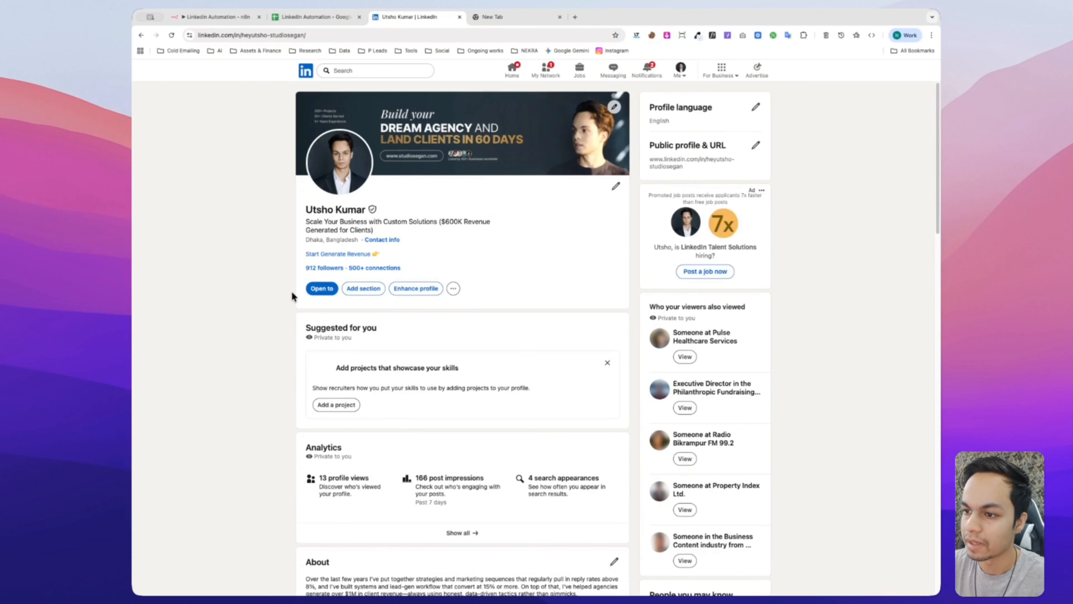
Step: Open the LinkedIn profile's full activity list and look through its published posts
scroll(229, 442, "down", 10)
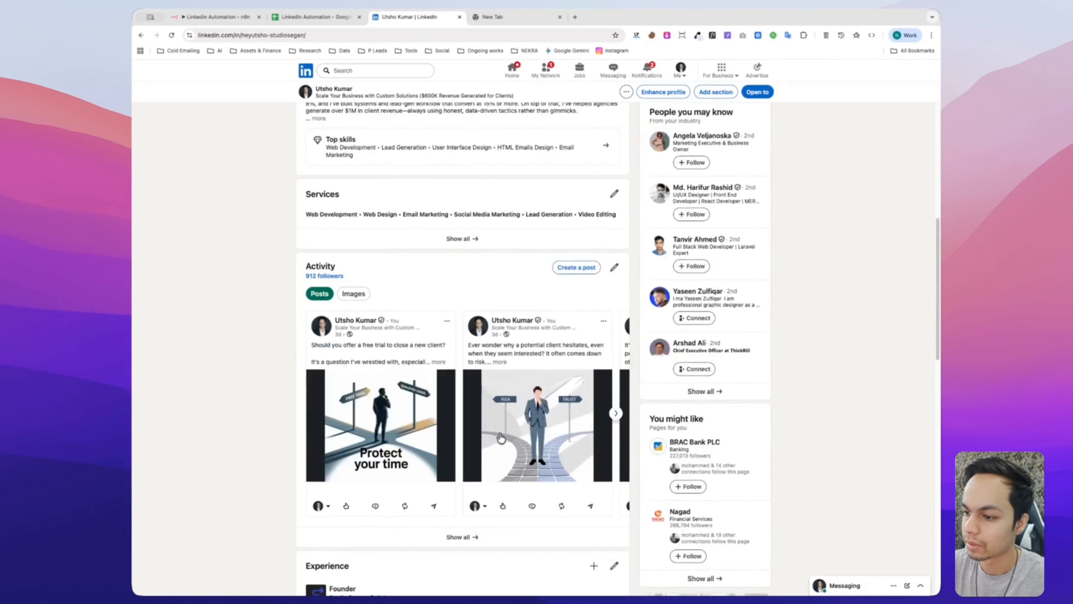
left_click(449, 536)
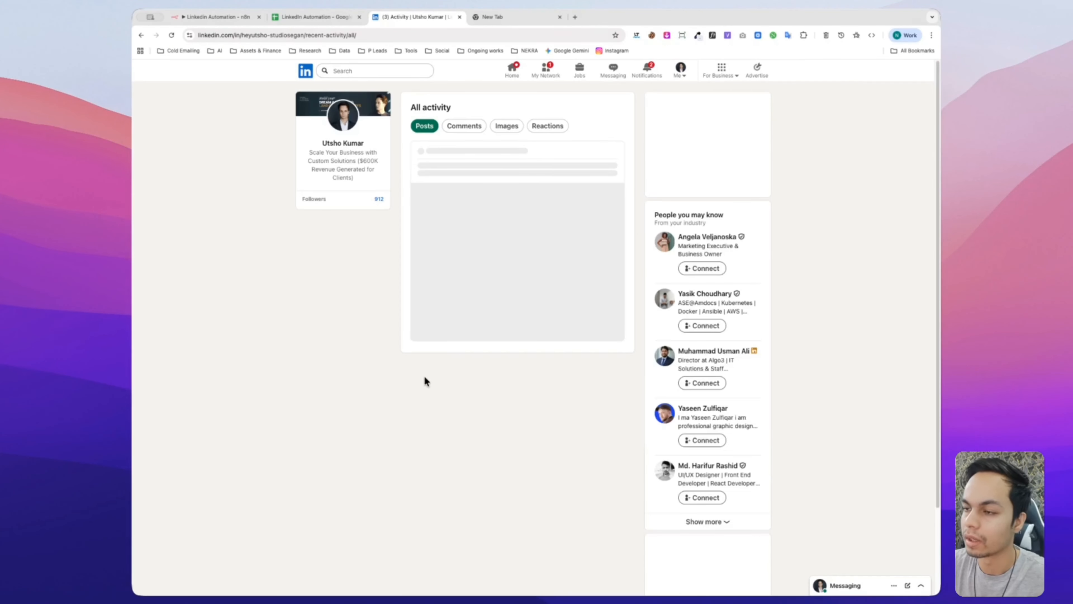
scroll(328, 377, "down", 10)
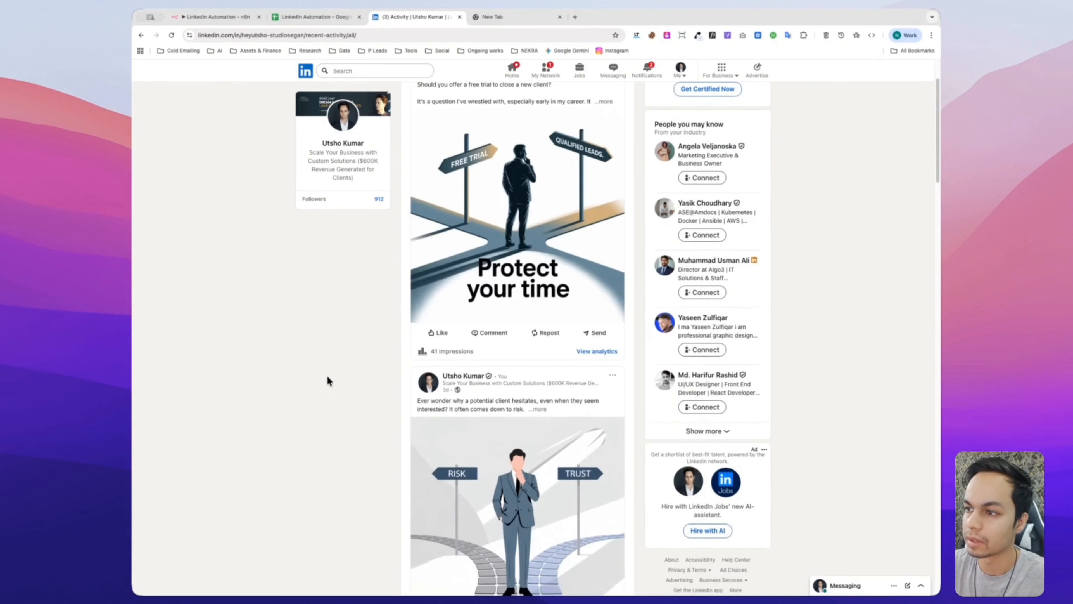
scroll(327, 376, "down", 10)
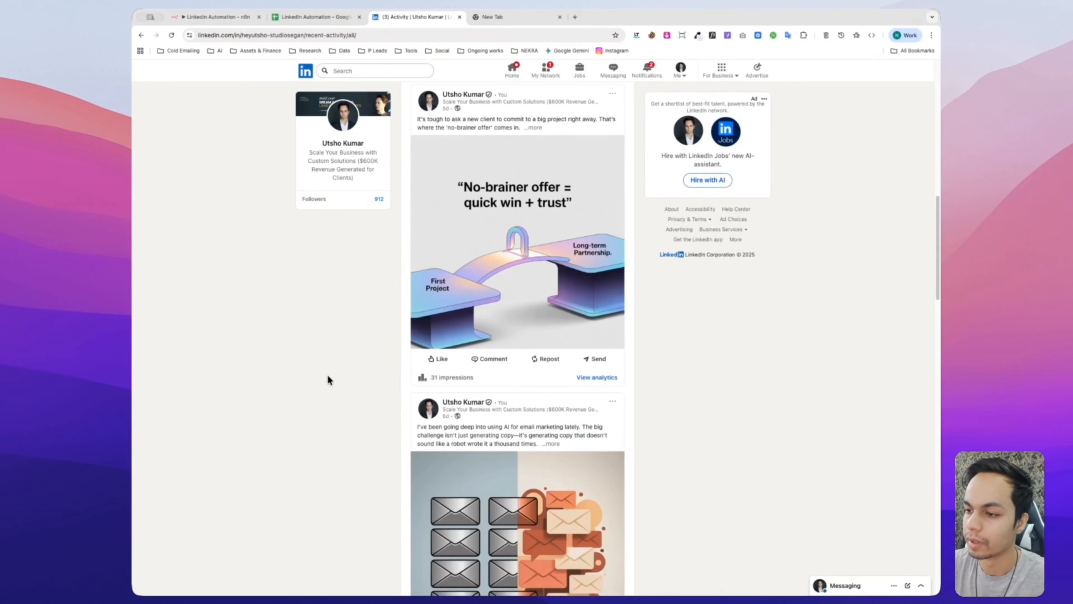
scroll(328, 377, "down", 5)
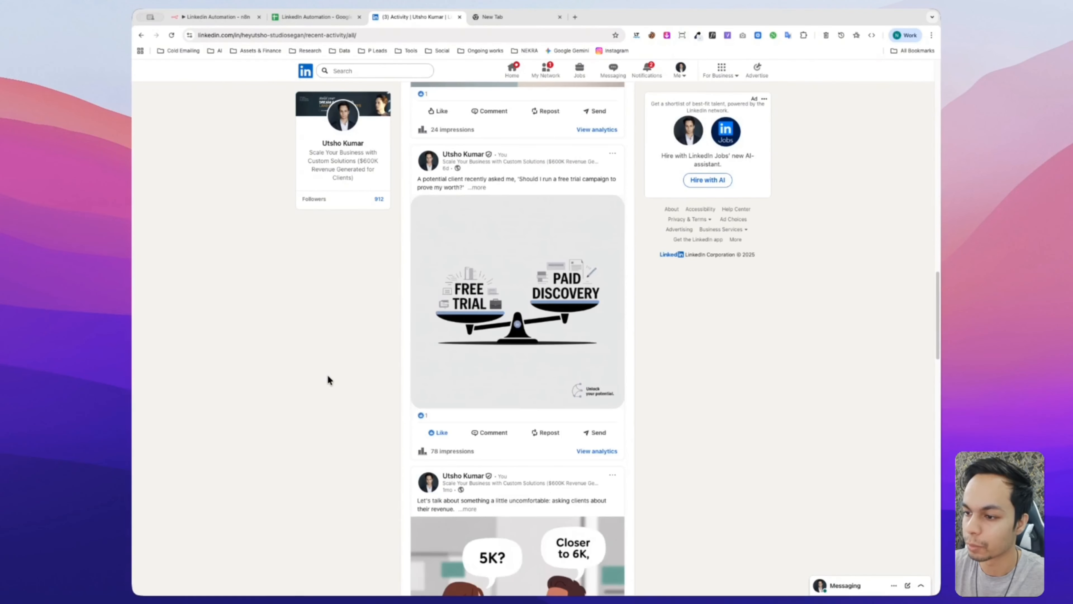
Step: Expand the post about using AI for email marketing and read its full text
scroll(328, 376, "up", 10)
scroll(328, 379, "down", 4)
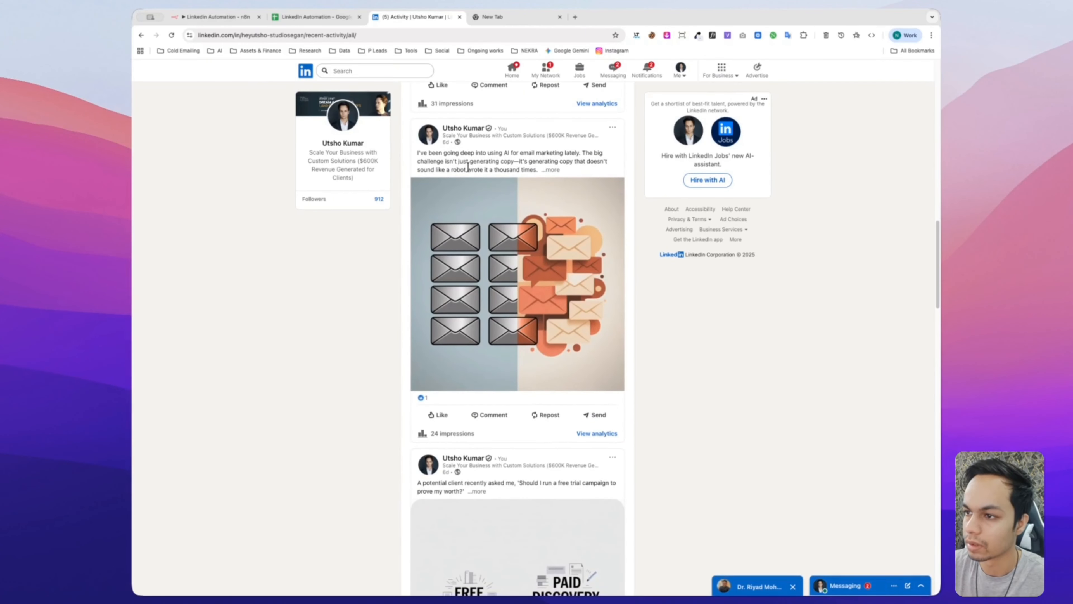
left_click(557, 170)
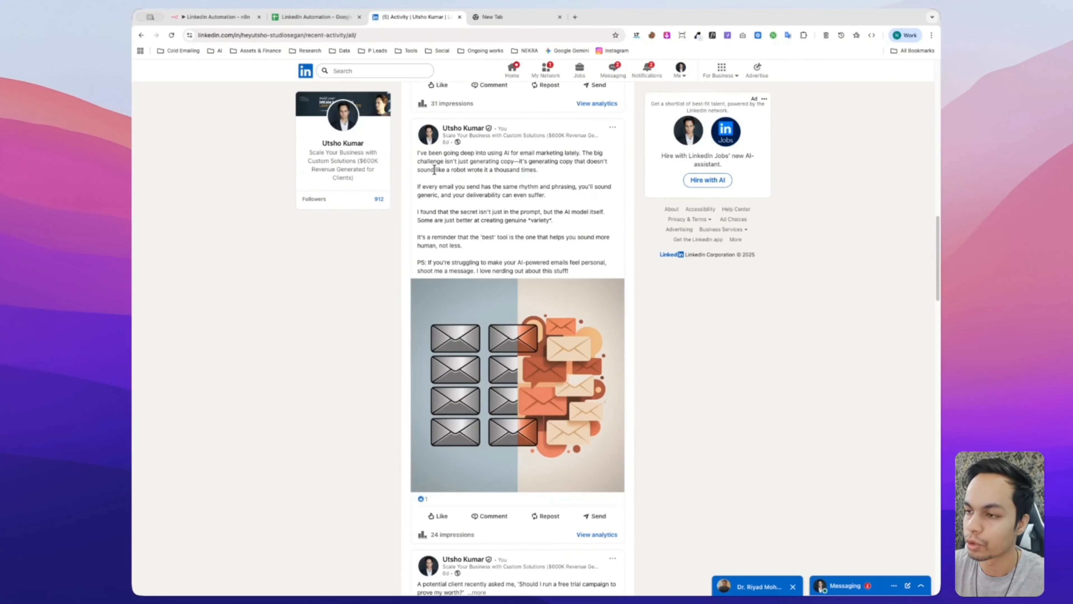
left_click_drag(417, 152, 571, 271)
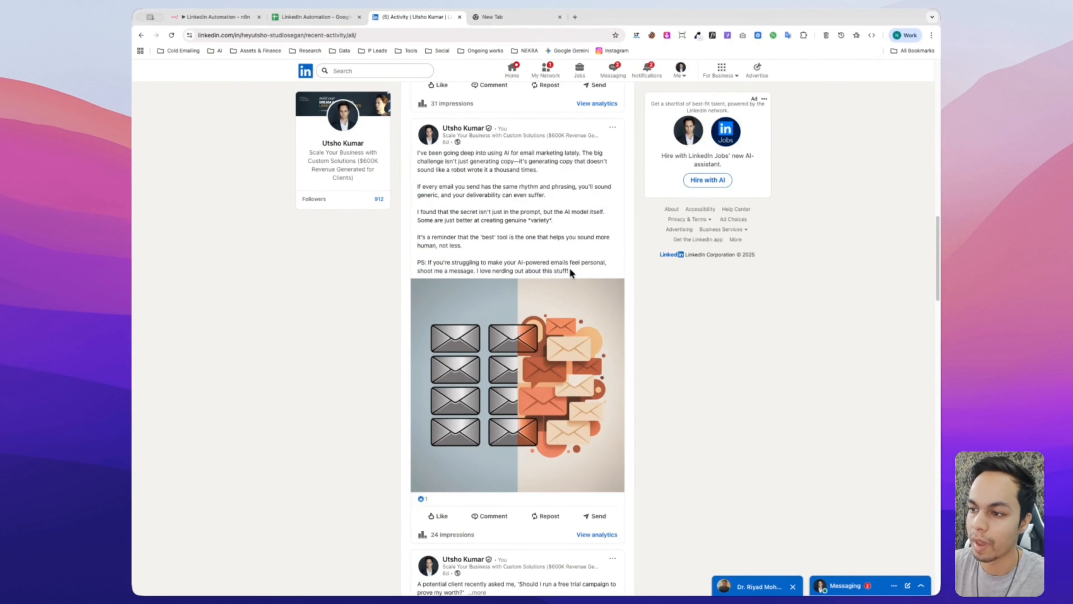
scroll(568, 269, "down", 1)
Step: Expand the "no-brainer offer" post and review its full text and image
scroll(549, 279, "up", 8)
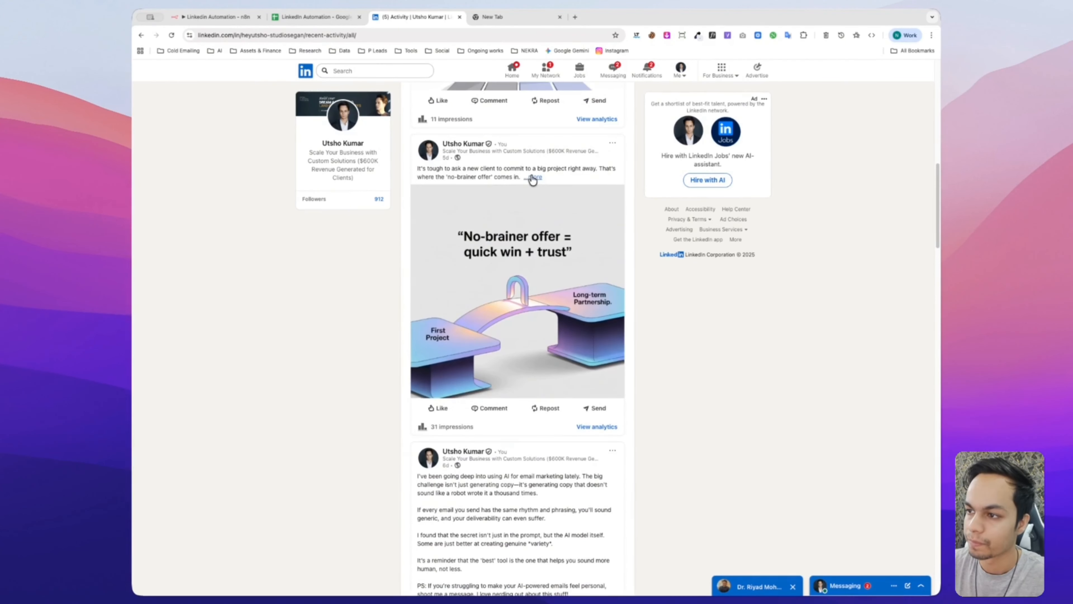
left_click(533, 178)
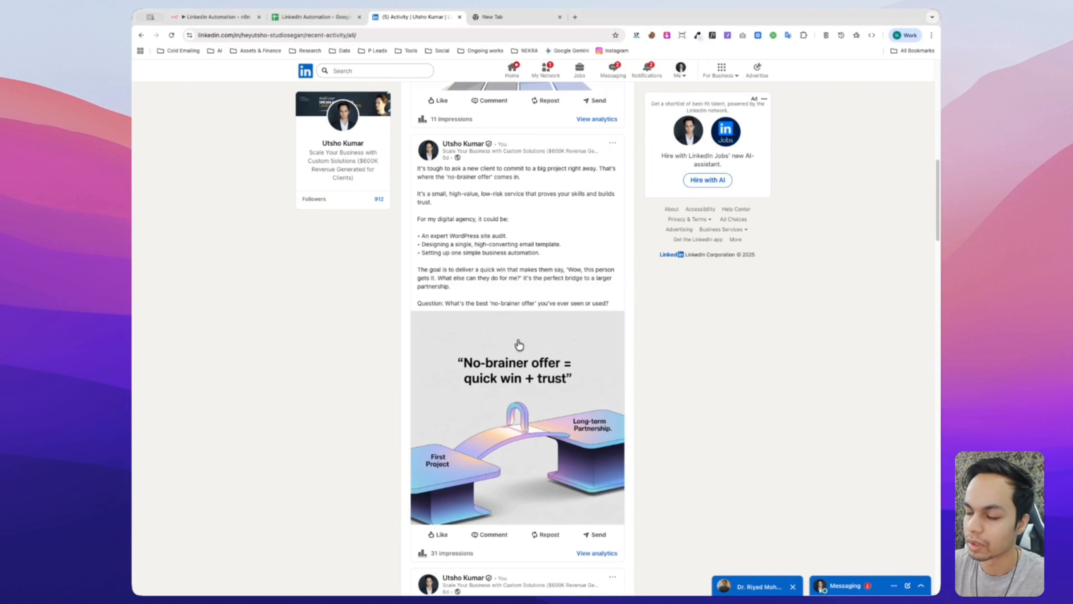
scroll(453, 442, "down", 3)
mouse_move(440, 438)
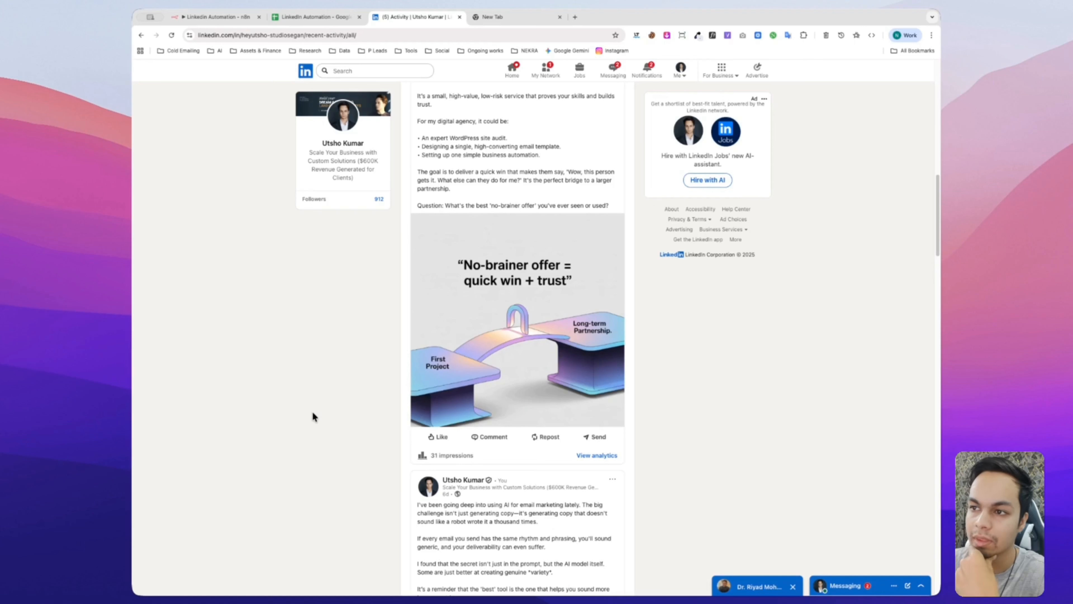
scroll(312, 411, "up", 3)
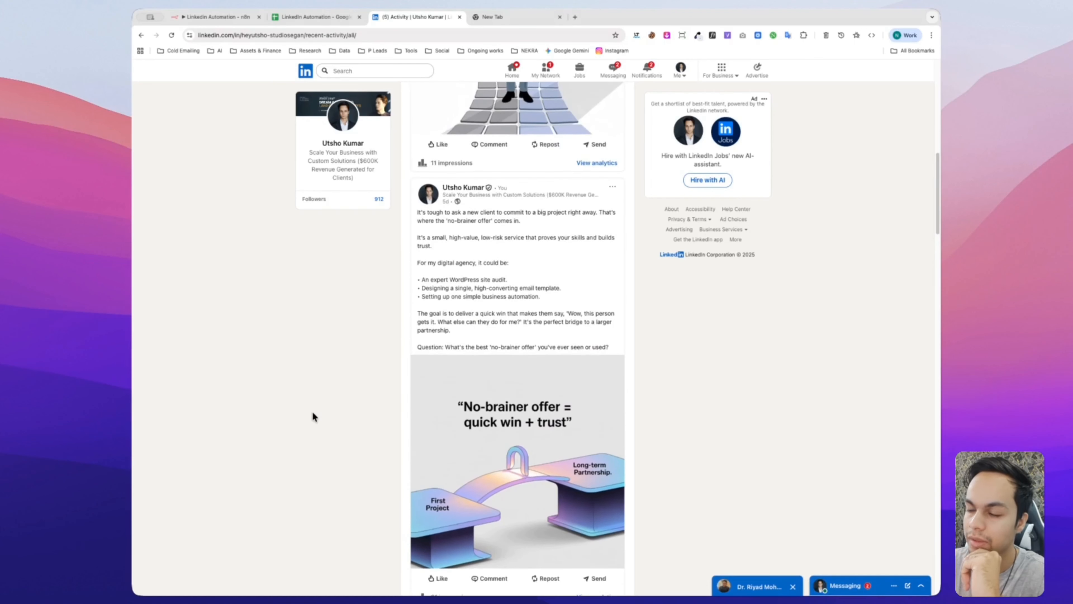
scroll(313, 413, "down", 2)
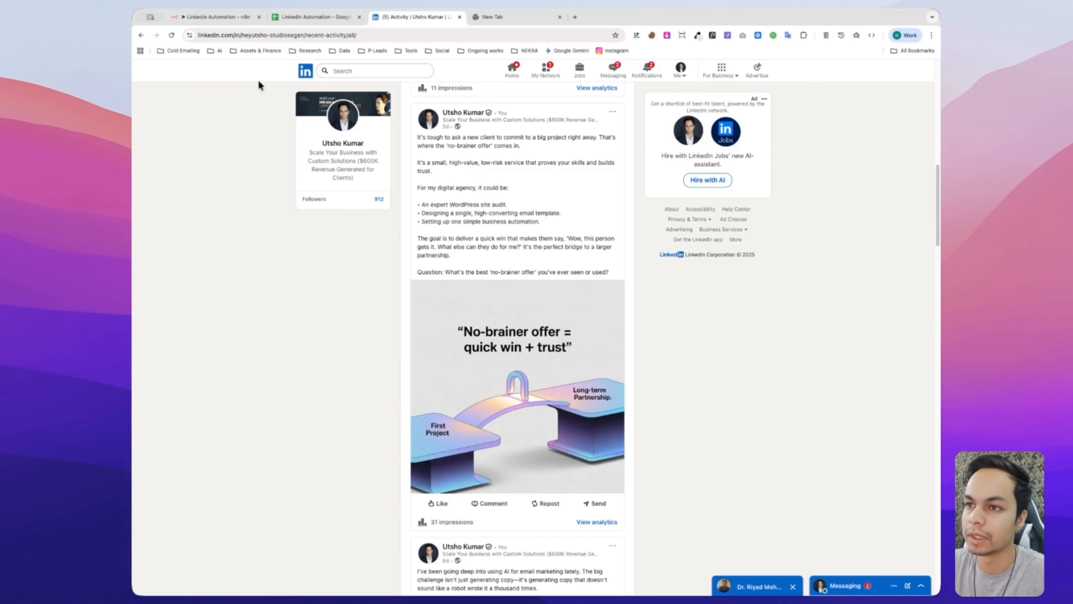
Step: Switch to the LinkedIn Automation workflow in n8n and execute the "Discover LinkedIn posts using keywords" branch from its manual trigger
left_click(221, 17)
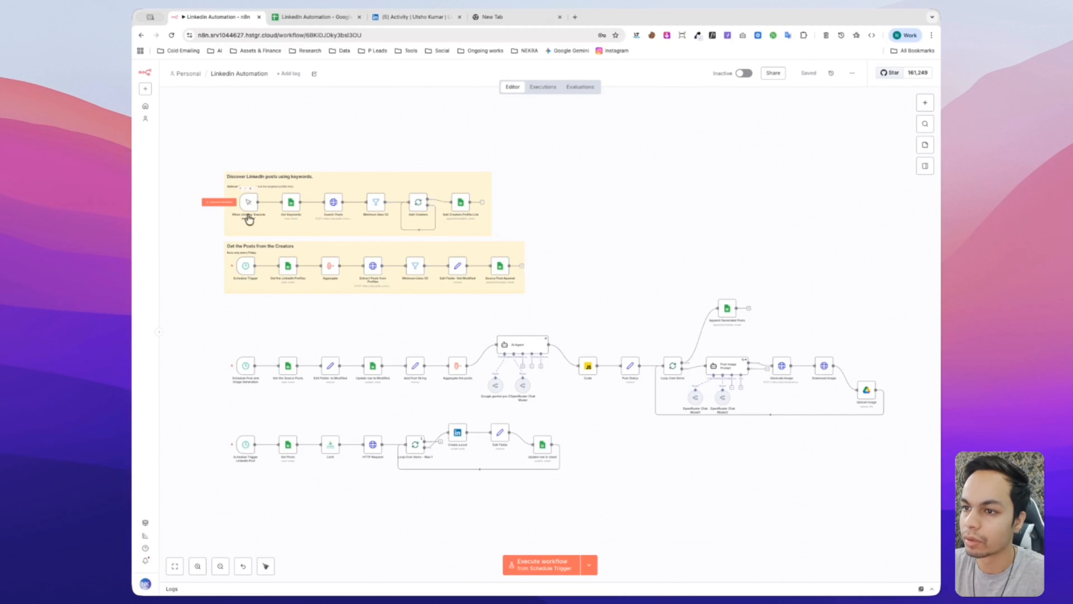
scroll(242, 289, "up", 5)
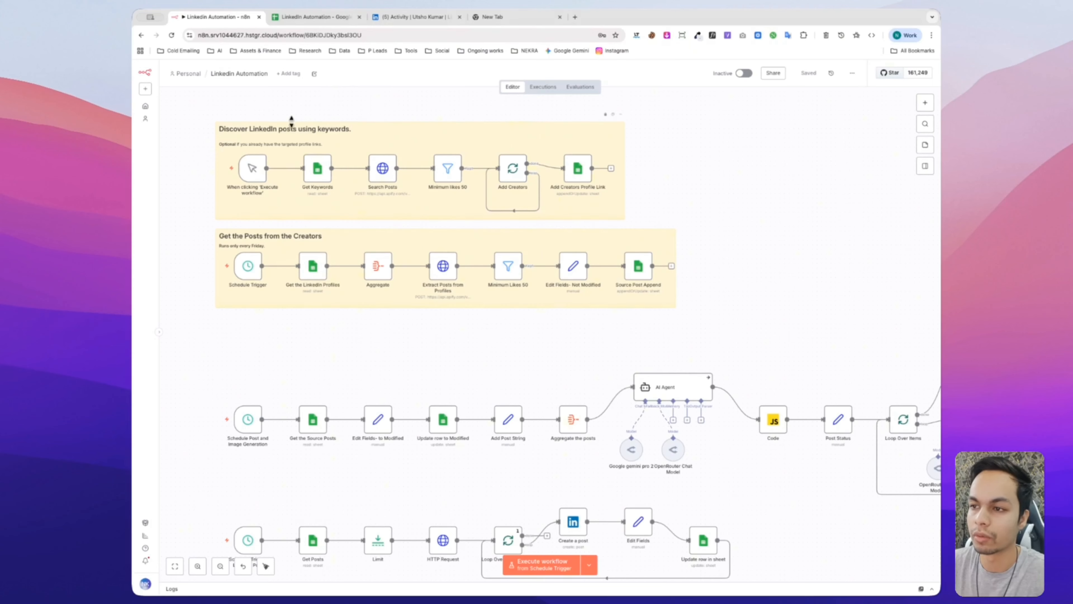
scroll(206, 202, "up", 3)
scroll(207, 205, "up", 1)
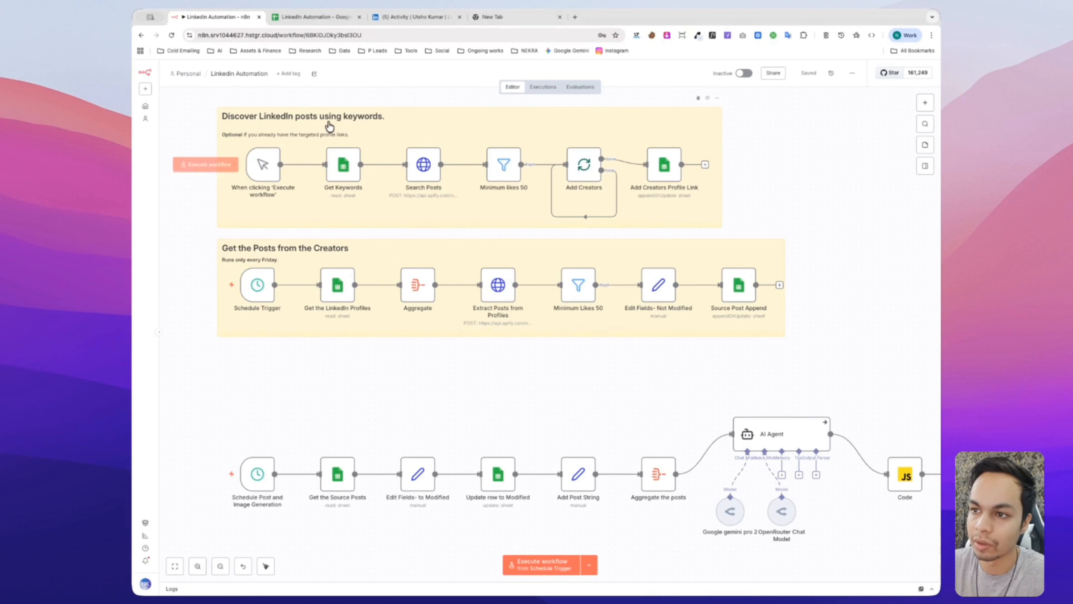
left_click(199, 164)
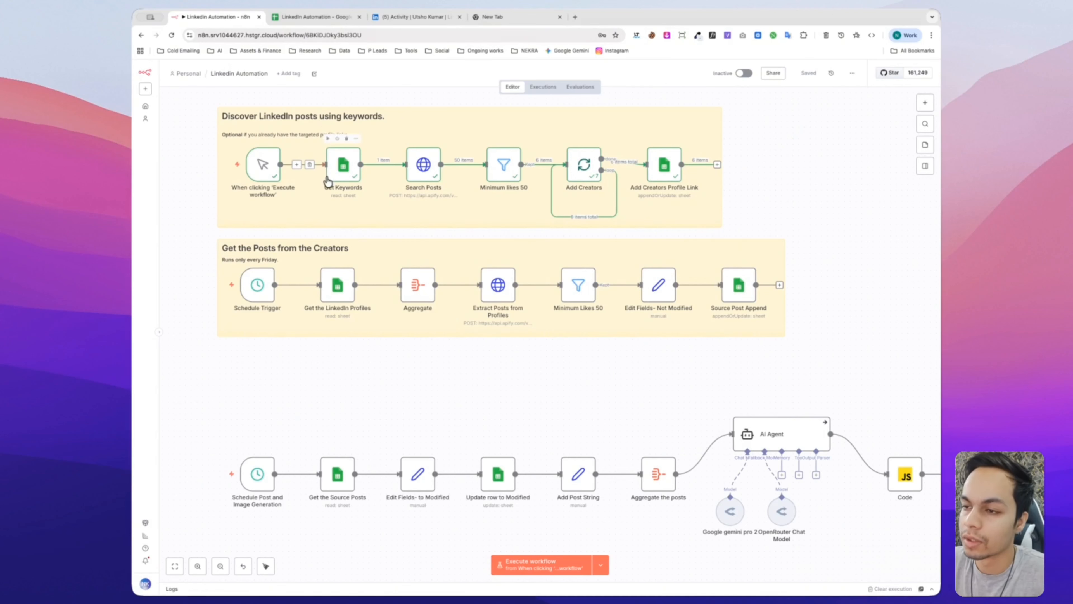
Step: Switch to the LinkedIn Automation Google Sheet and inspect the full keyword list in cell A2 of SearchTerms, leaving it unedited
left_click(305, 17)
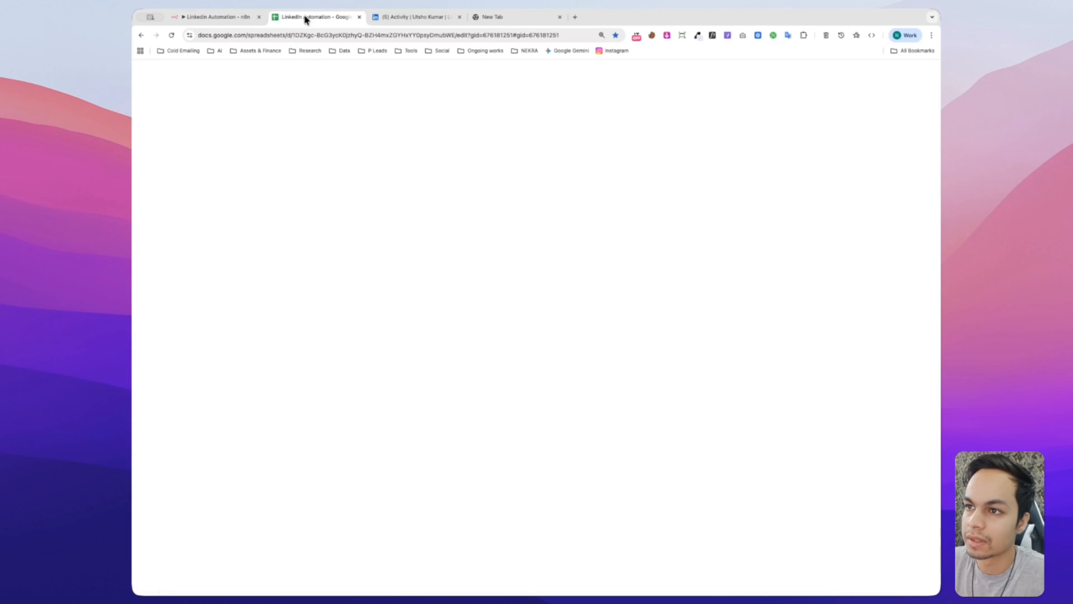
left_click(213, 278)
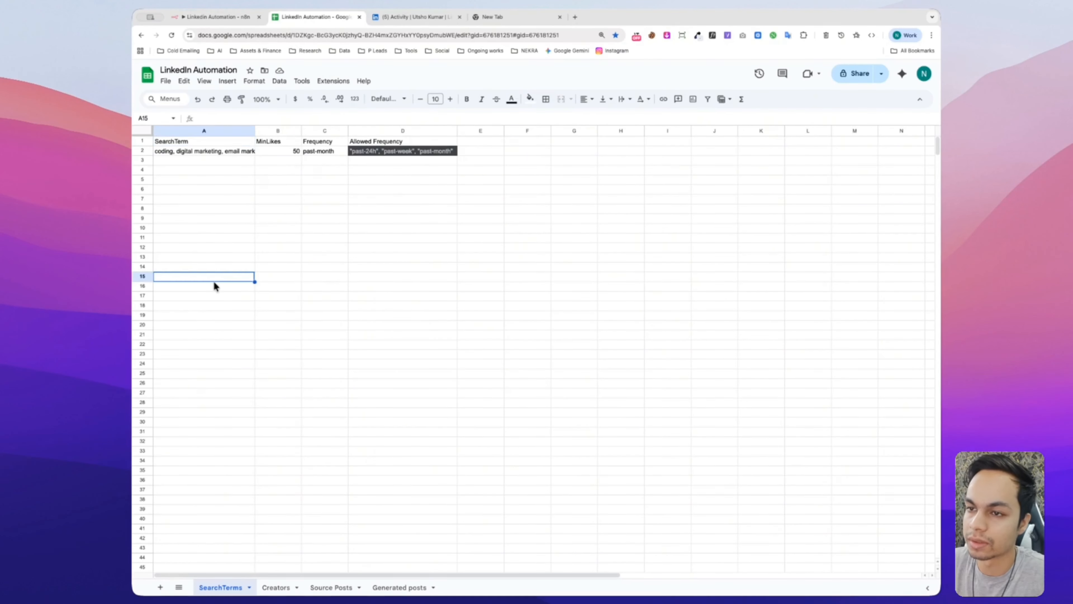
double_click(183, 150)
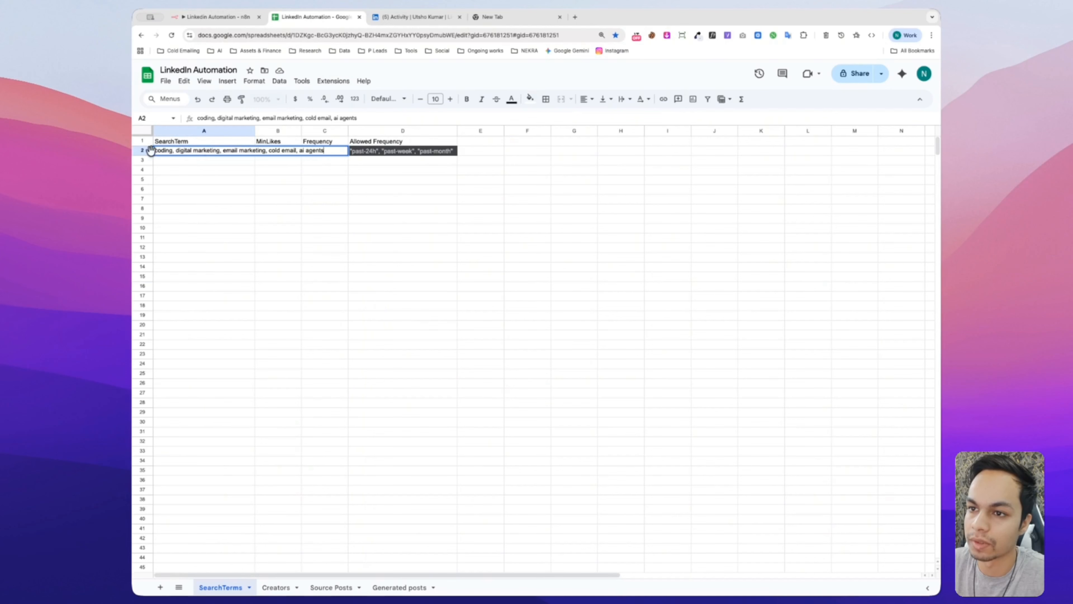
left_click(177, 168)
double_click(177, 151)
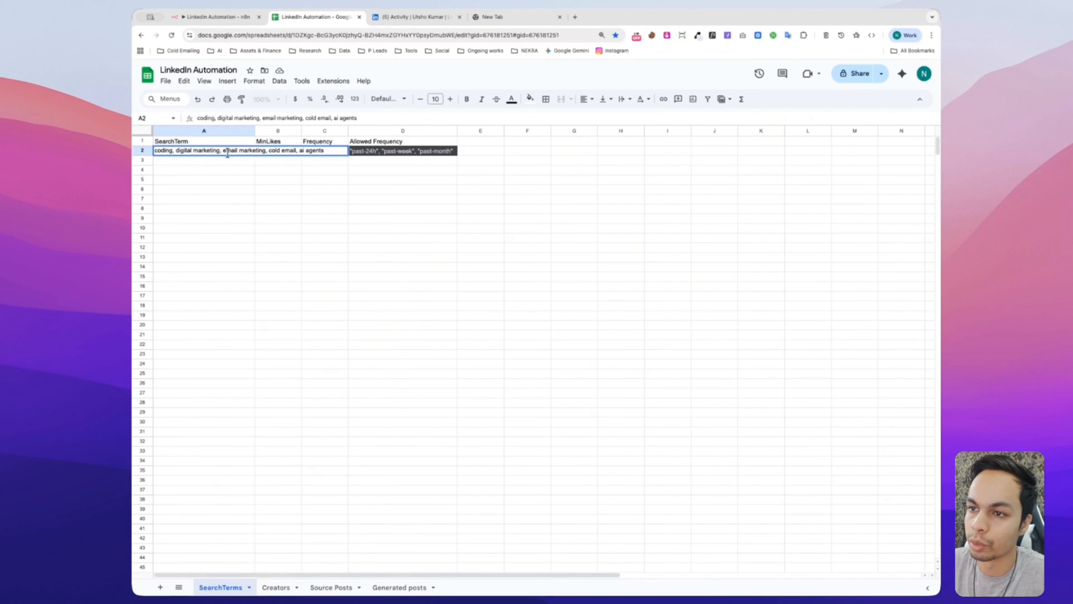
left_click(216, 173)
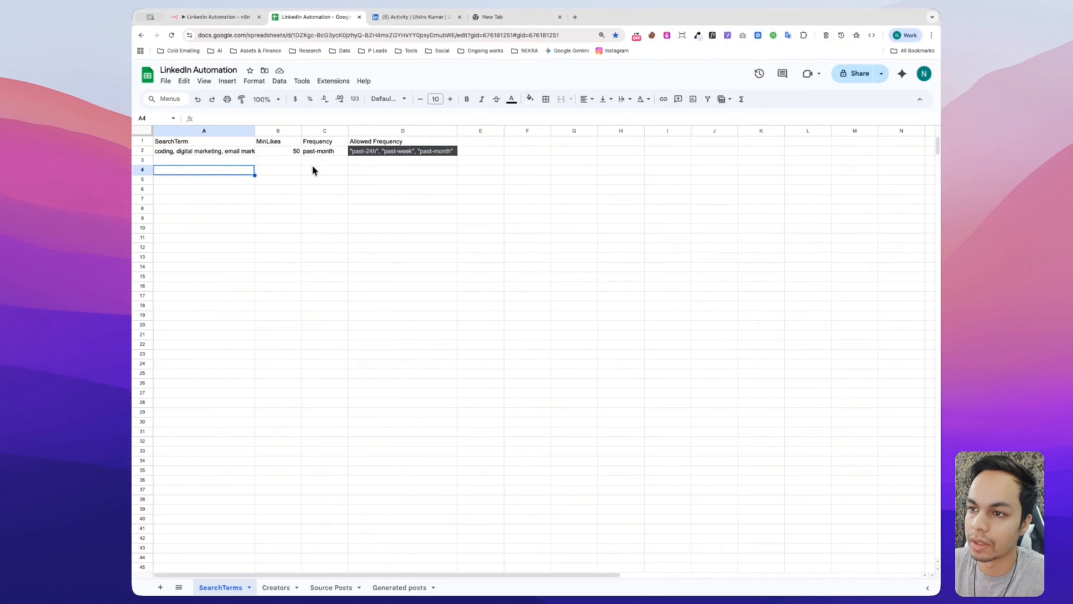
Step: Open the Apify console in the empty browser tab and view the list of recent actor runs
left_click(249, 16)
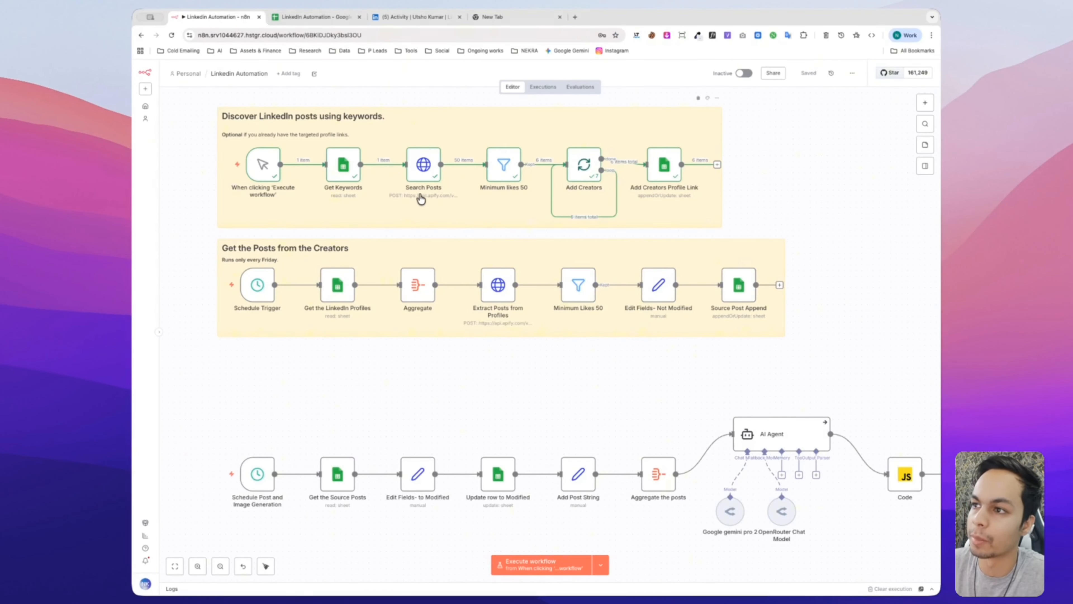
left_click(493, 17)
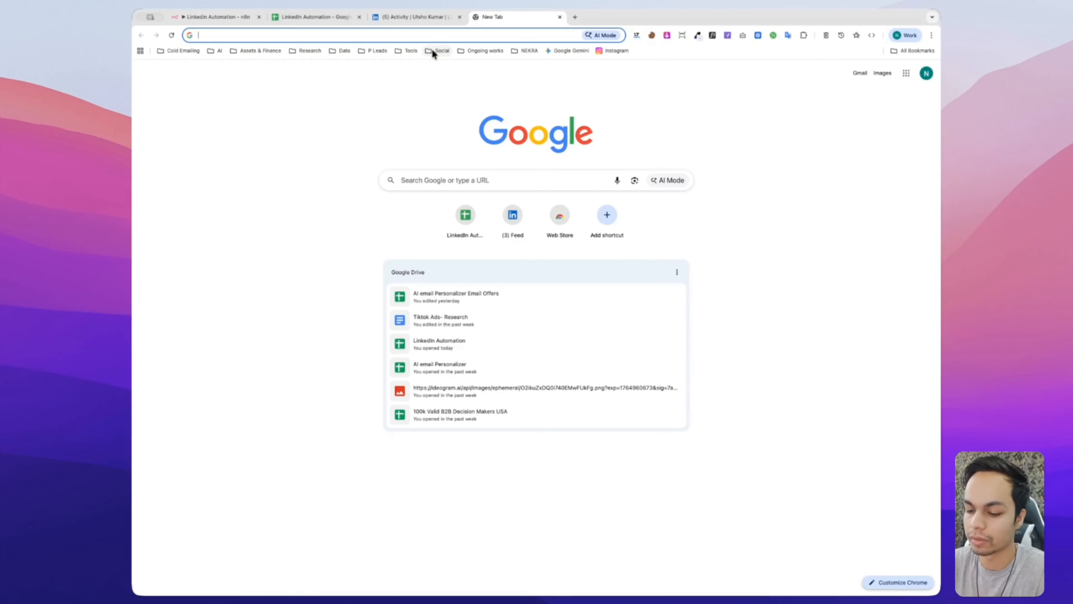
type("apify")
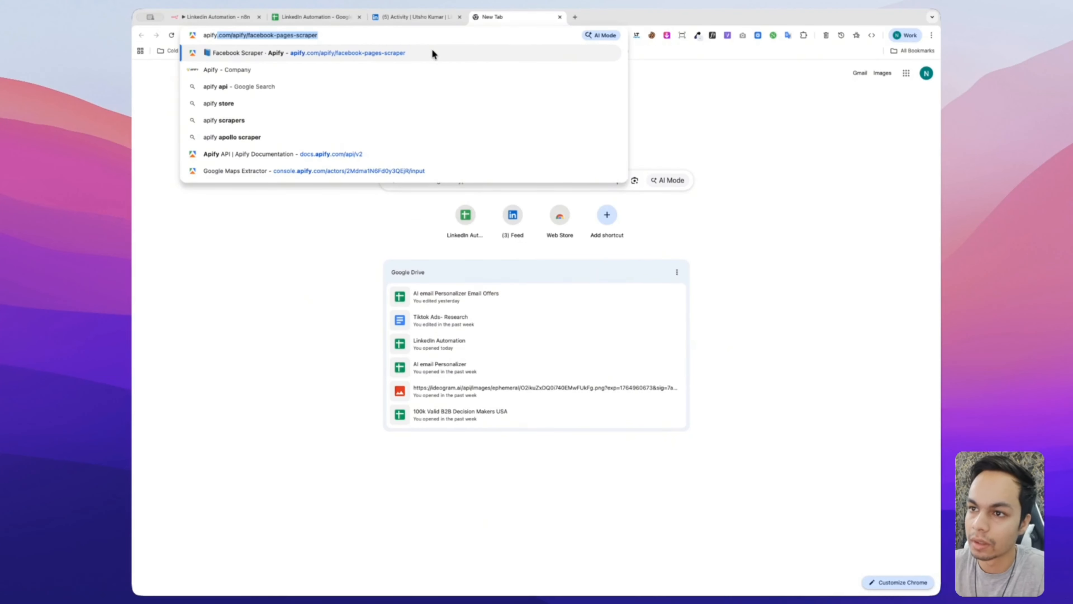
left_click(432, 52)
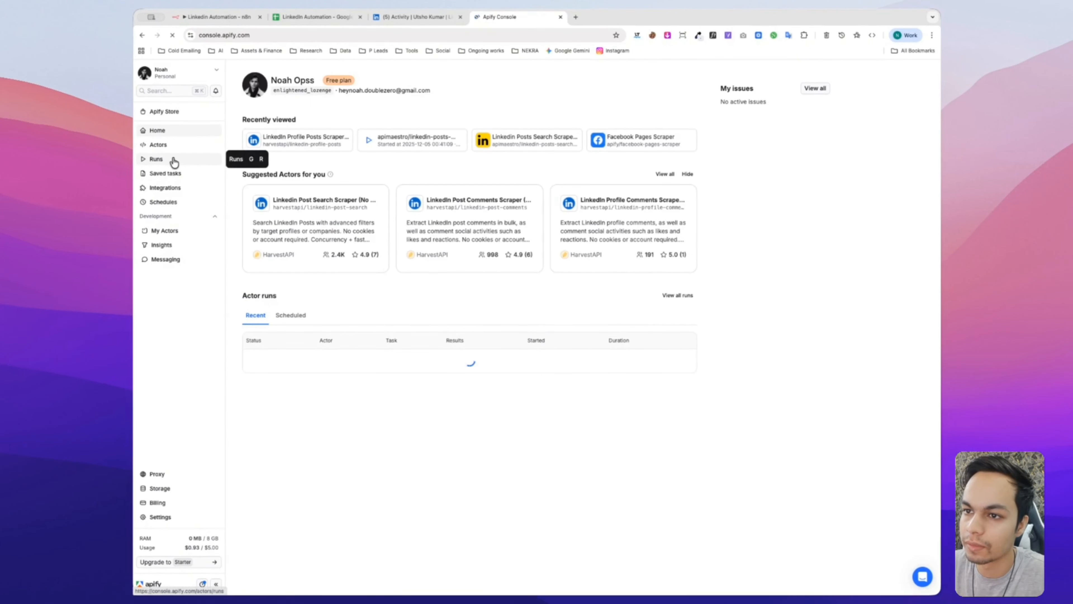
left_click(185, 161)
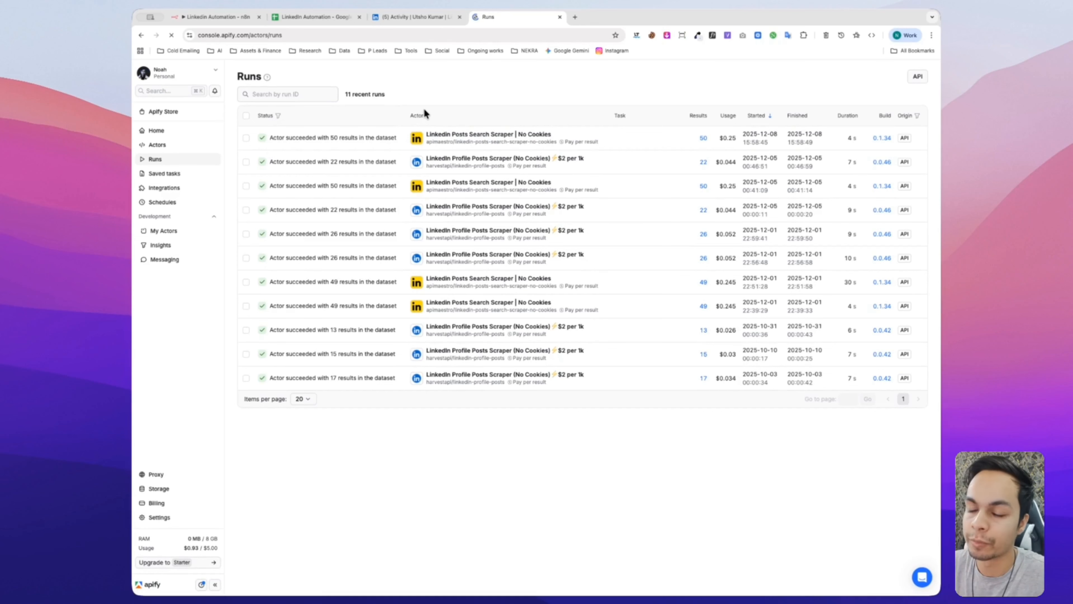
Step: Return to the Google Sheet and recheck the SearchTerm keywords in cell A2 without changing them
left_click(292, 21)
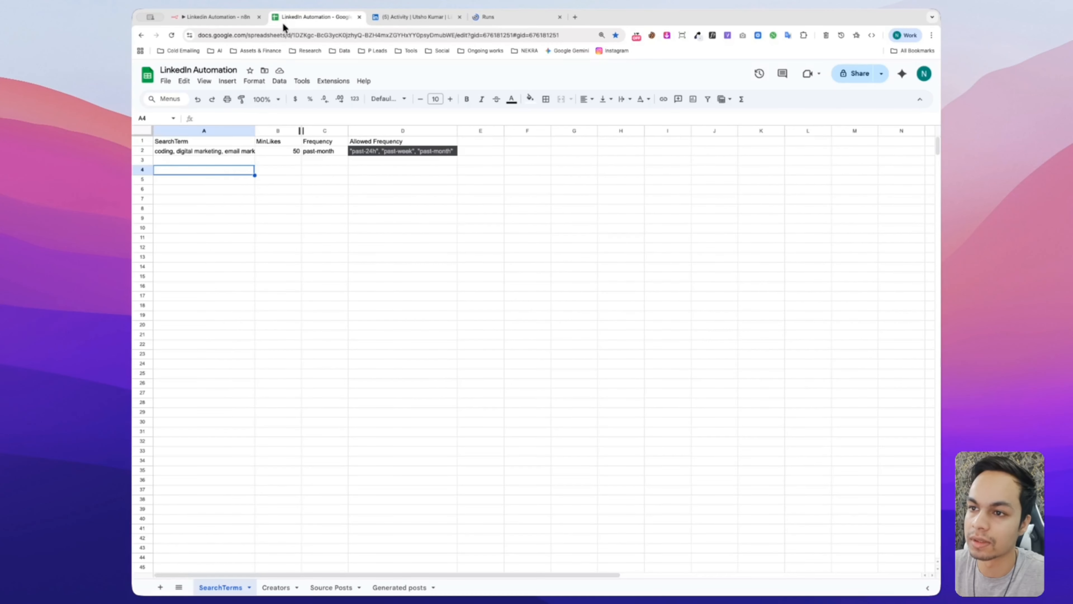
double_click(192, 154)
left_click(204, 186)
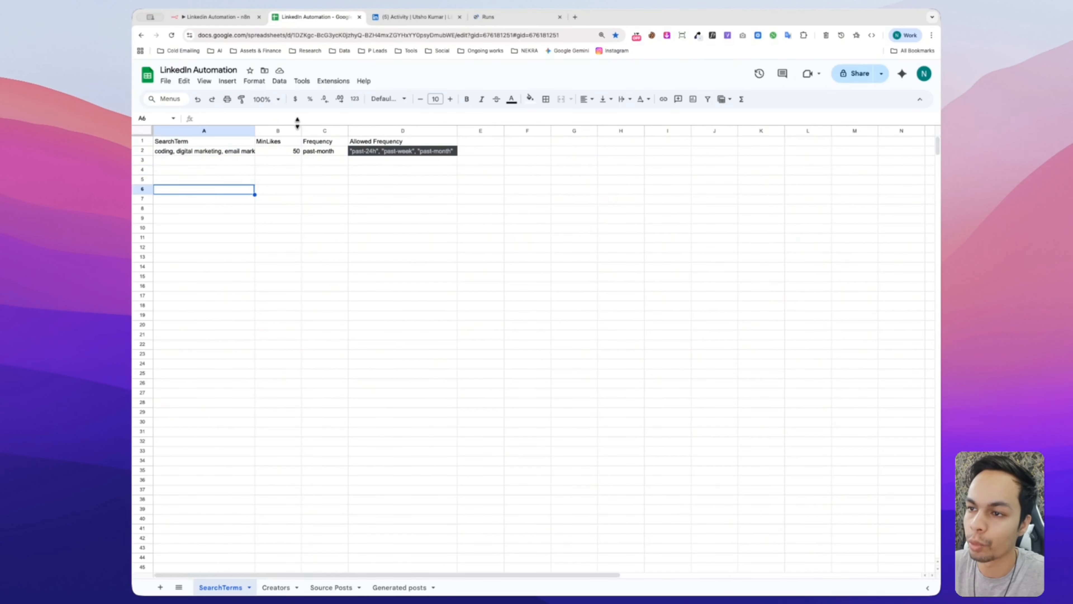
Step: Return to the n8n workflow and examine the executed keyword-discovery nodes from Get Keywords to Minimum likes 50
left_click(227, 19)
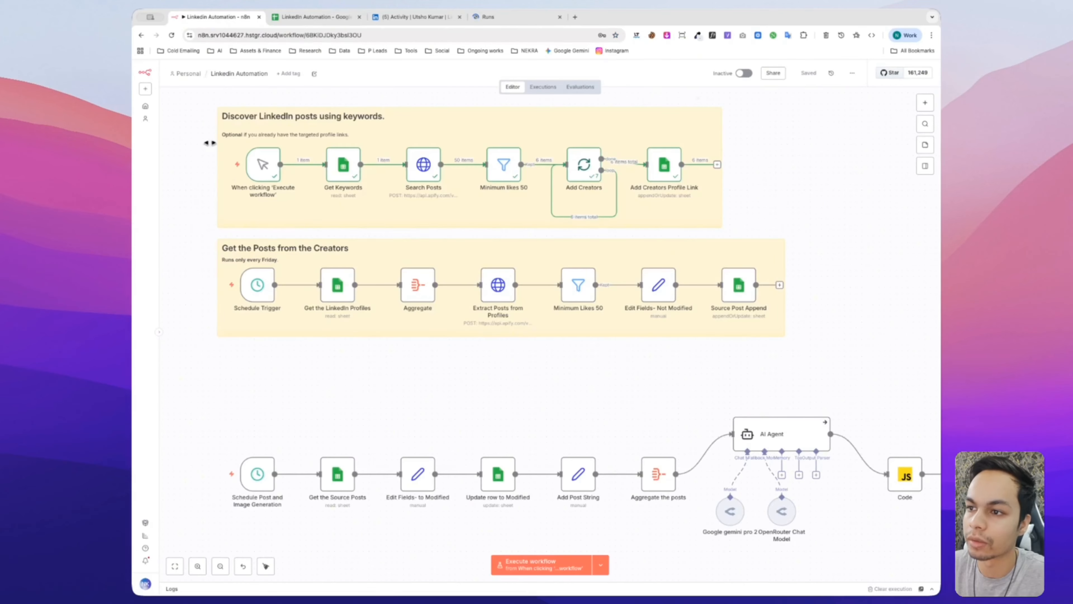
scroll(451, 196, "up", 5)
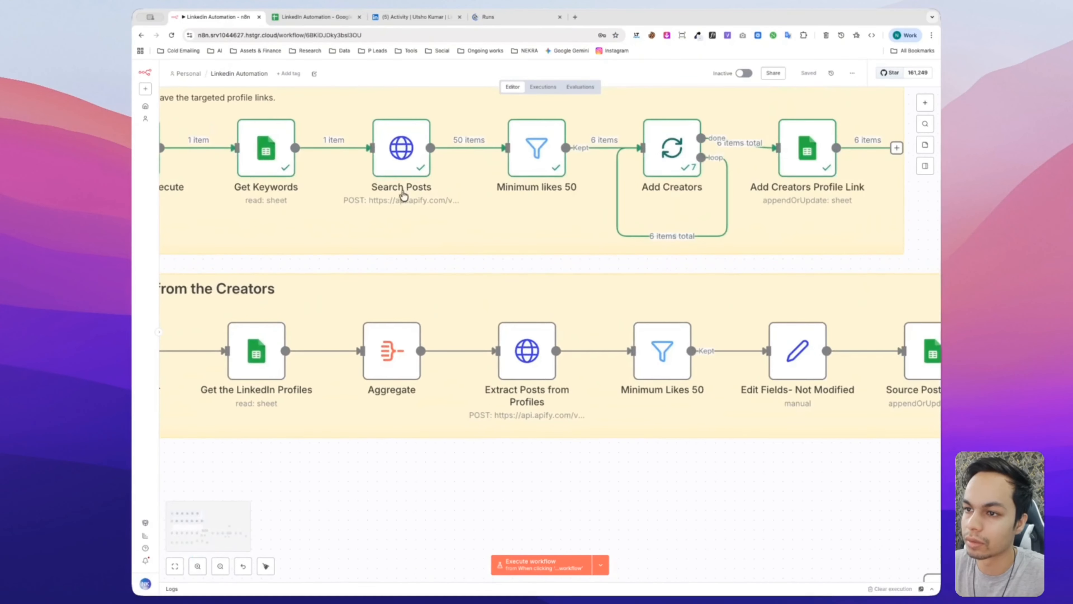
scroll(403, 195, "up", 2)
mouse_move(271, 228)
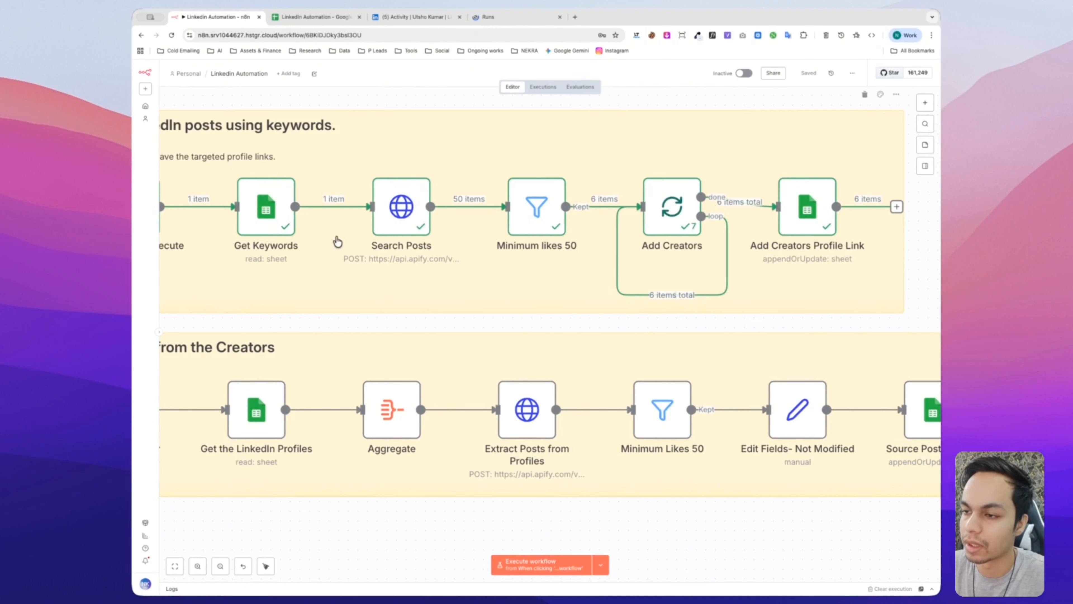
mouse_move(405, 236)
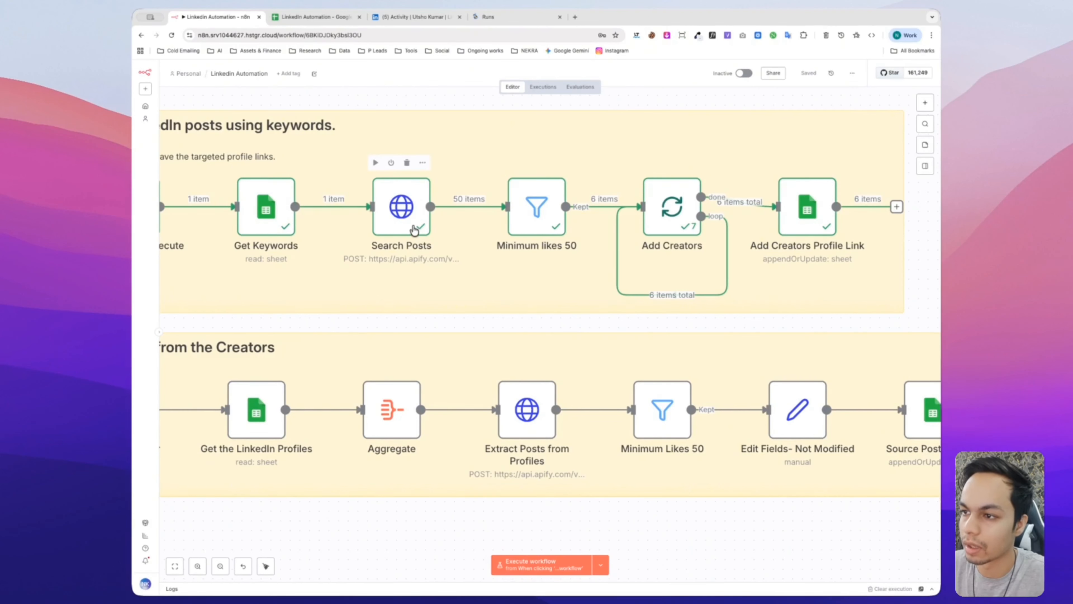
mouse_move(464, 204)
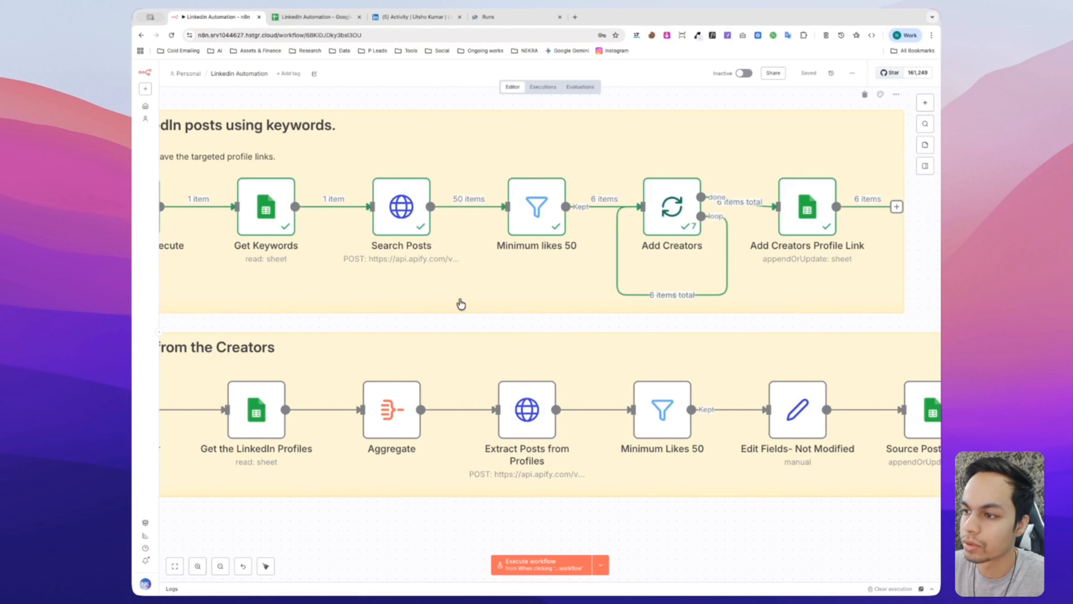
scroll(560, 294, "up", 1)
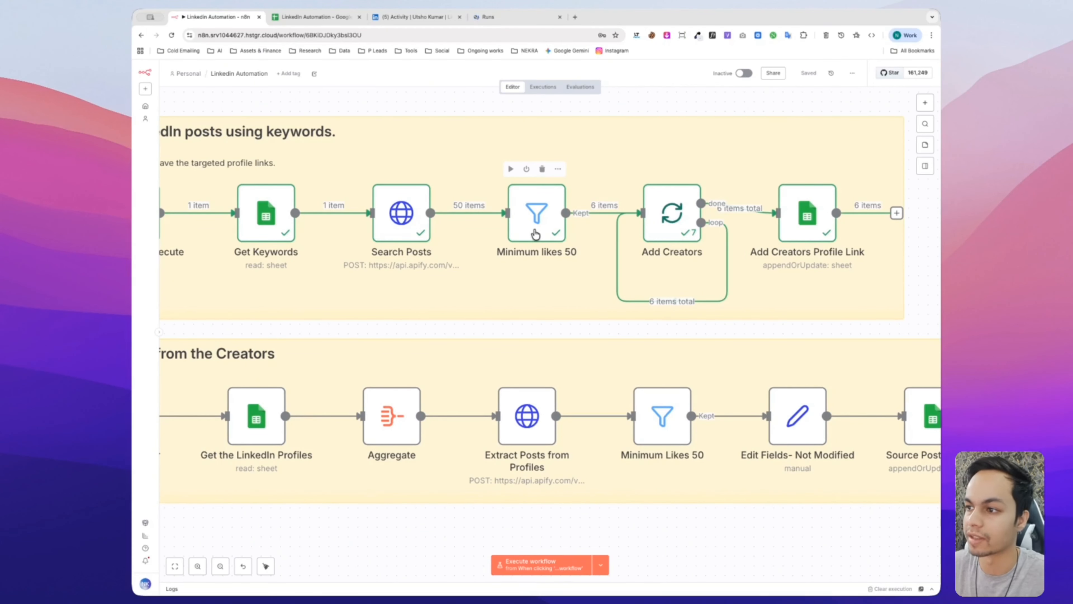
Step: Inspect the condition and output of the Minimum likes 50 filter, then follow its branch through to Add Creators Profile Link
left_click(535, 233)
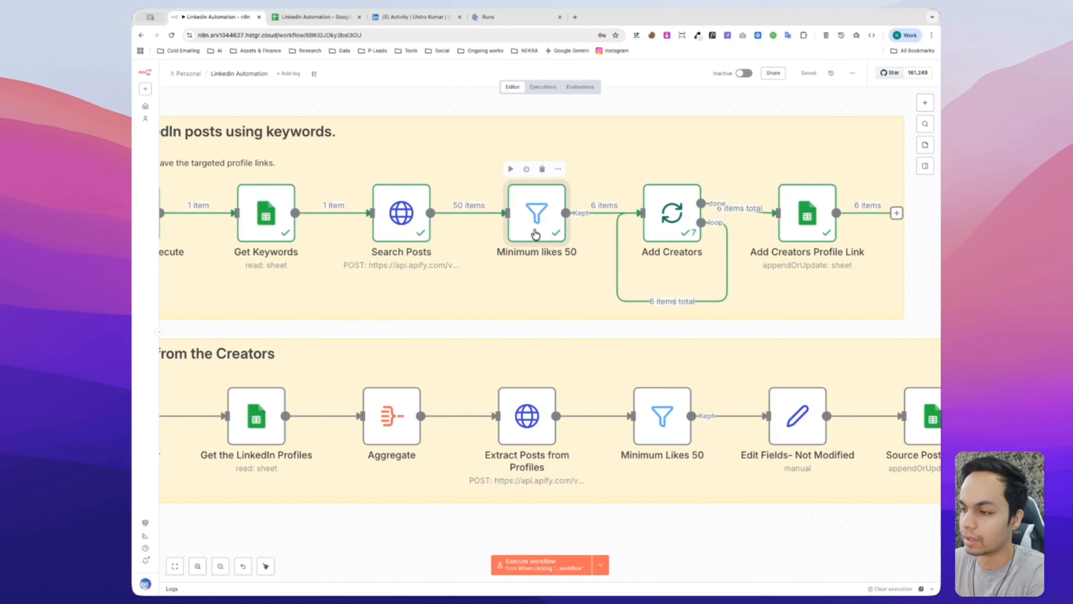
double_click(535, 233)
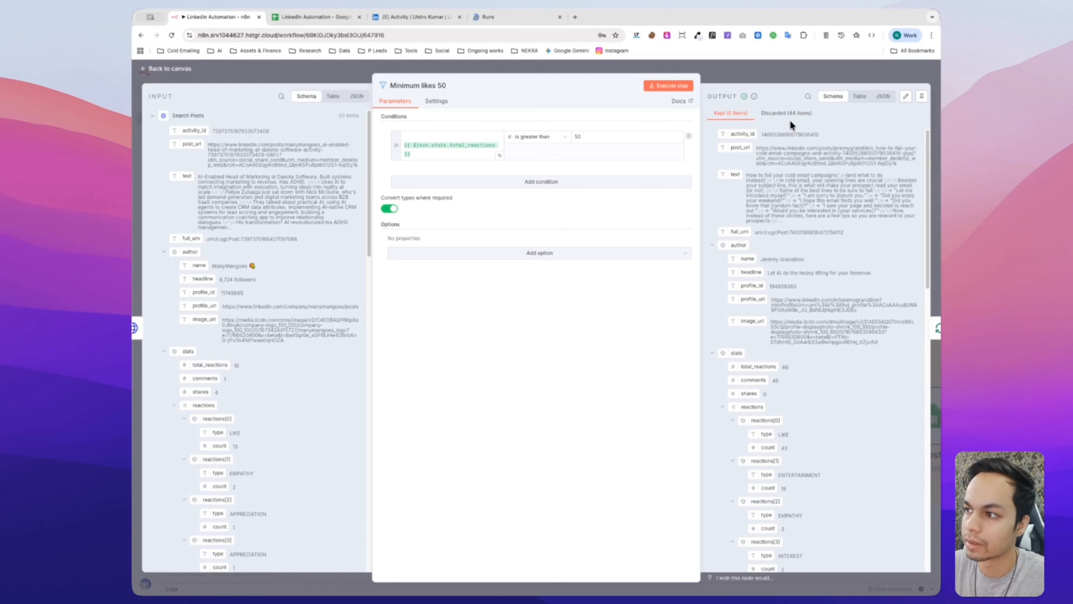
key("Escape")
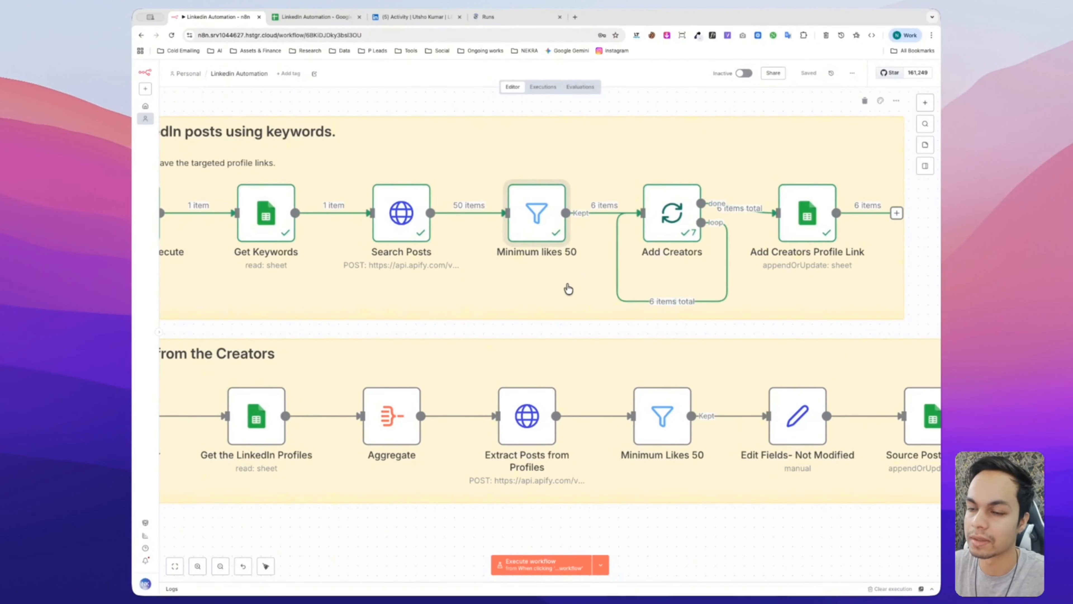
scroll(568, 288, "right", 5)
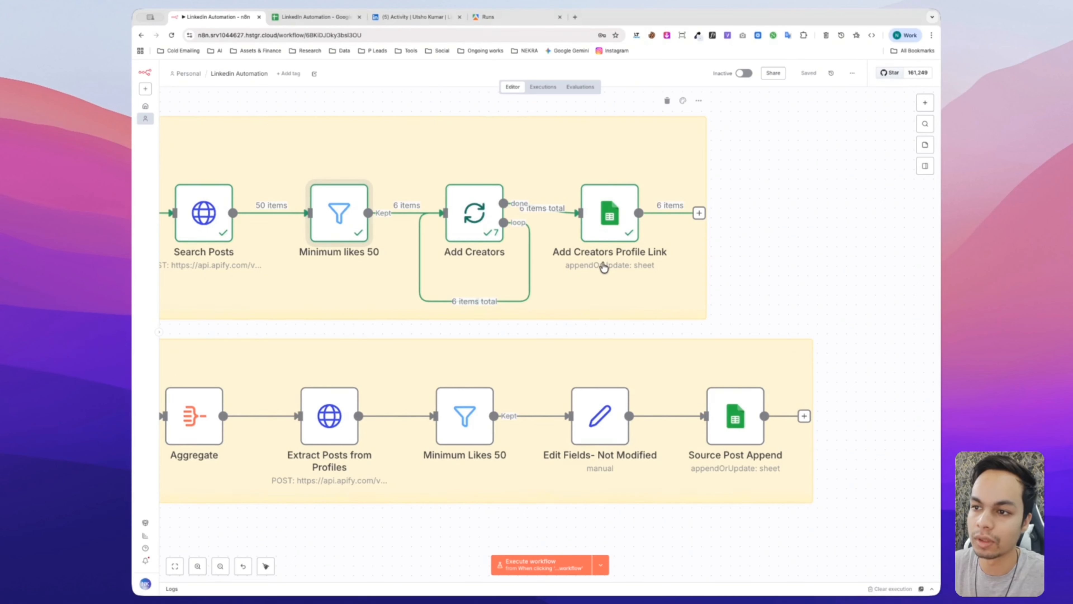
scroll(604, 269, "left", 8)
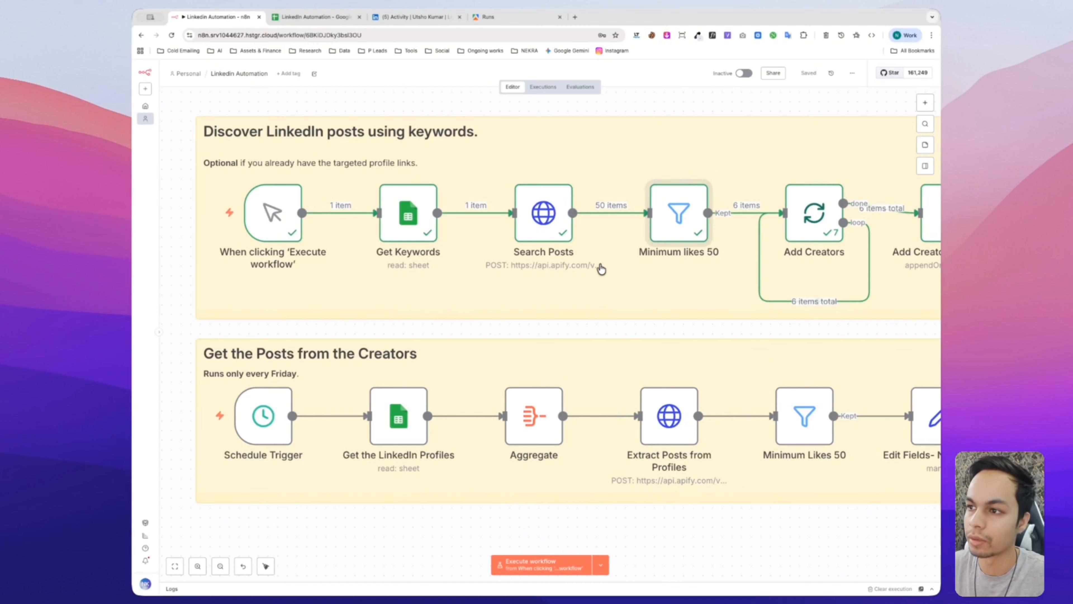
scroll(597, 266, "right", 6)
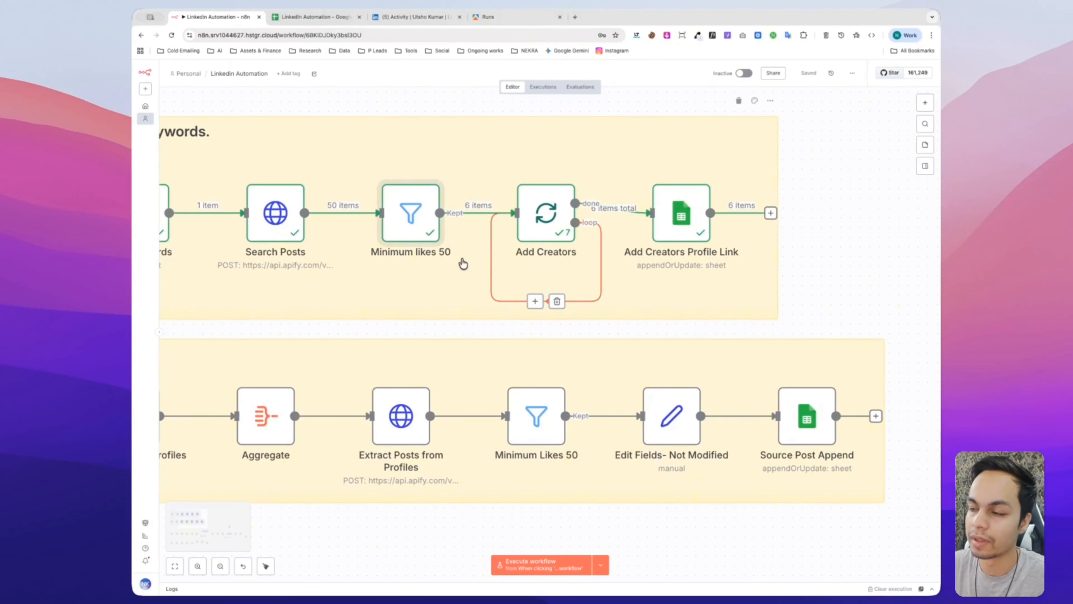
scroll(456, 290, "down", 1)
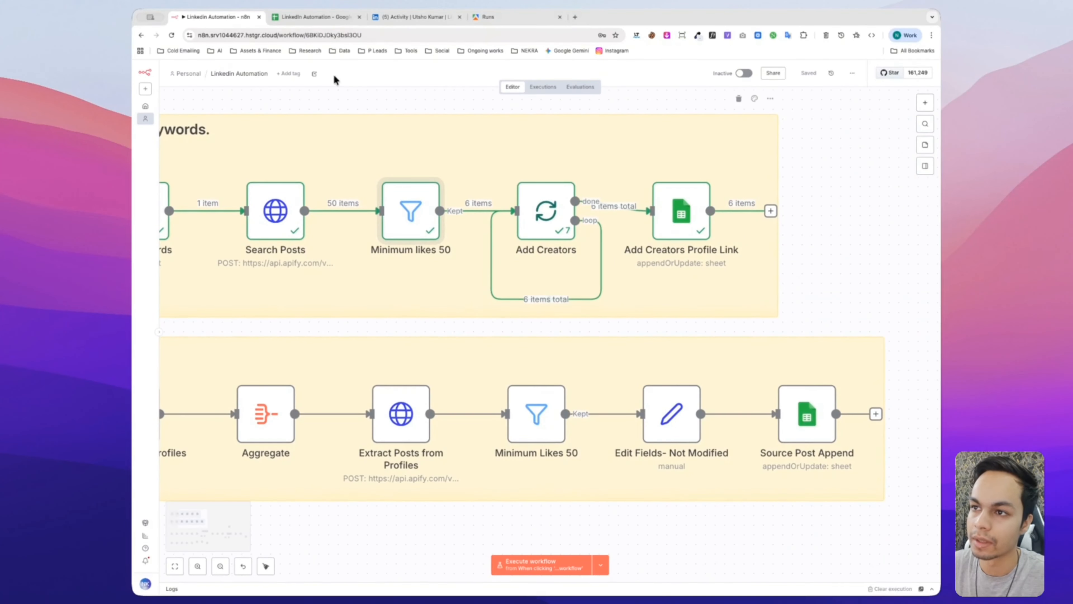
Step: Switch to the LinkedIn Automation Google Sheet and review the names and profile URLs collected in the Creators sheet
left_click(287, 18)
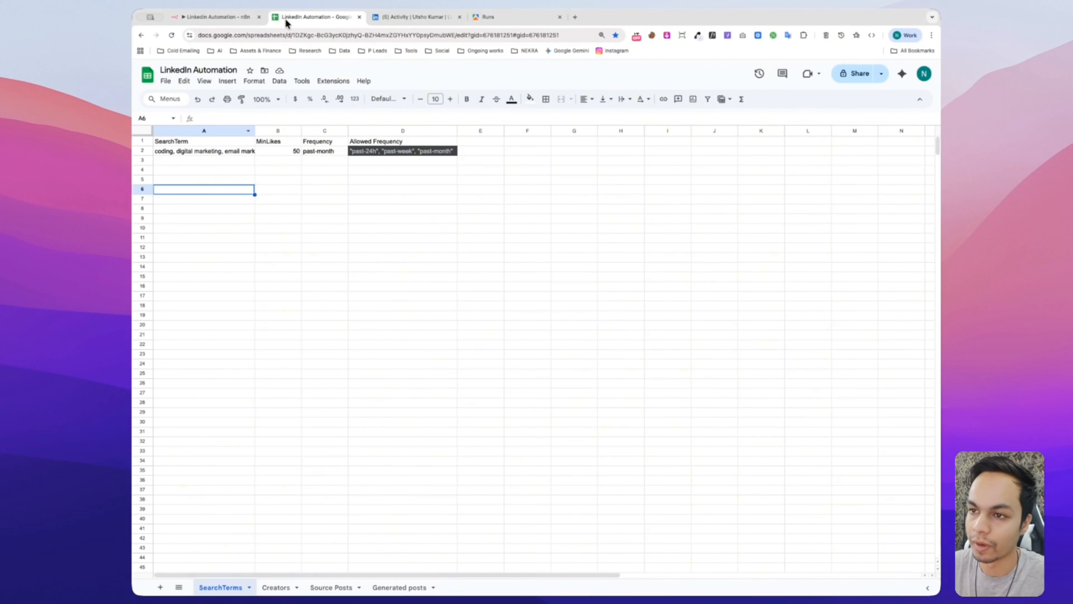
left_click(276, 587)
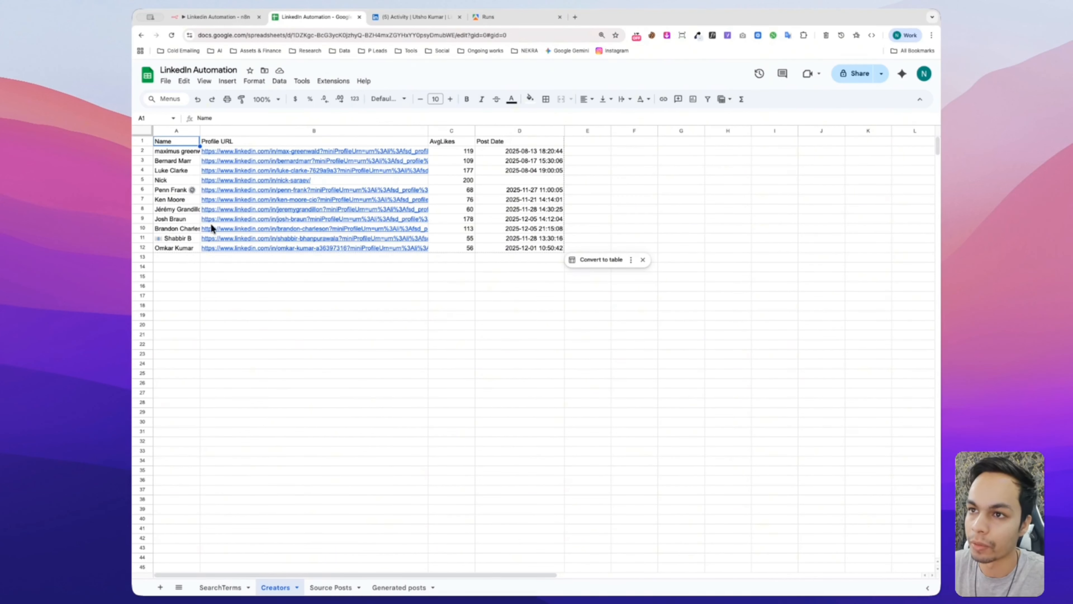
left_click(175, 238)
left_click(174, 246)
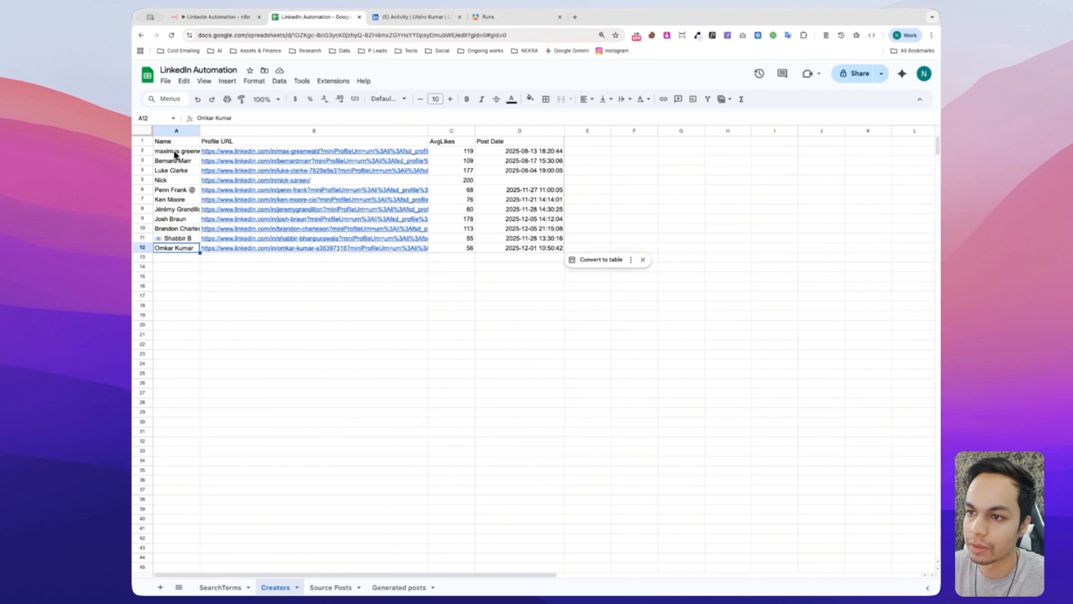
left_click_drag(173, 150, 423, 244)
Step: Check the AvgLikes values of several creators in the Creators sheet, leaving the data unedited
left_click(460, 228)
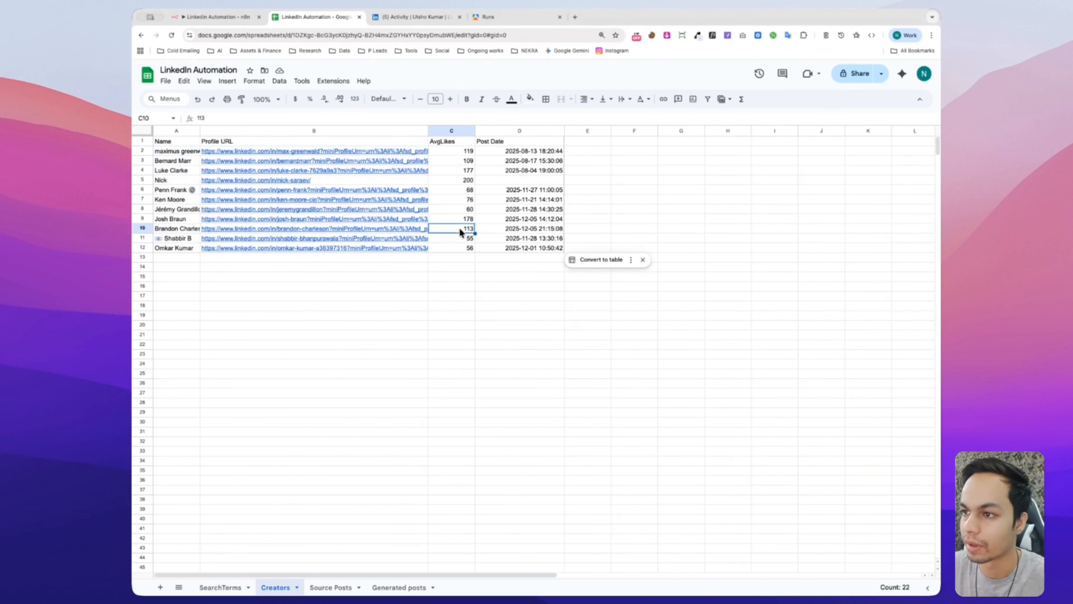
left_click(467, 152)
left_click(465, 162)
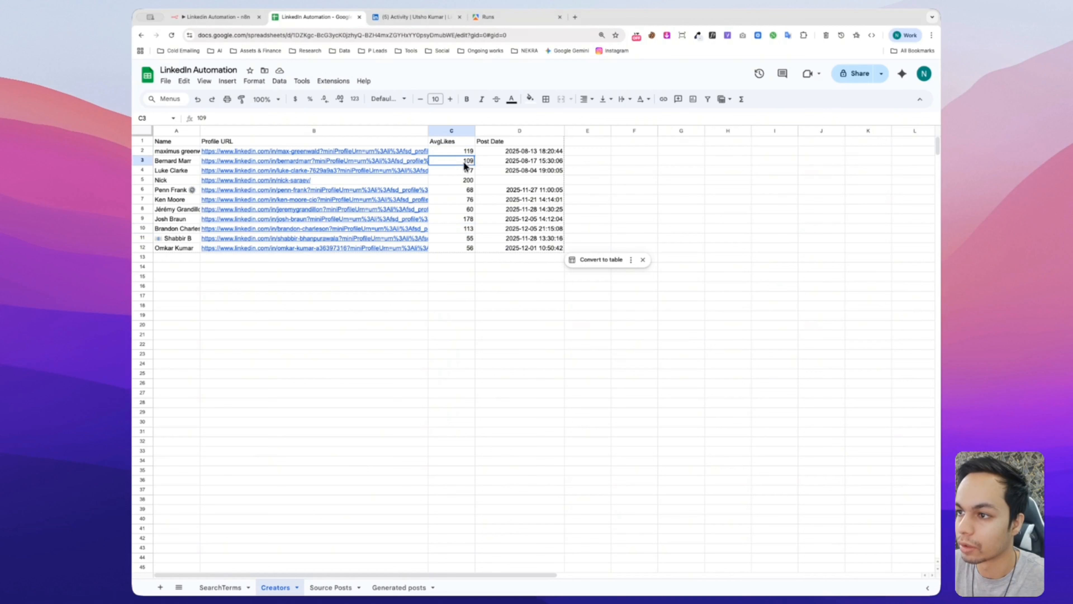
left_click(460, 181)
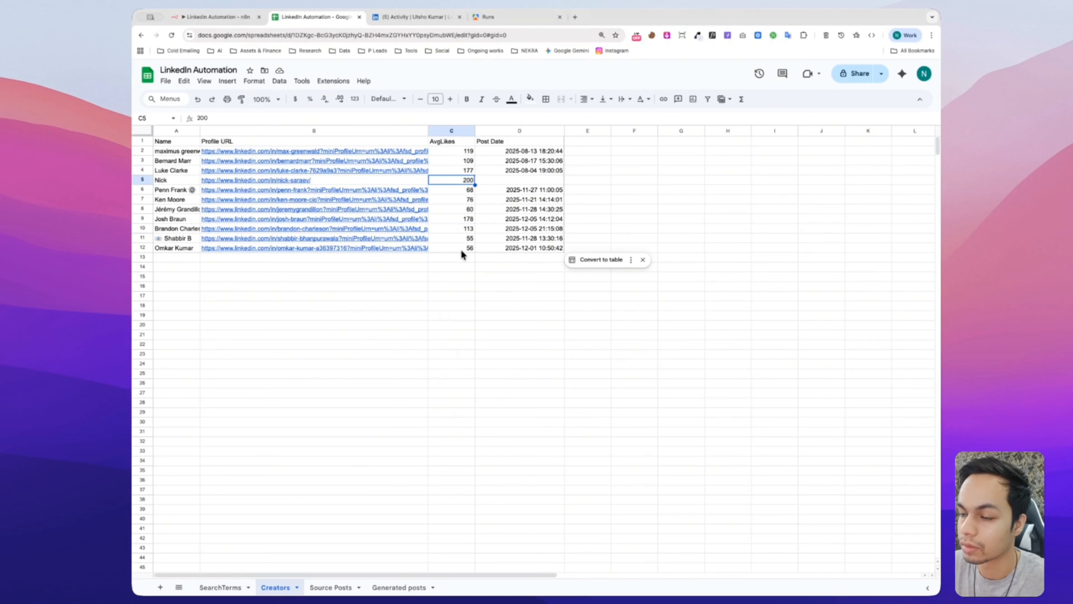
left_click(451, 286)
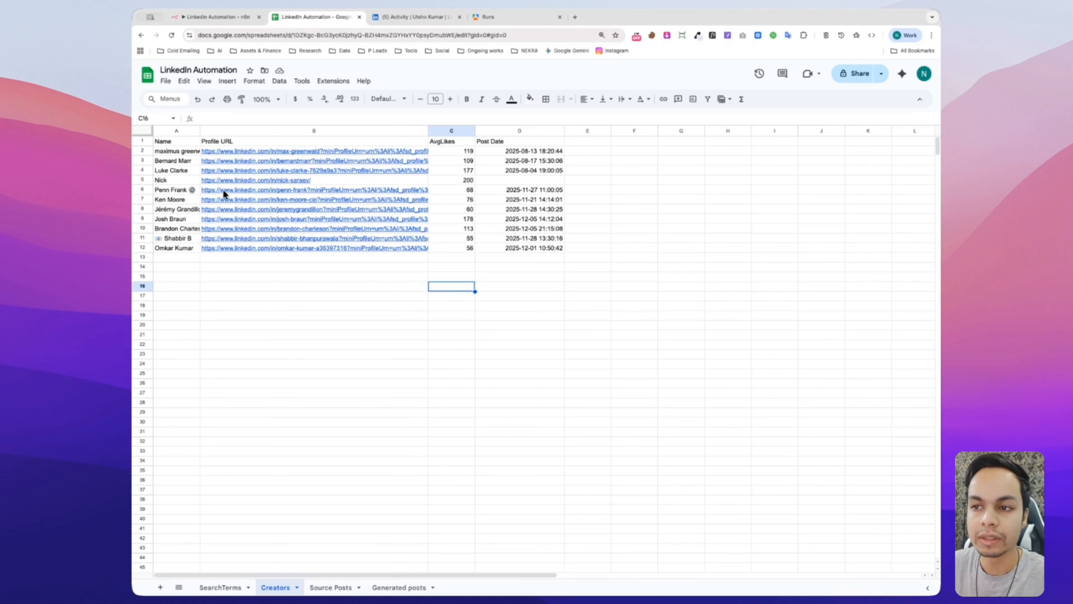
left_click(203, 306)
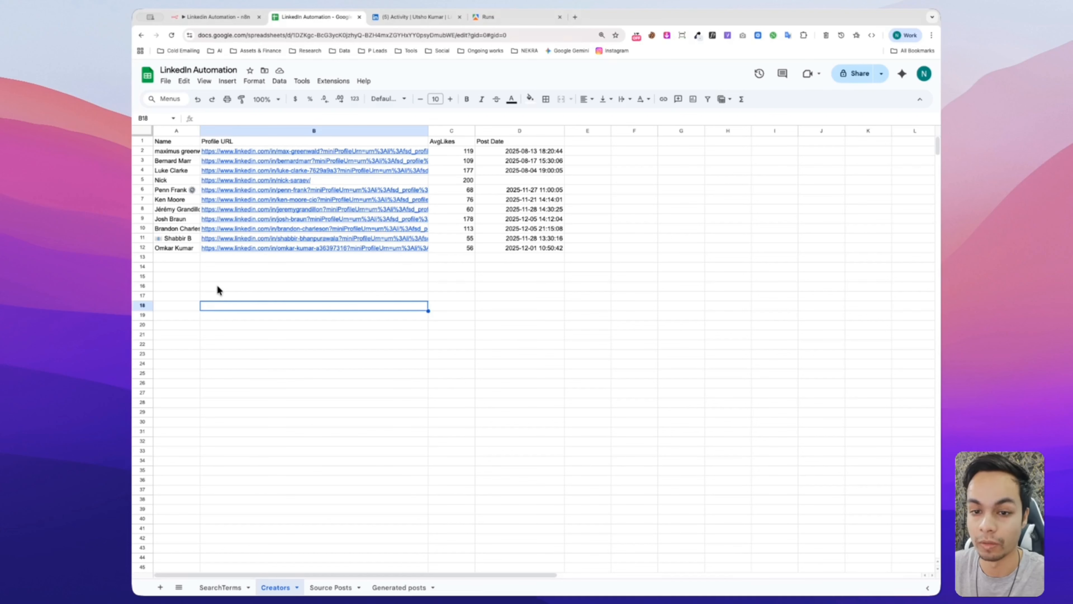
Step: Return to the n8n workflow and execute the Get the Posts from the Creators branch from its Schedule Trigger
left_click(207, 23)
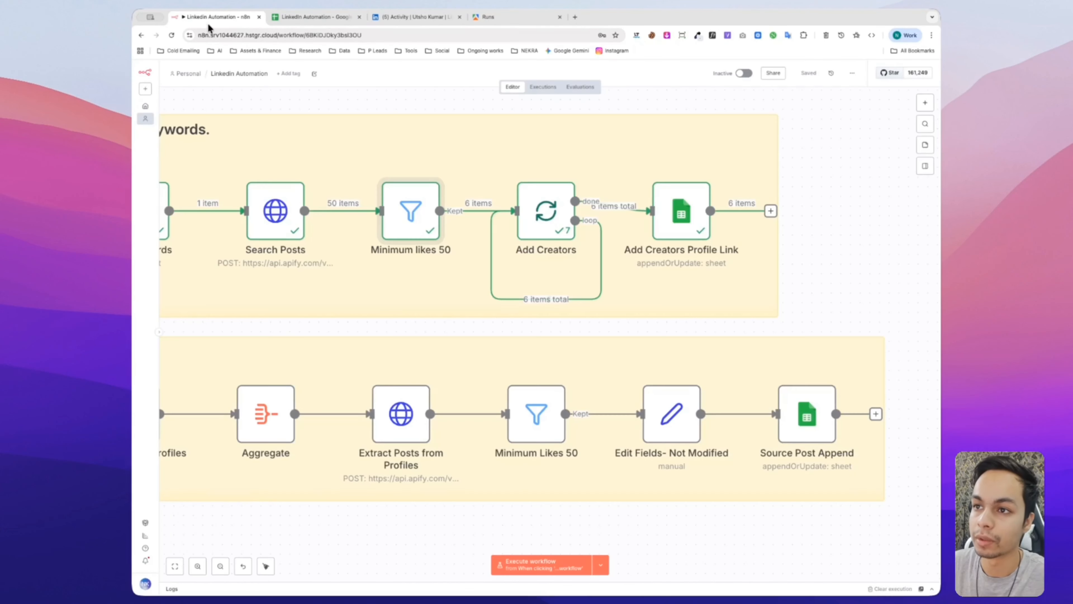
scroll(752, 311, "down", 5)
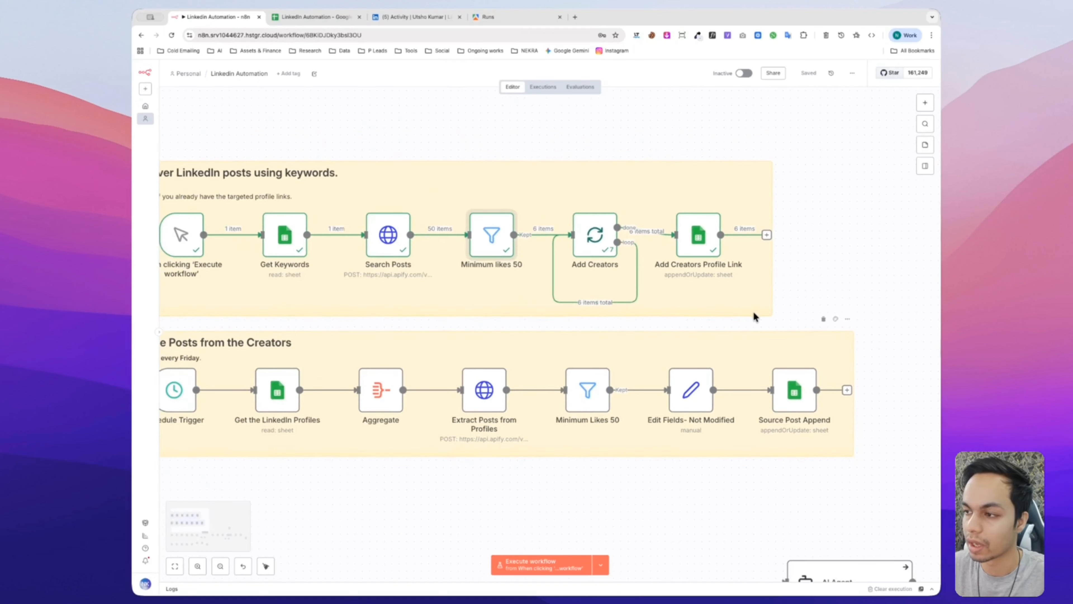
scroll(804, 269, "down", 3)
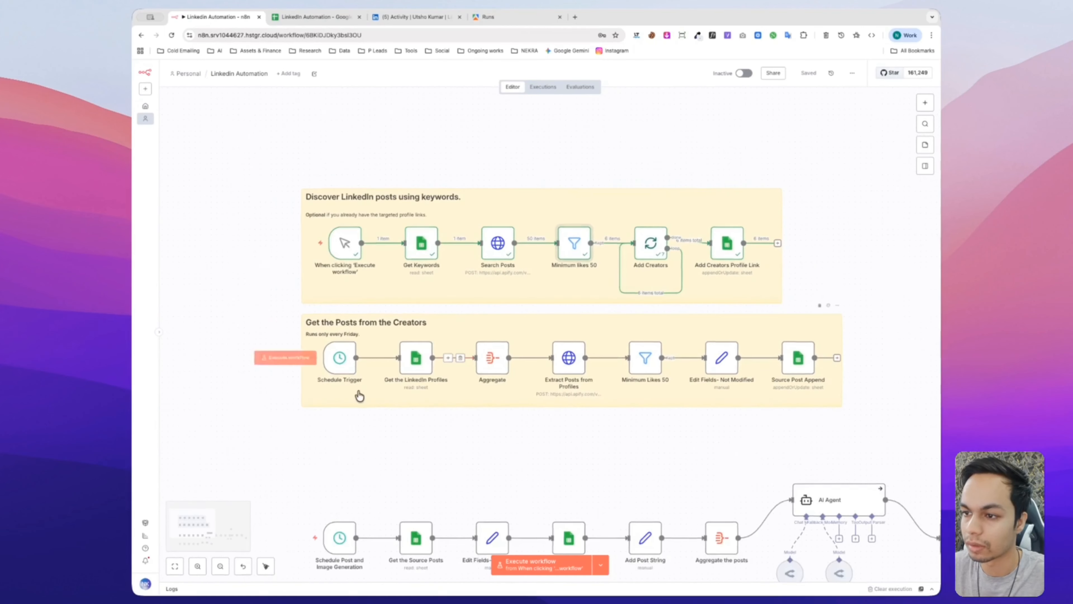
scroll(359, 395, "up", 3)
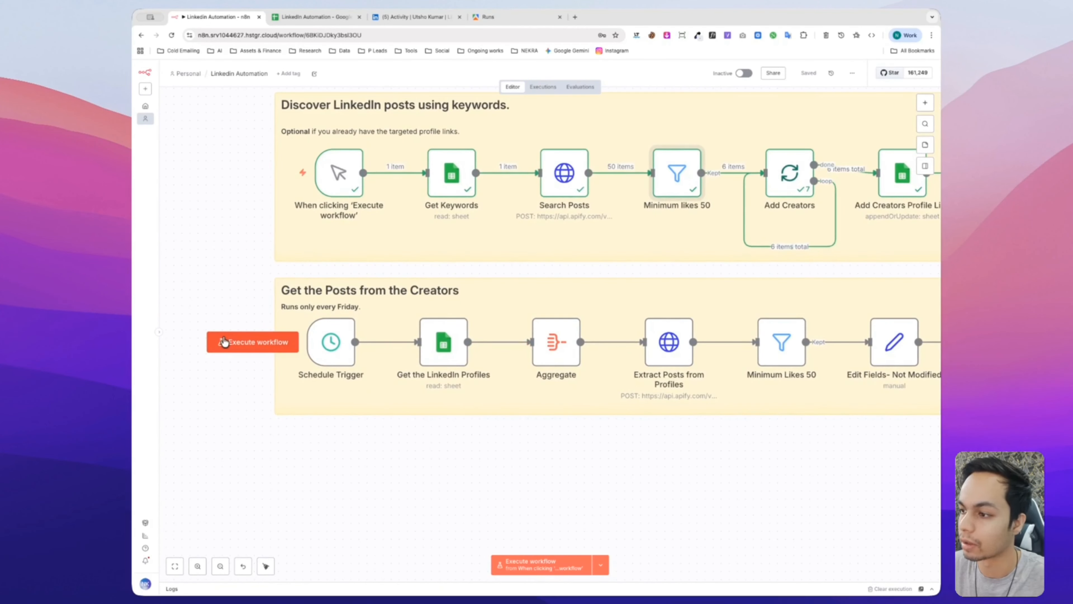
left_click(225, 342)
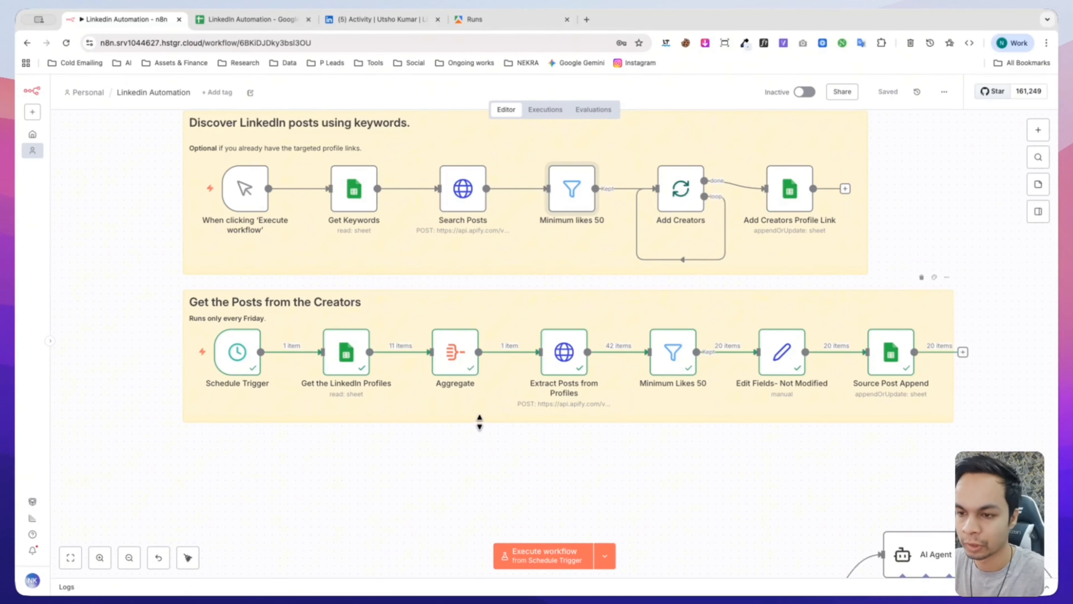
Step: Examine the first executed nodes of the Get the Posts from the Creators branch alongside the Creators sheet
scroll(465, 360, "up", 3)
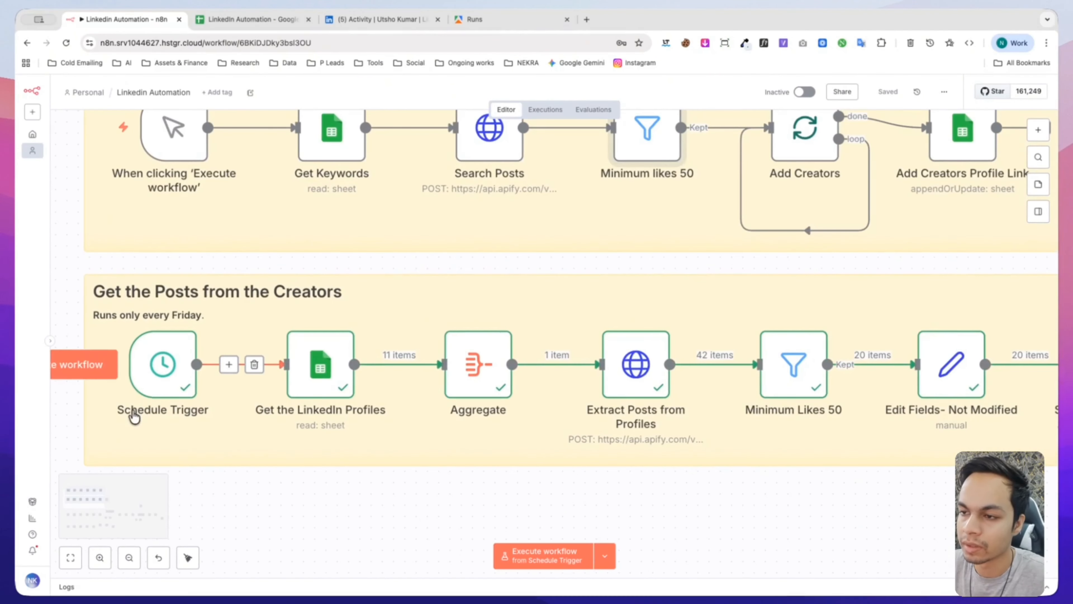
scroll(190, 418, "up", 1)
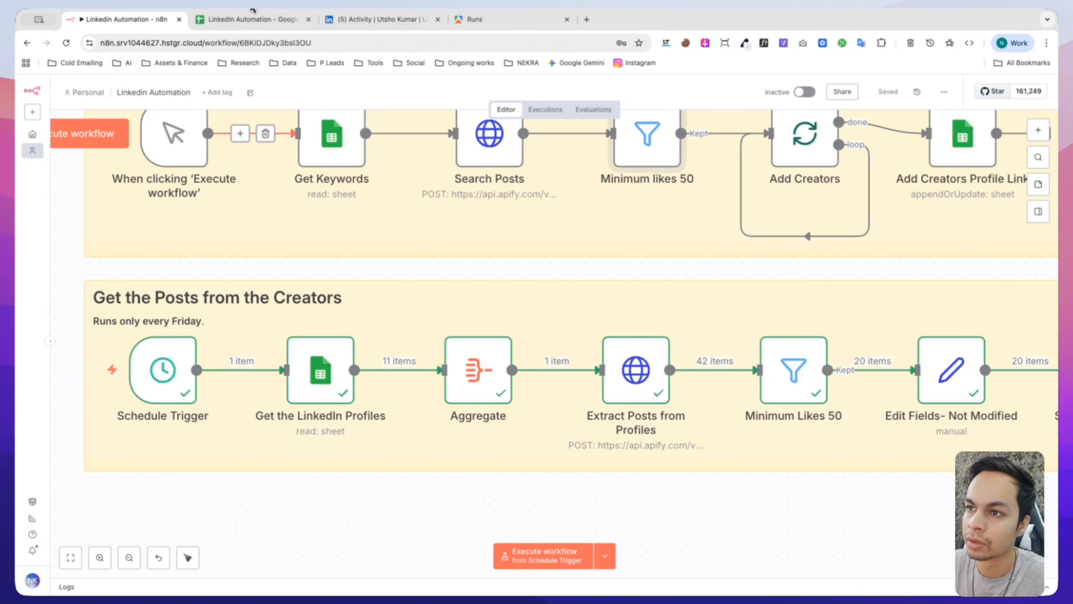
left_click(249, 23)
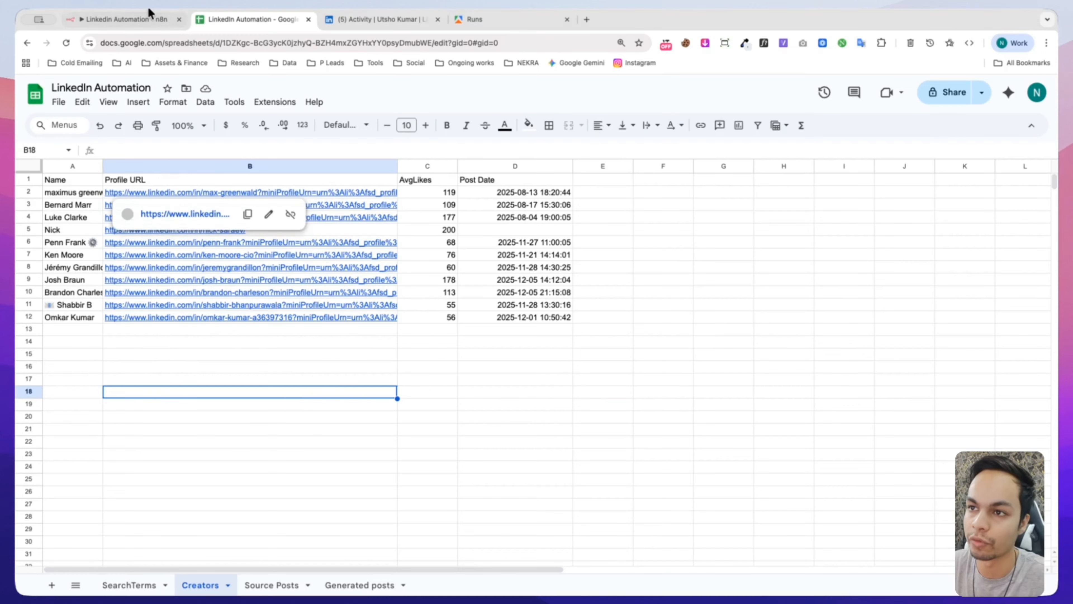
left_click(122, 19)
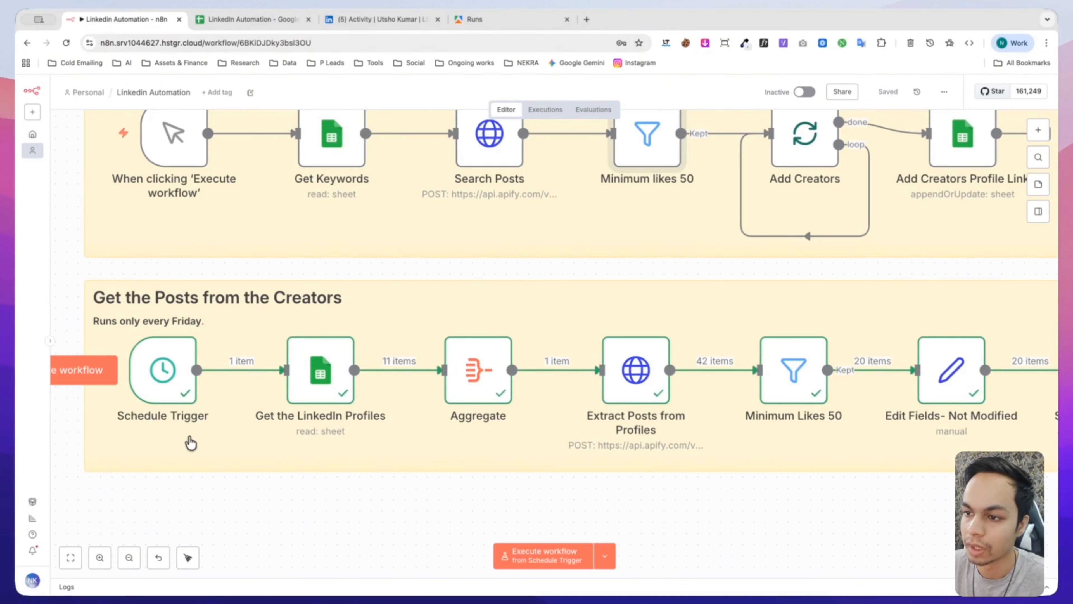
scroll(190, 442, "right", 6)
scroll(189, 441, "left", 4)
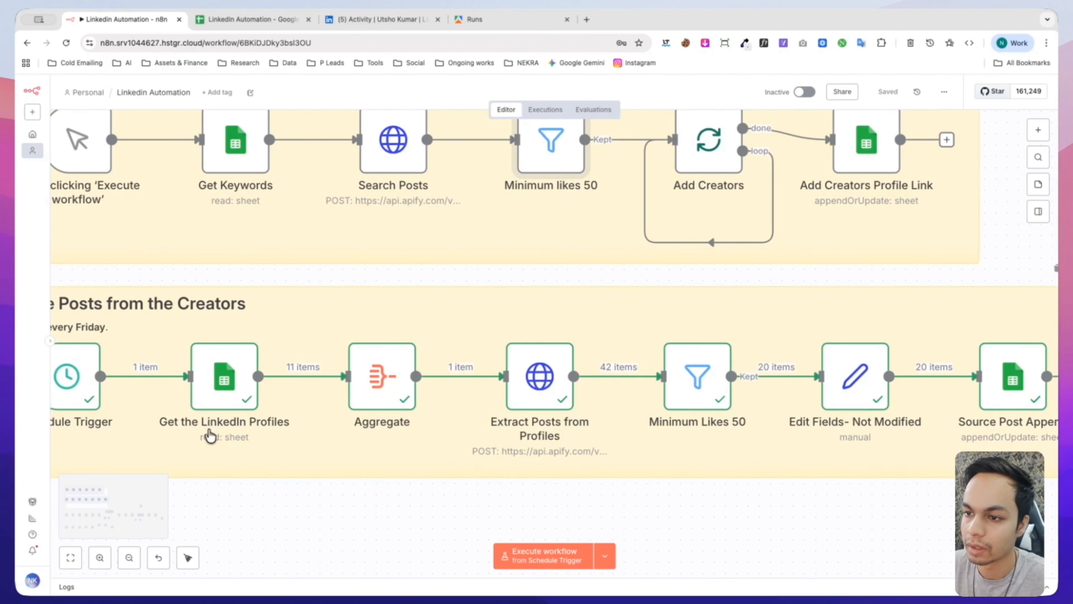
Step: Review the Profile URL column in the Creators sheet and open the LinkedIn profile linked in cell B6
left_click(231, 19)
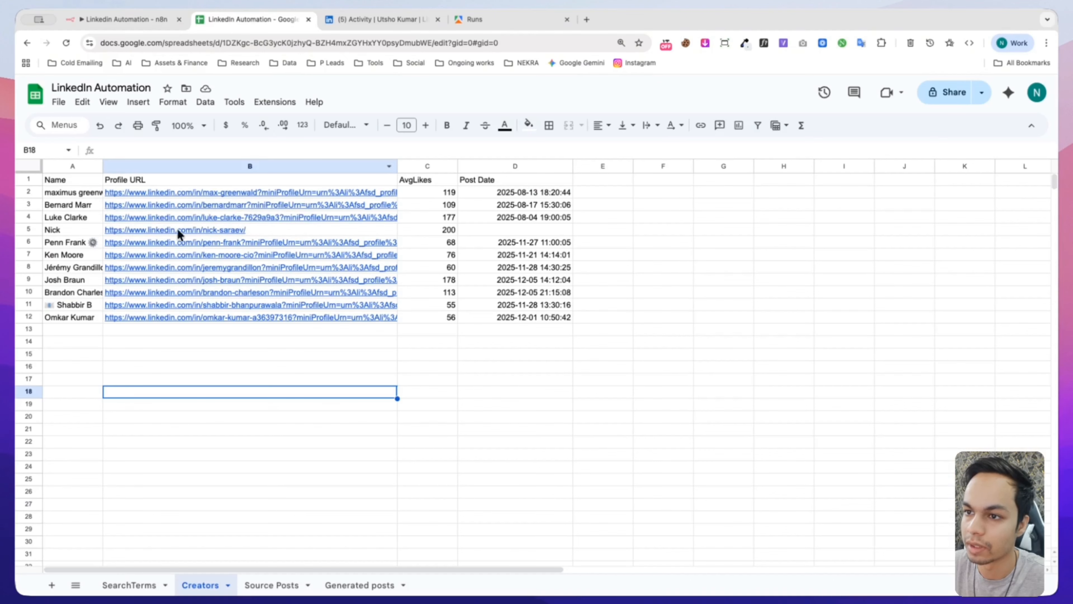
left_click_drag(206, 194, 201, 282)
left_click(175, 246)
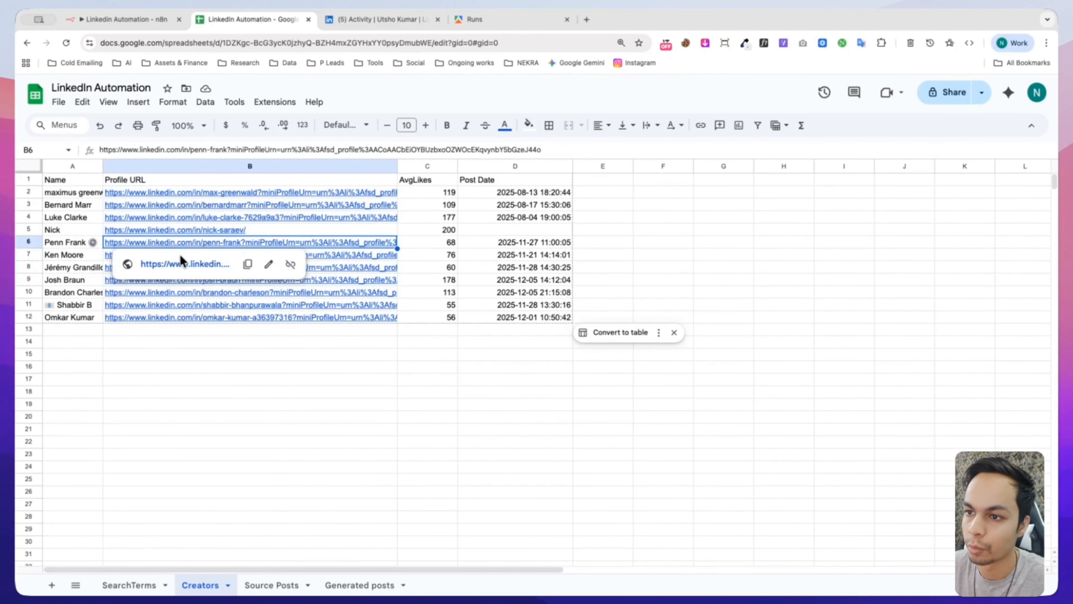
left_click(183, 264)
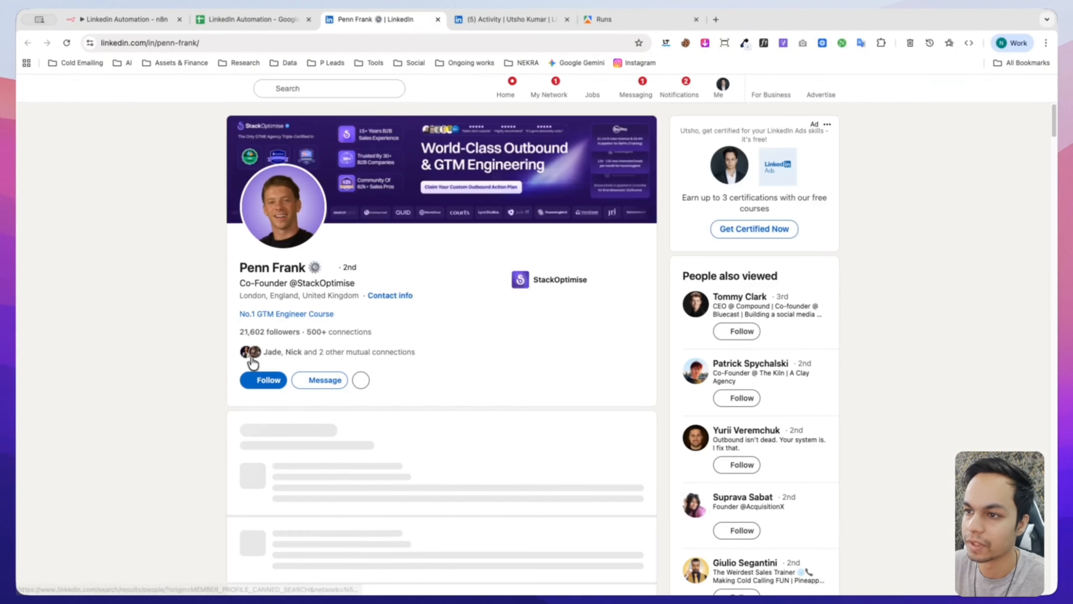
Step: Look through the creator's LinkedIn profile down to the recent posts in the Activity section
scroll(236, 342, "down", 5)
scroll(187, 342, "up", 5)
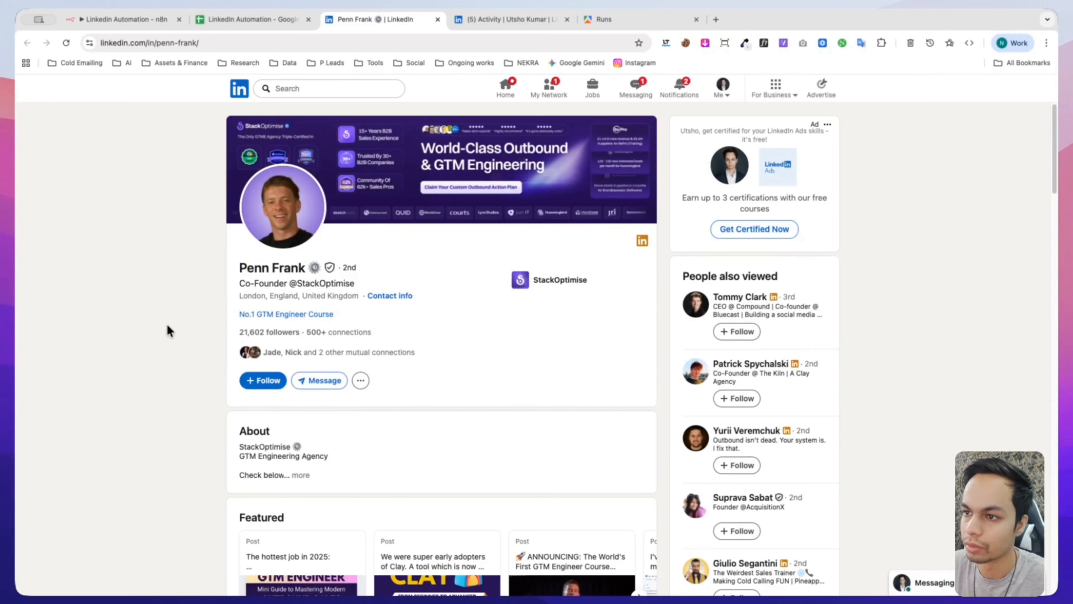
scroll(169, 331, "down", 8)
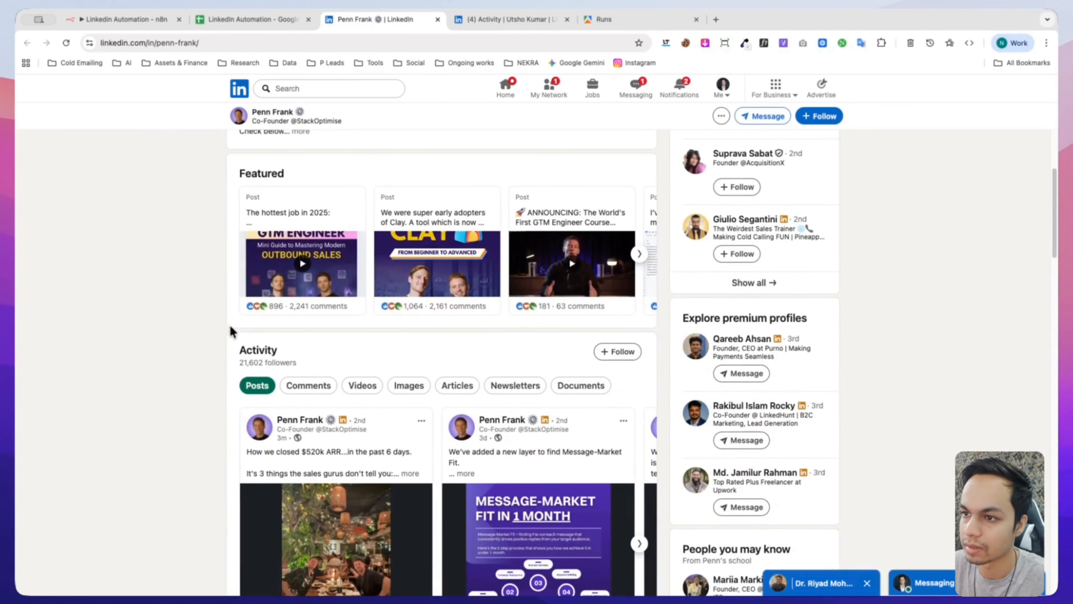
scroll(232, 331, "down", 4)
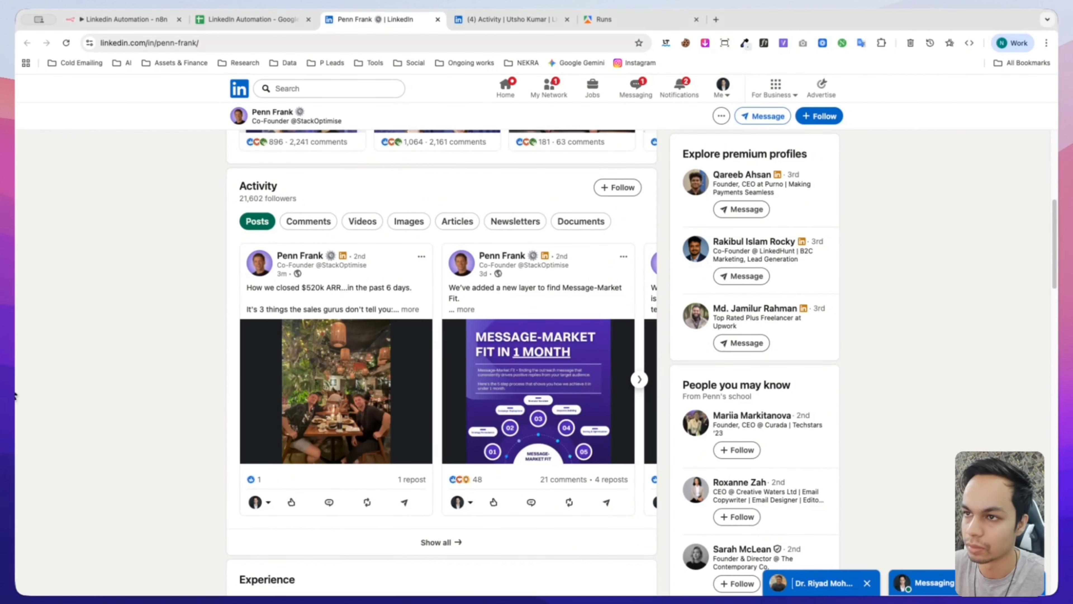
Step: Return to the n8n workflow and review the executed nodes from Get the LinkedIn Profiles to Source Post Append
key("ctrl+shift+Tab")
left_click(124, 19)
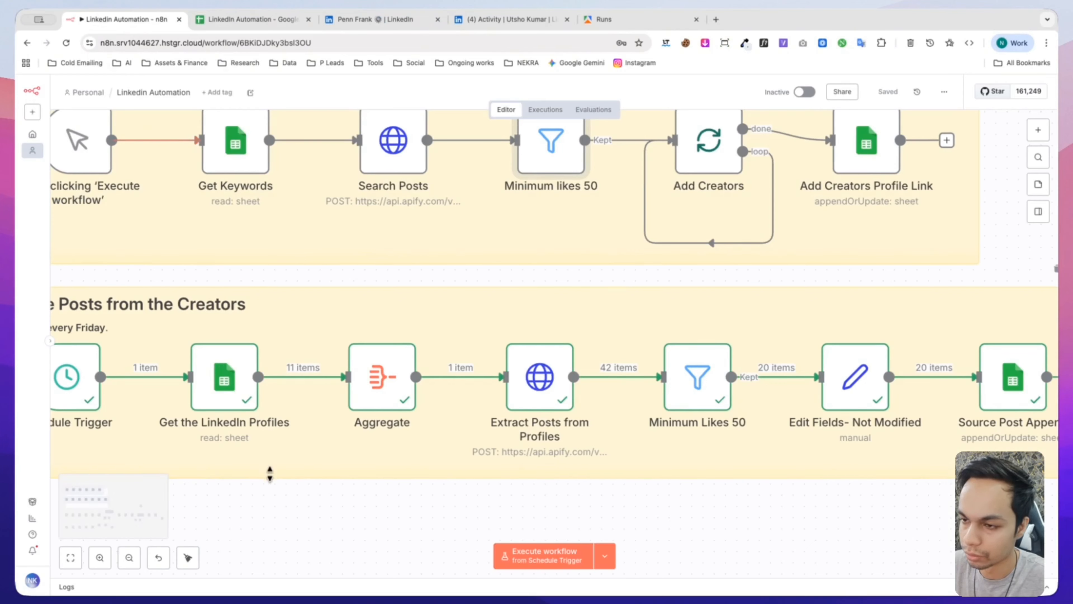
scroll(270, 491, "right", 7)
scroll(203, 457, "left", 6)
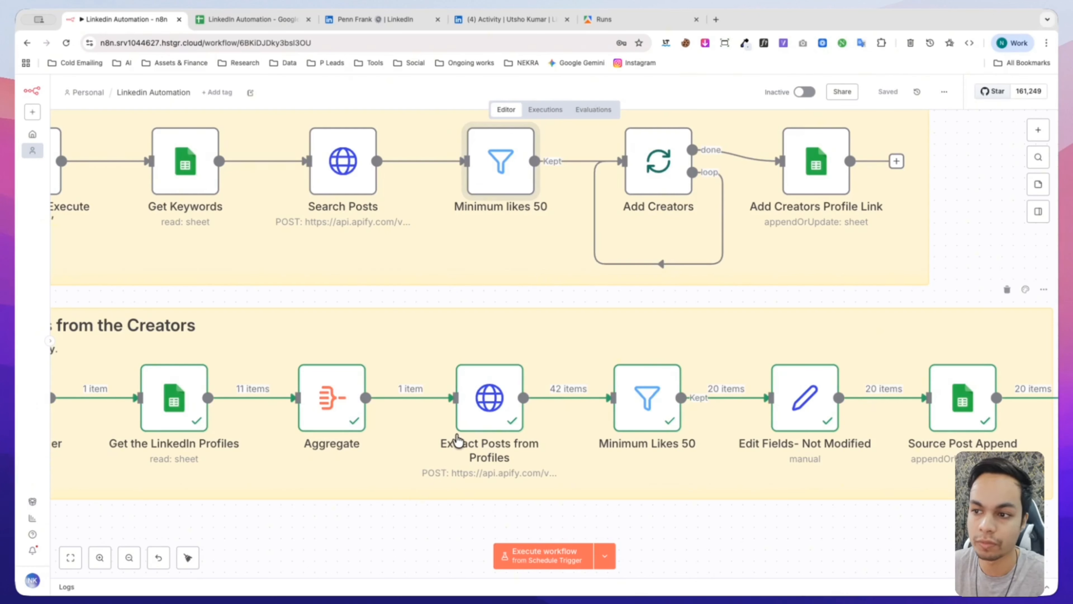
Step: Check the latest LinkedIn Profile Posts Scraper run in the Apify console and return to the Creators sheet
left_click(598, 24)
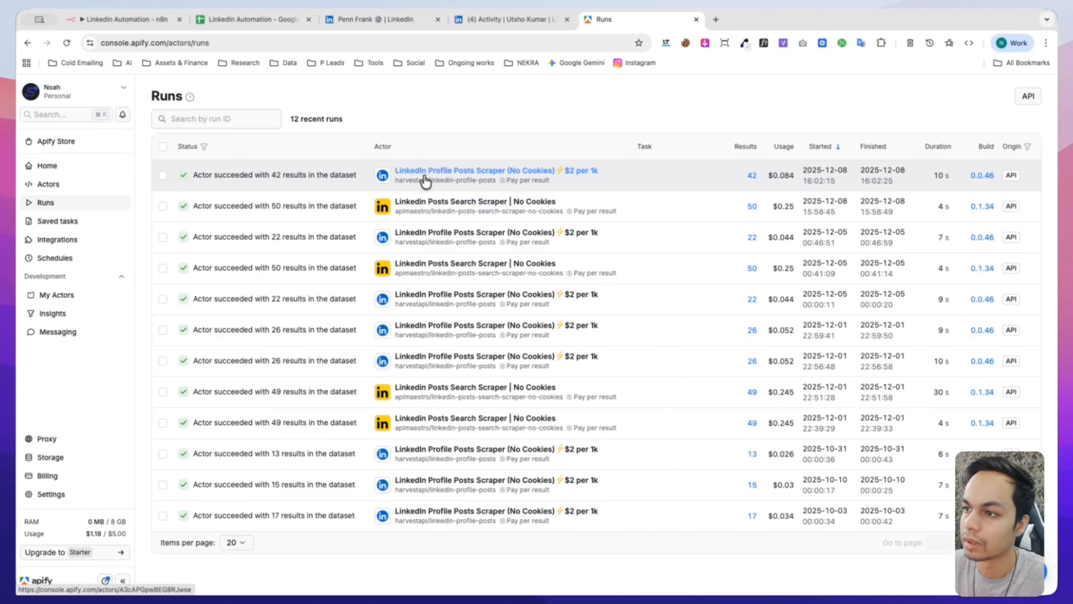
left_click(249, 19)
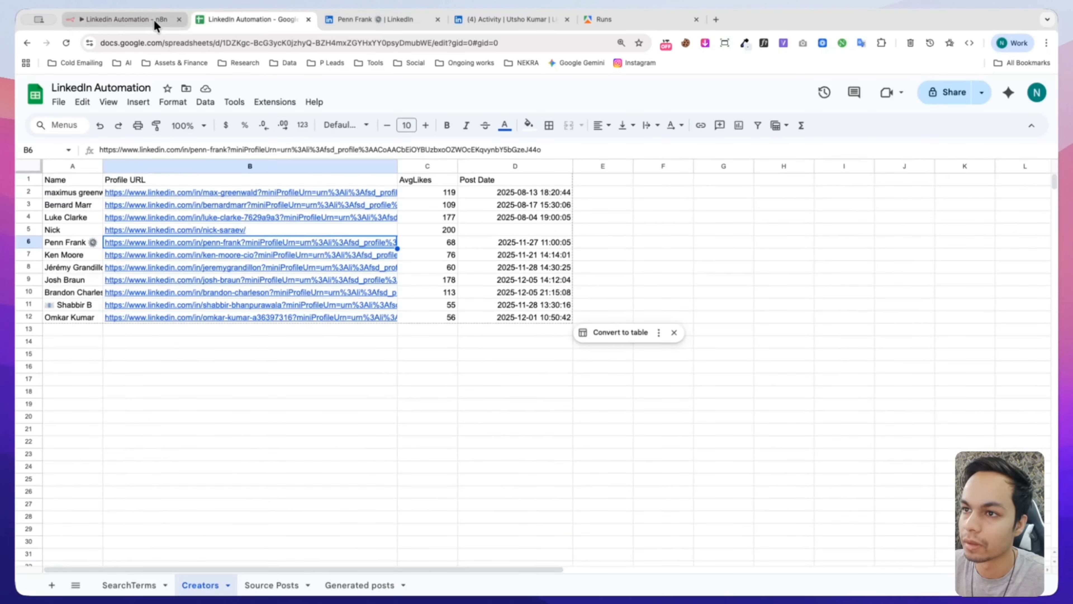
Step: Return to the n8n workflow and review the executed nodes from Extract Posts from Profiles through Source Post Append
left_click(159, 21)
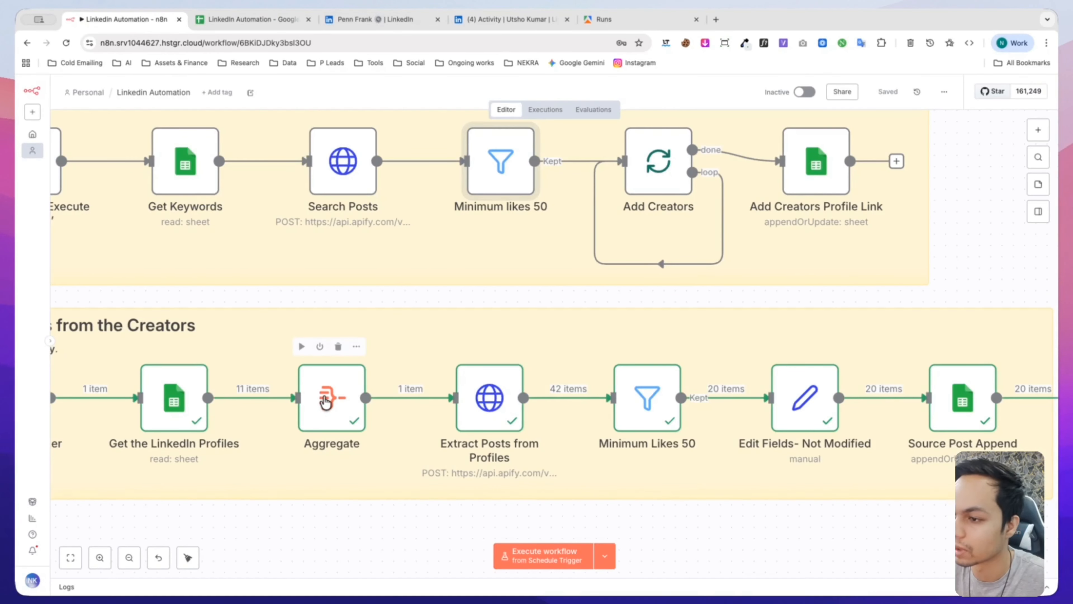
scroll(325, 399, "down", 3)
scroll(325, 402, "down", 1)
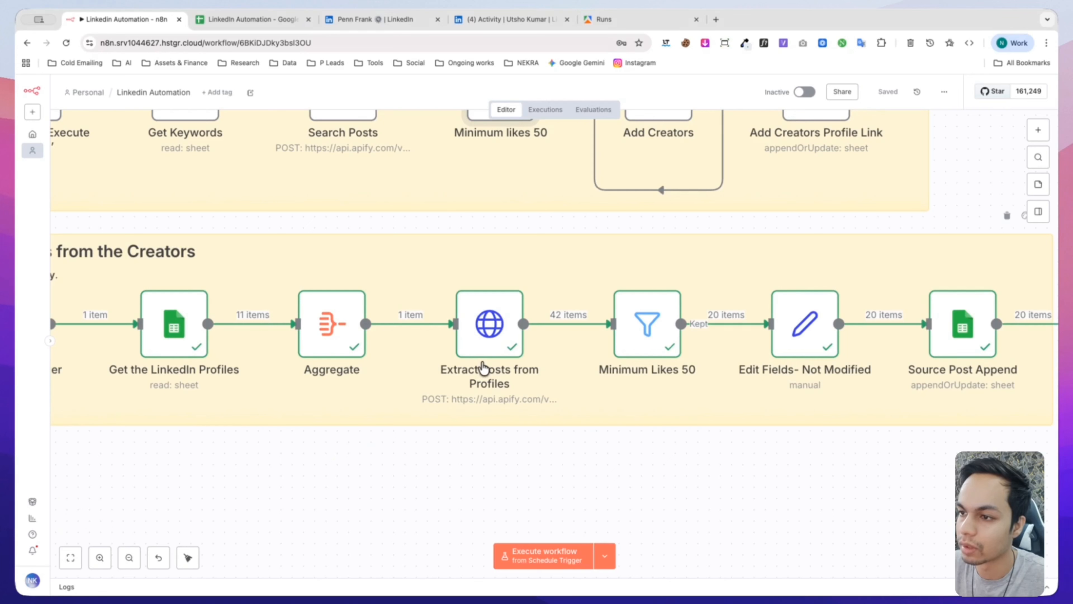
mouse_move(495, 327)
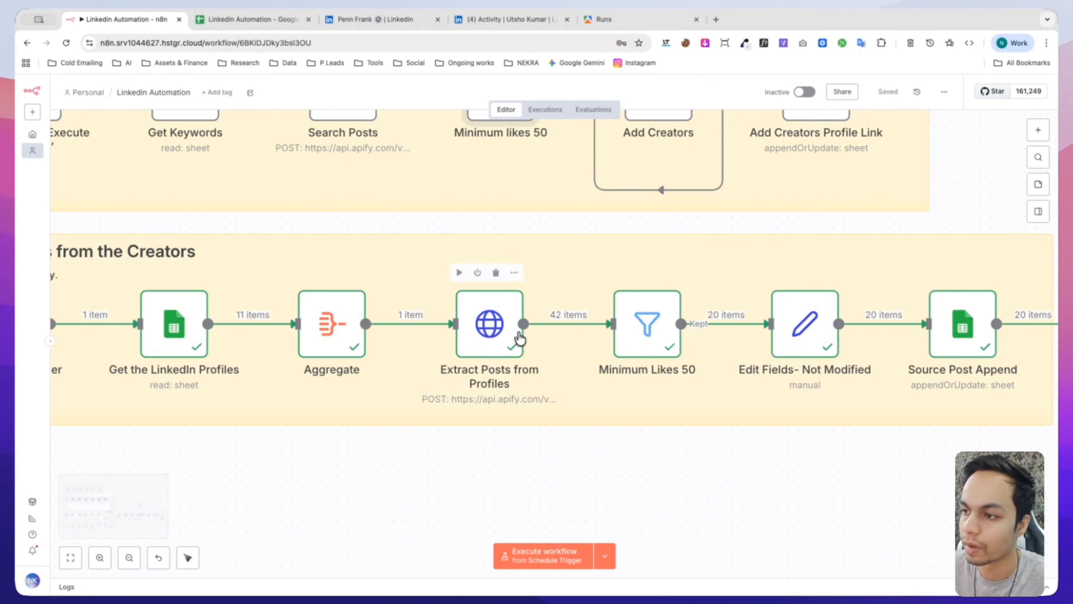
mouse_move(561, 323)
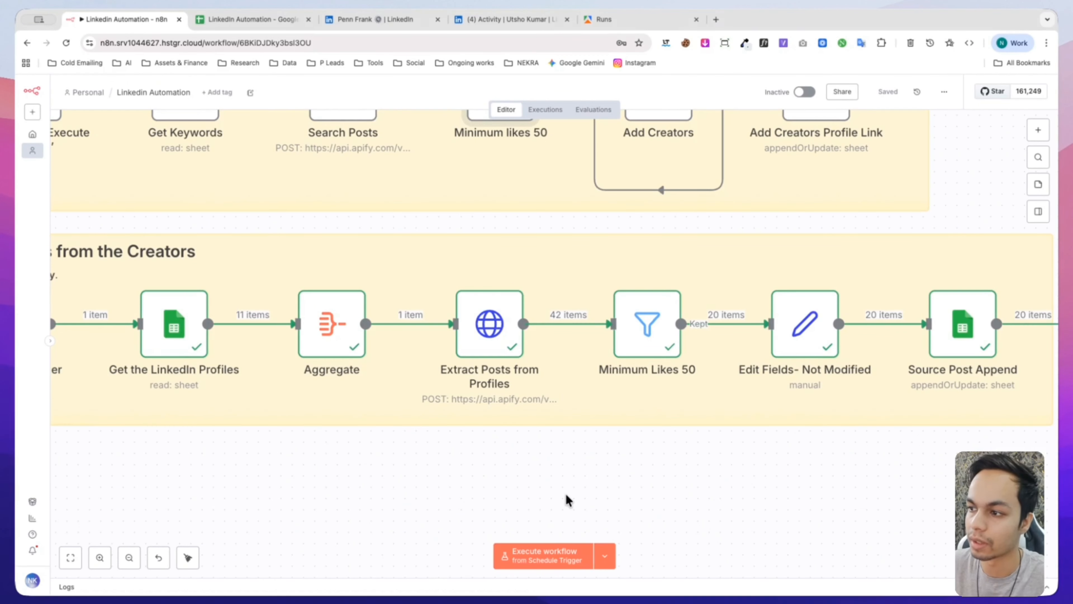
scroll(567, 500, "right", 5)
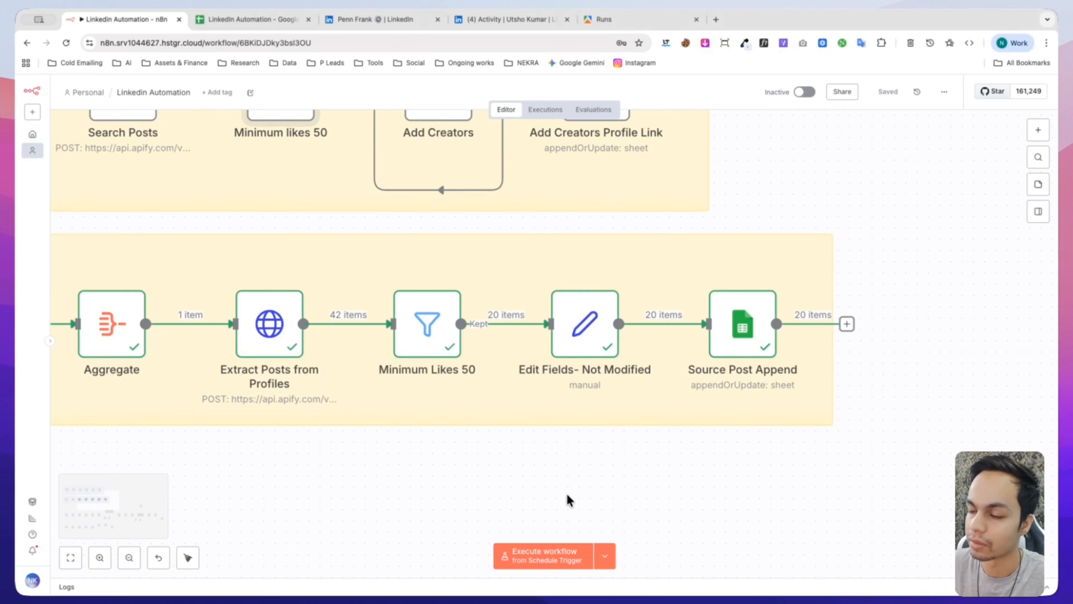
scroll(567, 500, "right", 6)
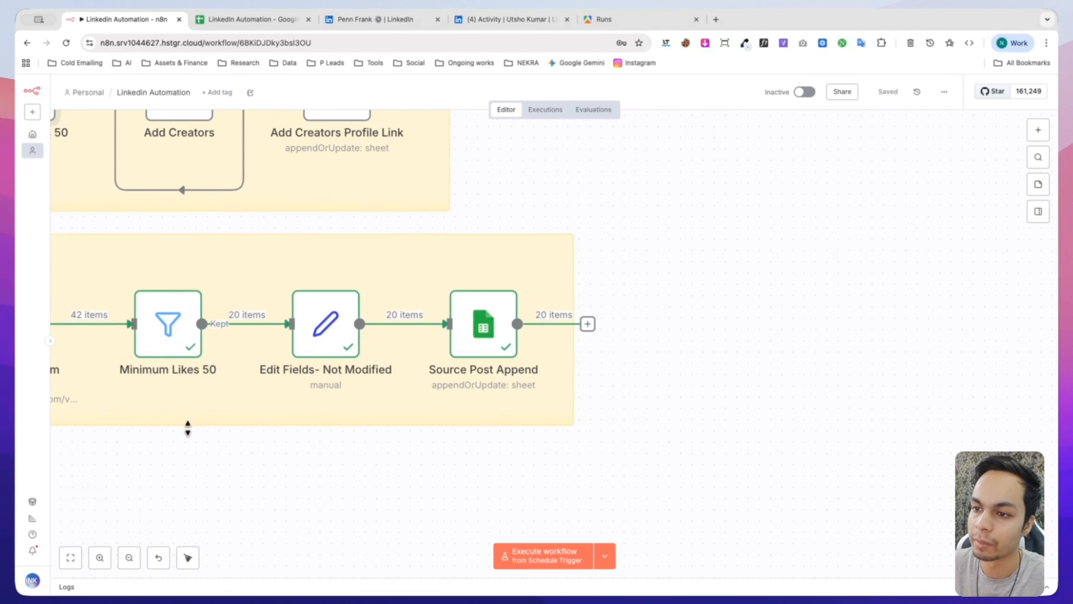
scroll(167, 388, "up", 1)
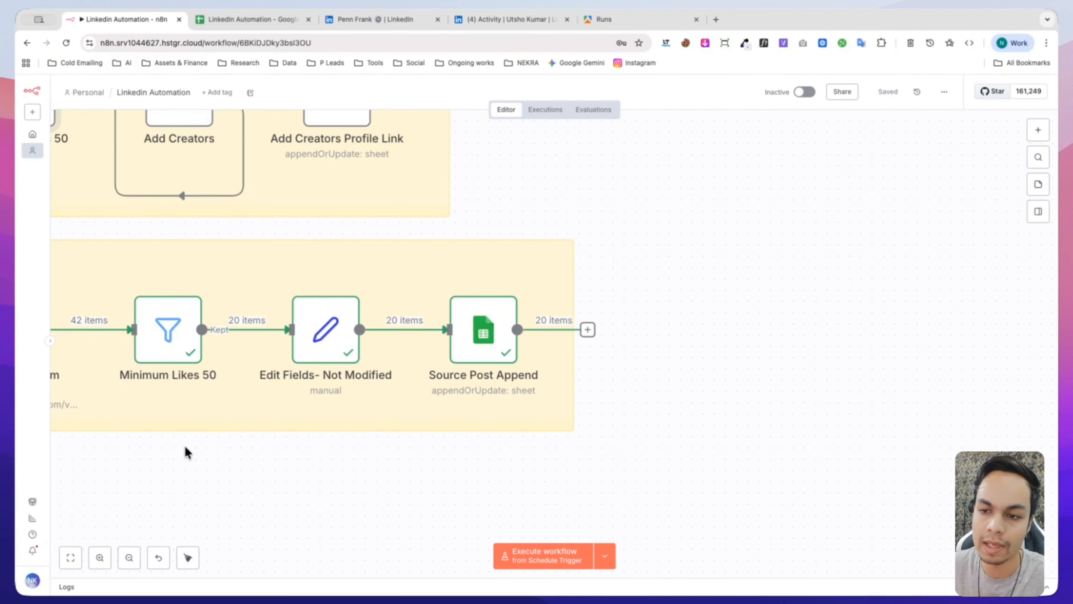
scroll(316, 448, "up", 1)
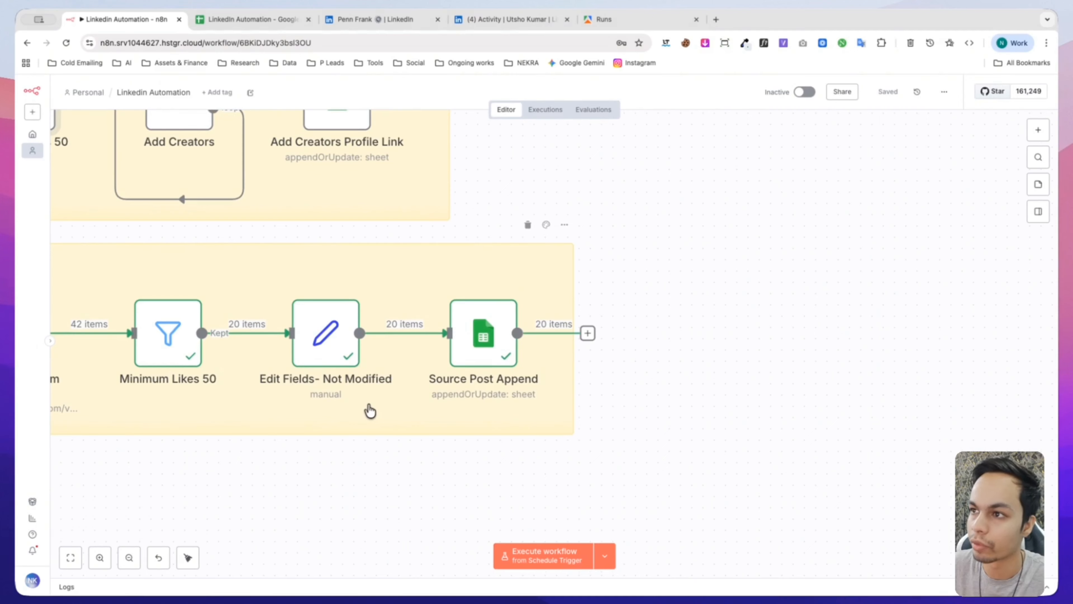
Step: Open the Source Posts sheet in the LinkedIn Automation spreadsheet and look through all collected posts and their Status column
left_click(223, 19)
left_click(254, 429)
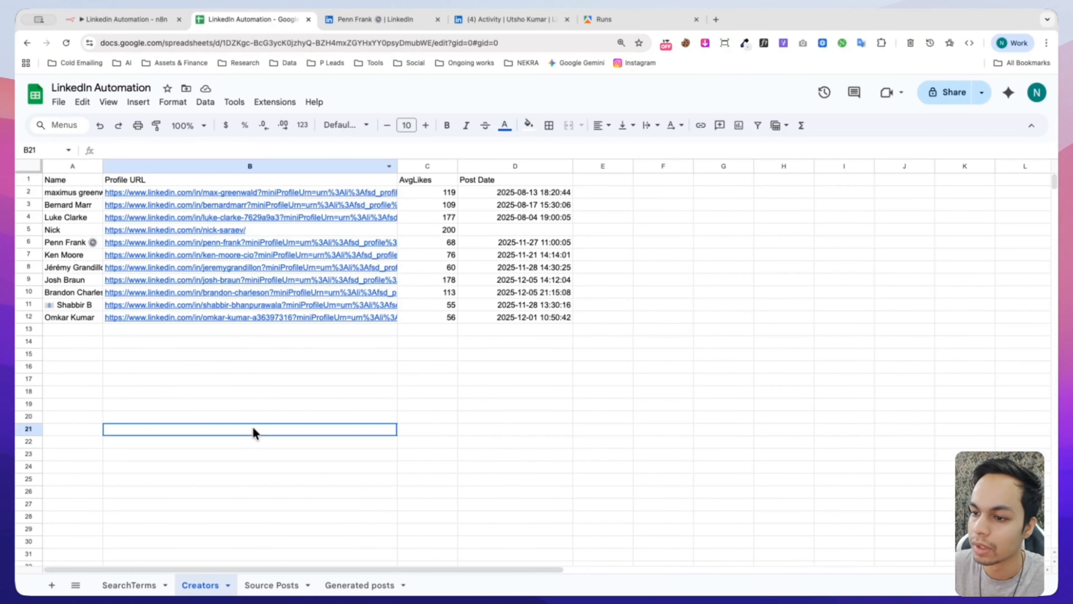
left_click(260, 588)
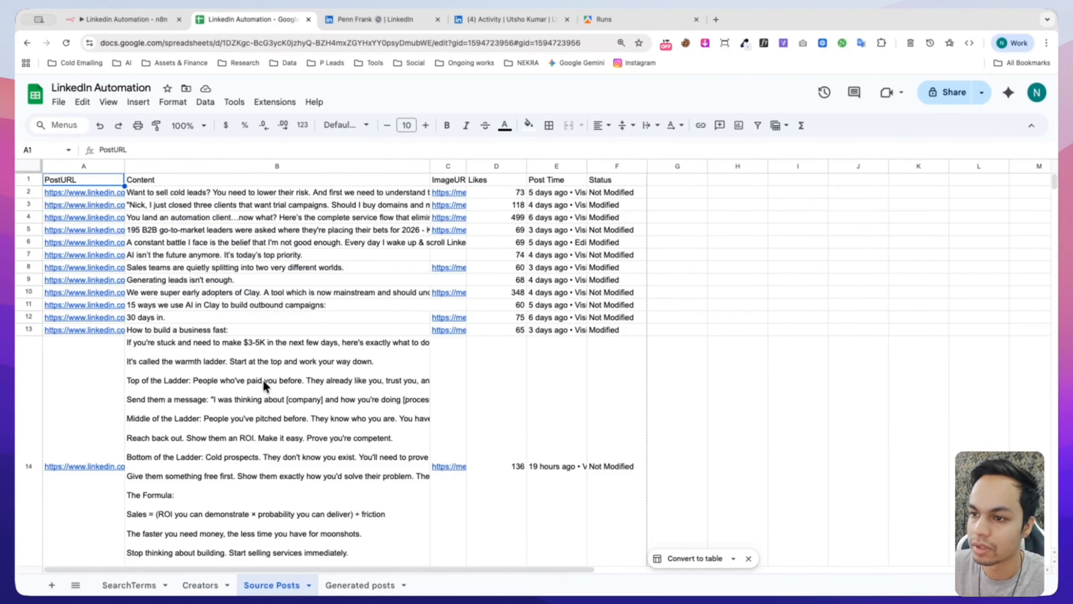
scroll(264, 384, "down", 8)
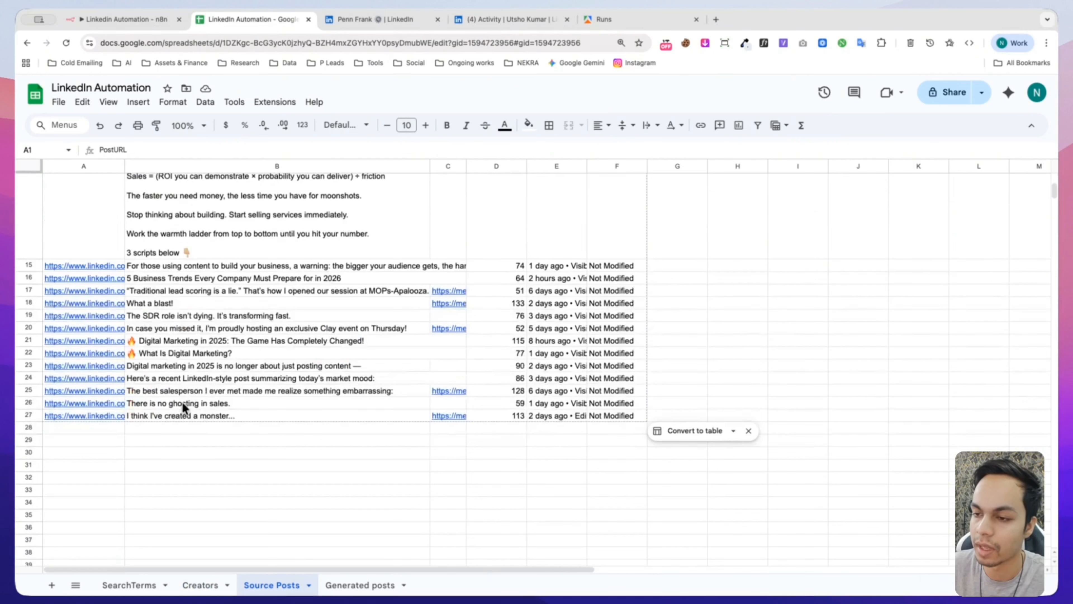
left_click(226, 465)
scroll(597, 490, "up", 2)
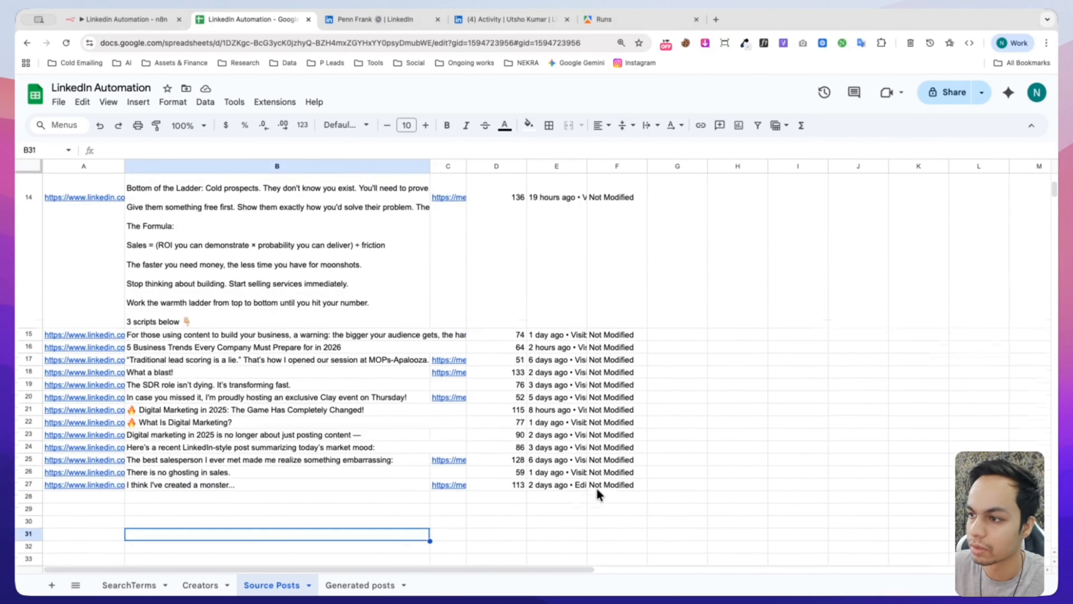
scroll(615, 361, "up", 8)
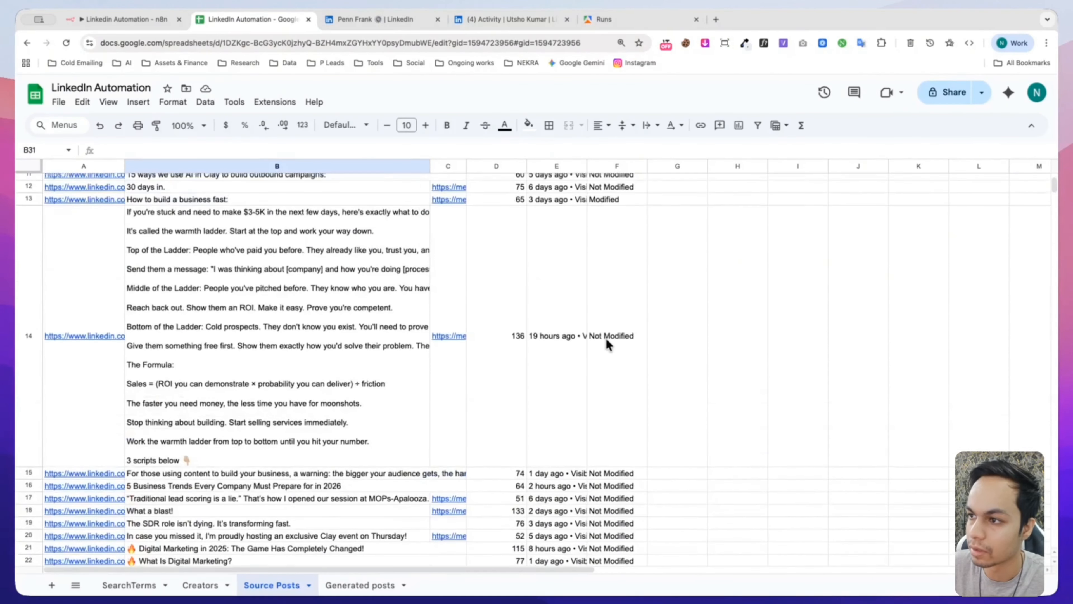
scroll(598, 411, "down", 3)
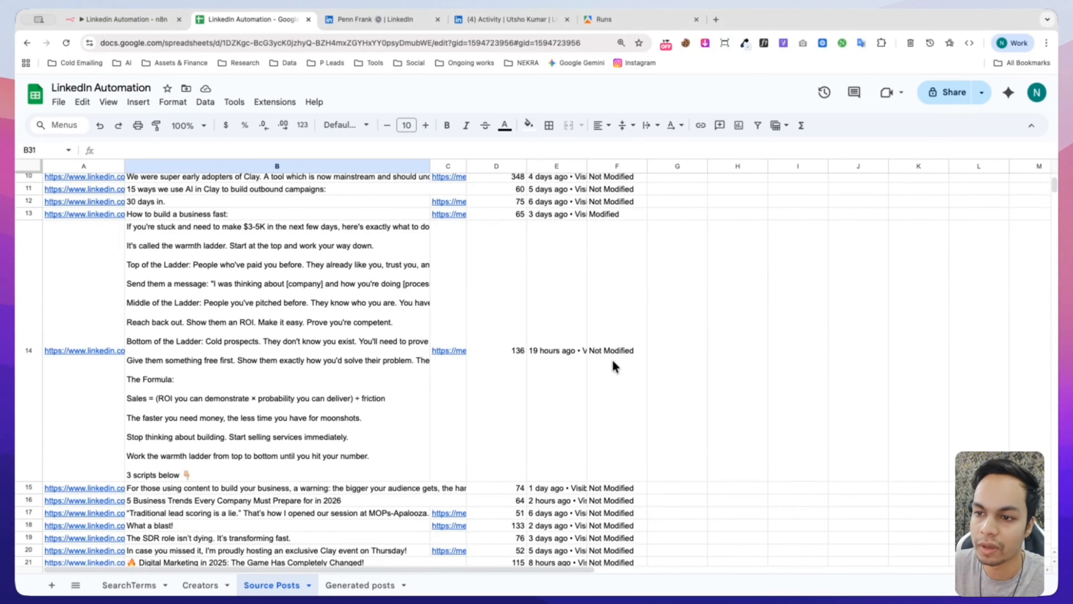
scroll(612, 360, "up", 3)
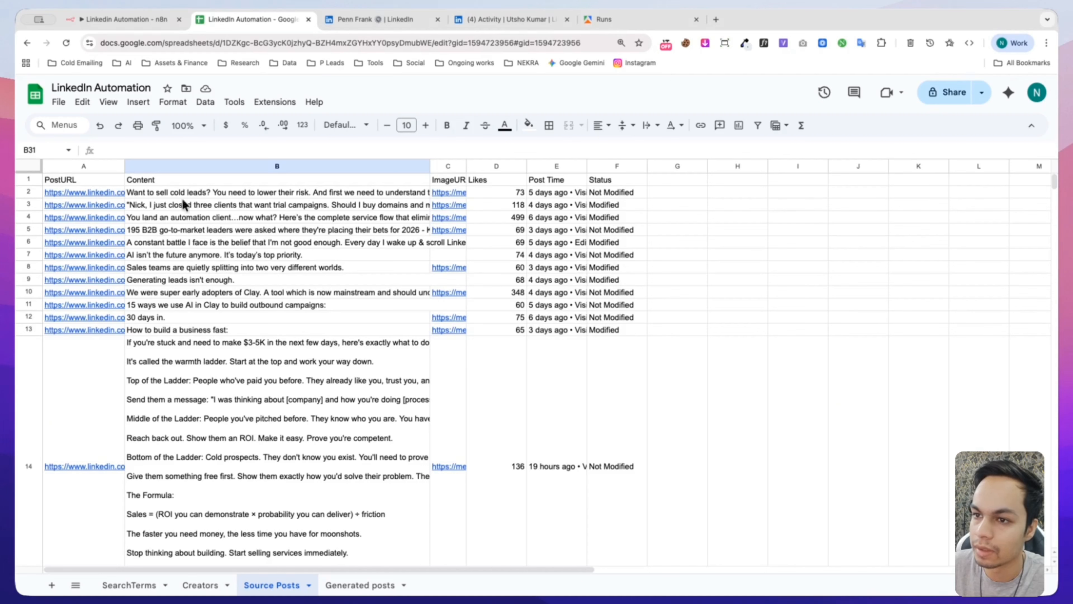
Step: Examine the post in row 3 of Source Posts and compare the Status values in cells F3 and F11
left_click(29, 203)
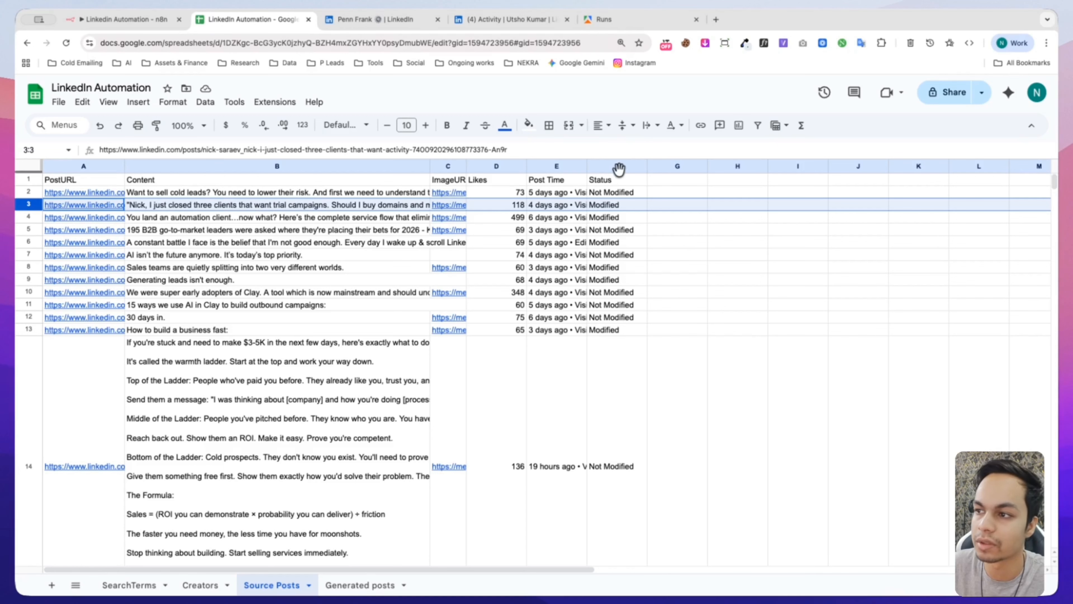
left_click(611, 206)
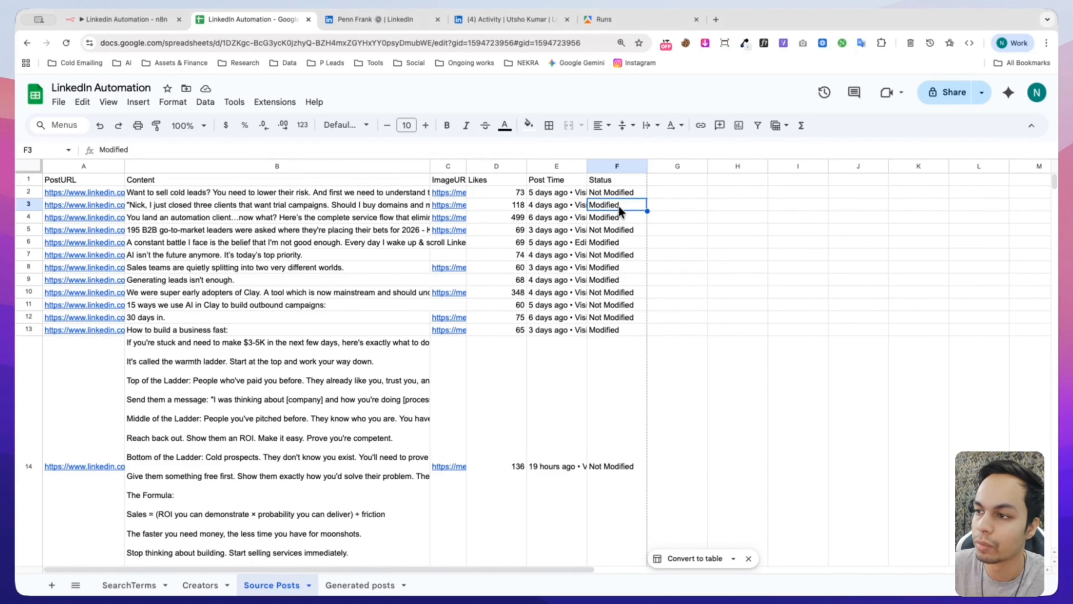
scroll(618, 307, "down", 1)
left_click(614, 298)
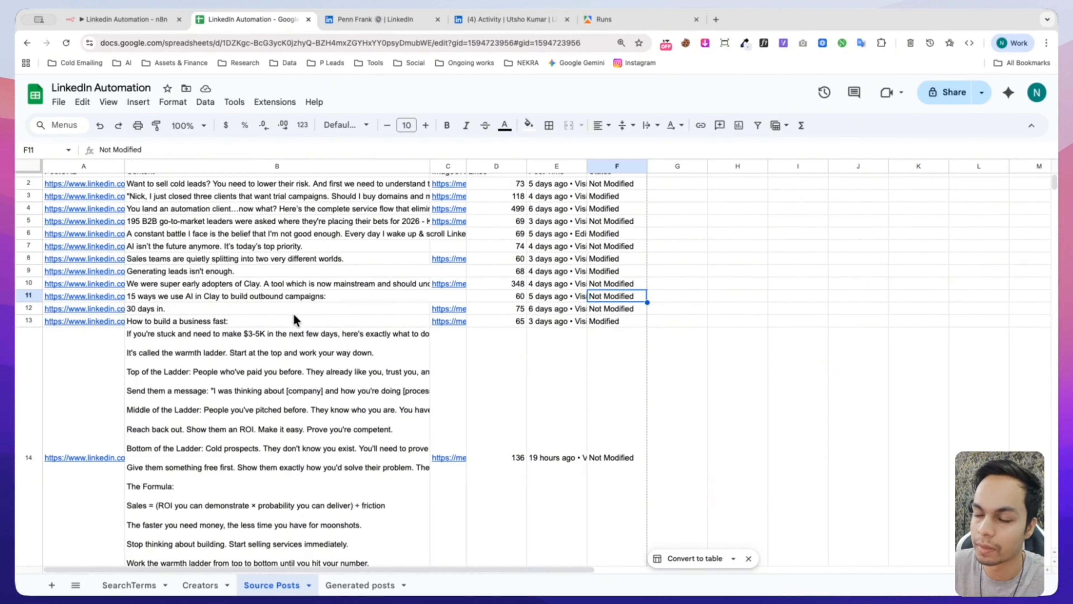
scroll(291, 356, "down", 5)
scroll(288, 371, "up", 3)
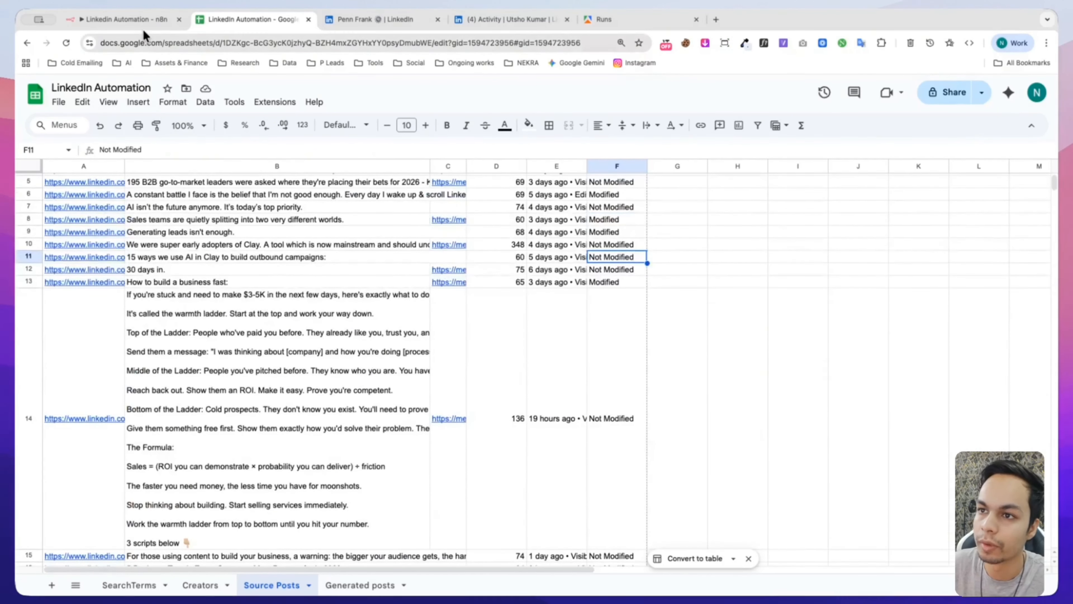
Step: Check the Source Post Append node in n8n, then recheck the Source Posts rows from the header to the last entry
left_click(136, 19)
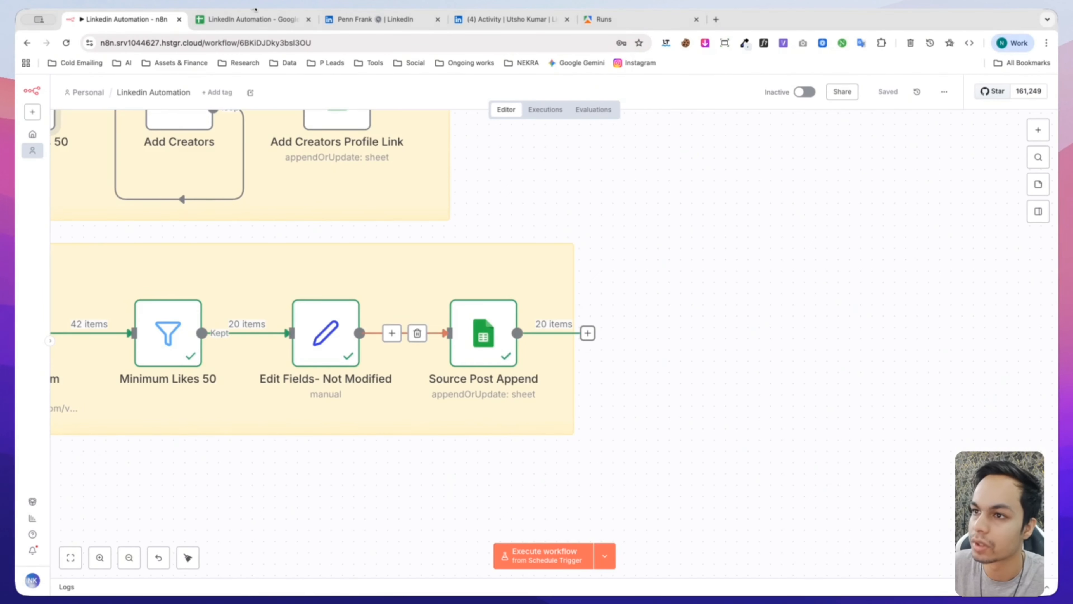
left_click(254, 18)
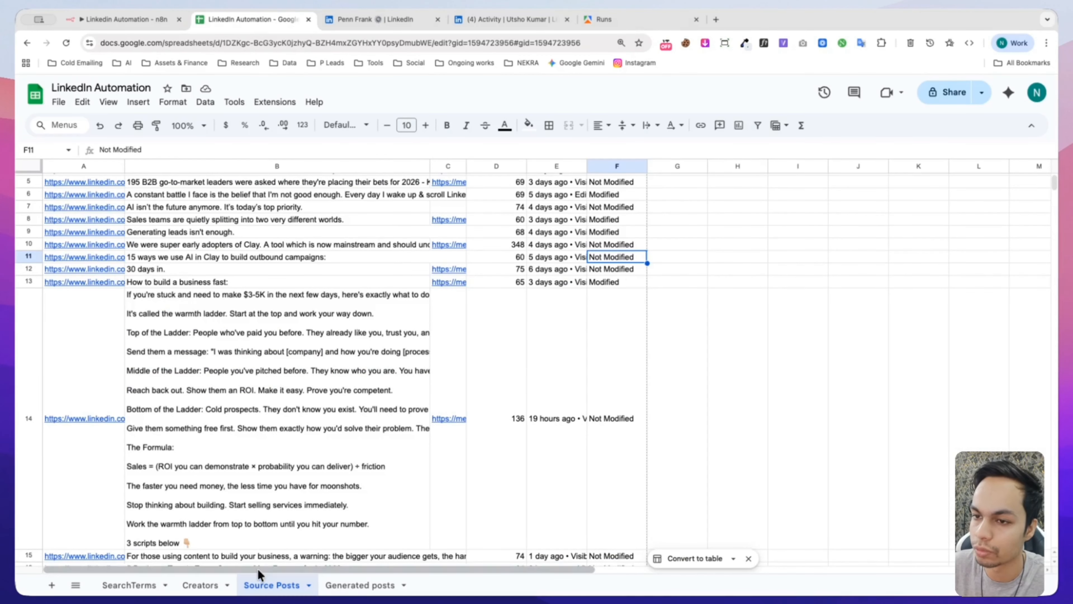
scroll(185, 409, "down", 6)
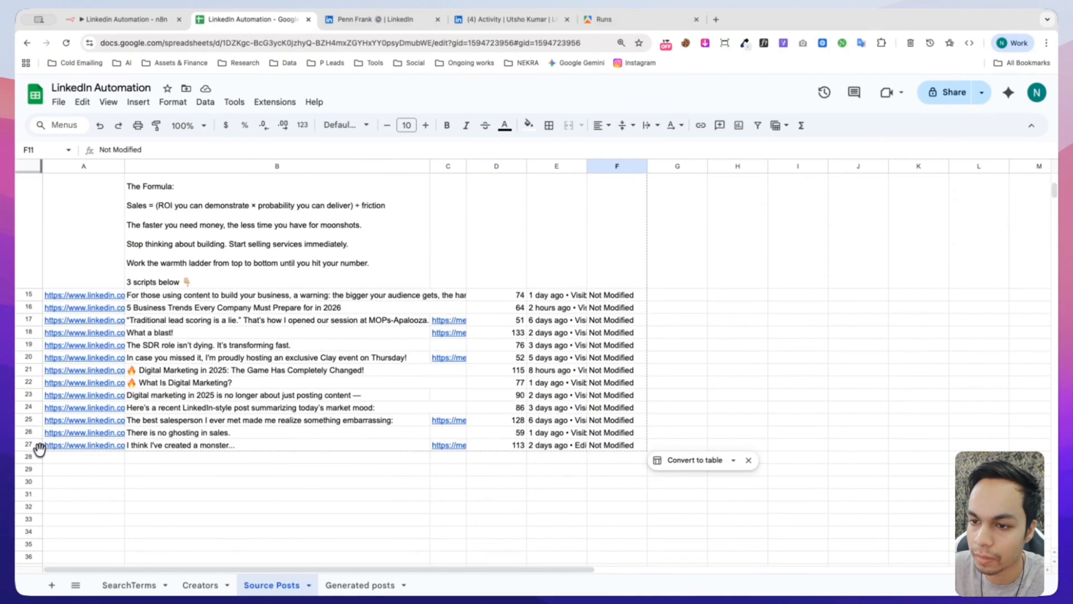
scroll(37, 451, "up", 10)
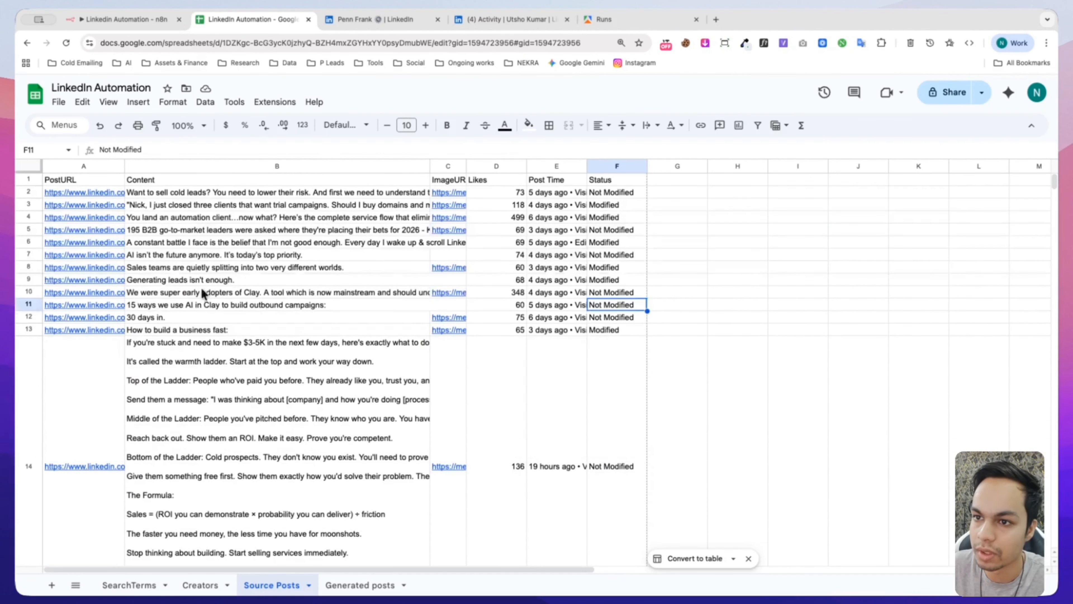
scroll(147, 462, "down", 9)
Step: Return to the n8n workflow and survey the Schedule Post and Image Generation branch below the post collection section
left_click(81, 13)
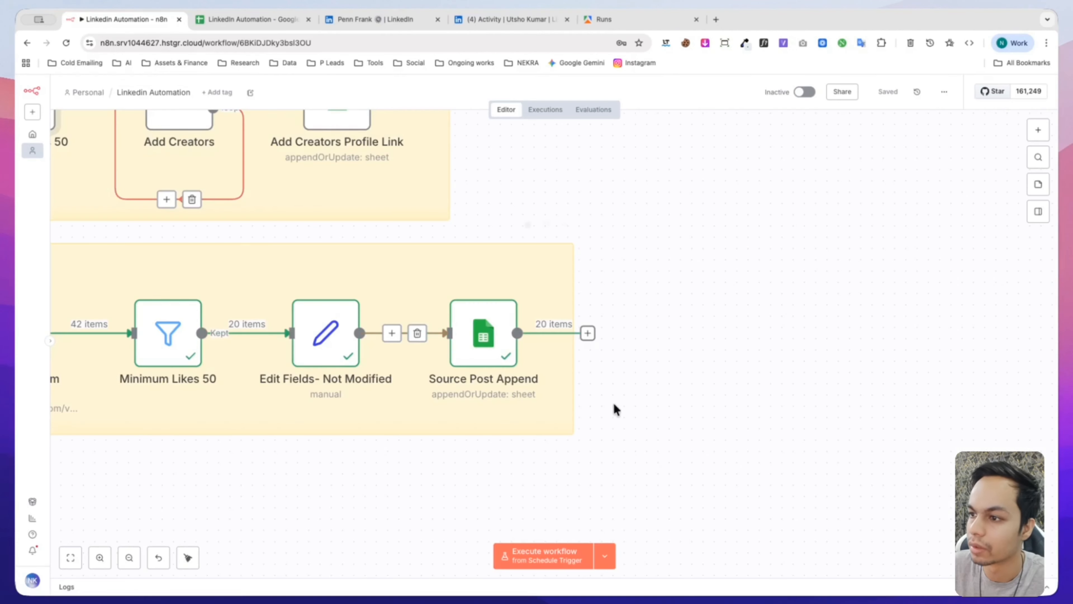
scroll(659, 412, "left", 10)
scroll(383, 406, "down", 2)
scroll(382, 406, "down", 10)
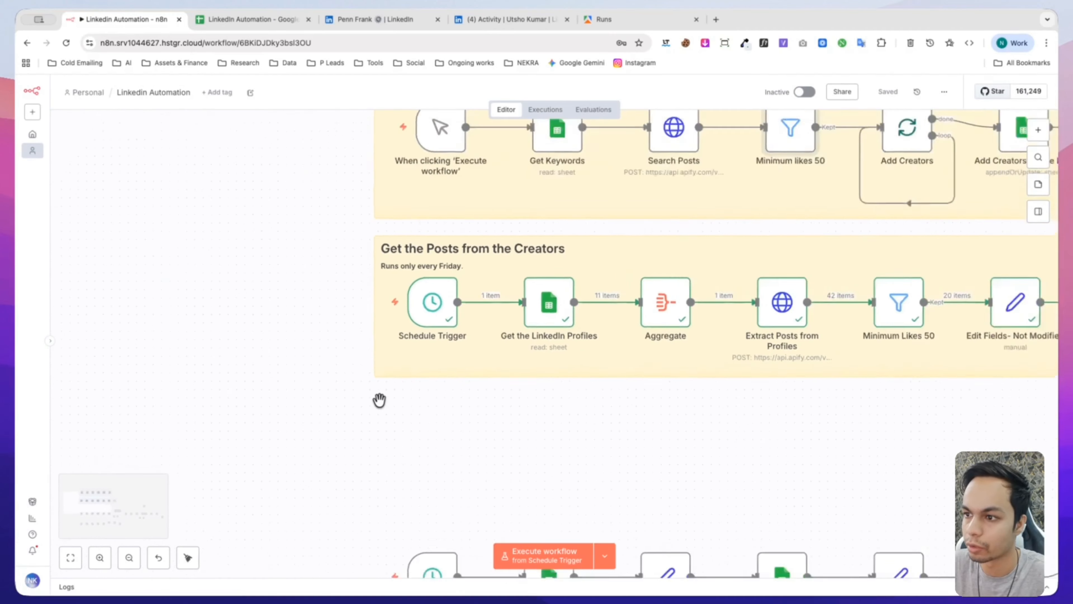
scroll(383, 406, "down", 1)
scroll(382, 405, "right", 7)
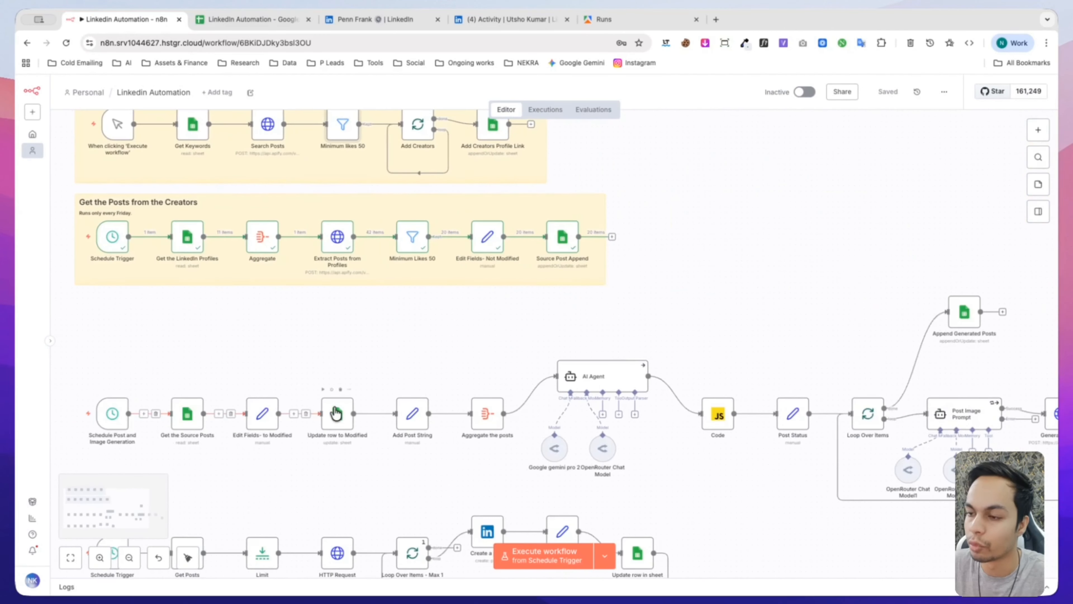
scroll(336, 412, "down", 1)
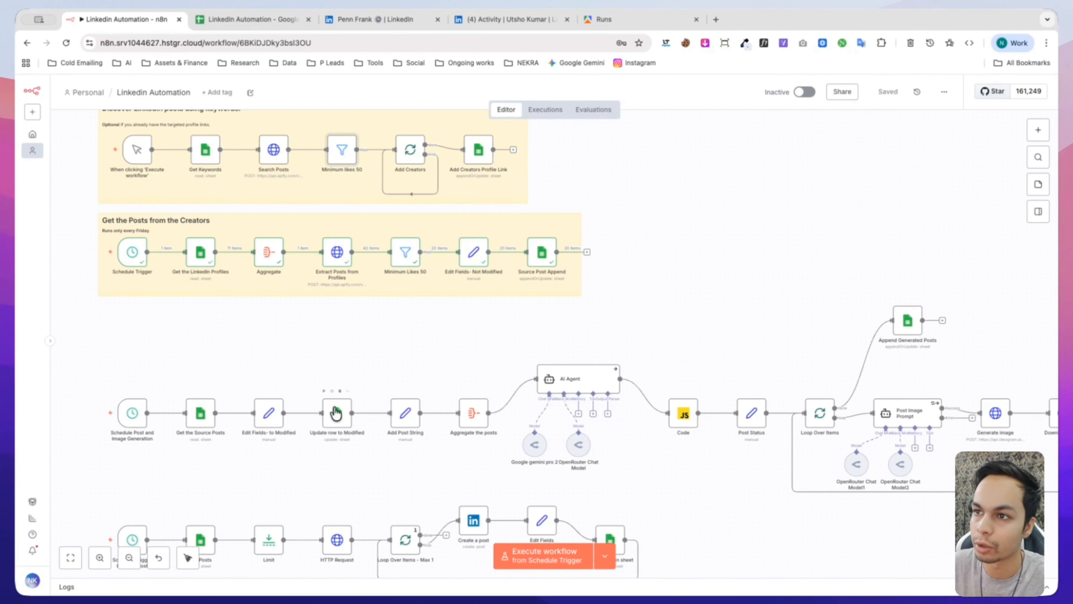
Step: View the Generated posts sheet, read the full source post in cell B14 of Source Posts, and return to Generated posts
left_click(300, 19)
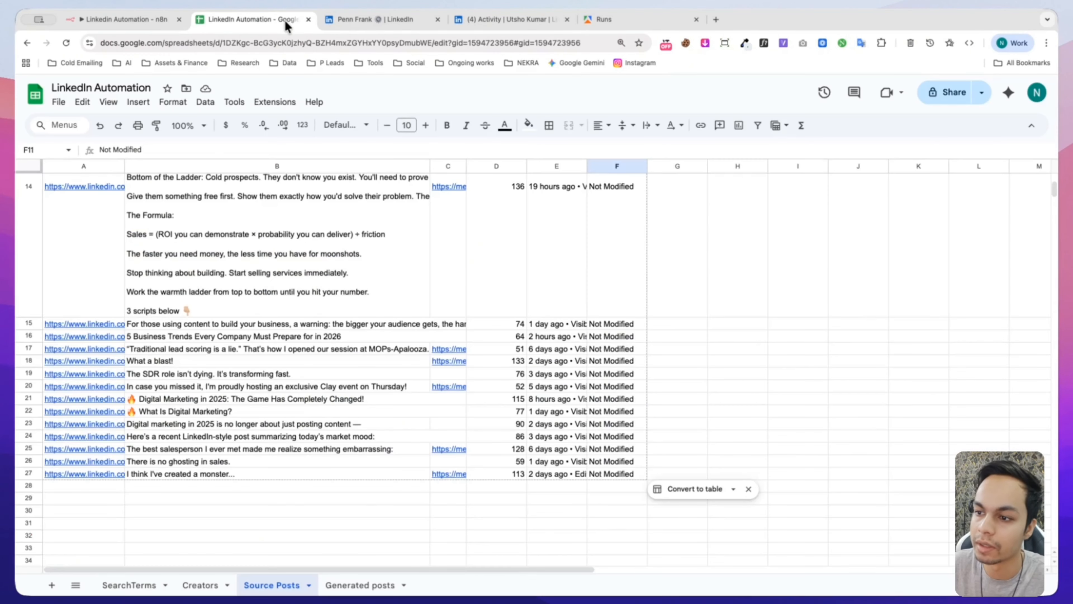
left_click(366, 585)
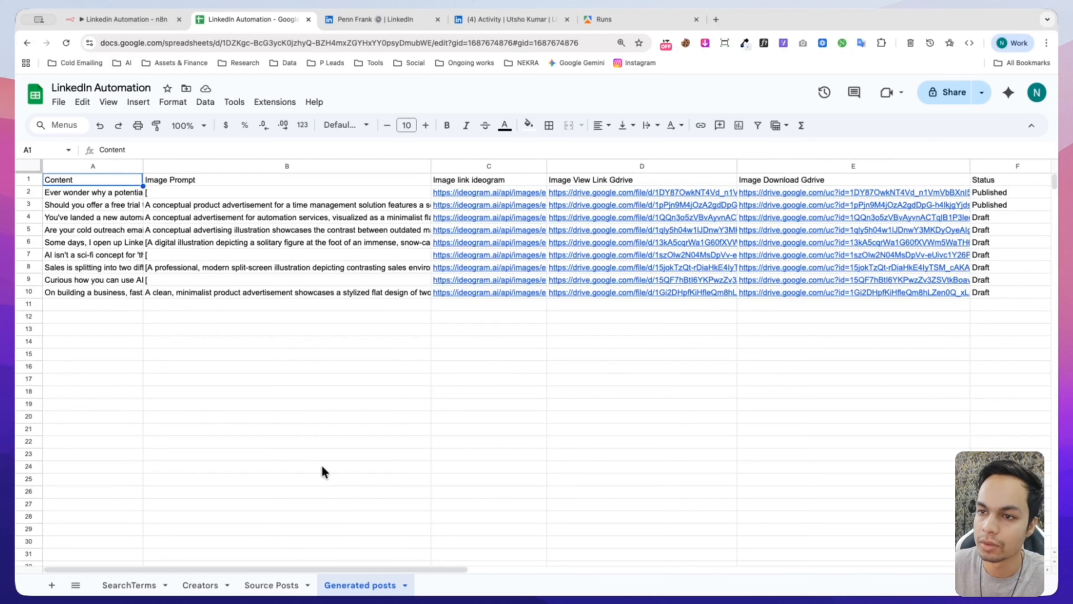
left_click(285, 585)
scroll(198, 401, "up", 2)
double_click(191, 328)
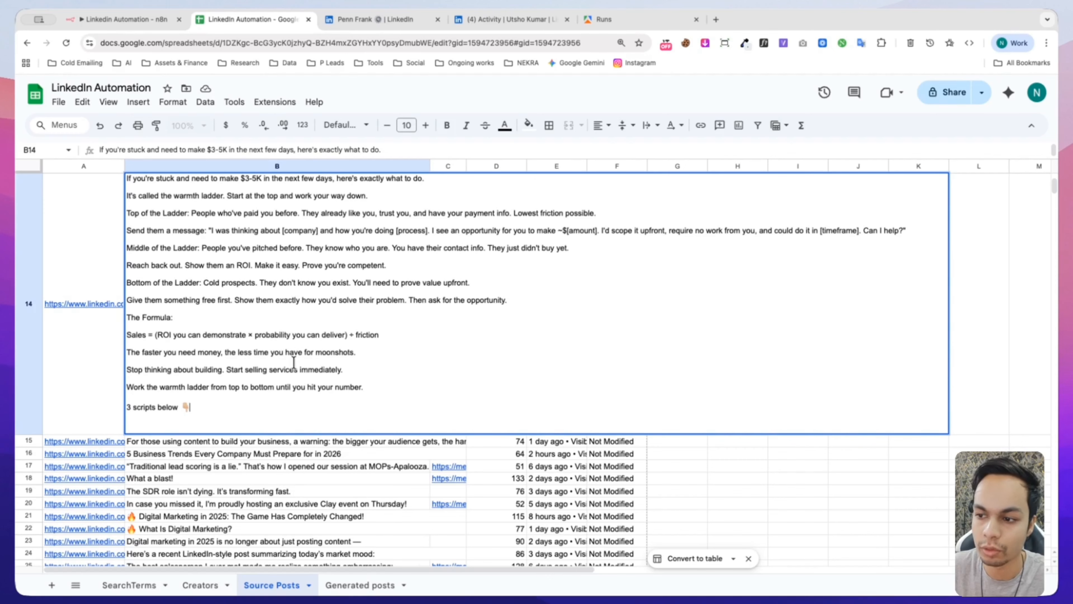
left_click(347, 585)
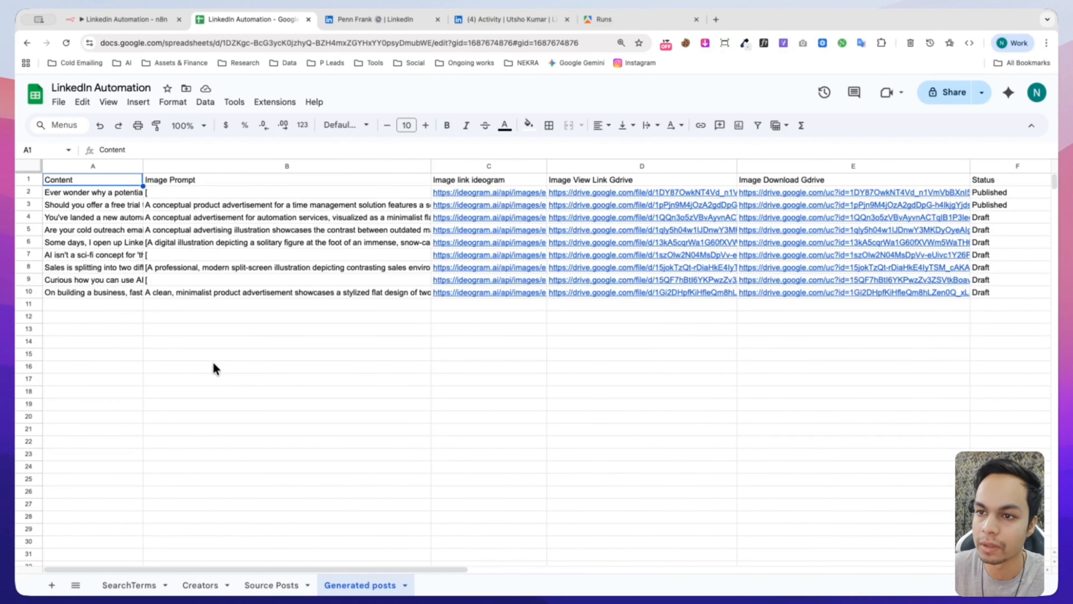
Step: Inspect the Content and Image Prompt cells of the first generated post in row 2 of Generated posts
left_click(59, 192)
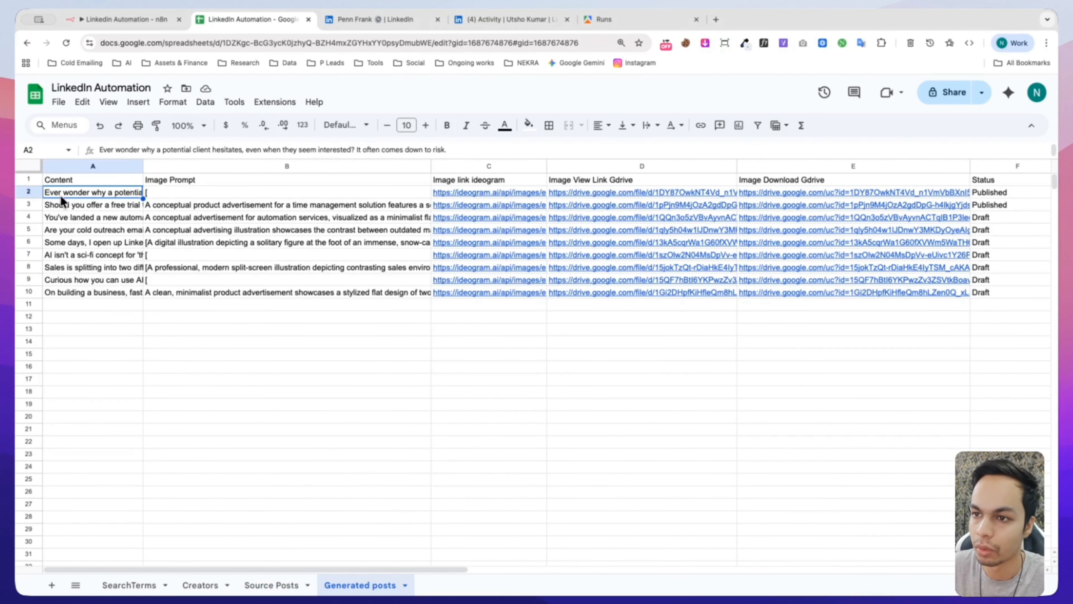
double_click(73, 187)
left_click(176, 380)
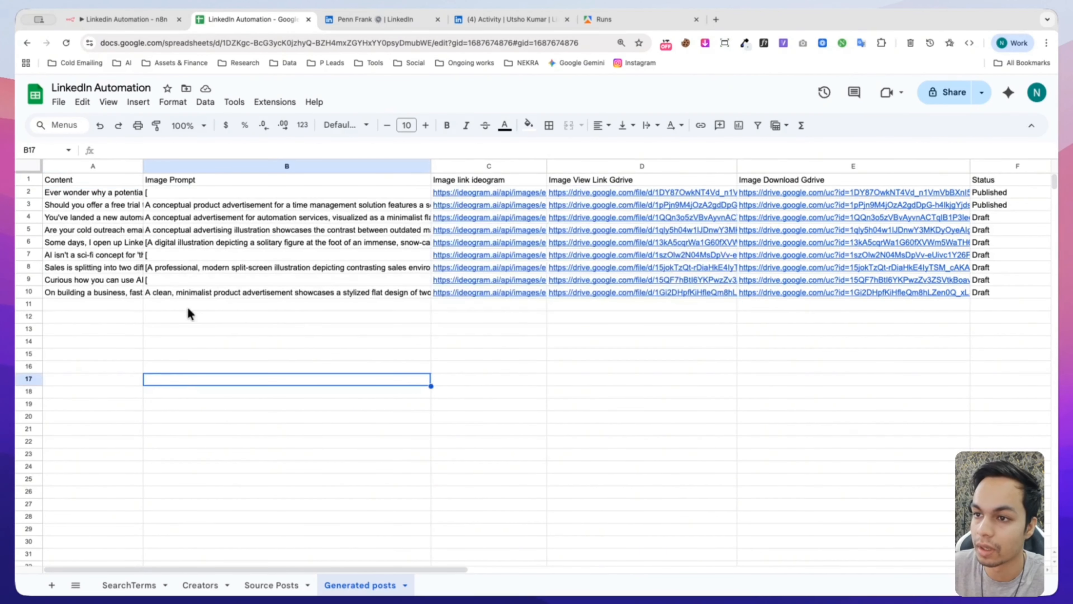
left_click(186, 182)
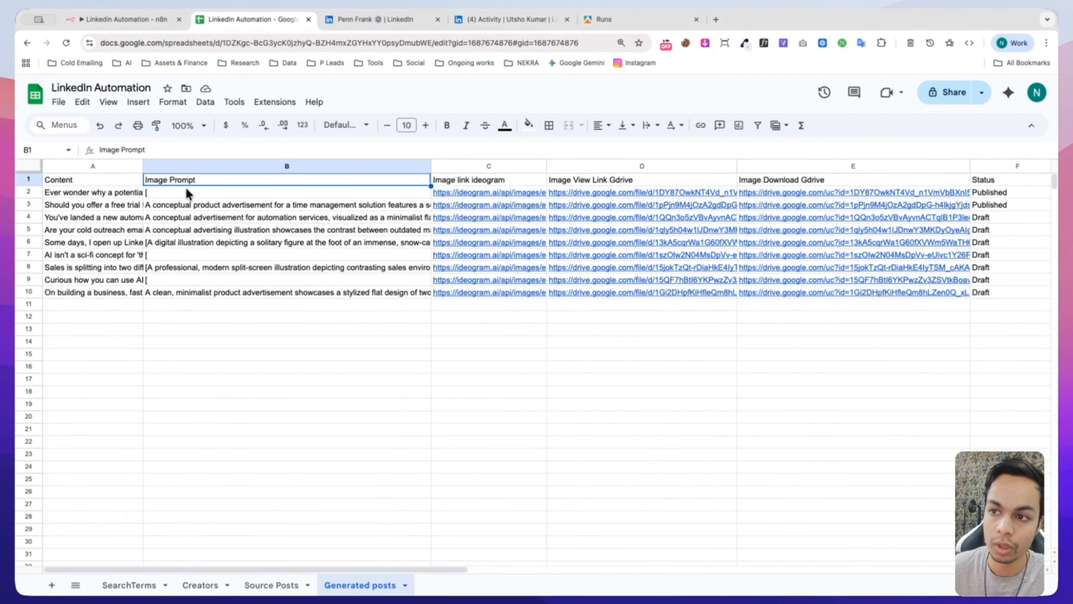
double_click(186, 190)
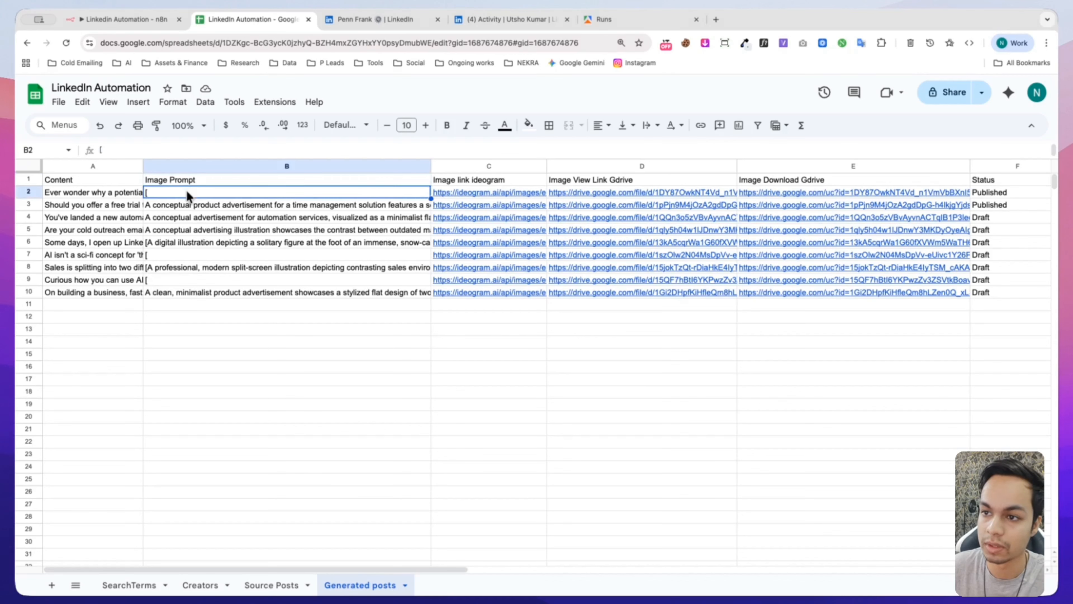
left_click(195, 342)
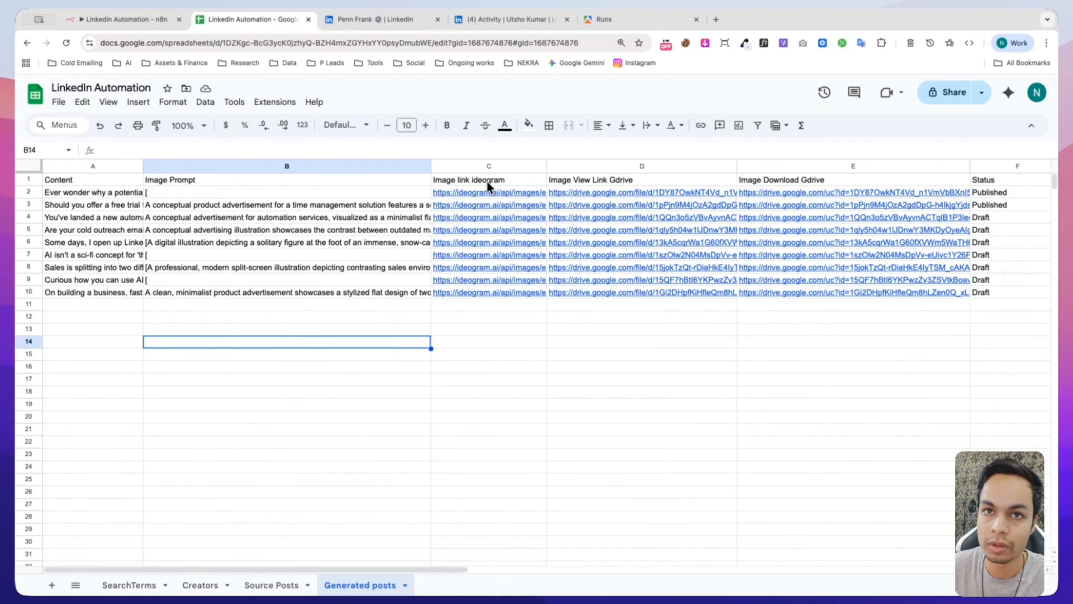
Step: Switch to the LinkedIn activity page and view the image of the published "no-brainer offer" post
left_click(507, 19)
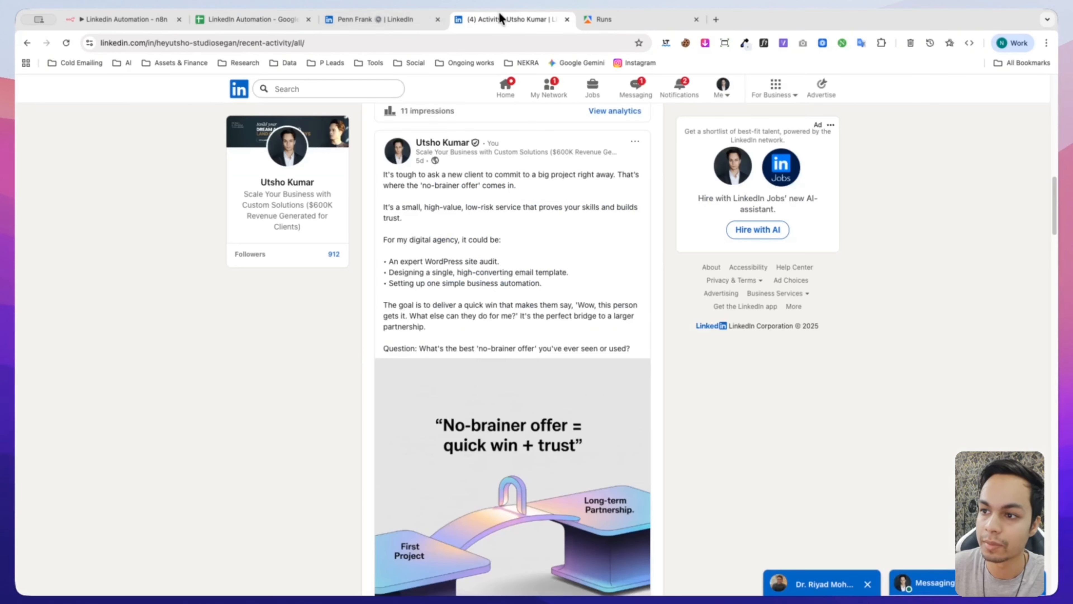
scroll(354, 374, "down", 3)
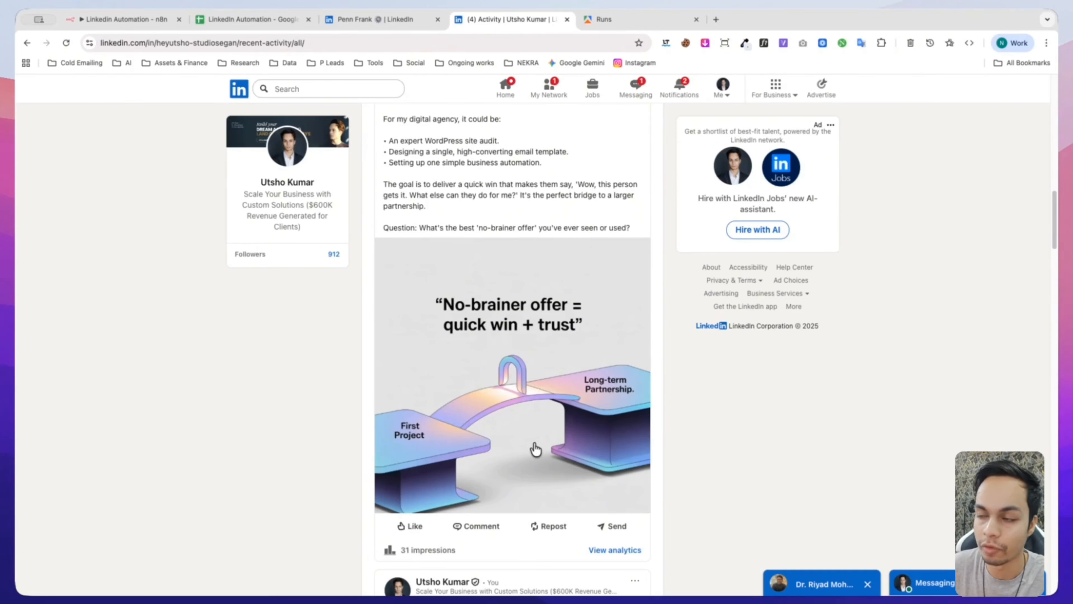
scroll(535, 448, "down", 1)
scroll(535, 448, "down", 1)
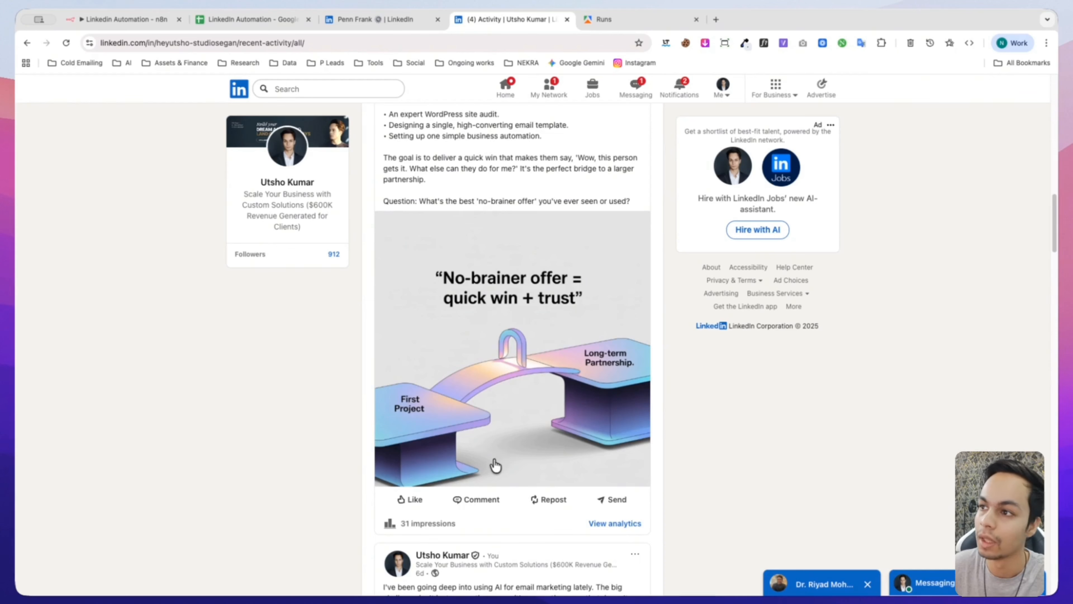
Step: Glance at the generation branch in n8n, then preview the ideogram and Gdrive download links in Generated posts
left_click(147, 23)
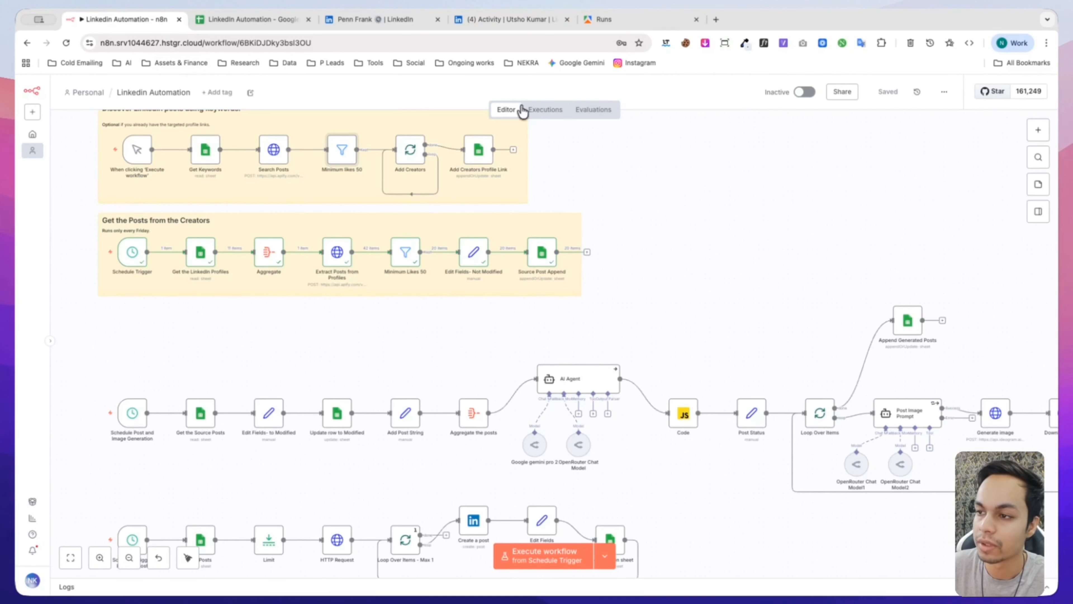
scroll(496, 253, "down", 3)
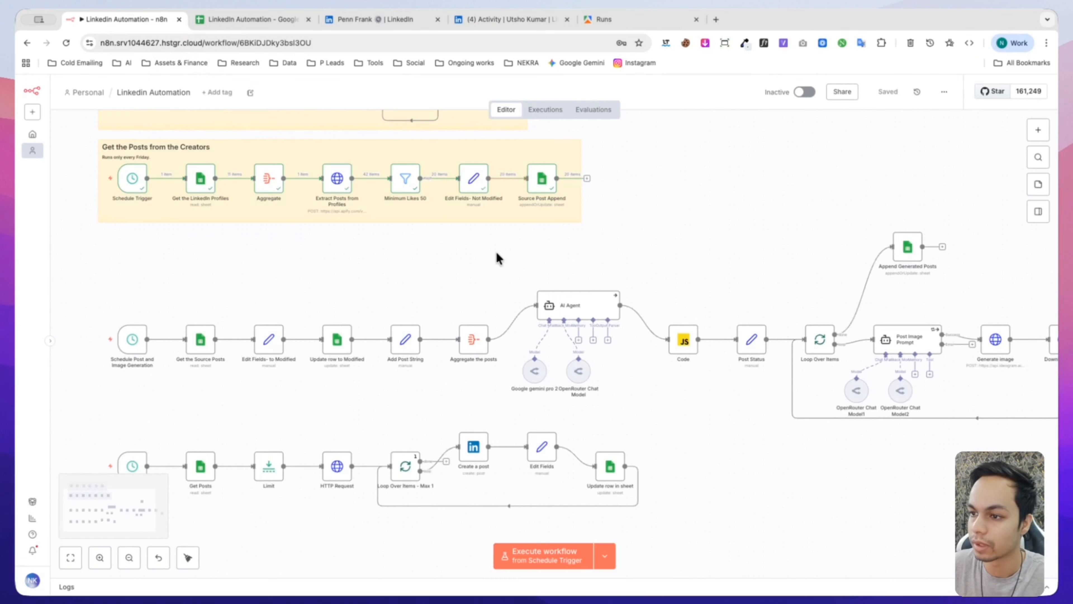
left_click(268, 20)
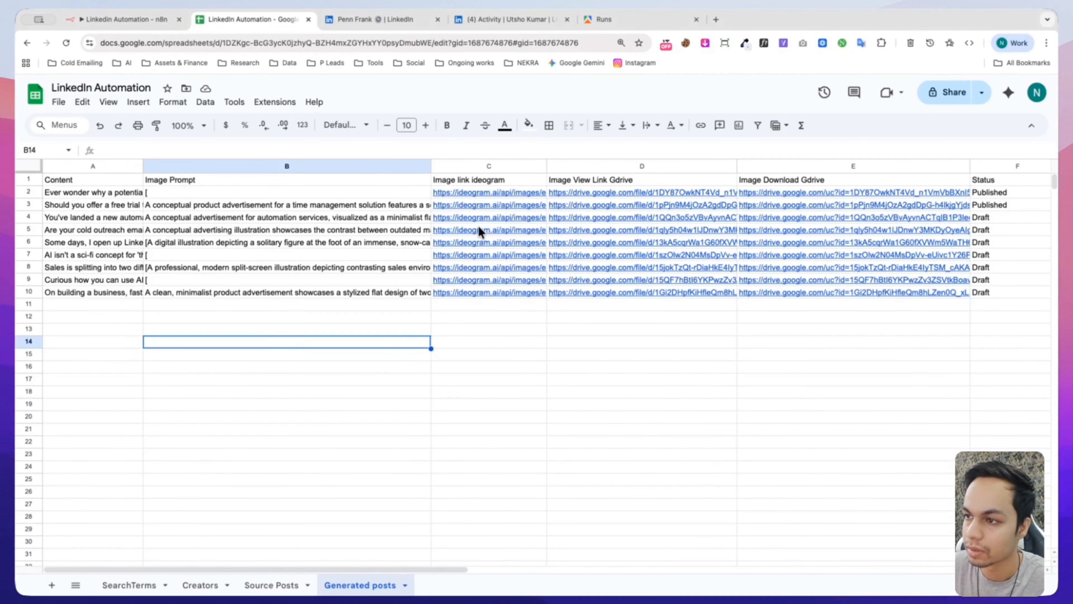
mouse_move(475, 235)
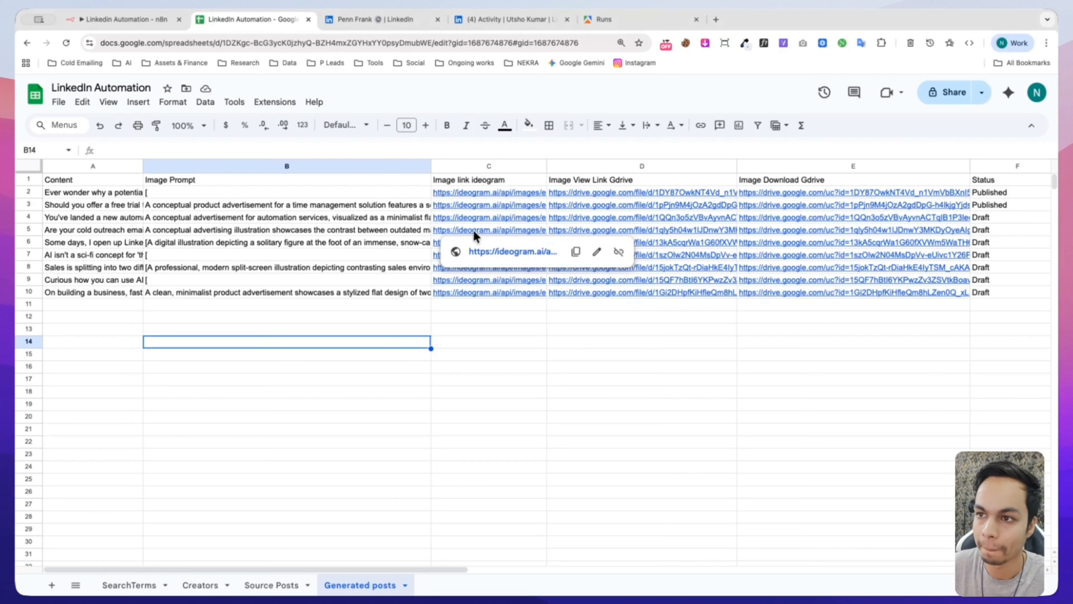
left_click(443, 391)
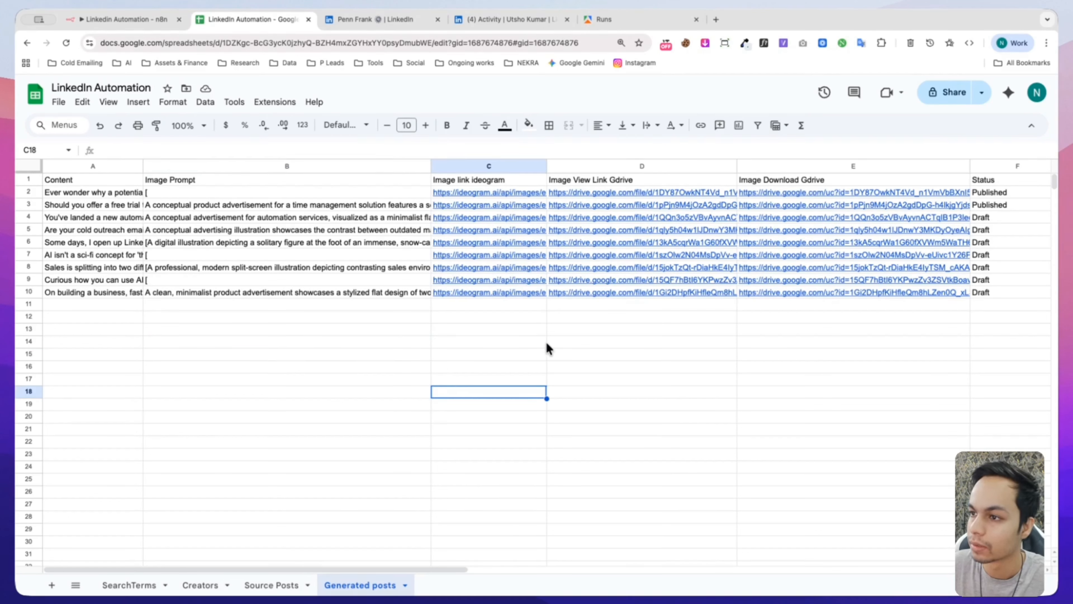
mouse_move(476, 188)
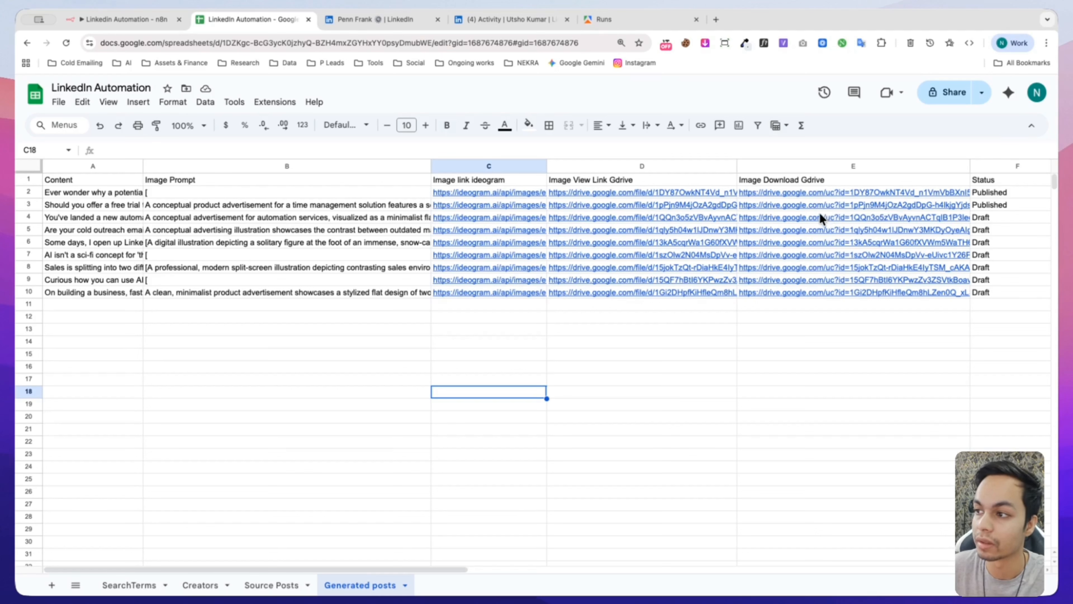
mouse_move(817, 216)
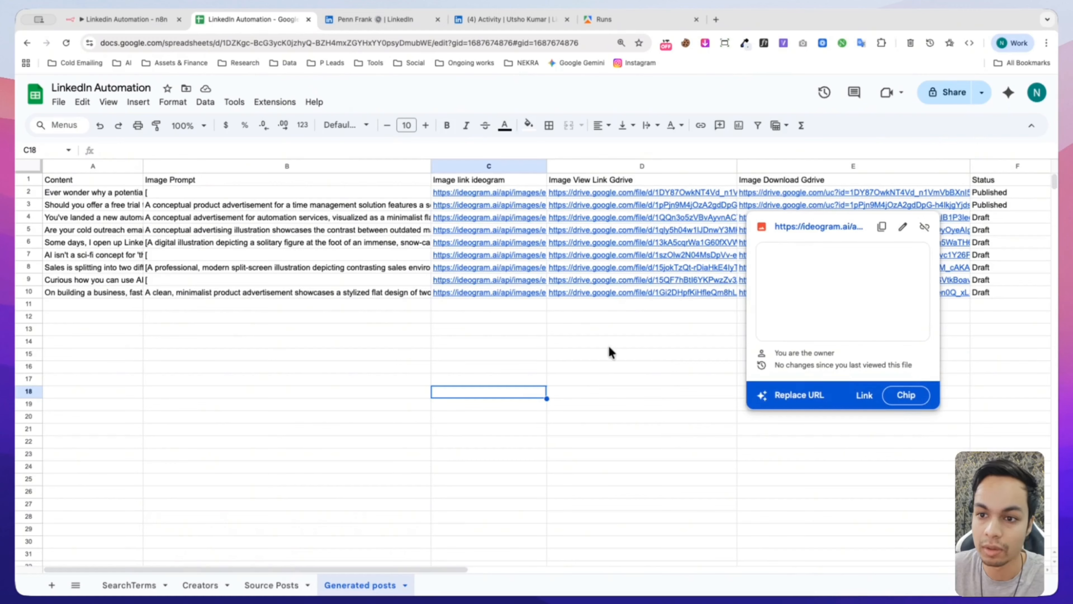
Step: Return to n8n and examine the start of the Schedule Post and Image Generation and Schedule Trigger LinkedIn Post branches
left_click(124, 19)
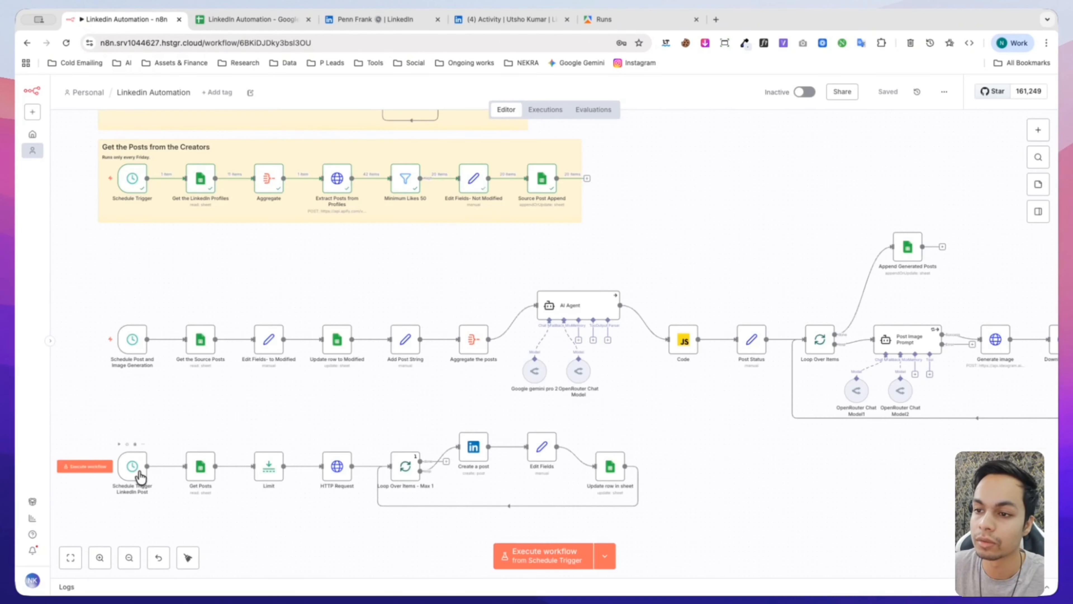
scroll(141, 476, "down", 3)
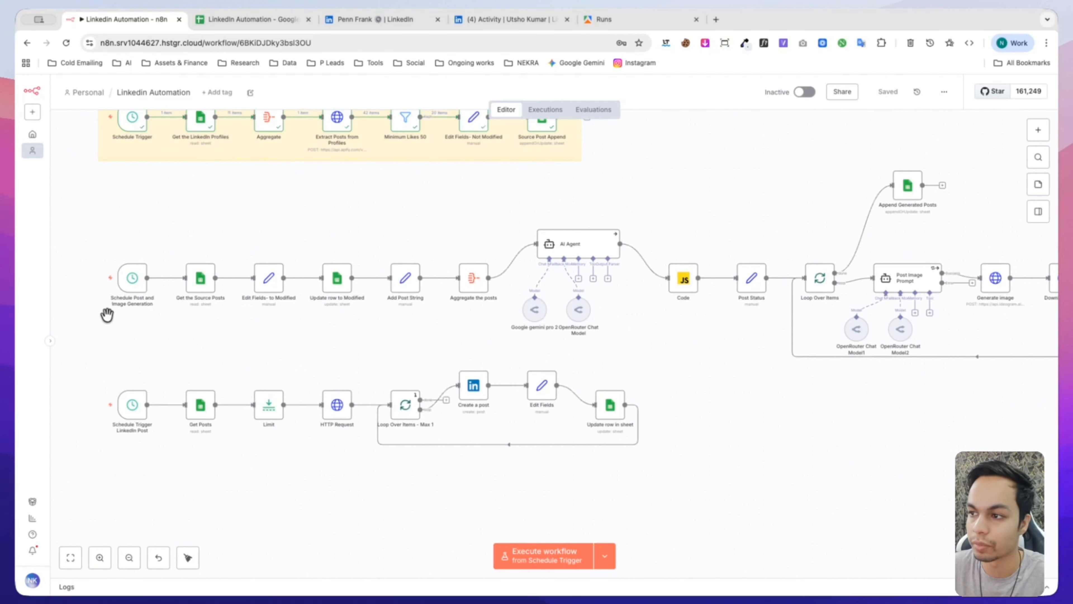
scroll(108, 296, "up", 5)
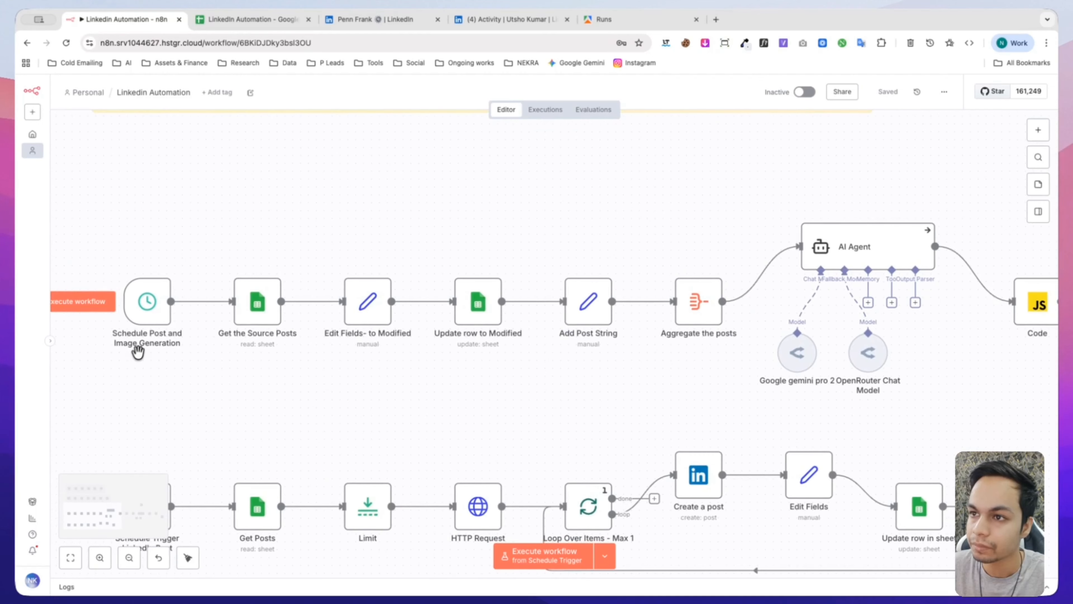
Step: Check the Status column in Source Posts down to the last filled row
left_click(260, 20)
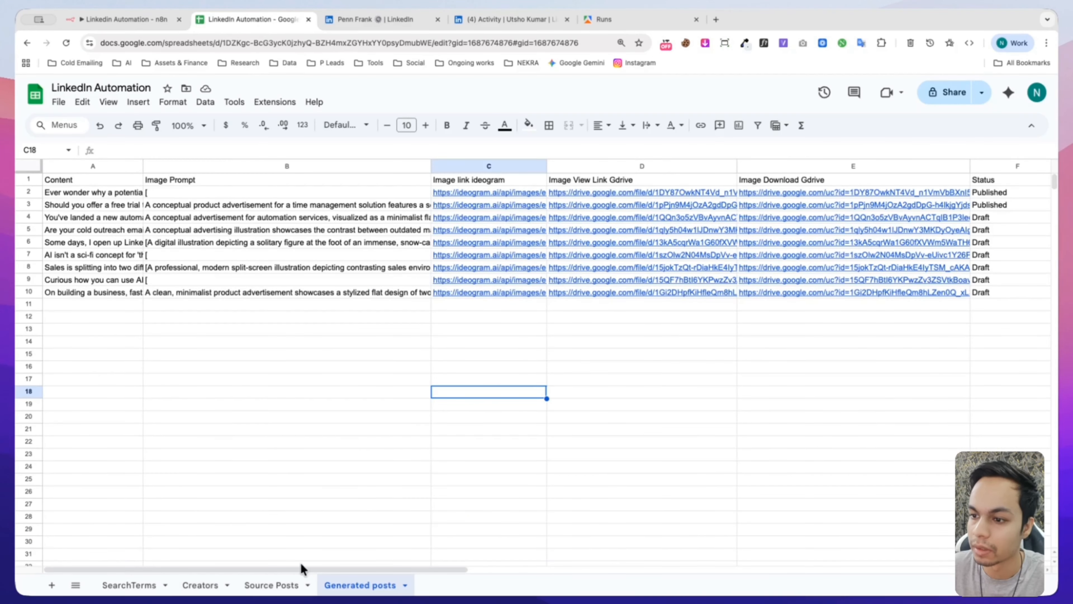
left_click(283, 585)
scroll(548, 401, "down", 5)
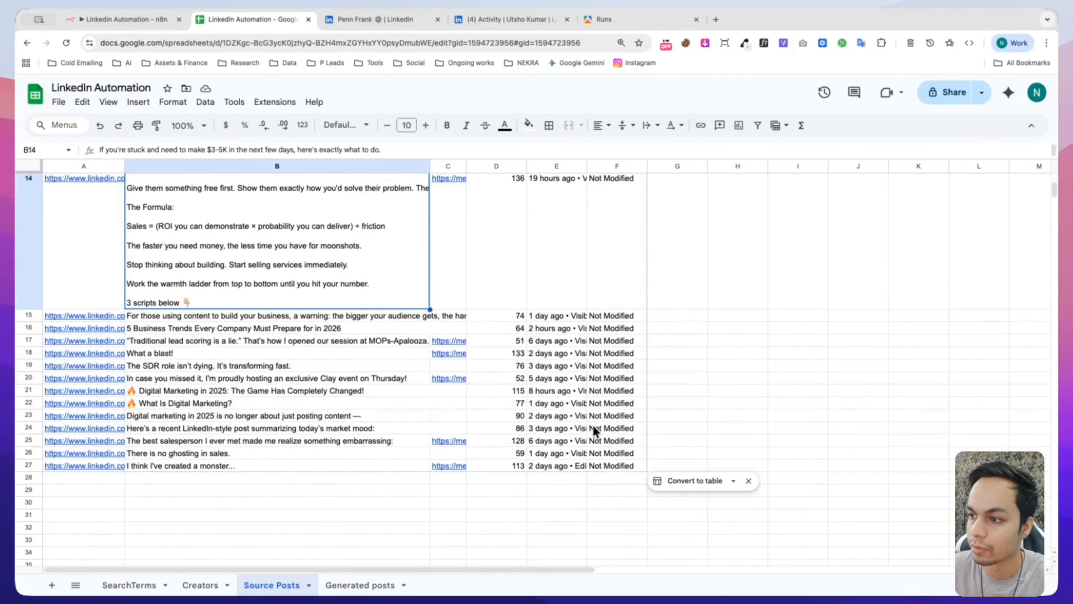
left_click(568, 492)
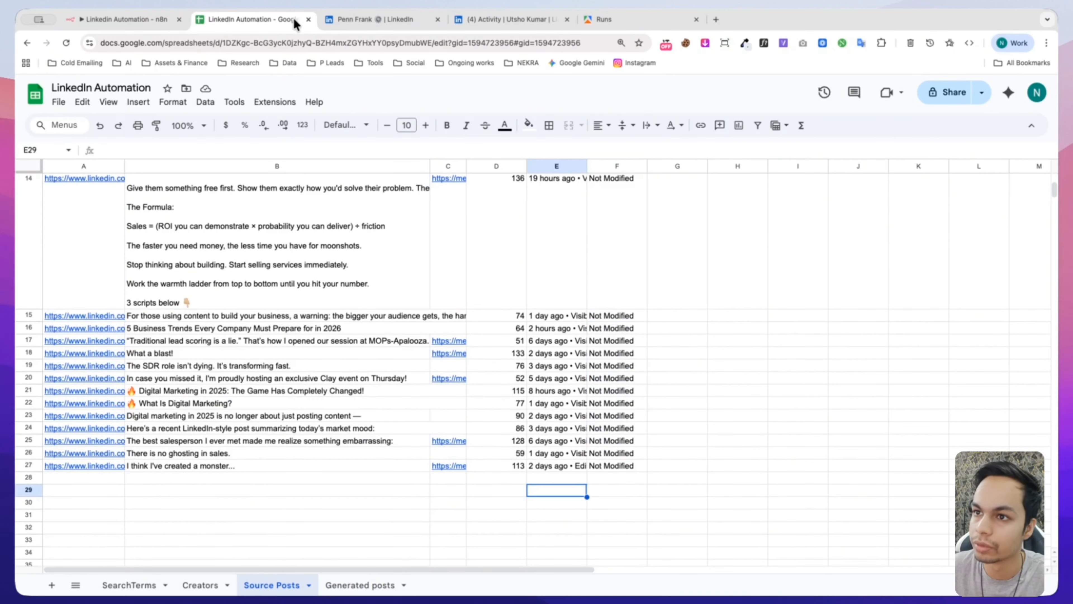
Step: Return to n8n and execute the workflow from the Schedule Post and Image Generation trigger
left_click(139, 20)
scroll(602, 331, "down", 5)
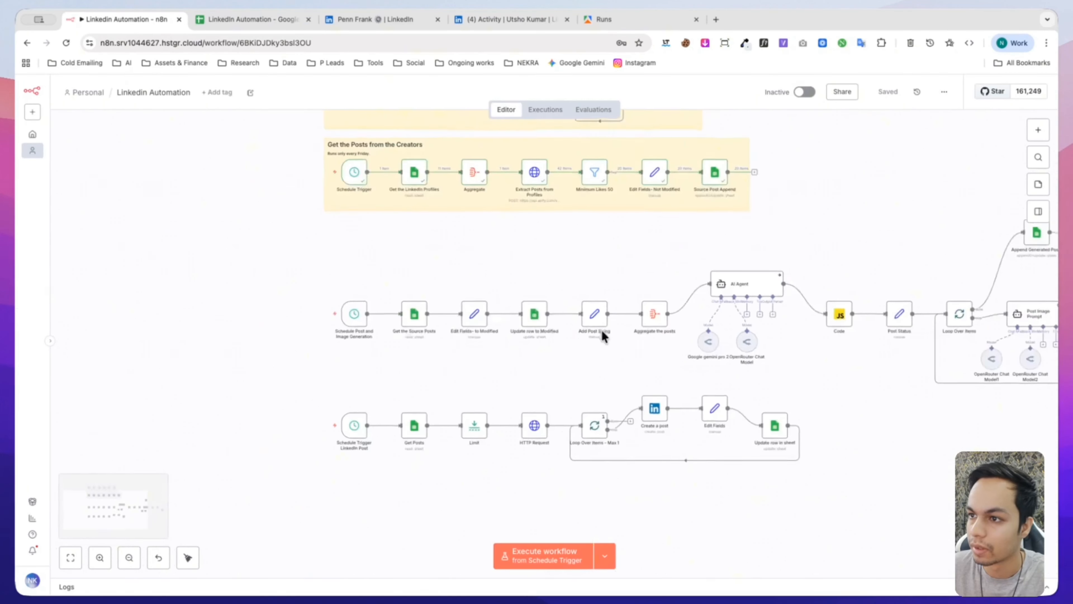
scroll(602, 332, "up", 3)
scroll(602, 332, "down", 2)
scroll(565, 372, "up", 8)
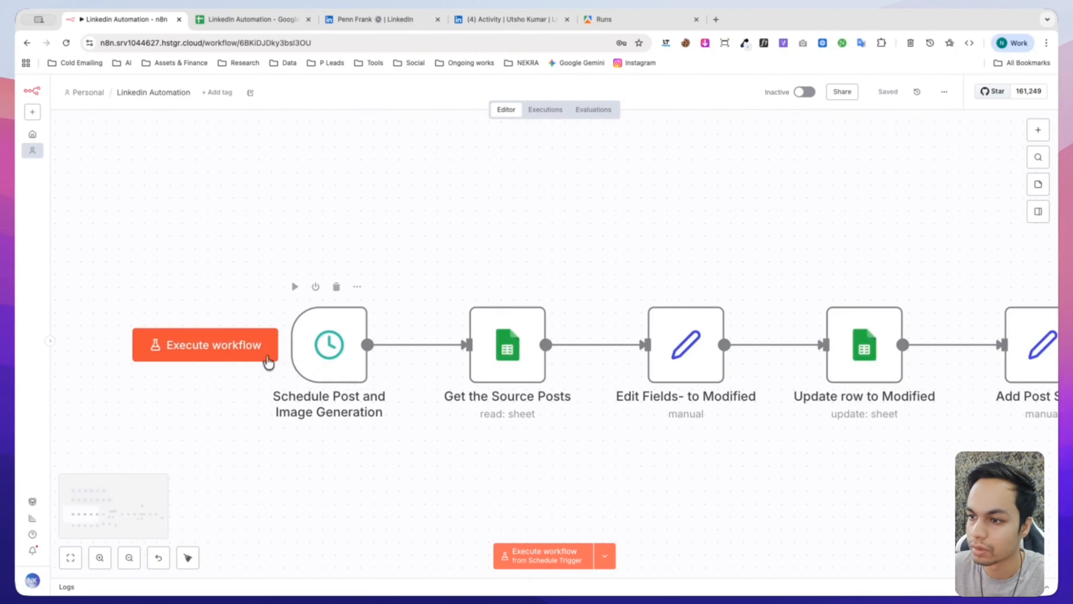
left_click(172, 345)
Step: Follow the running branch across the canvas and inspect the nodes from Get the Source Posts to Add Post String
scroll(169, 436, "down", 2)
scroll(168, 432, "down", 5)
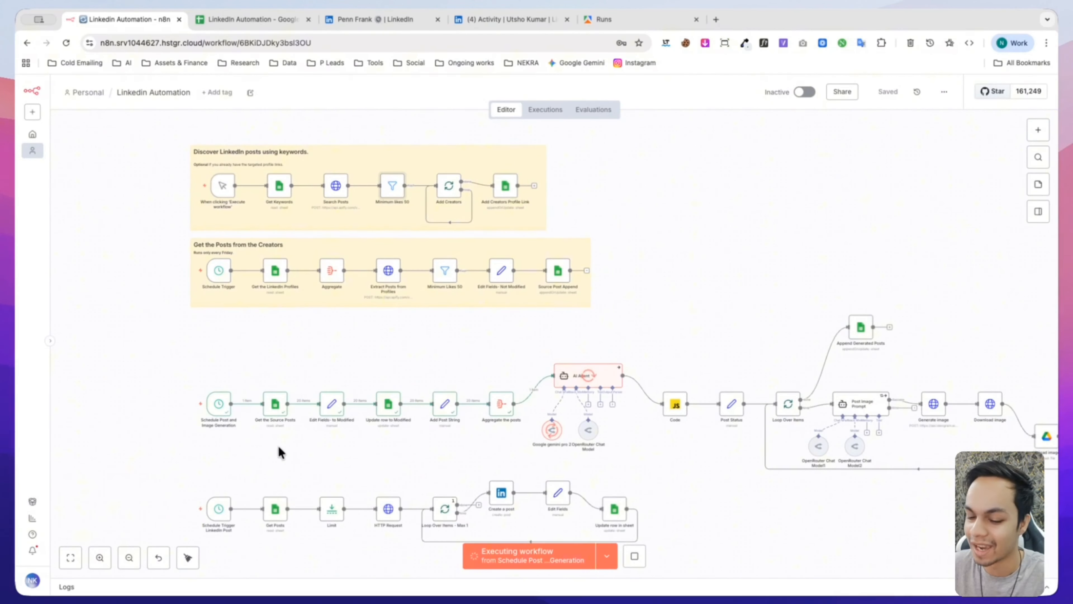
scroll(278, 446, "down", 4)
scroll(539, 398, "up", 3)
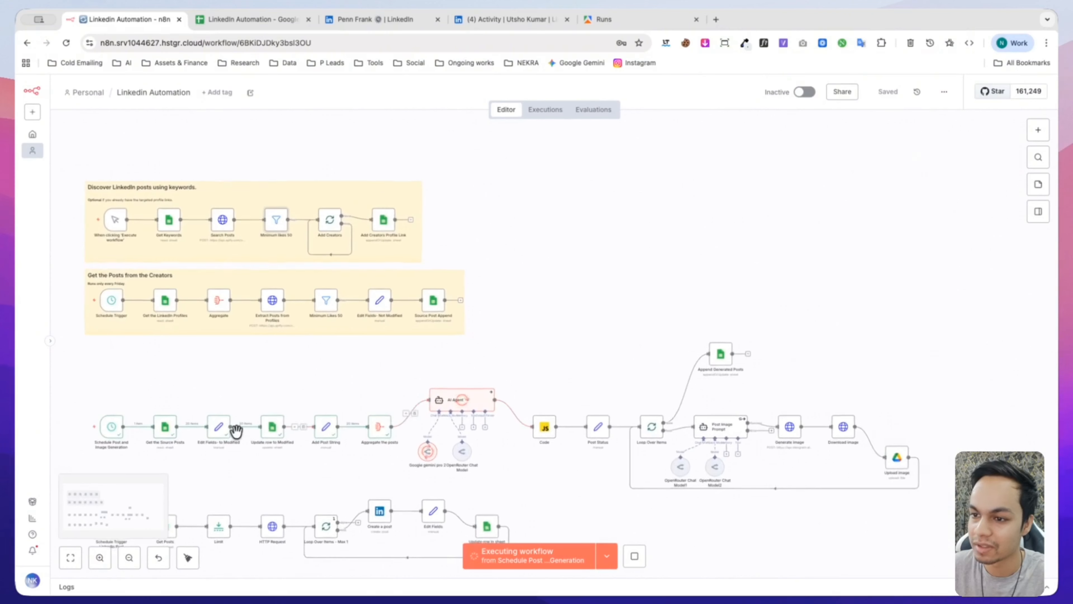
scroll(235, 434, "up", 1)
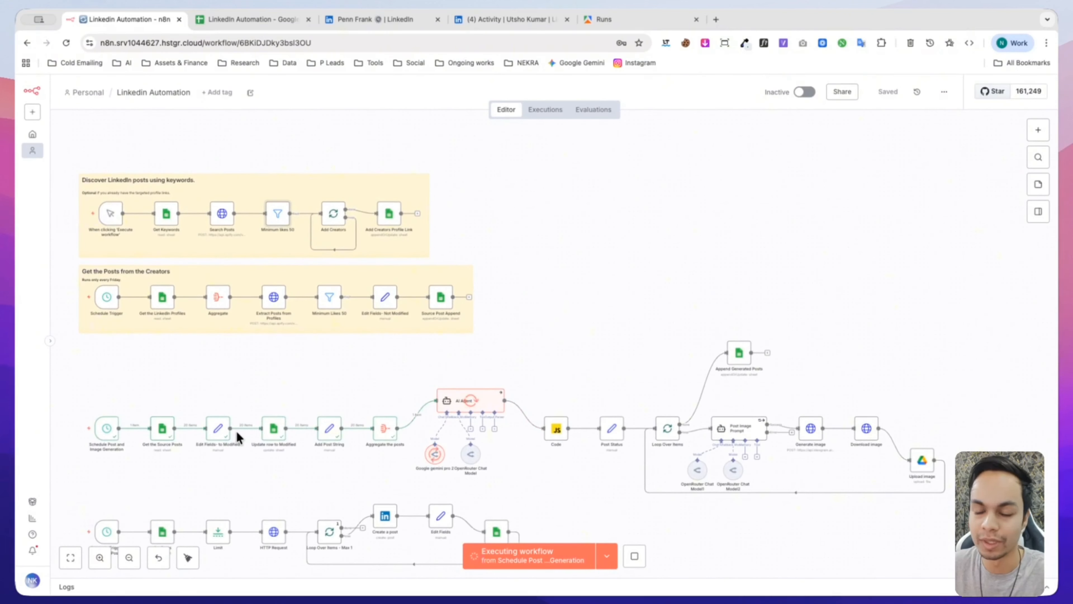
scroll(109, 446, "up", 6)
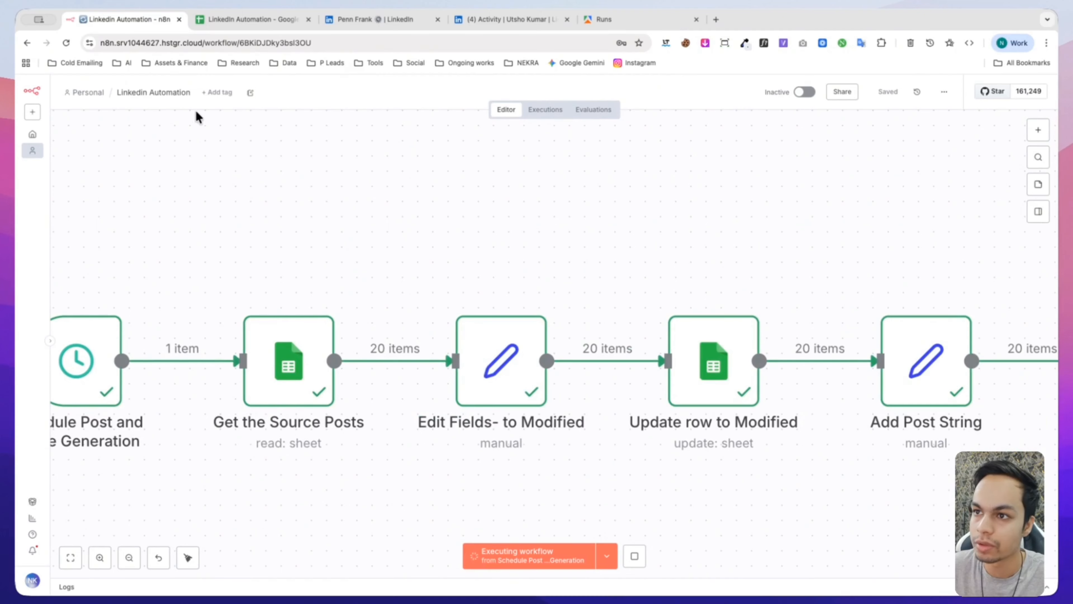
Step: Compare the Edit Fields- to Modified node in n8n with the Status values in rows 15 to 27 of Source Posts
left_click(255, 19)
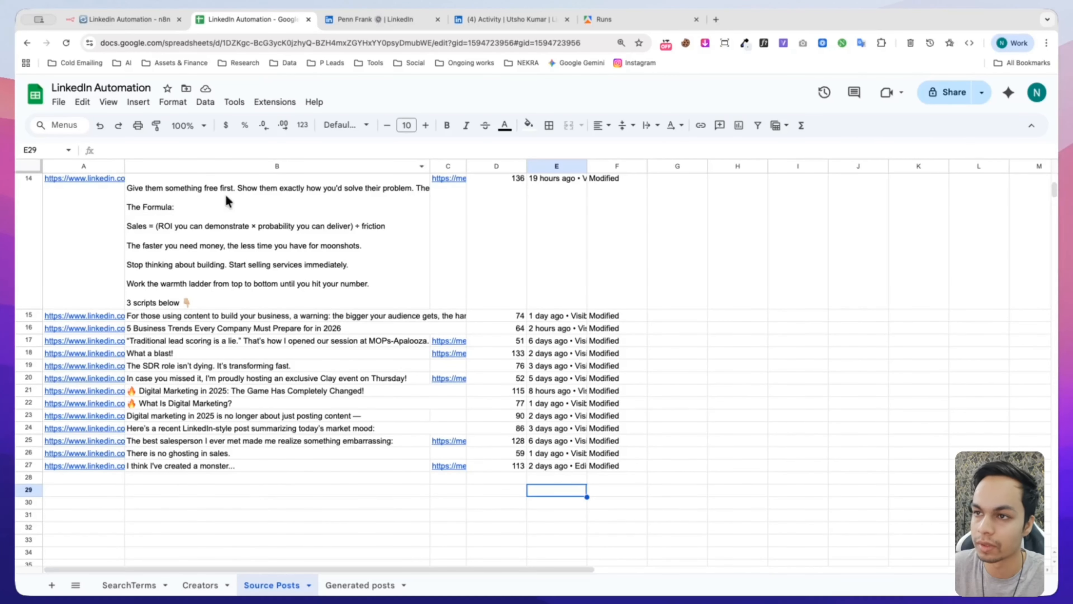
left_click(156, 19)
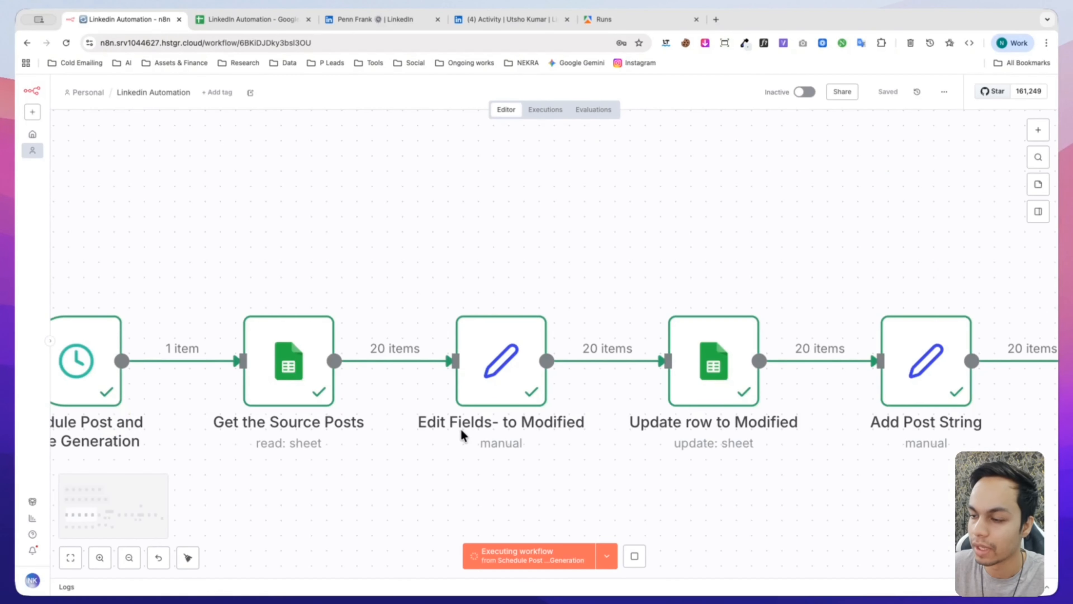
left_click(236, 21)
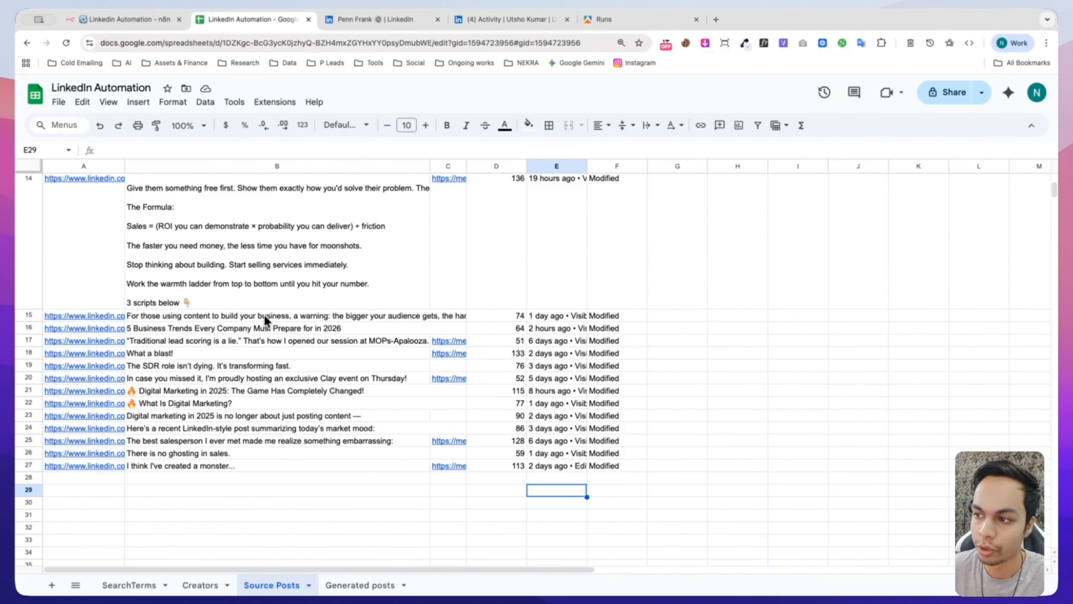
left_click_drag(612, 321, 612, 458)
left_click(611, 464)
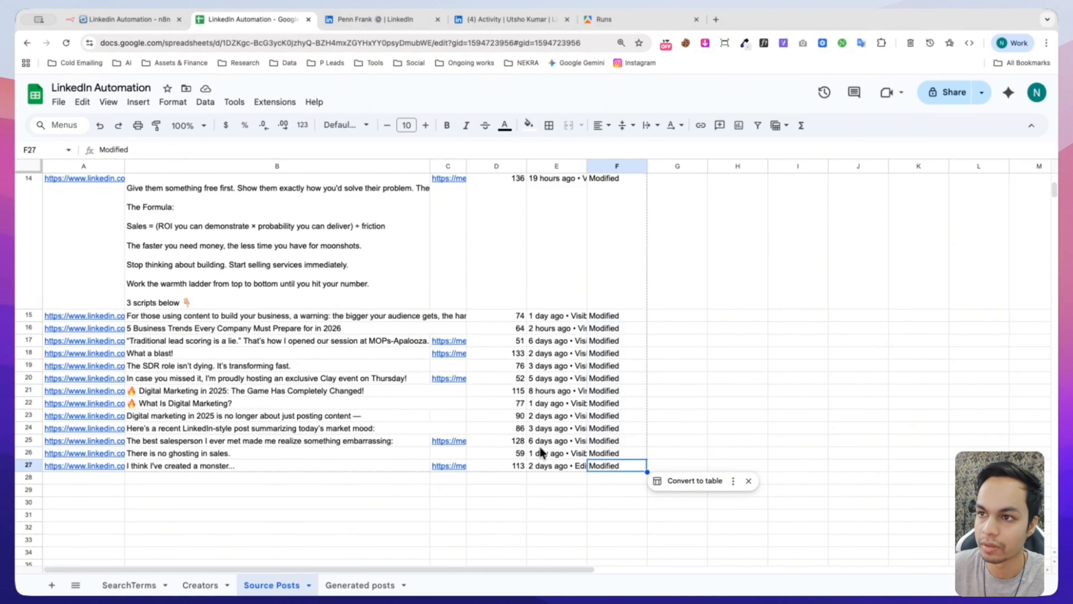
mouse_move(444, 381)
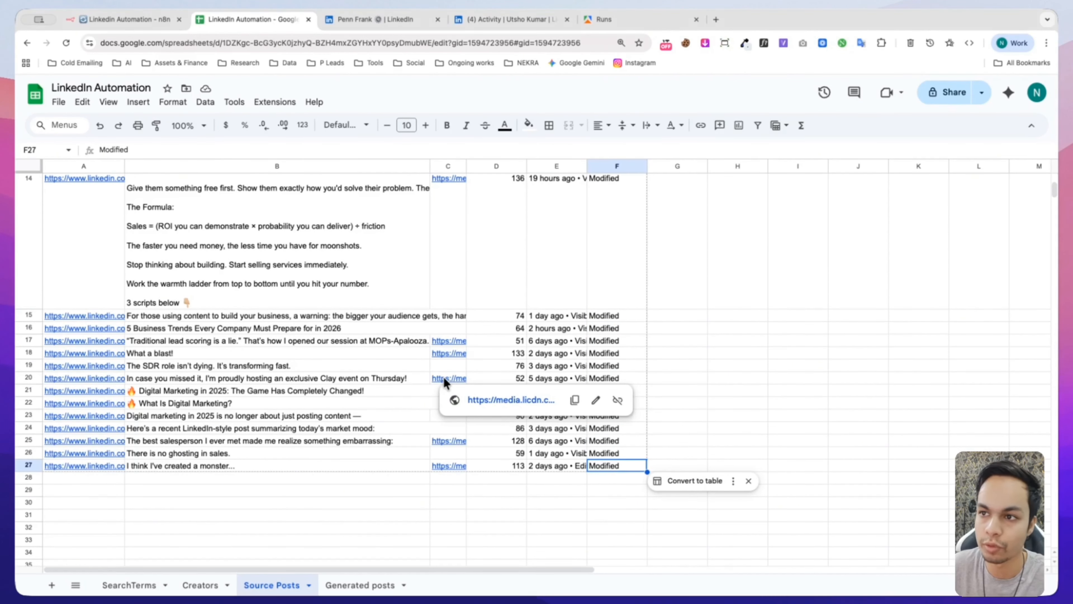
Step: Return to n8n and trace the running branch from Get the Source Posts through Aggregate the posts to the AI Agent
left_click(126, 20)
scroll(363, 430, "right", 5)
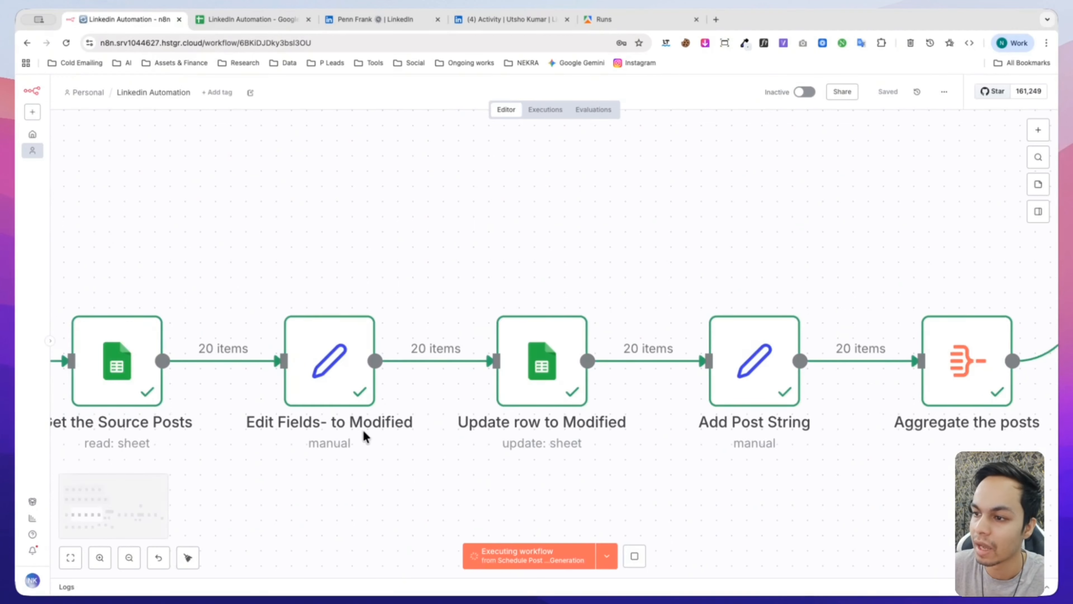
scroll(363, 430, "right", 5)
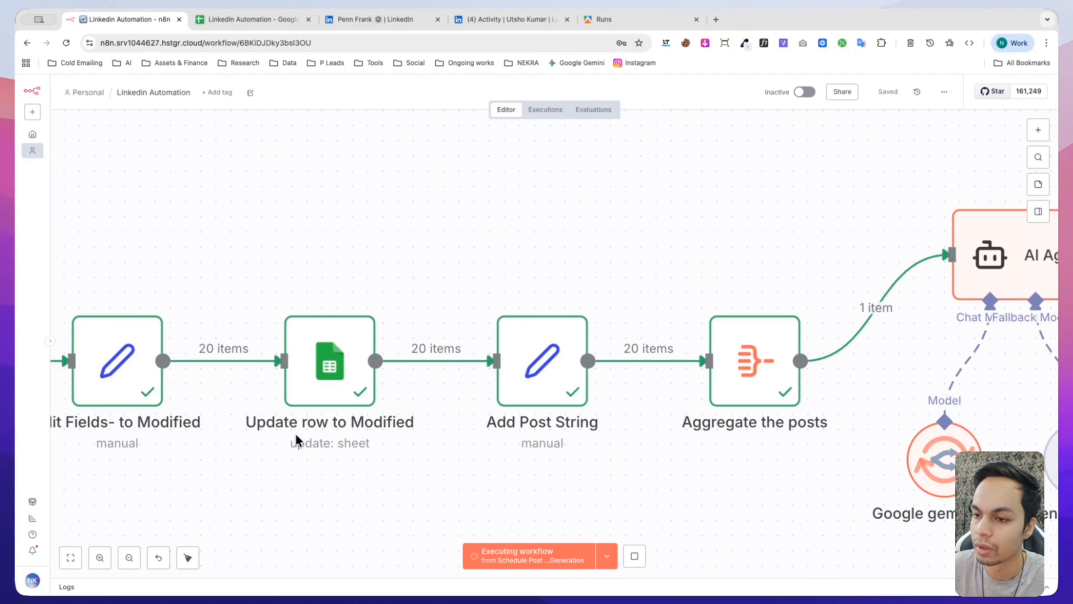
mouse_move(138, 403)
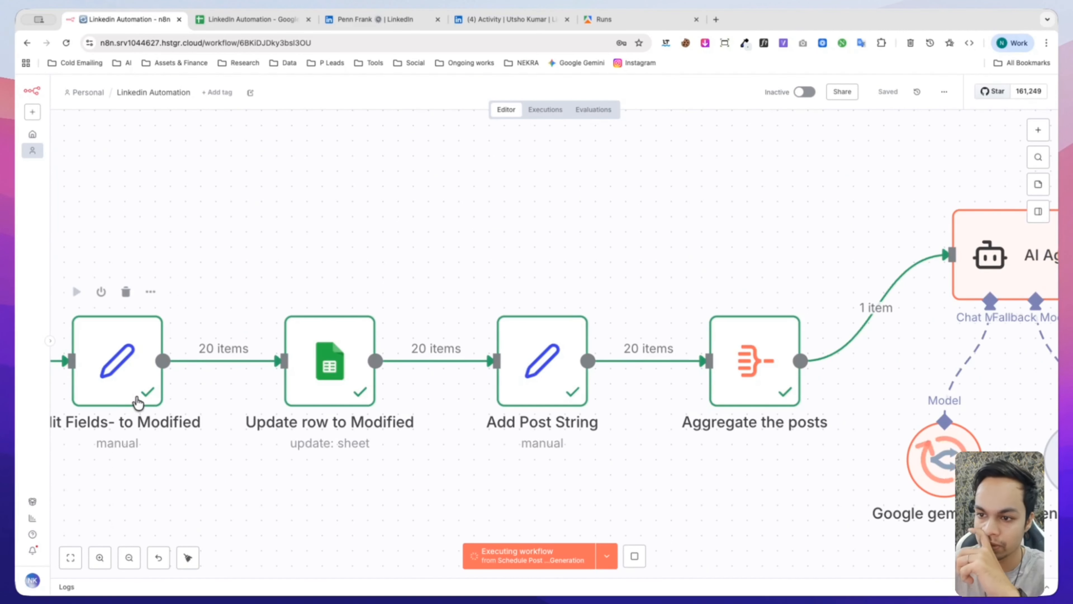
Step: Trace the branch between Edit Fields- to Modified and the AI Agent, and select the Add Post String node
scroll(137, 402, "left", 3)
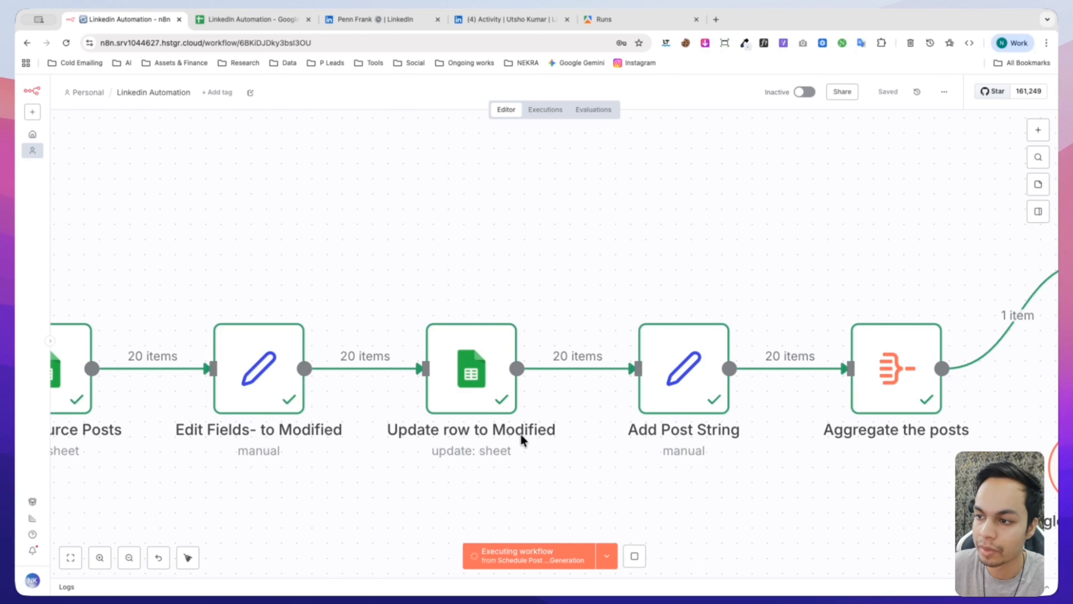
mouse_move(519, 402)
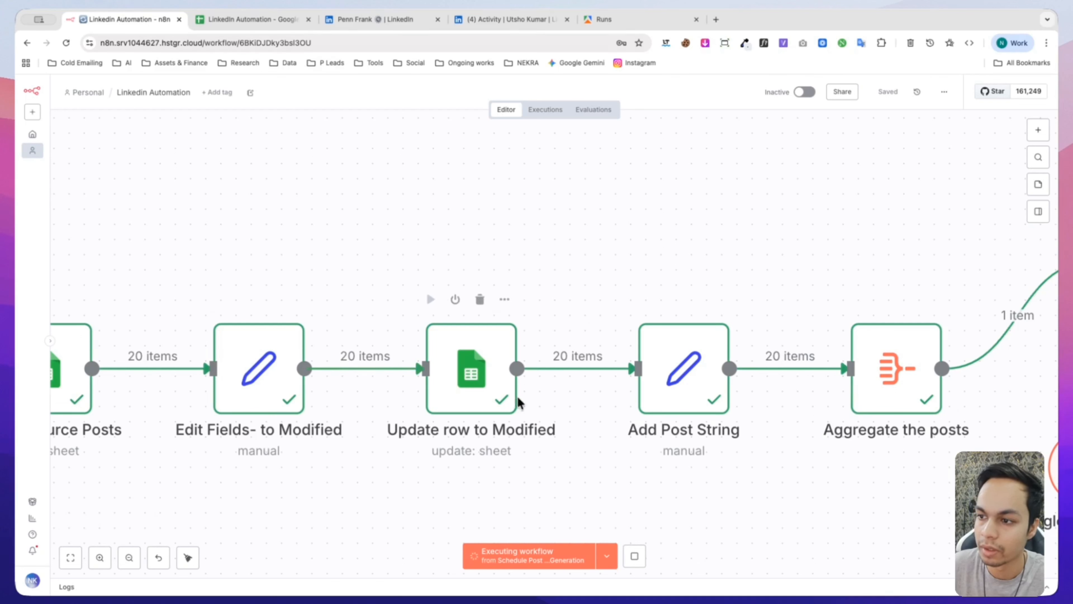
scroll(460, 445, "right", 5)
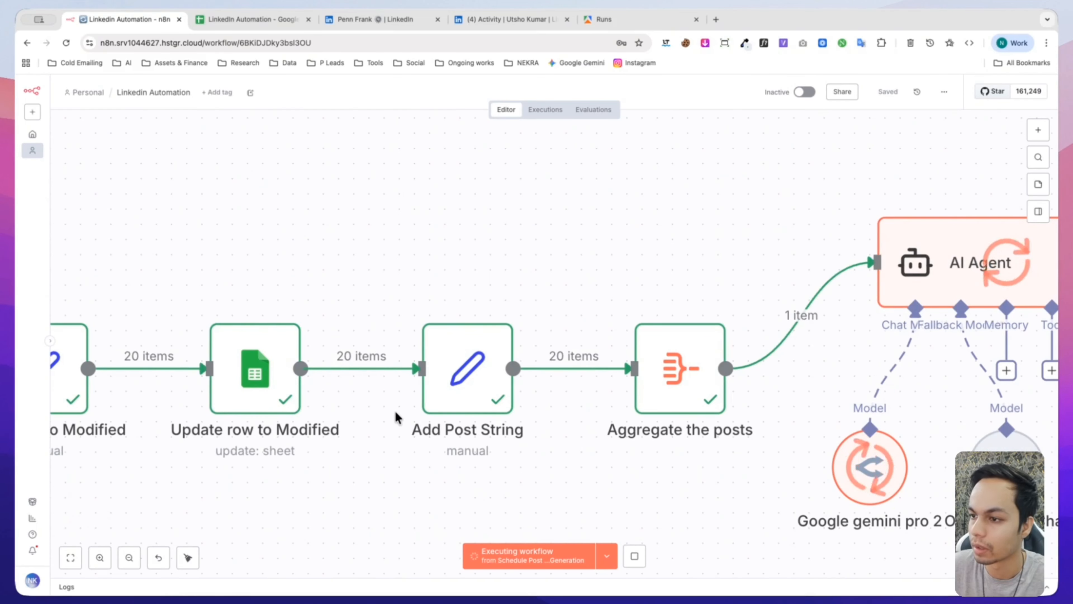
mouse_move(458, 409)
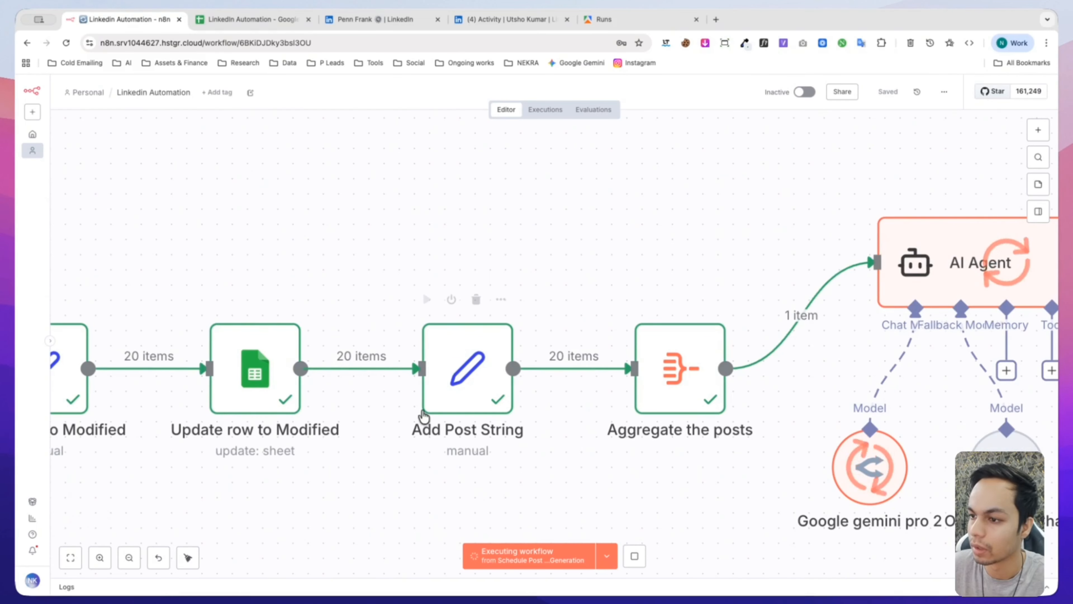
left_click(459, 412)
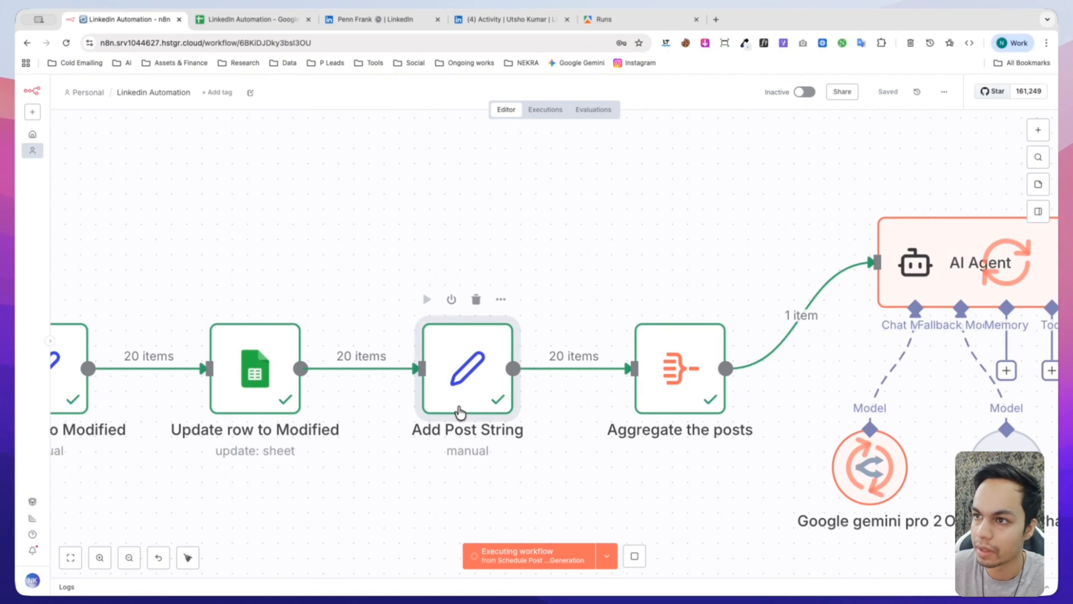
Step: Switch to the Google Sheets tab and examine the post contents in rows 15 and 16 of Source Posts
left_click(256, 19)
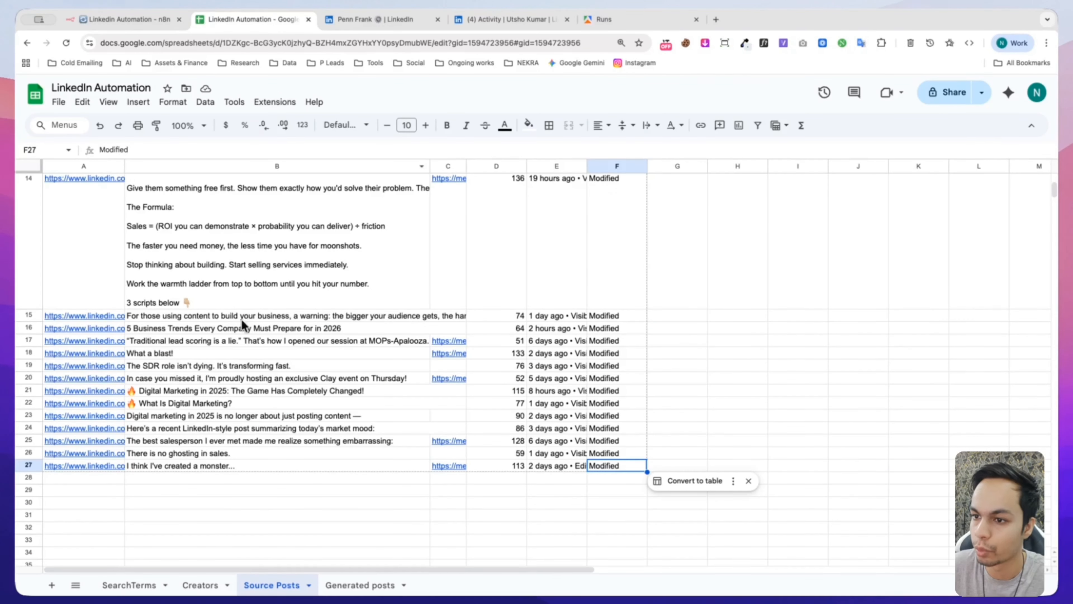
left_click(214, 328)
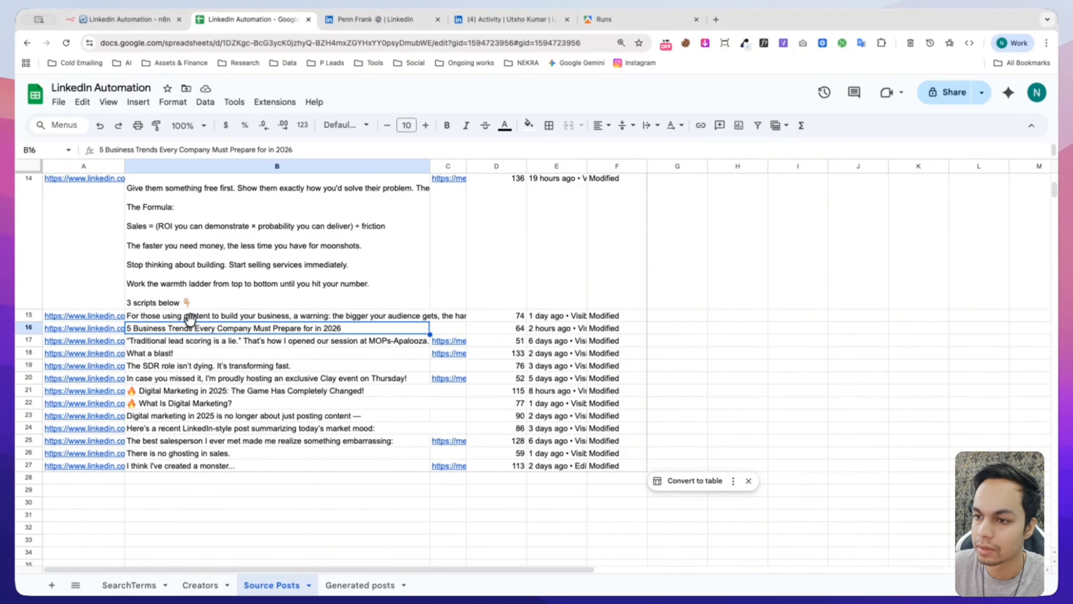
scroll(189, 318, "up", 2)
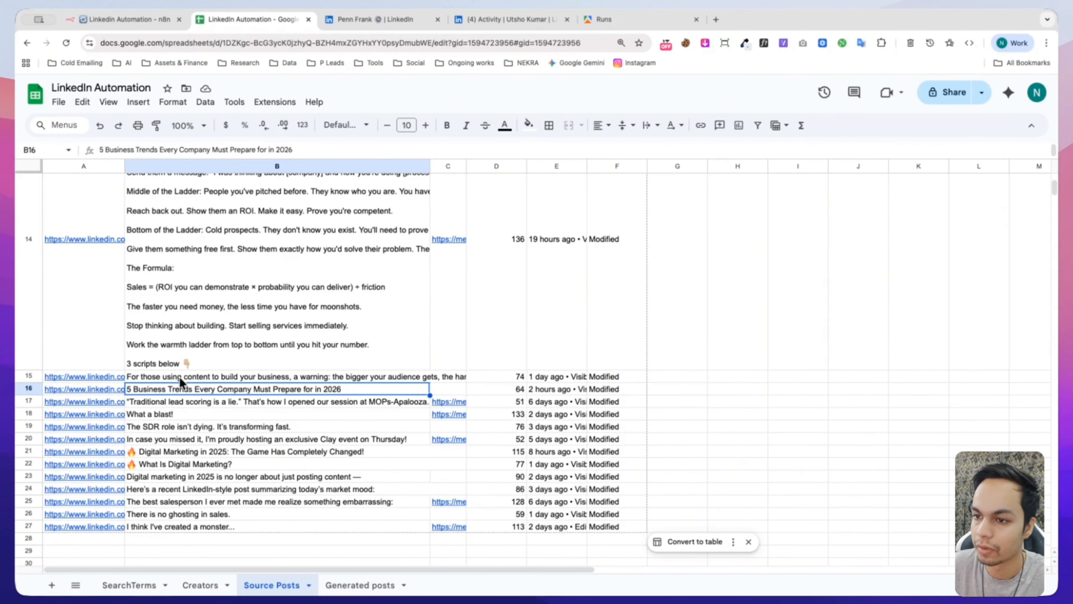
double_click(179, 376)
Step: Return to n8n and inspect how the Add Post String node wraps each source post's Content field
left_click(146, 20)
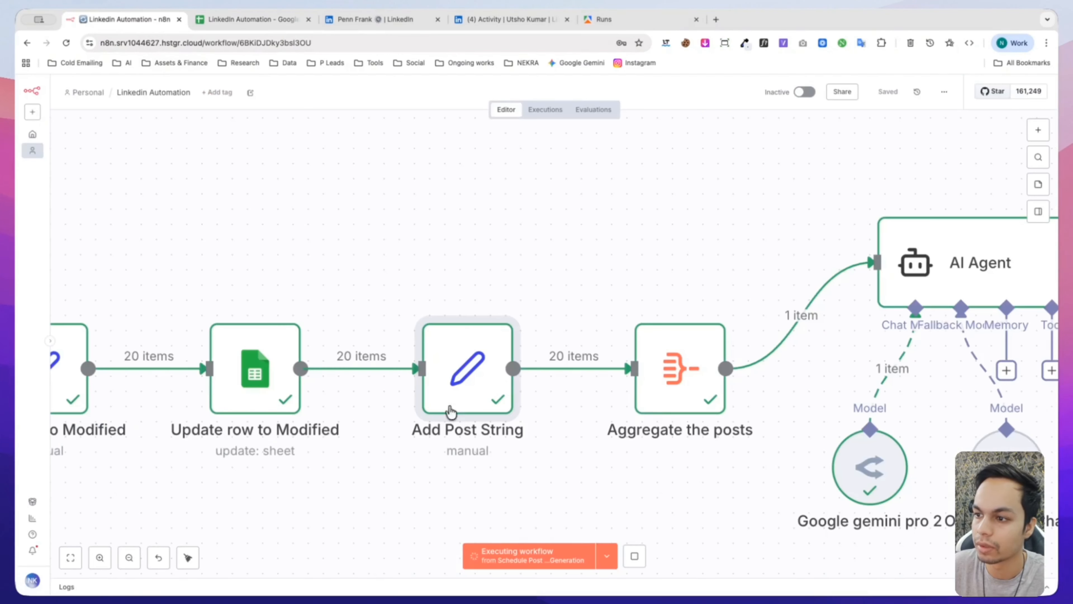
double_click(459, 402)
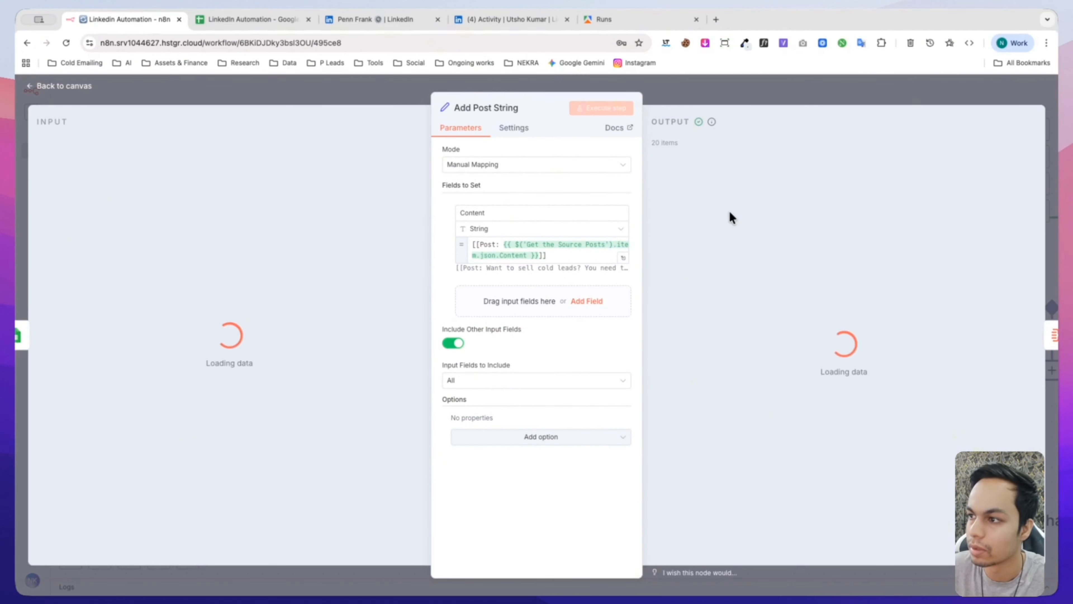
left_click(734, 88)
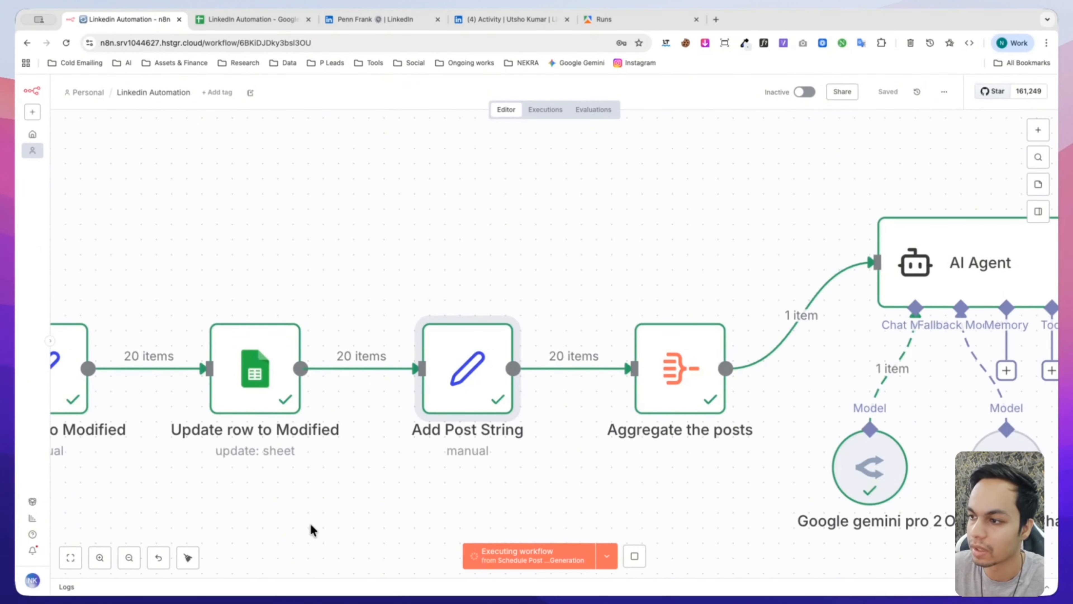
Step: Open the Aggregate the posts node and examine the "[[Post:" prefix in its aggregated Content output
scroll(310, 524, "right", 10)
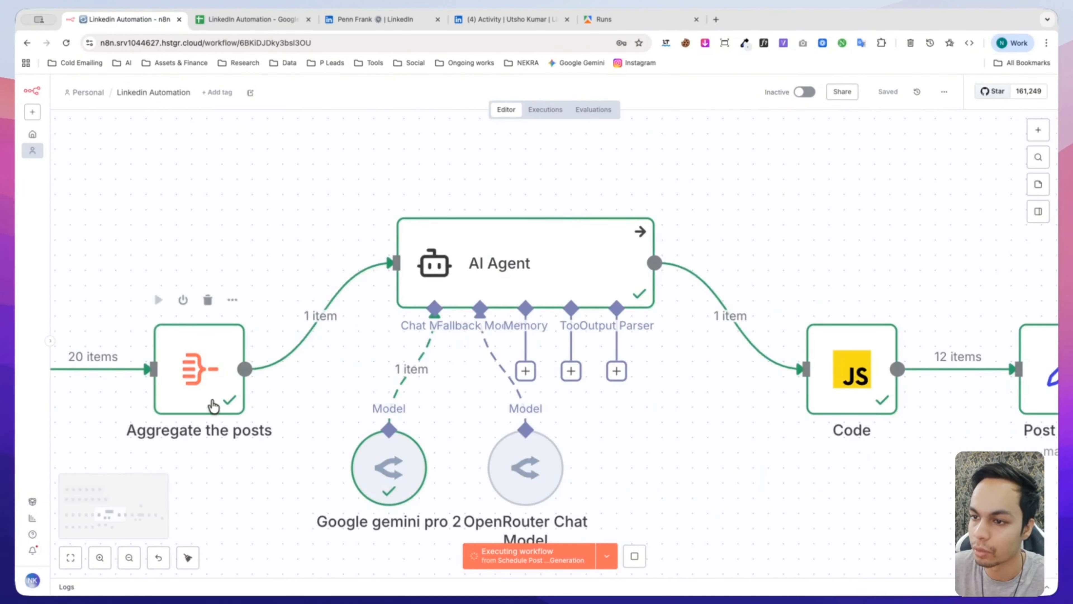
double_click(213, 406)
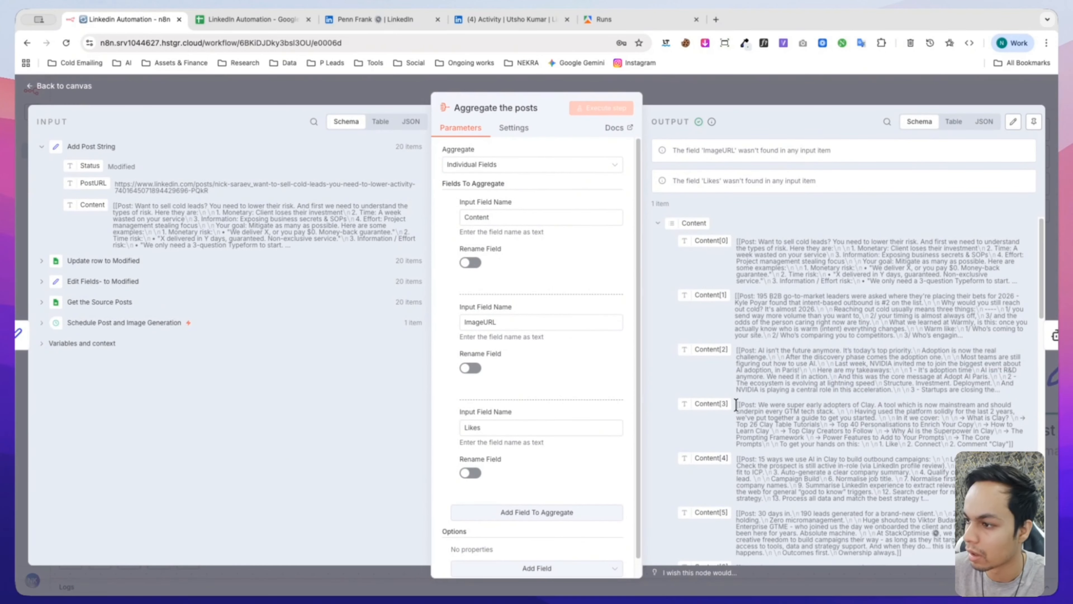
left_click_drag(735, 405, 755, 405)
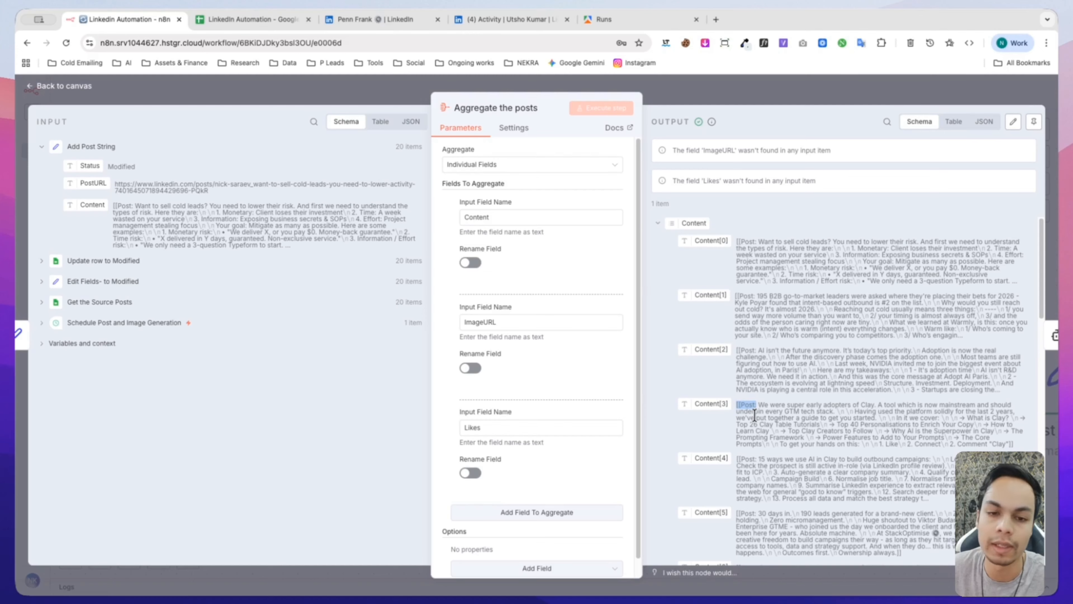
left_click(761, 405)
key("Escape")
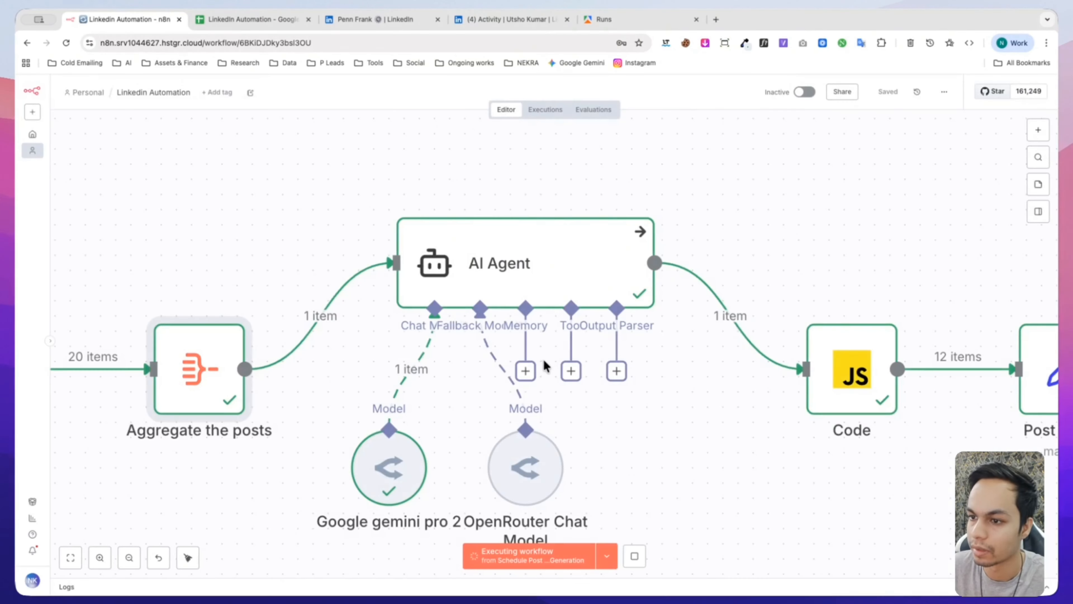
Step: Review the AI Agent's prompt and output, then browse the available models in its Google gemini pro 2 chat model
double_click(436, 287)
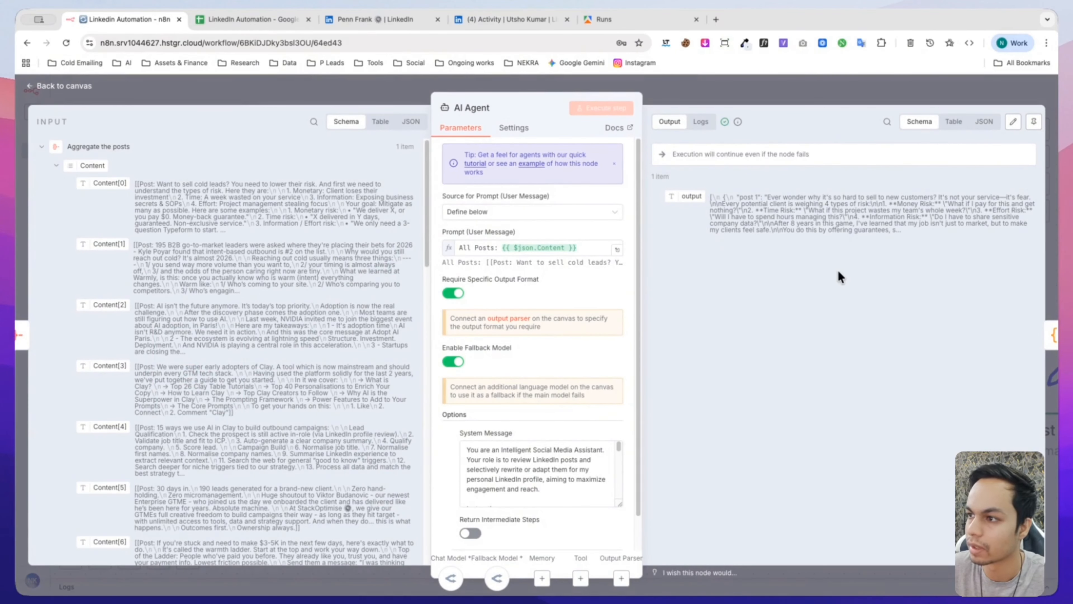
key("Escape")
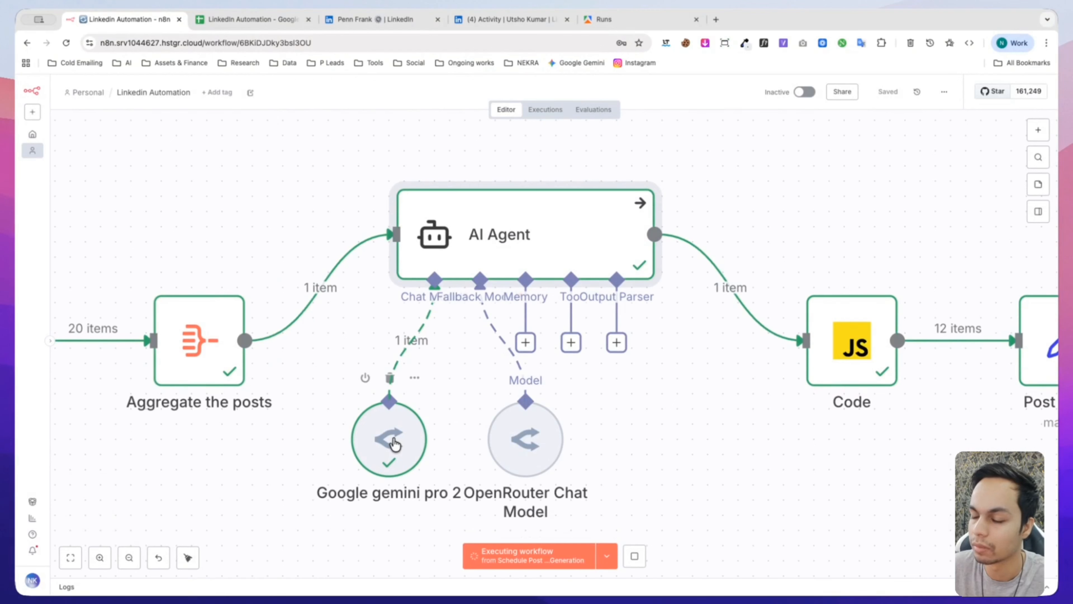
left_click(370, 455)
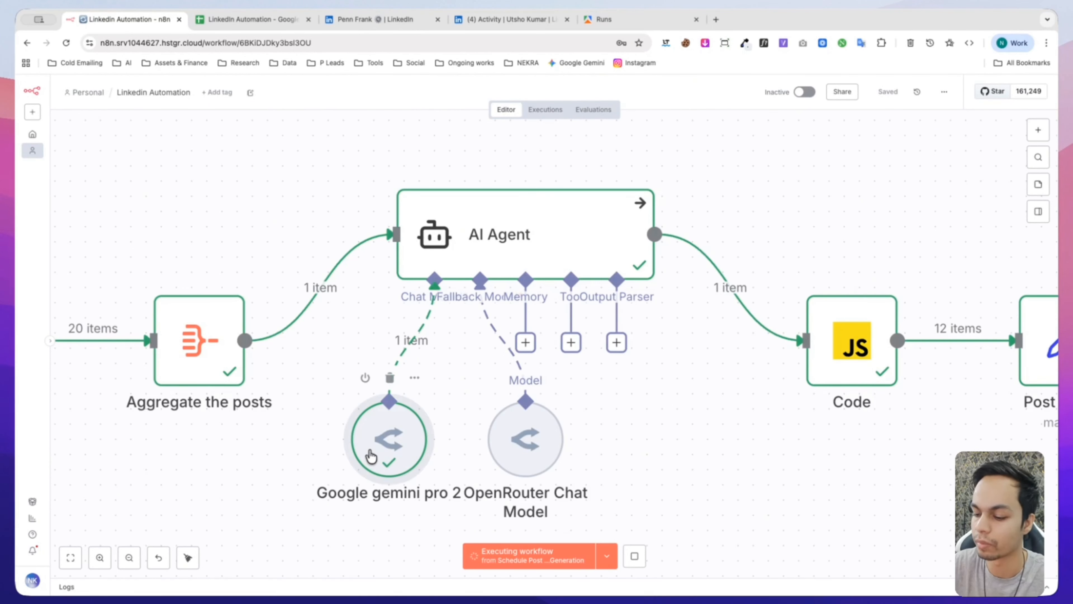
double_click(370, 456)
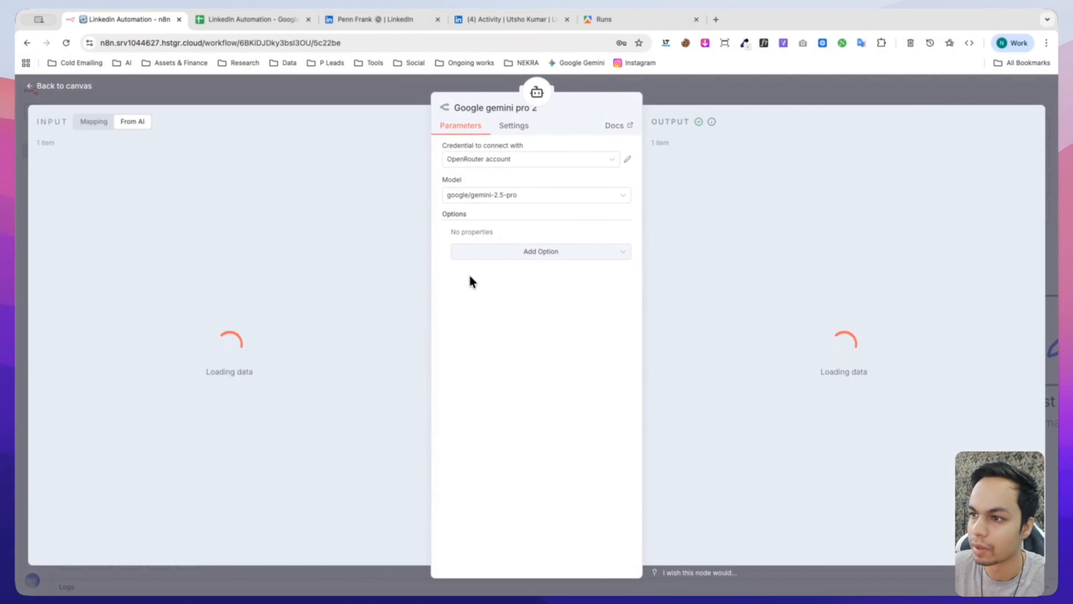
left_click(503, 199)
scroll(534, 323, "up", 3)
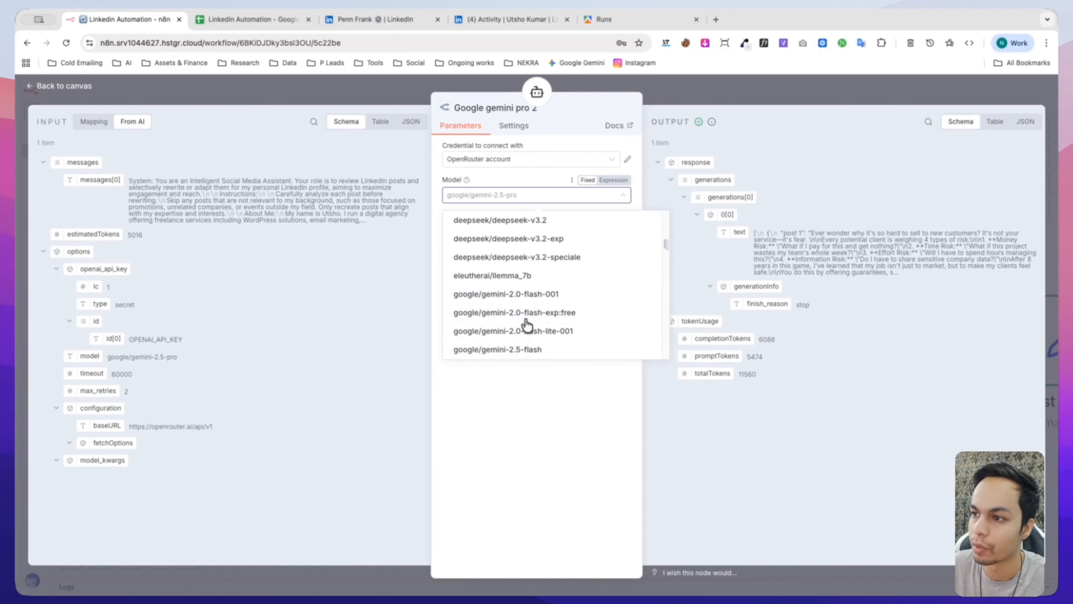
left_click(497, 445)
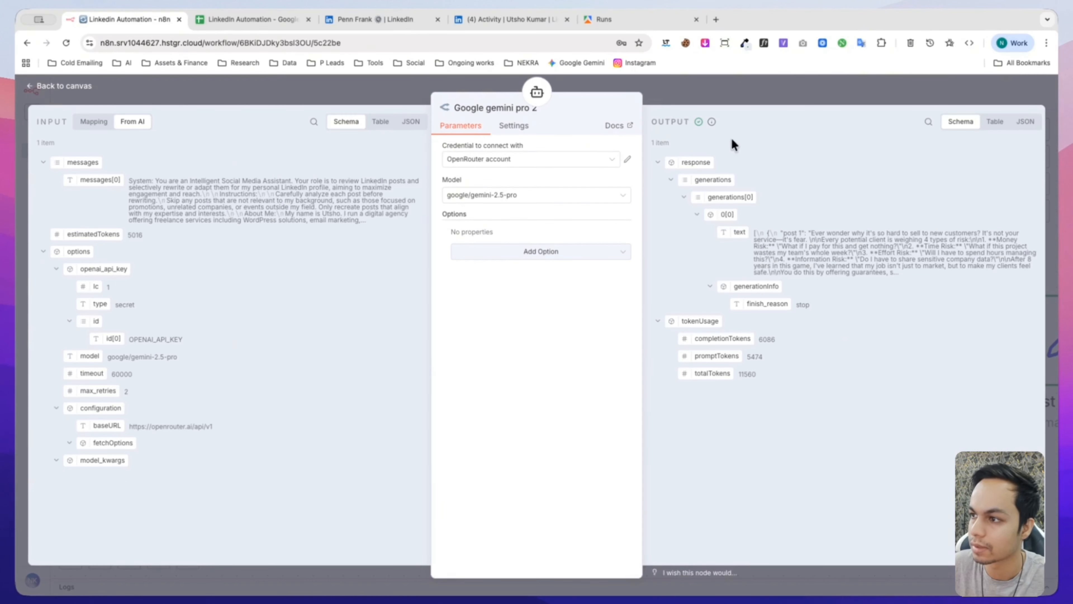
left_click(729, 96)
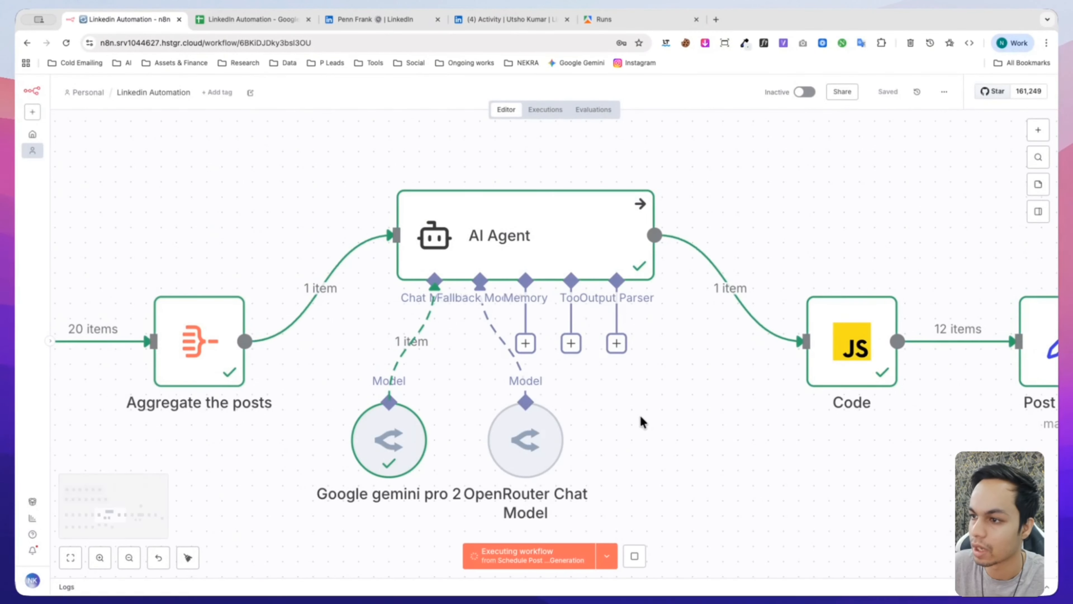
Step: Open the Code node after the AI Agent and read through the end of its JavaScript
scroll(640, 414, "right", 5)
double_click(594, 372)
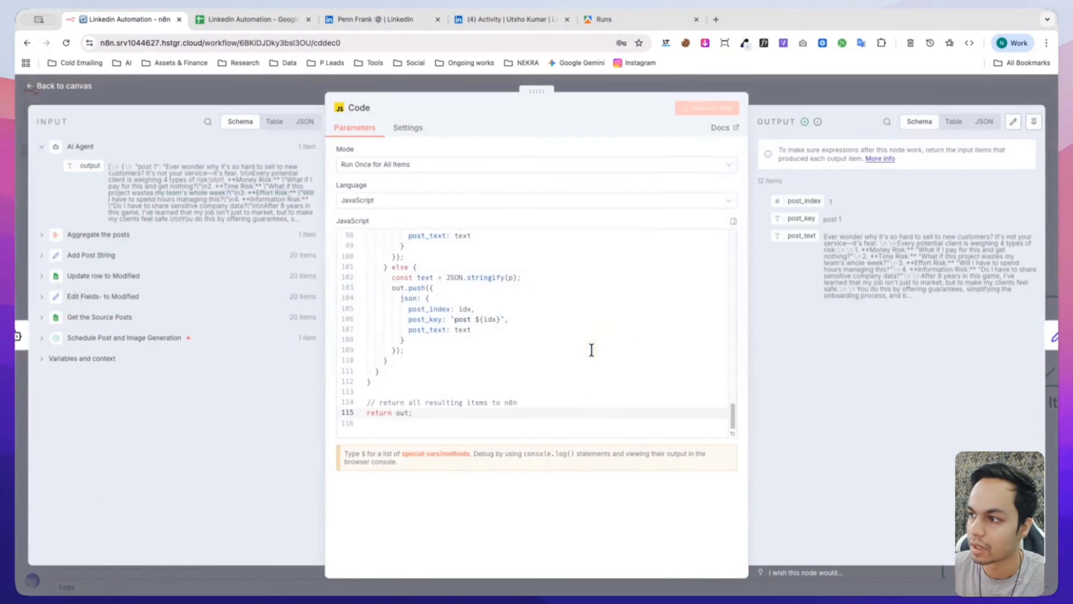
scroll(472, 357, "up", 2)
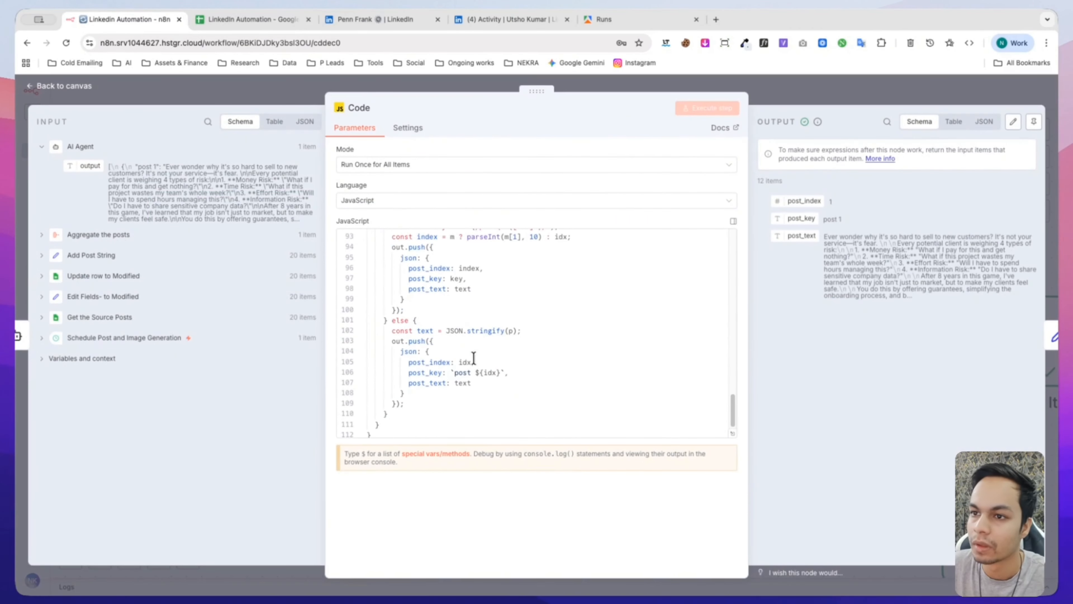
scroll(478, 352, "up", 5)
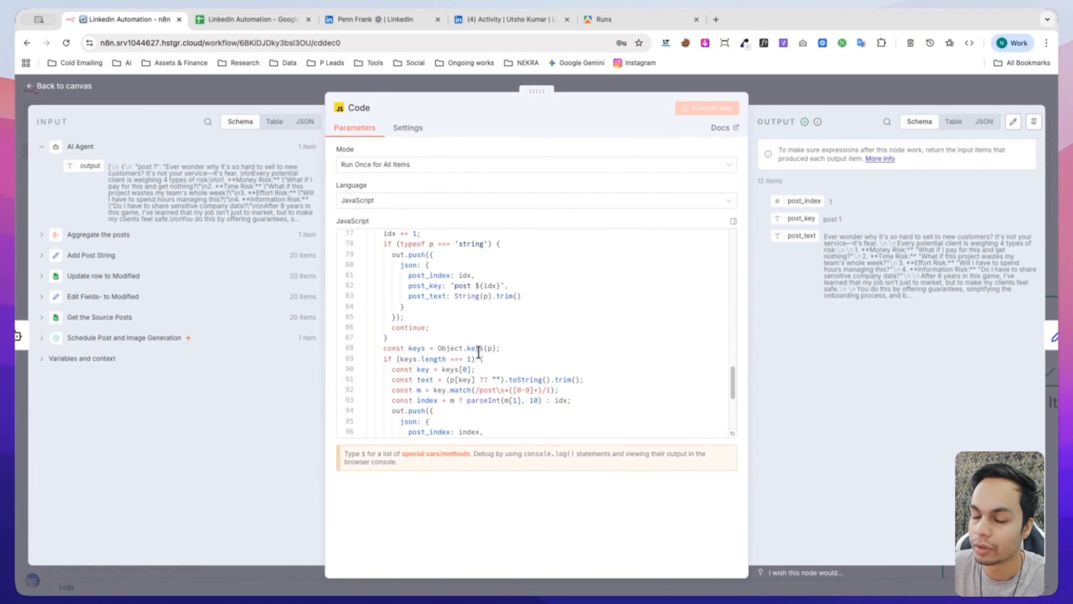
left_click(779, 82)
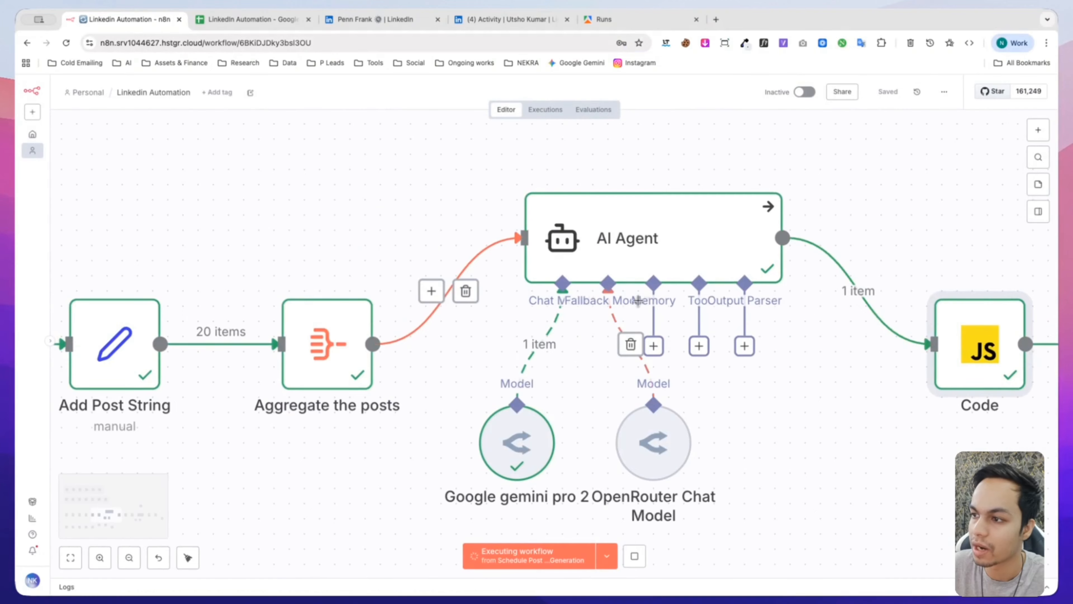
Step: Compare the AI Agent's single output with the Code node's split post items and the start of its script
double_click(657, 273)
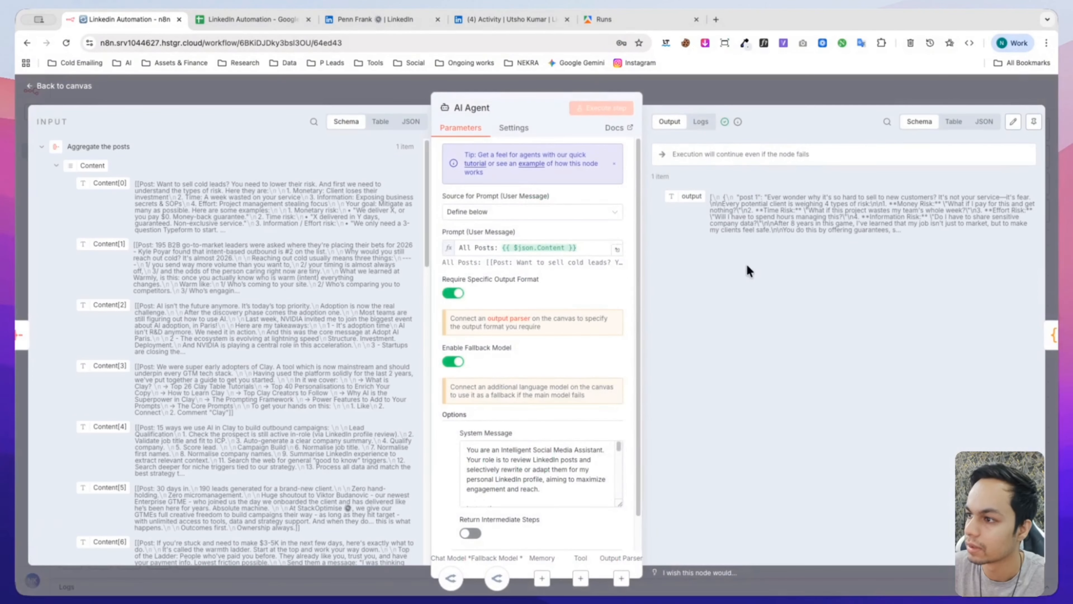
left_click(804, 89)
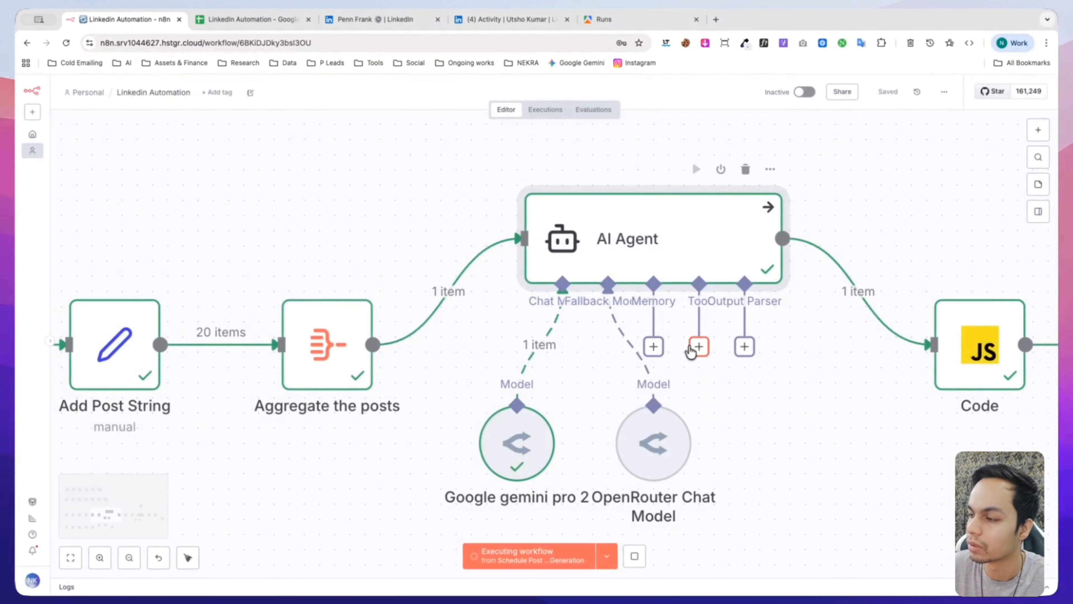
scroll(692, 350, "right", 6)
double_click(692, 355)
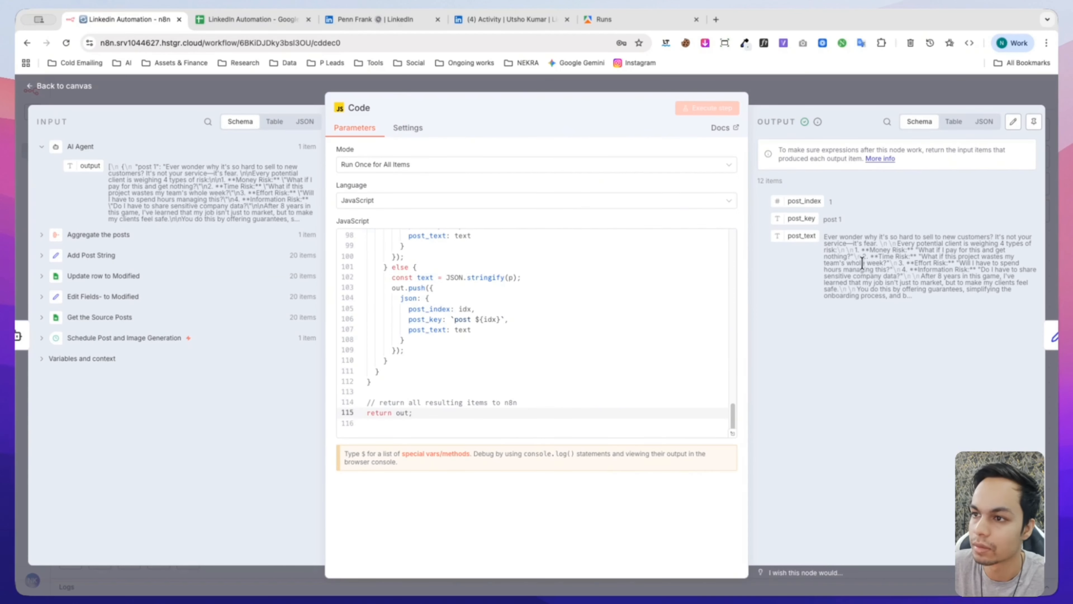
scroll(448, 348, "up", 20)
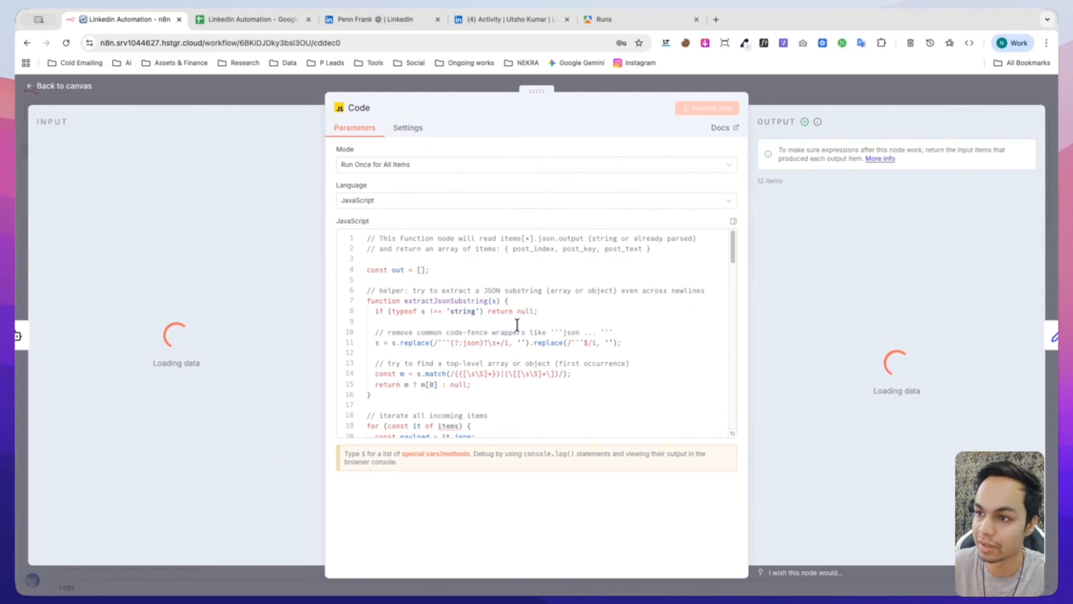
left_click(766, 104)
Step: Inspect the Post Status node's output posts and poststatus fields, then switch to the Generated posts sheet in Google Sheets
scroll(506, 499, "right", 10)
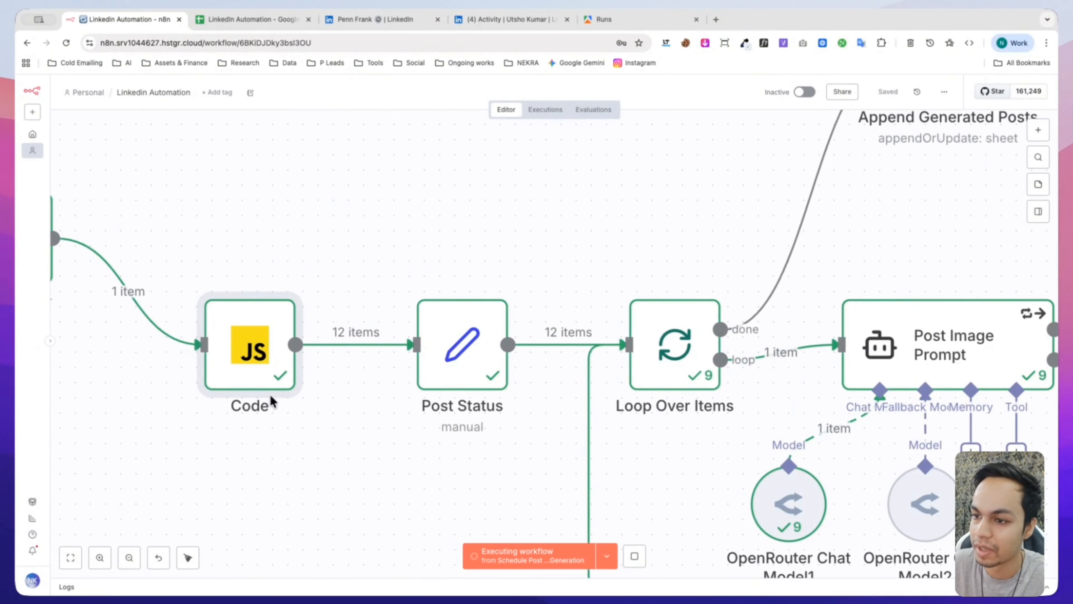
scroll(287, 451, "down", 2)
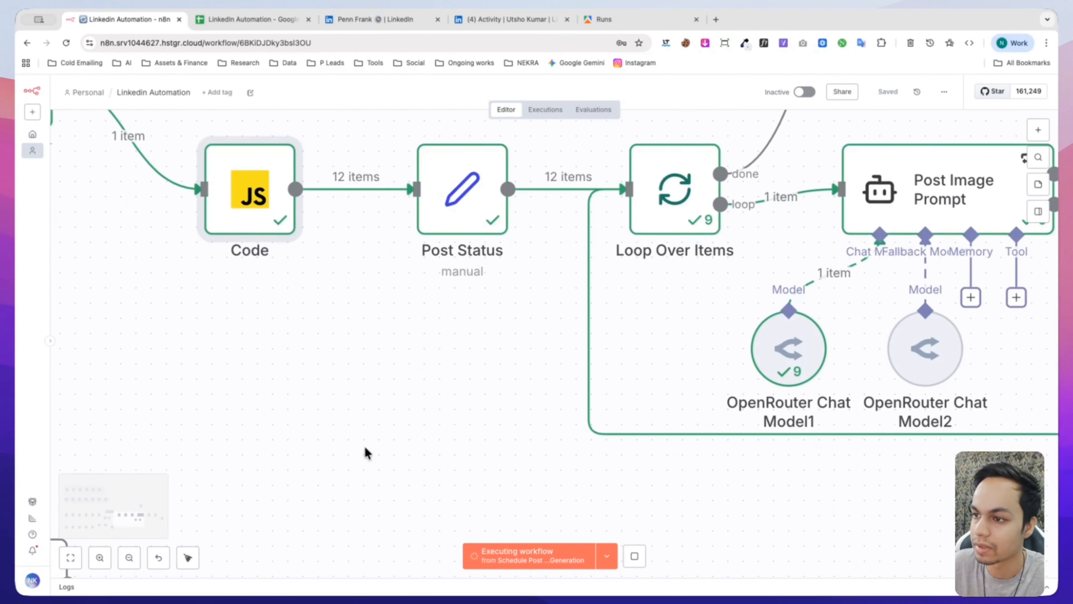
scroll(374, 448, "down", 3)
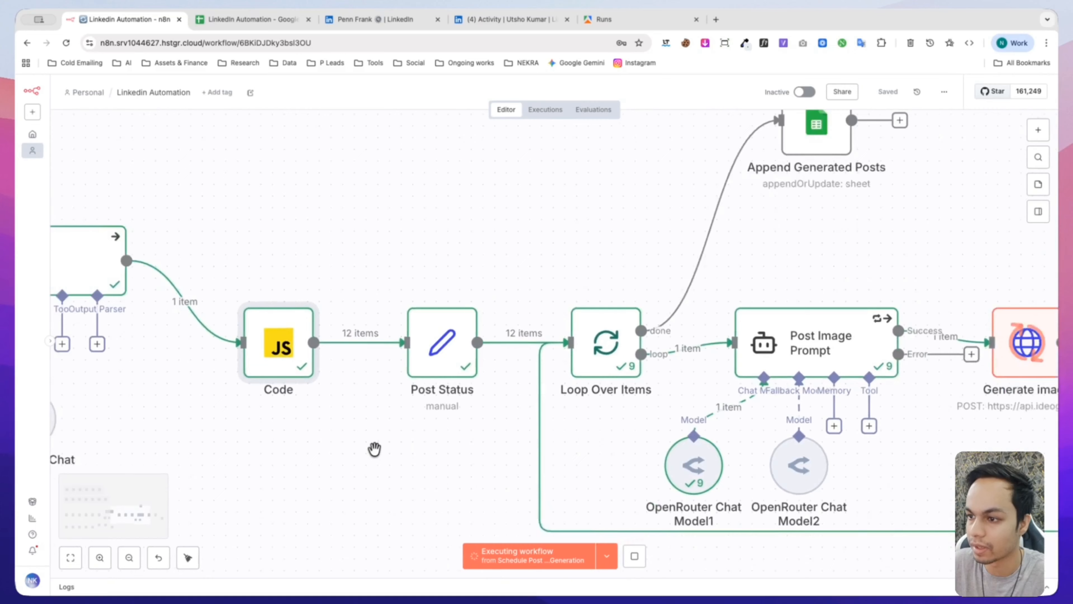
double_click(445, 372)
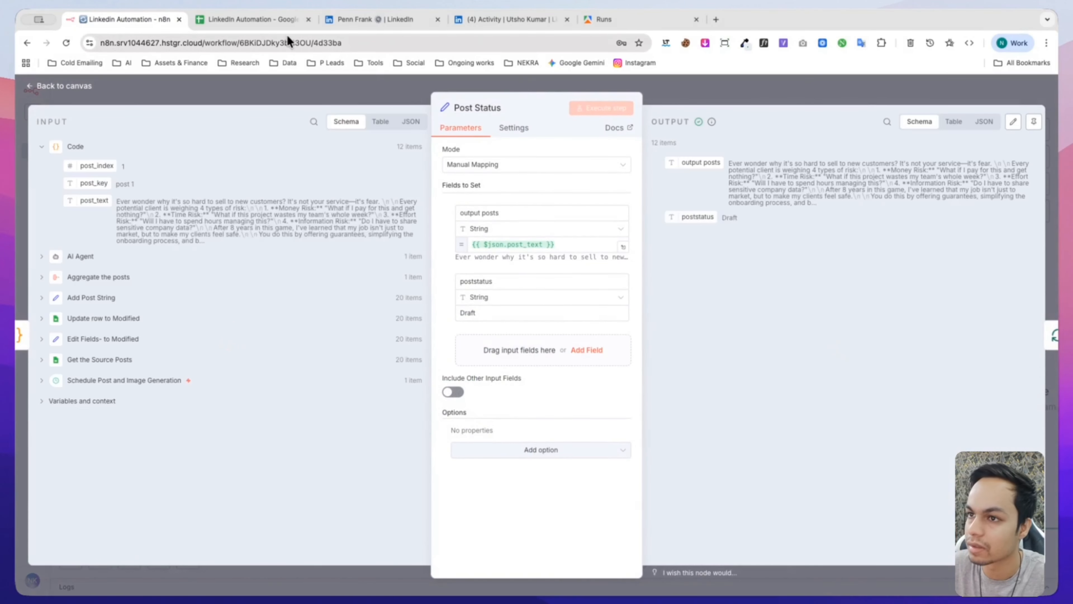
left_click(263, 21)
left_click(348, 586)
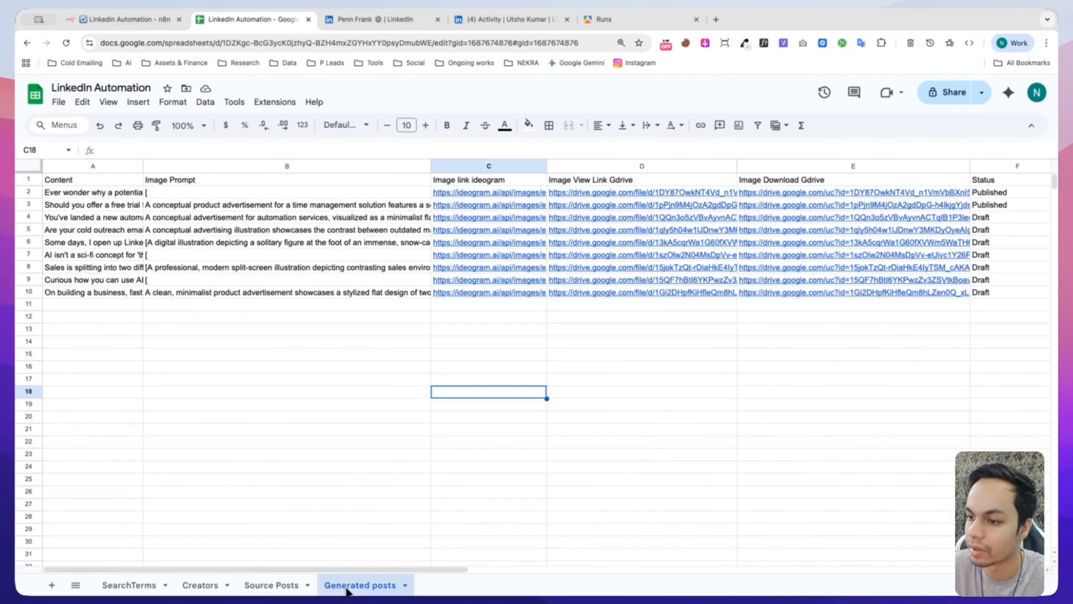
Step: Examine the Status and PostID columns of the Generated posts sheet, comparing the Published rows with the Draft rows
scroll(544, 434, "right", 5)
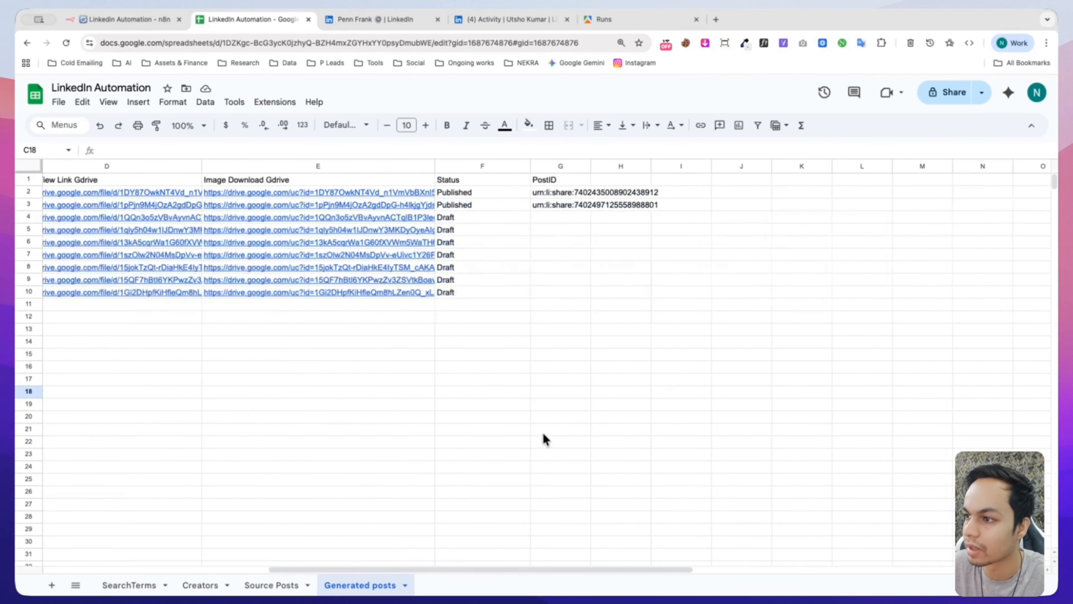
left_click(454, 218)
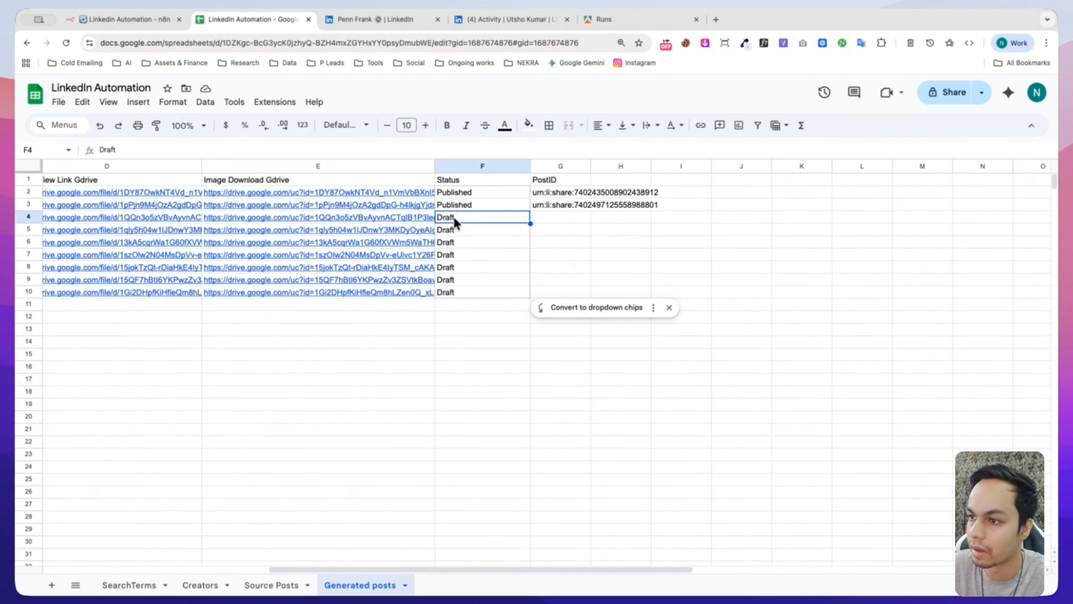
left_click(459, 195)
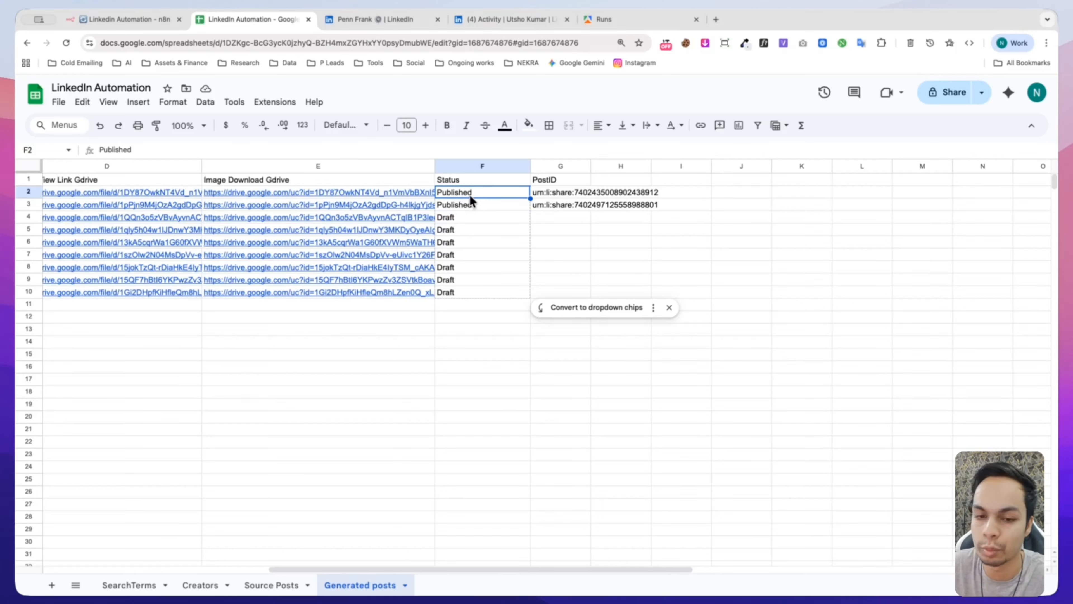
left_click_drag(454, 217, 449, 279)
left_click(397, 366)
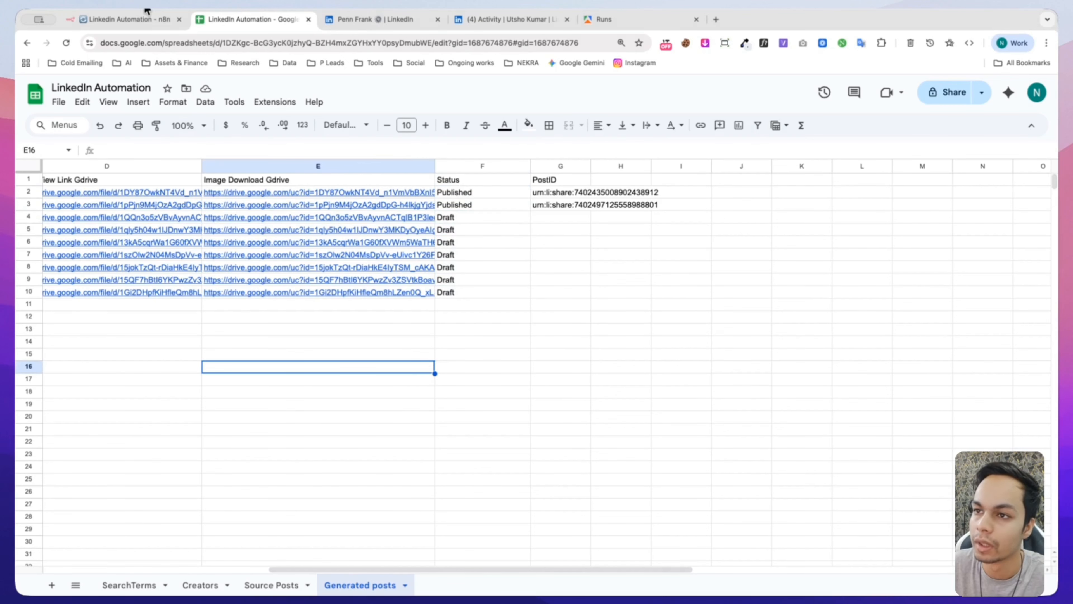
Step: Switch back to the n8n workflow and inspect the Post Image Prompt node's input post and generated image prompt
left_click(137, 19)
key("Escape")
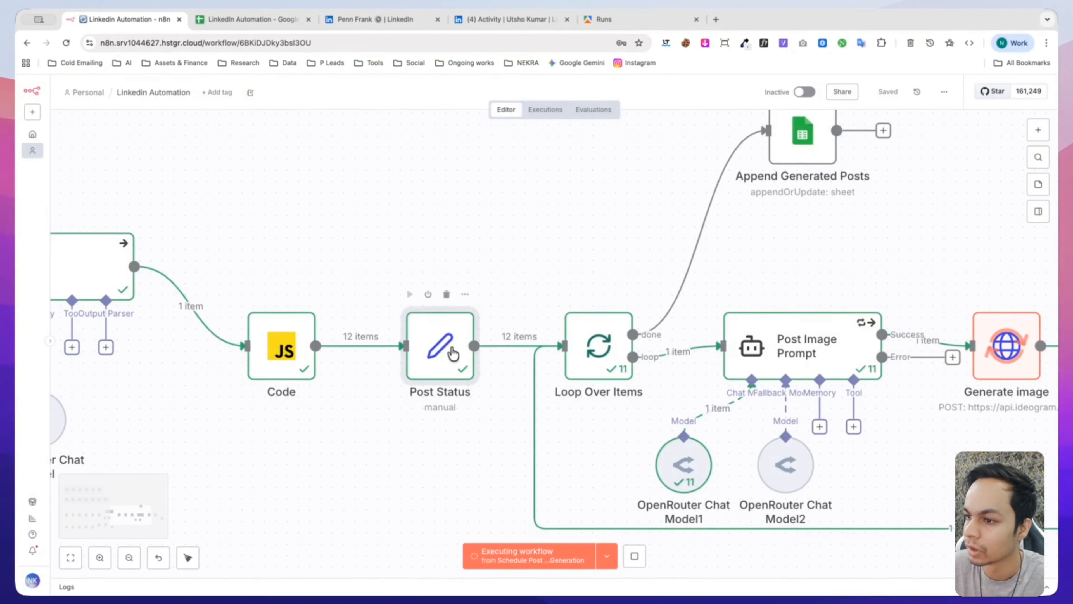
scroll(444, 389, "right", 5)
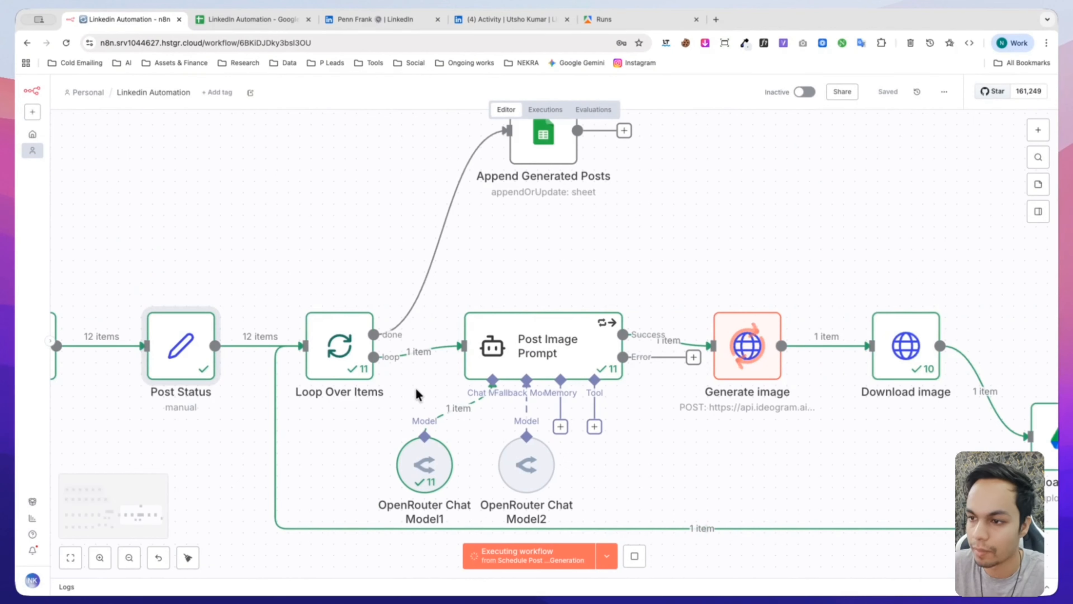
scroll(340, 395, "up", 3)
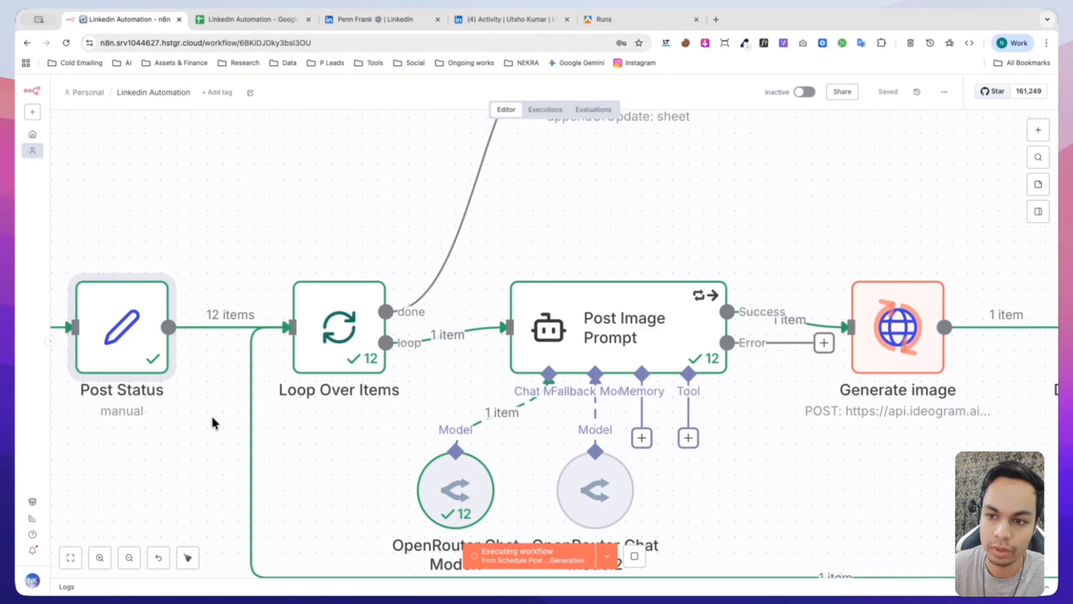
mouse_move(604, 334)
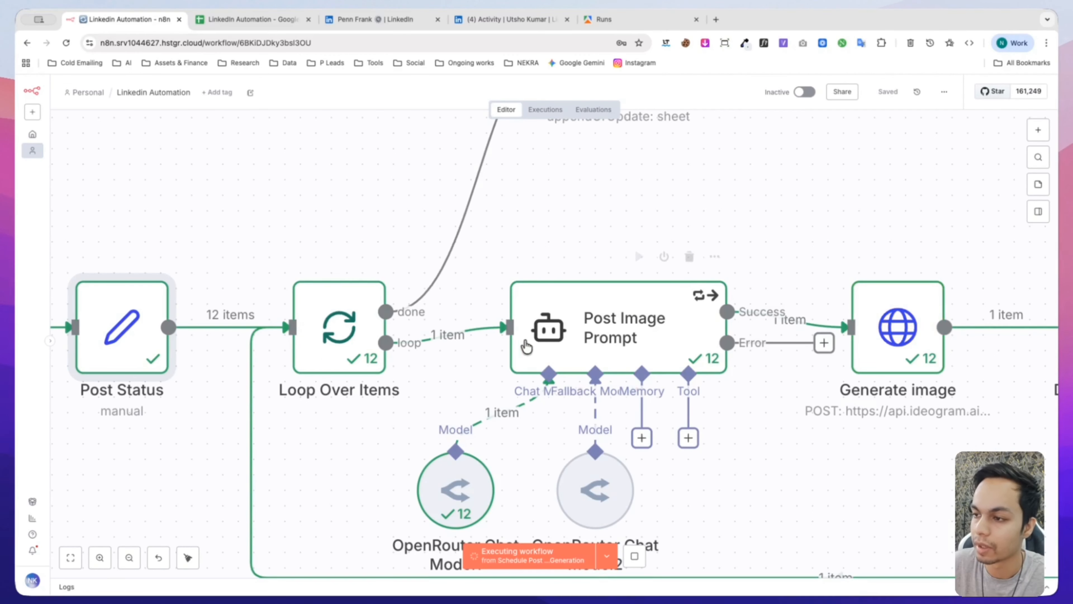
left_click(628, 339)
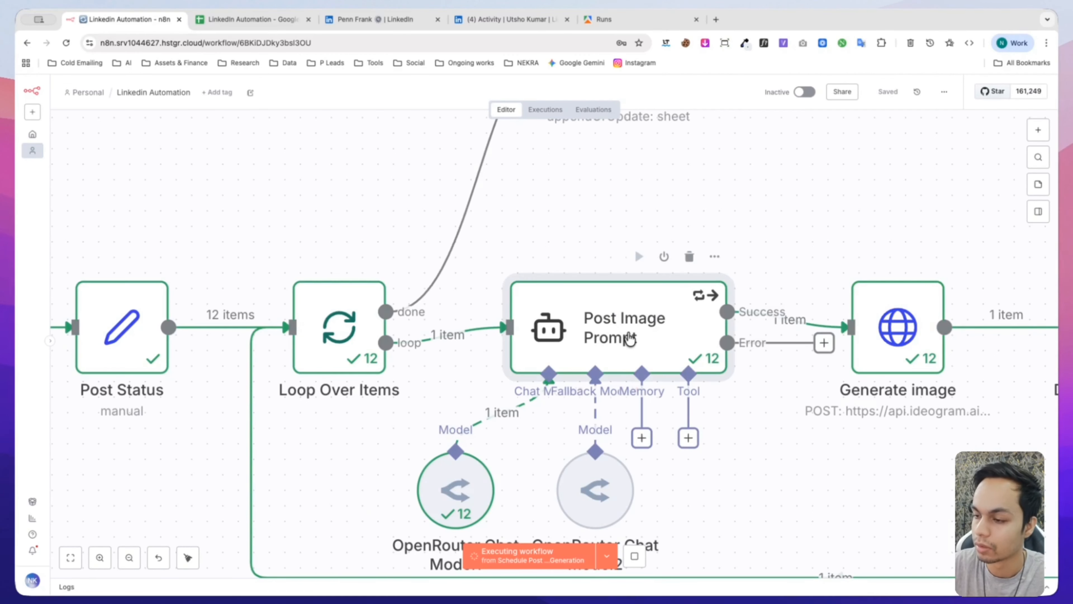
double_click(629, 339)
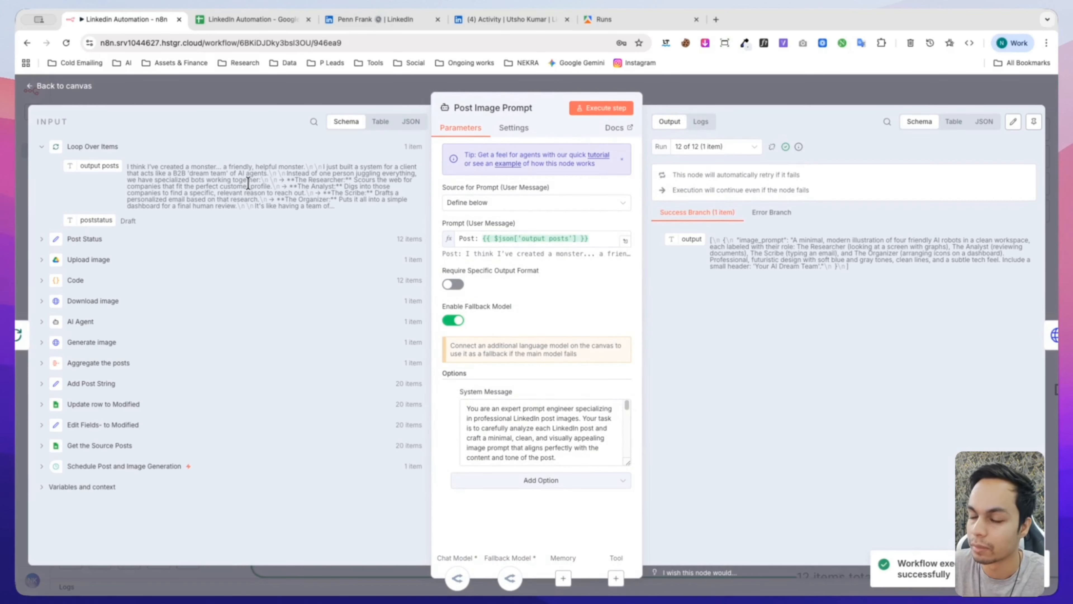
left_click(730, 93)
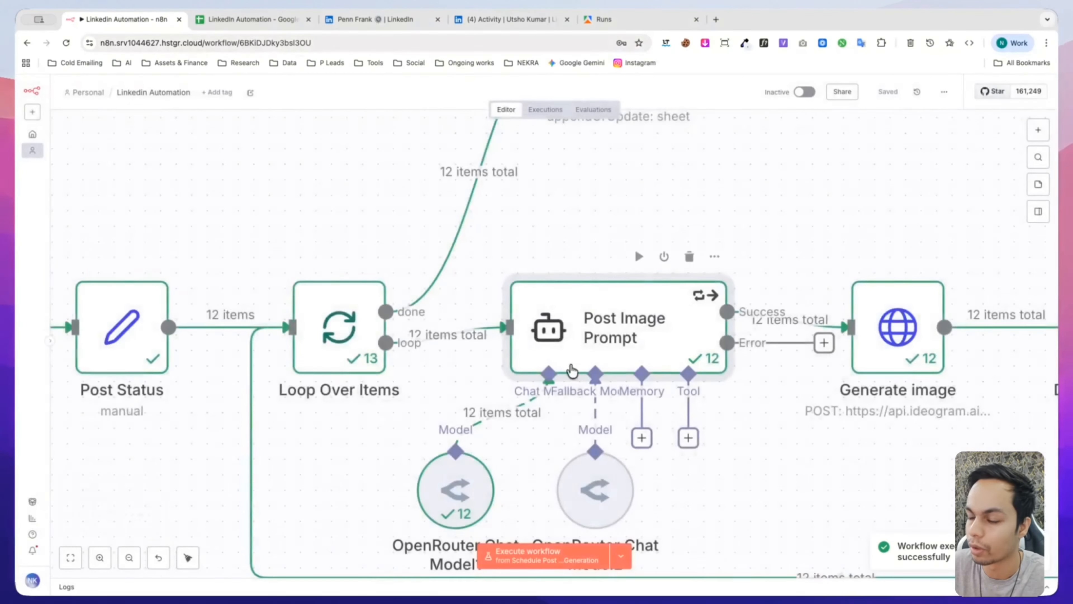
Step: Check the model and credential selected in OpenRouter Chat Model1 under the Post Image Prompt node
scroll(635, 249, "down", 2)
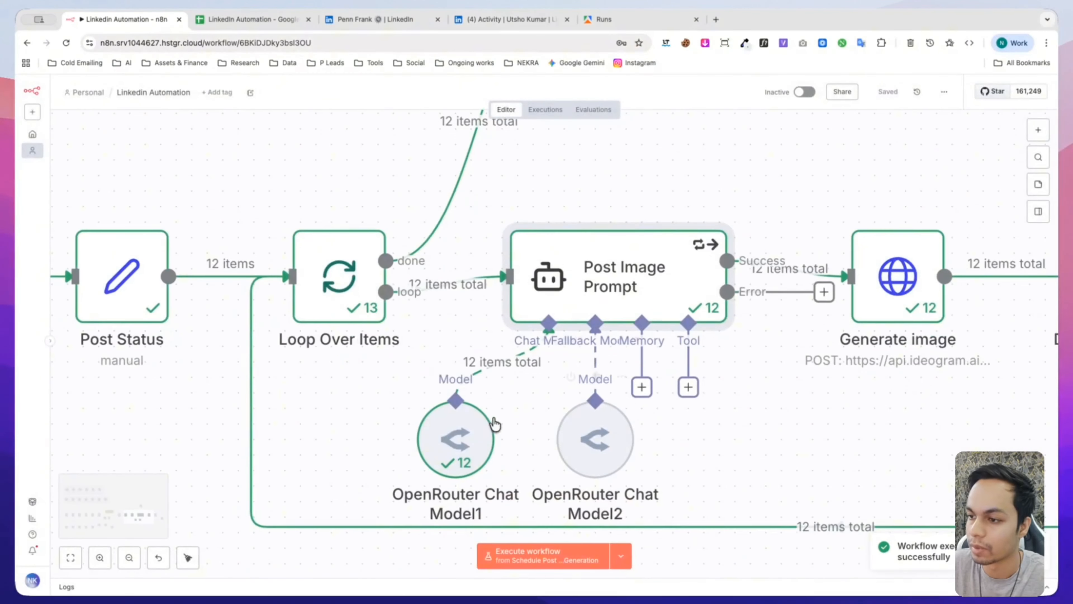
double_click(452, 442)
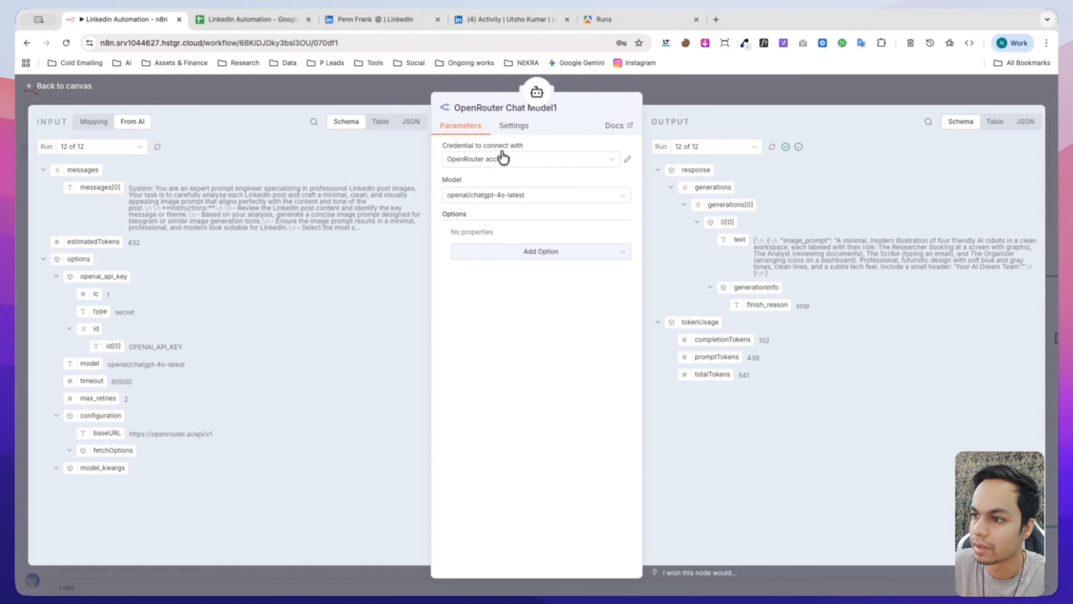
left_click(737, 89)
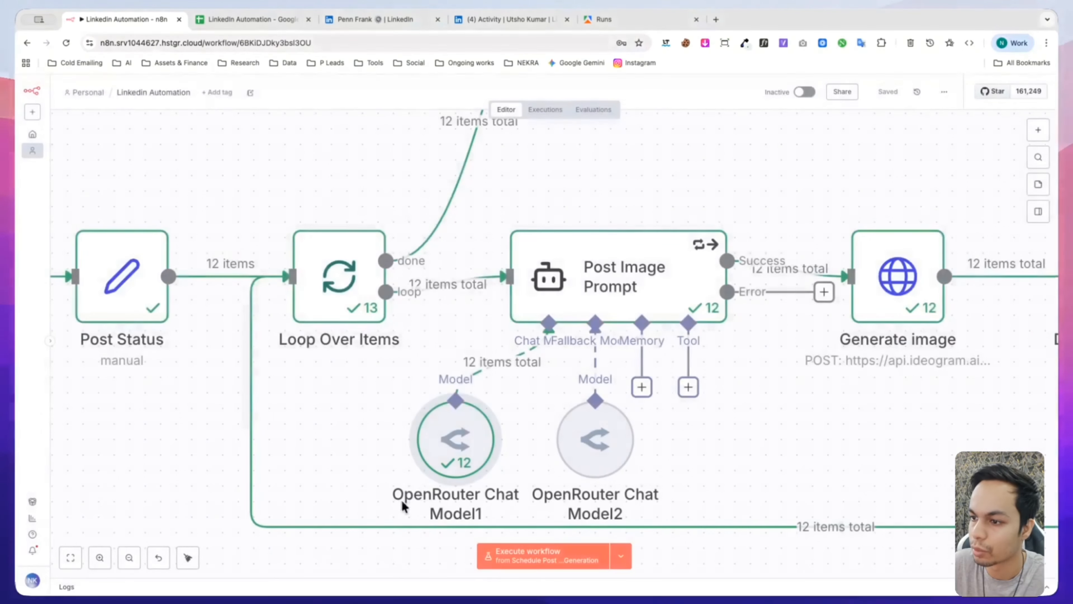
double_click(478, 452)
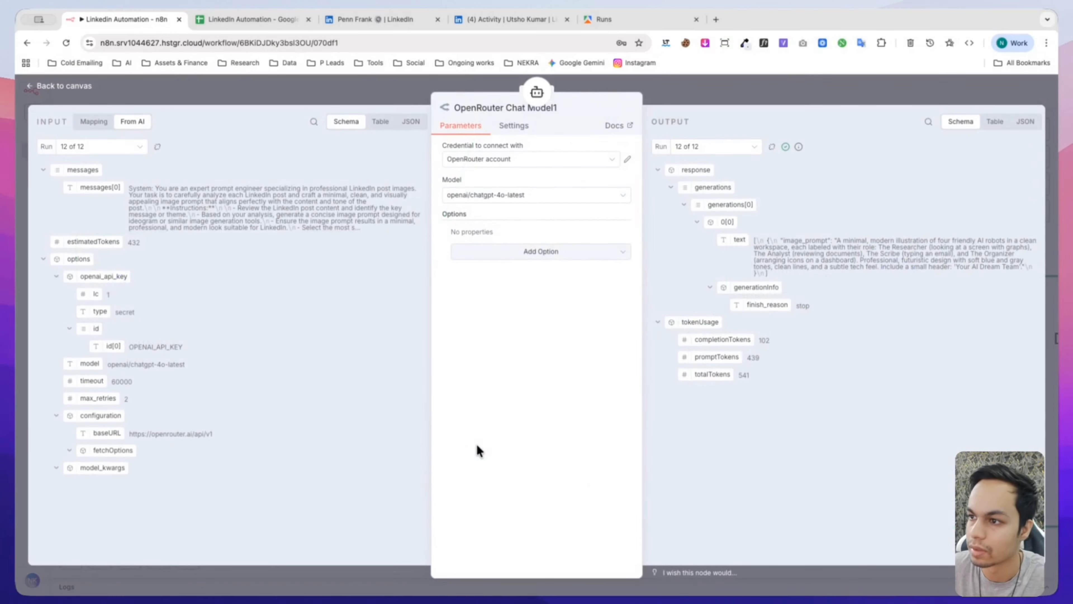
key("Escape")
Step: Open the Post Image Prompt node and view its user message expression with the resolved post text in the expanded editor
mouse_move(584, 288)
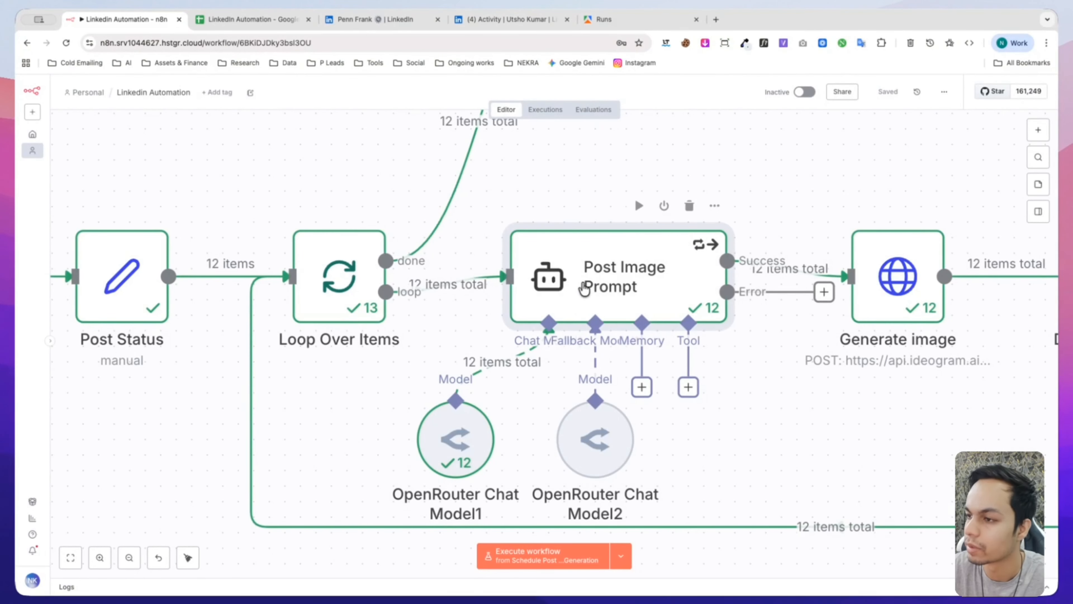
double_click(585, 289)
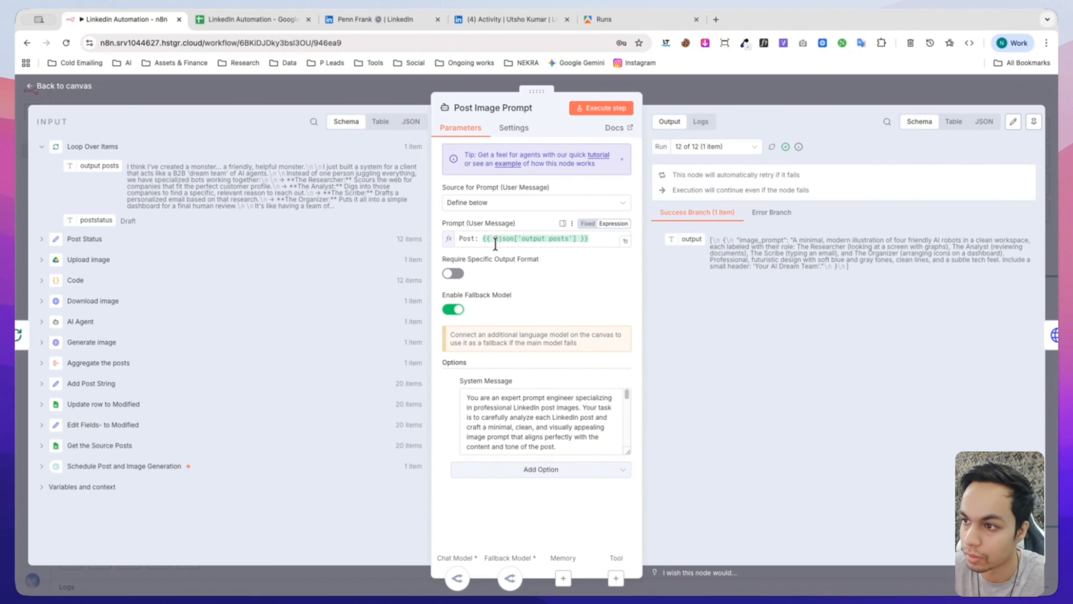
left_click(476, 240)
type(":")
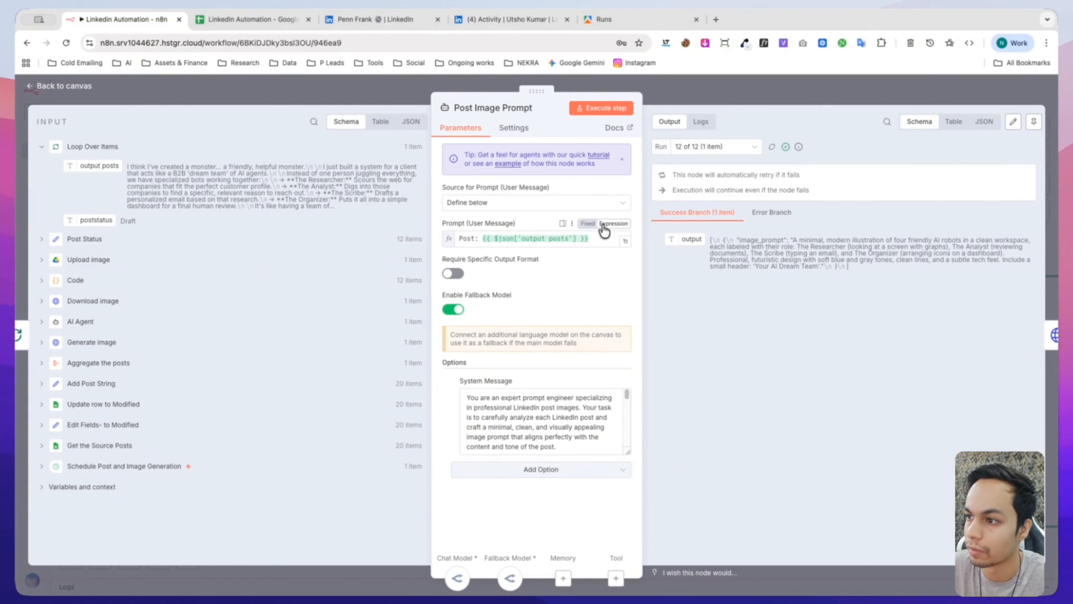
left_click(625, 241)
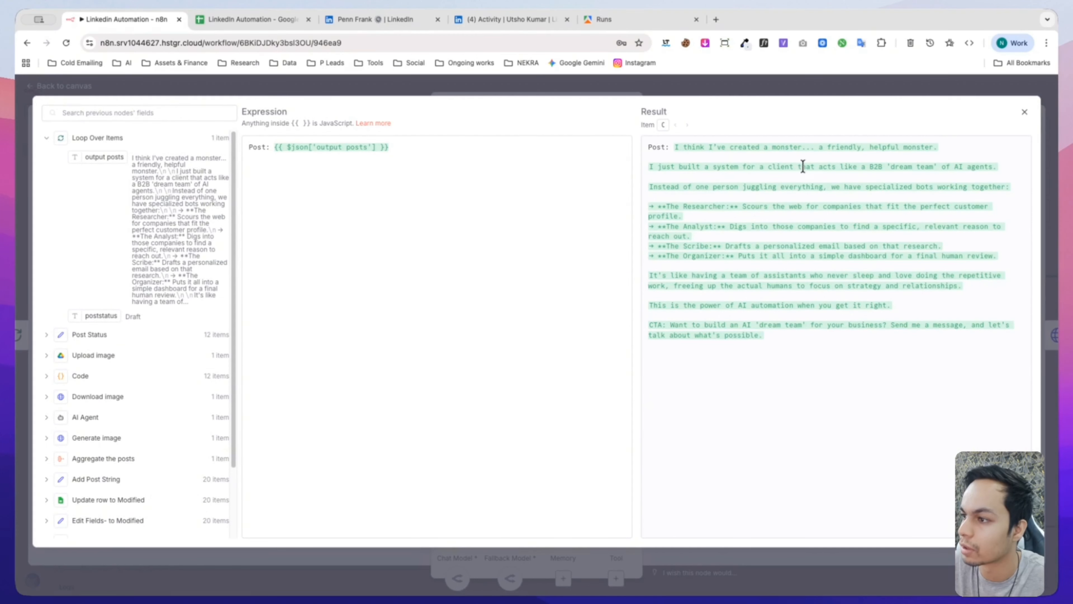
left_click(1025, 111)
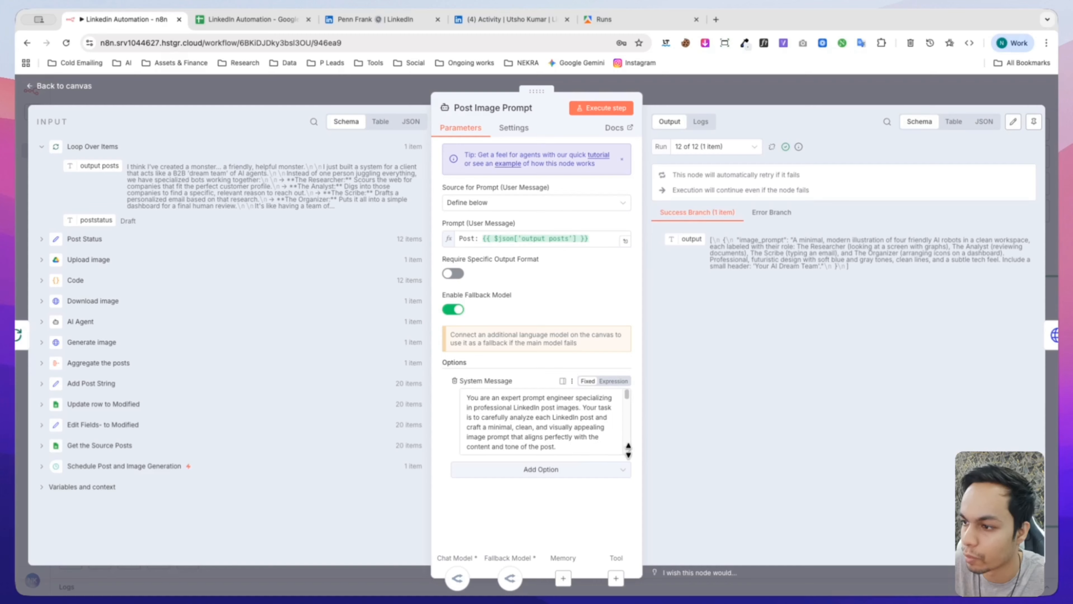
Step: Enlarge the Post Image Prompt node's System Message field and read its instructions through to the example output format
left_click_drag(627, 451, 627, 539)
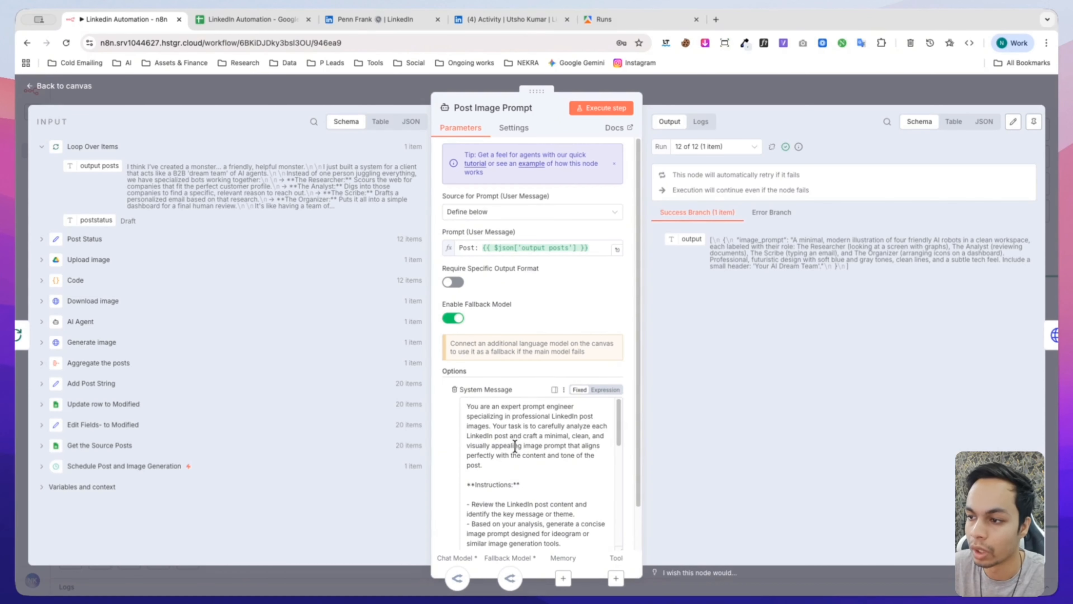
scroll(514, 445, "down", 3)
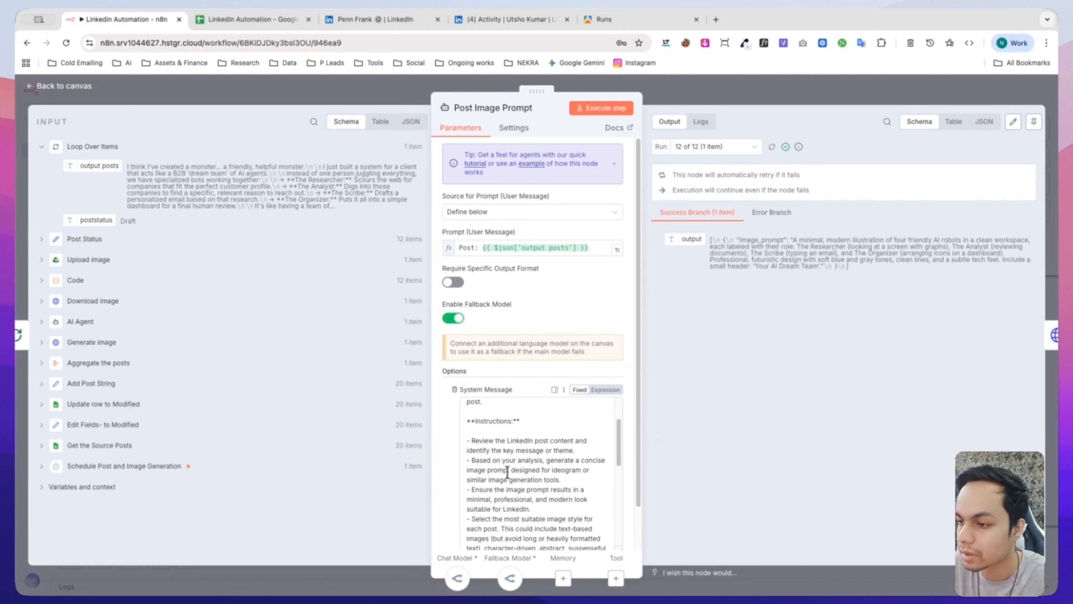
scroll(507, 471, "down", 1)
scroll(507, 478, "down", 1)
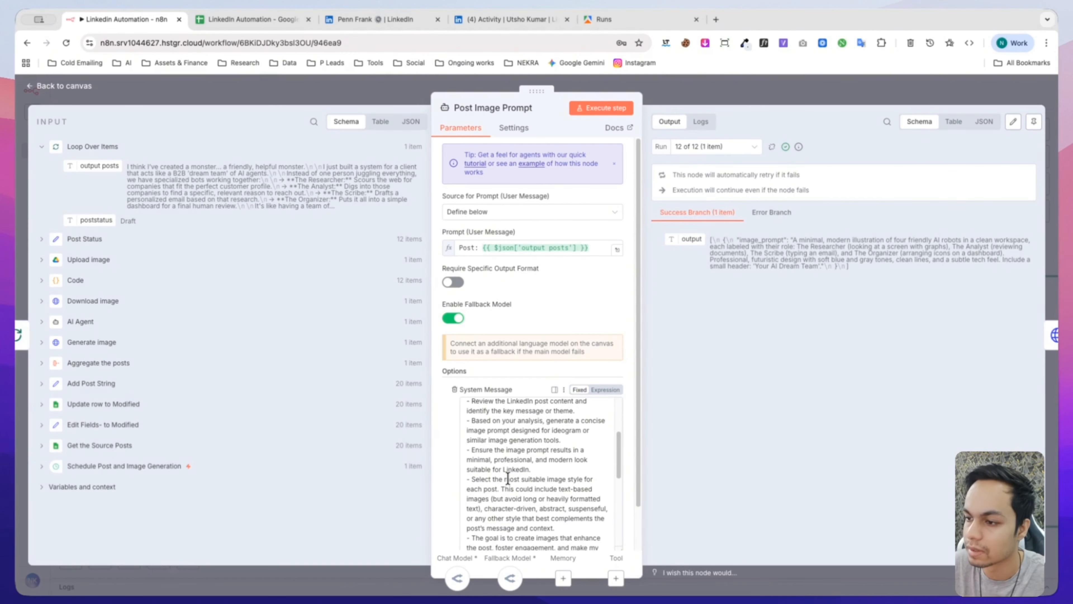
scroll(508, 478, "up", 2)
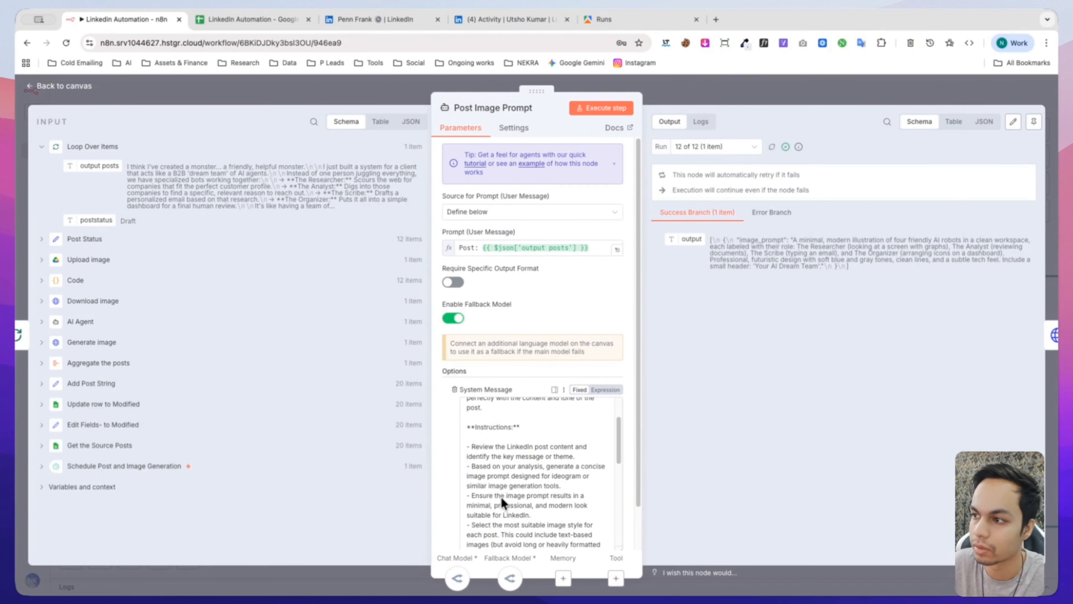
scroll(501, 498, "down", 10)
scroll(511, 503, "up", 2)
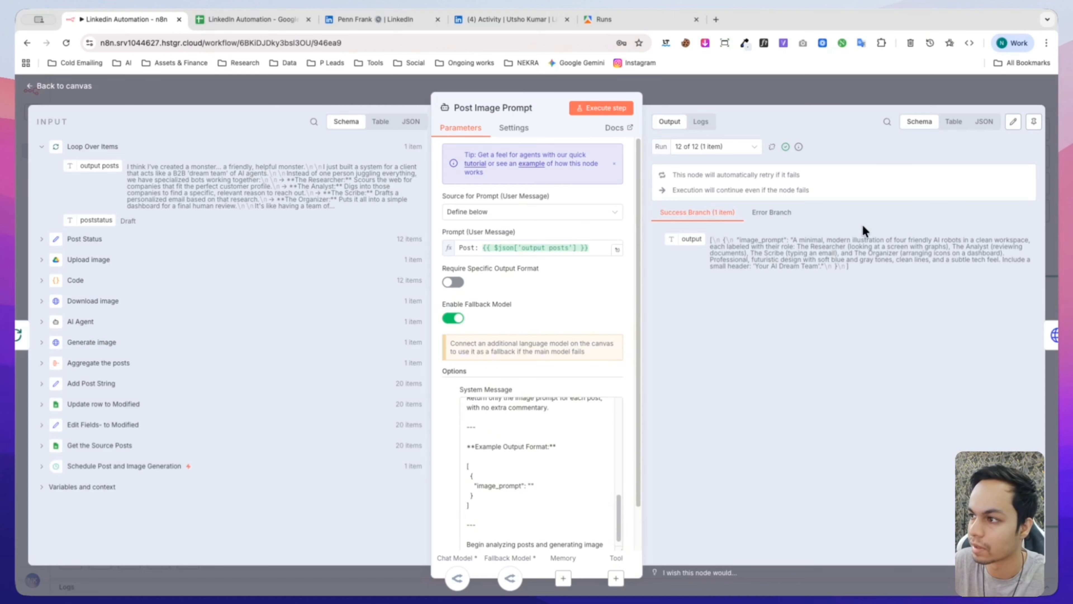
left_click(815, 98)
Step: Review the Generate image node's Ideogram request, from its URL and header through all body parameters down to magic_prompt
scroll(714, 382, "right", 5)
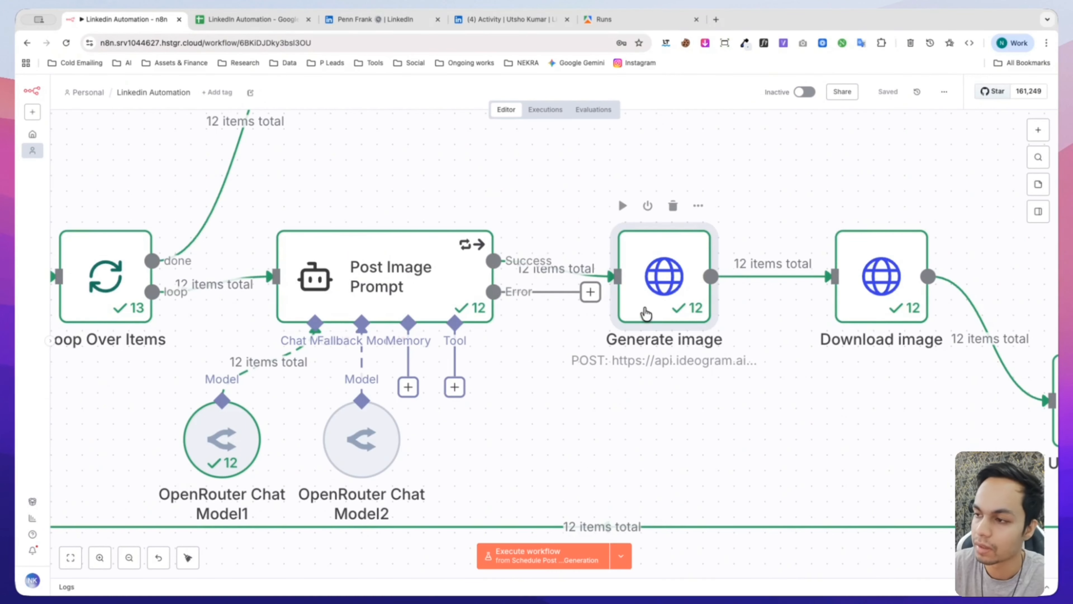
double_click(643, 314)
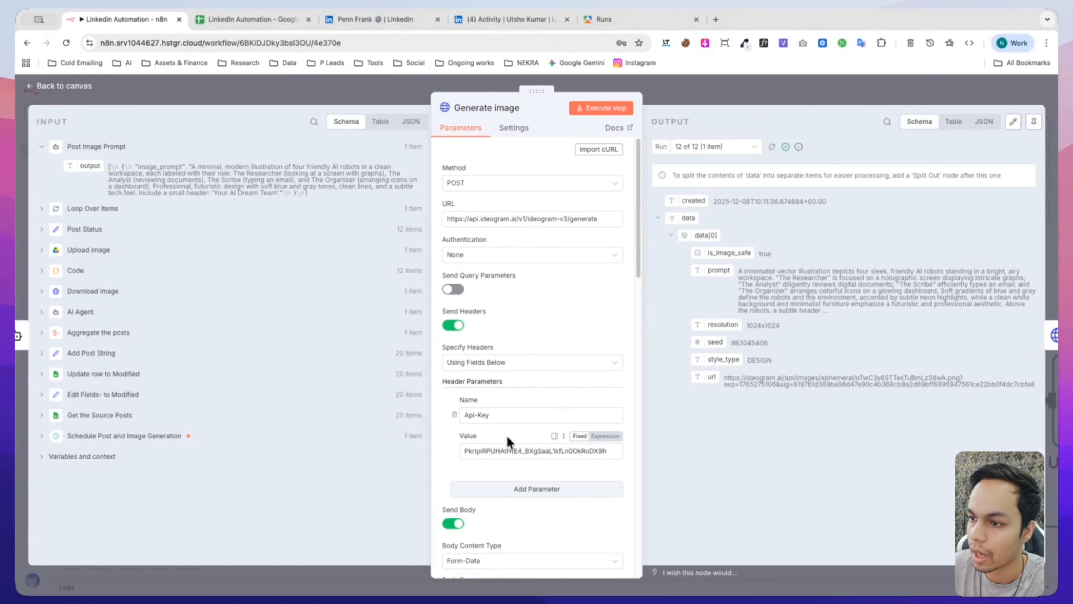
scroll(509, 449, "down", 5)
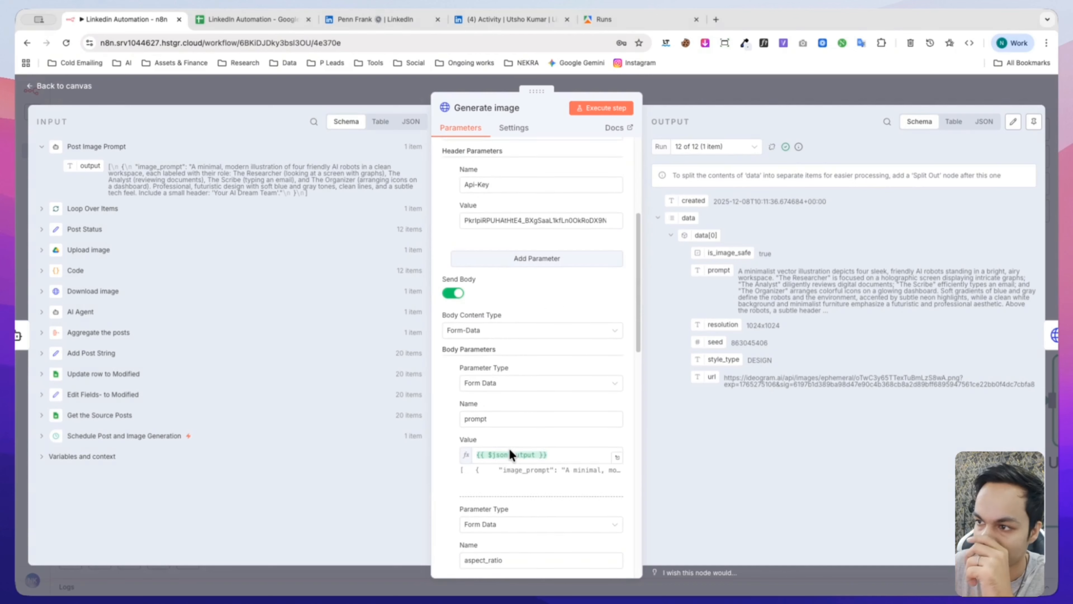
scroll(510, 450, "down", 3)
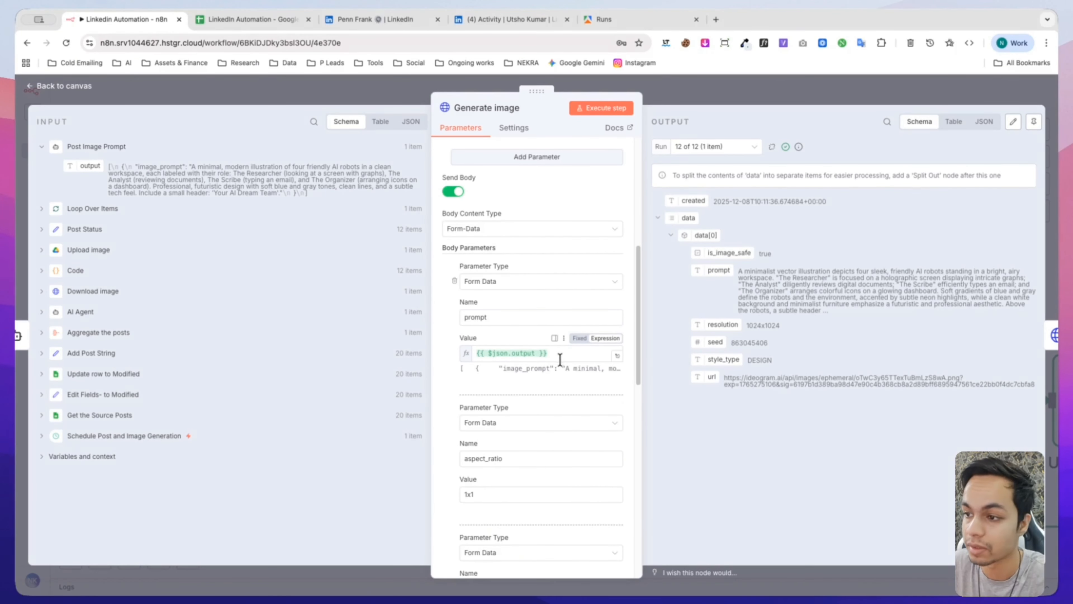
scroll(549, 368, "down", 2)
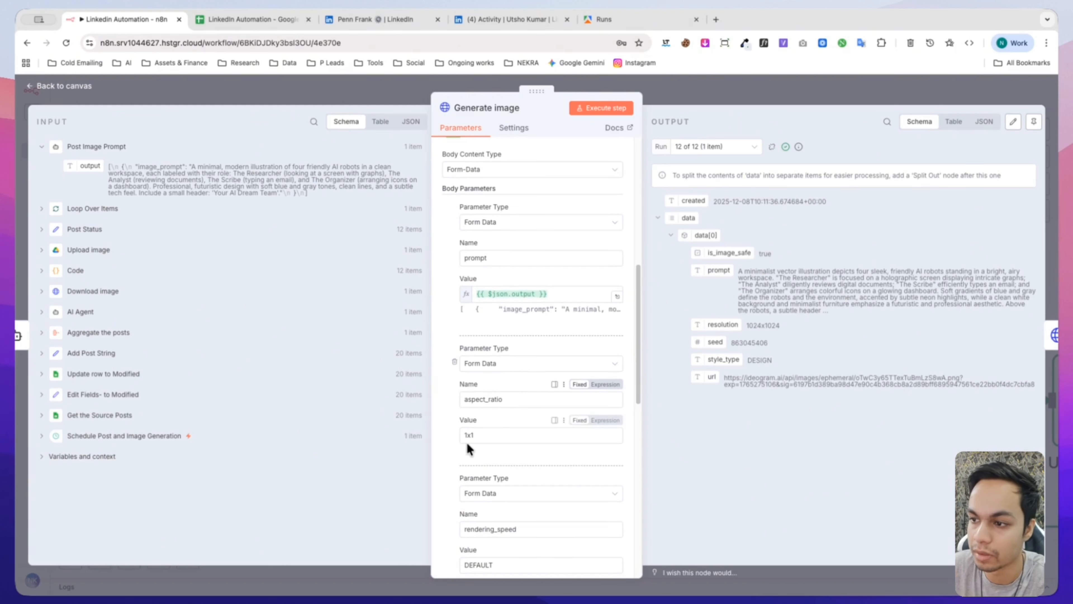
scroll(476, 443, "down", 1)
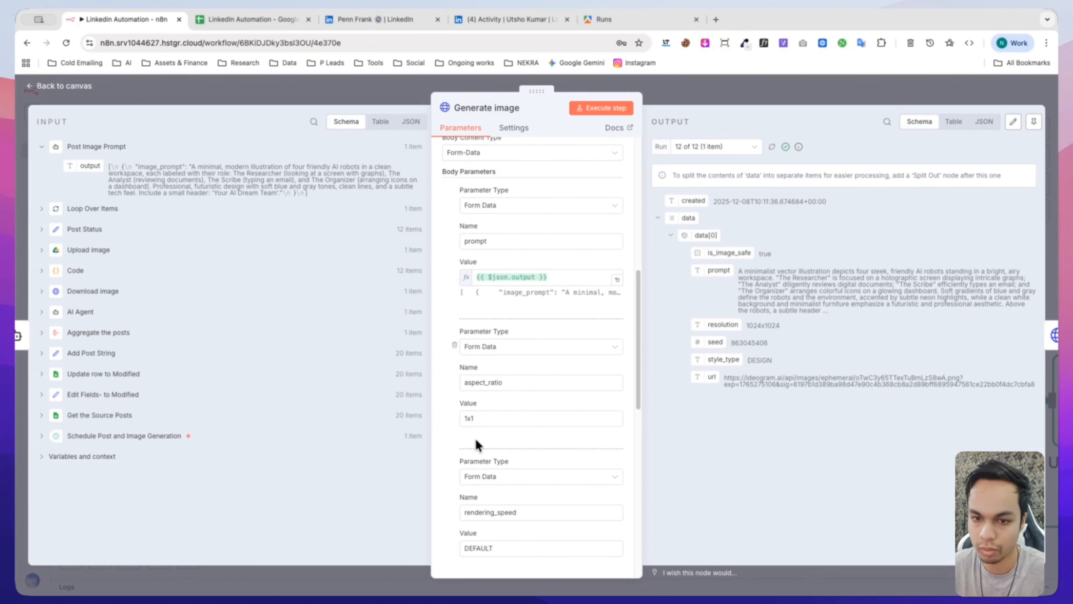
scroll(477, 443, "down", 2)
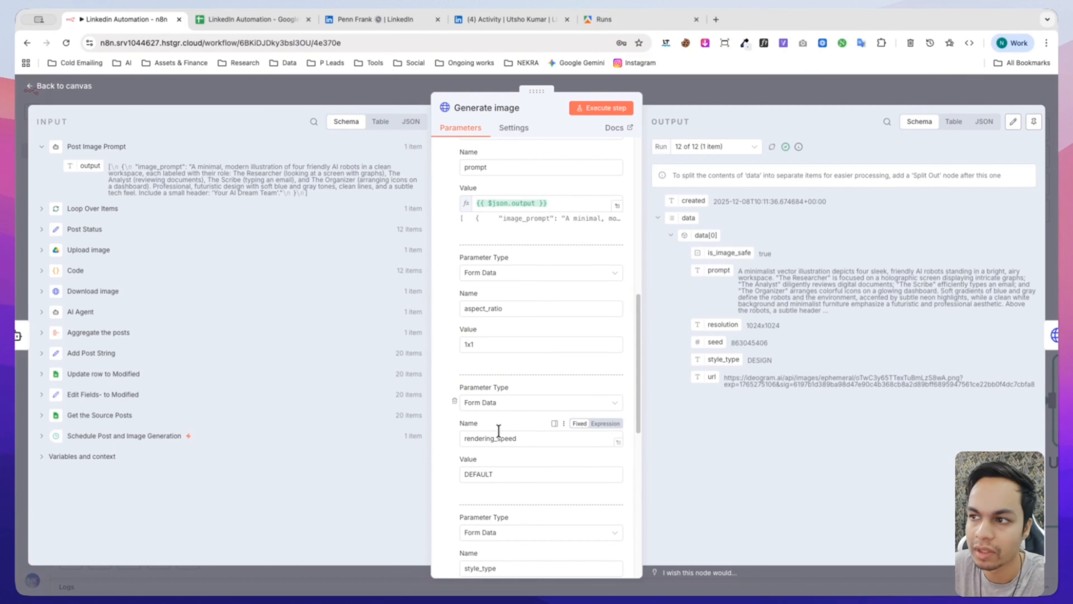
scroll(528, 328, "down", 2)
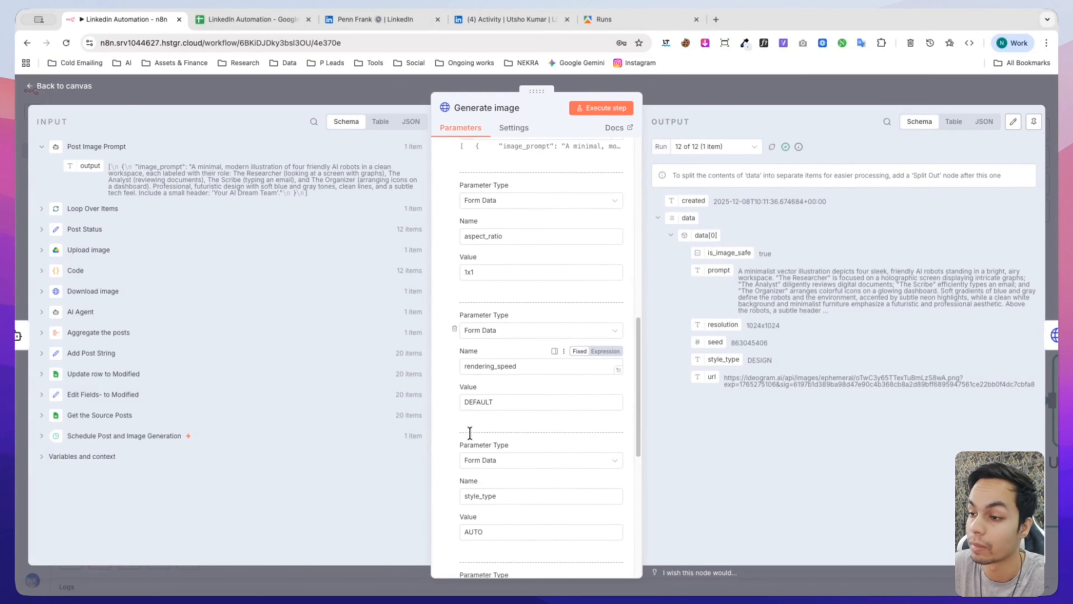
scroll(441, 465, "down", 6)
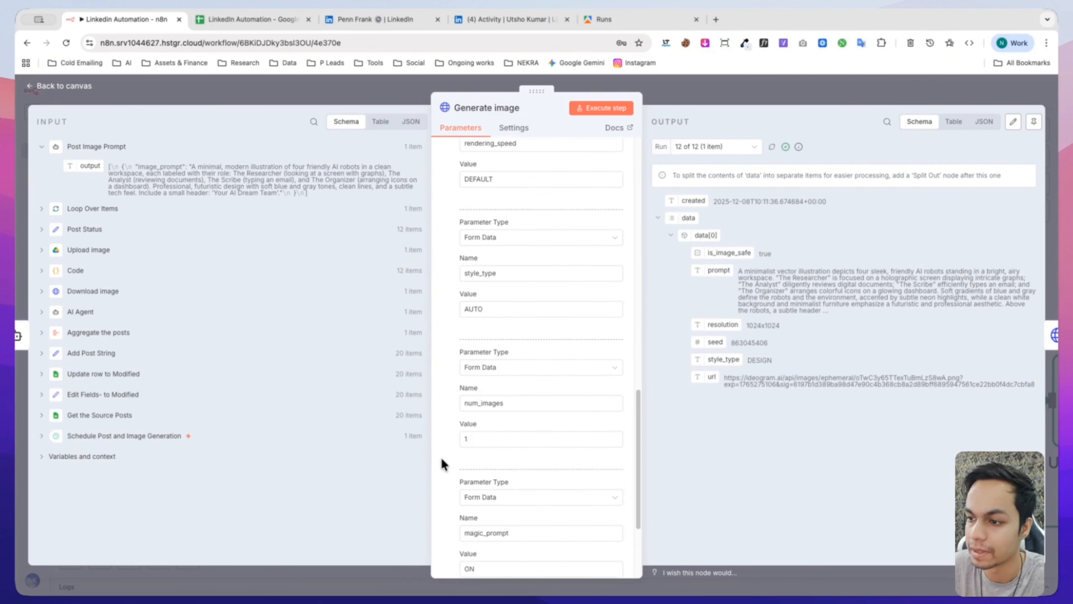
scroll(441, 465, "down", 3)
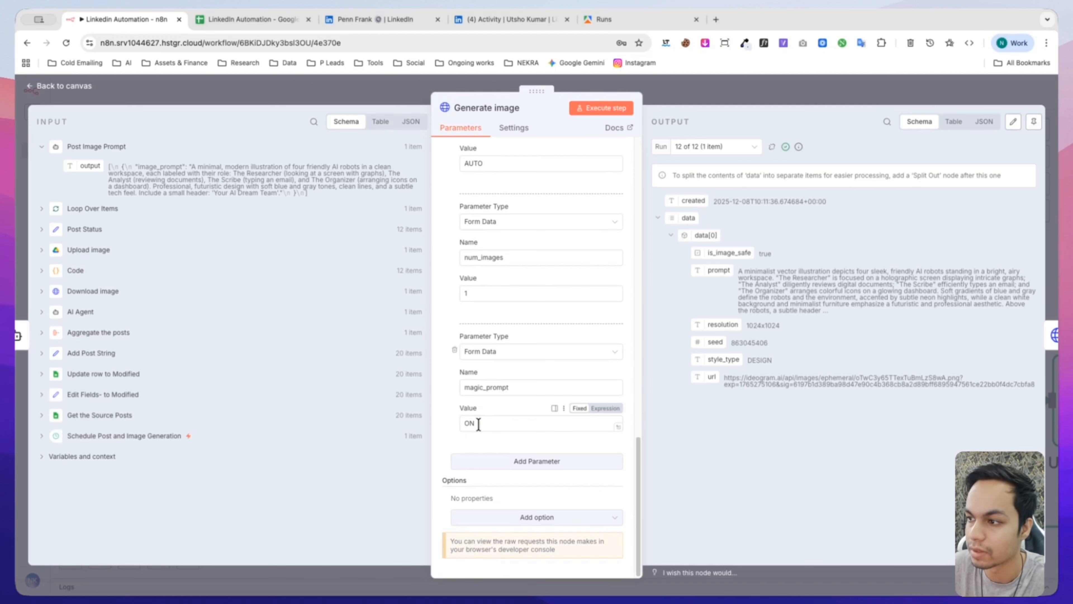
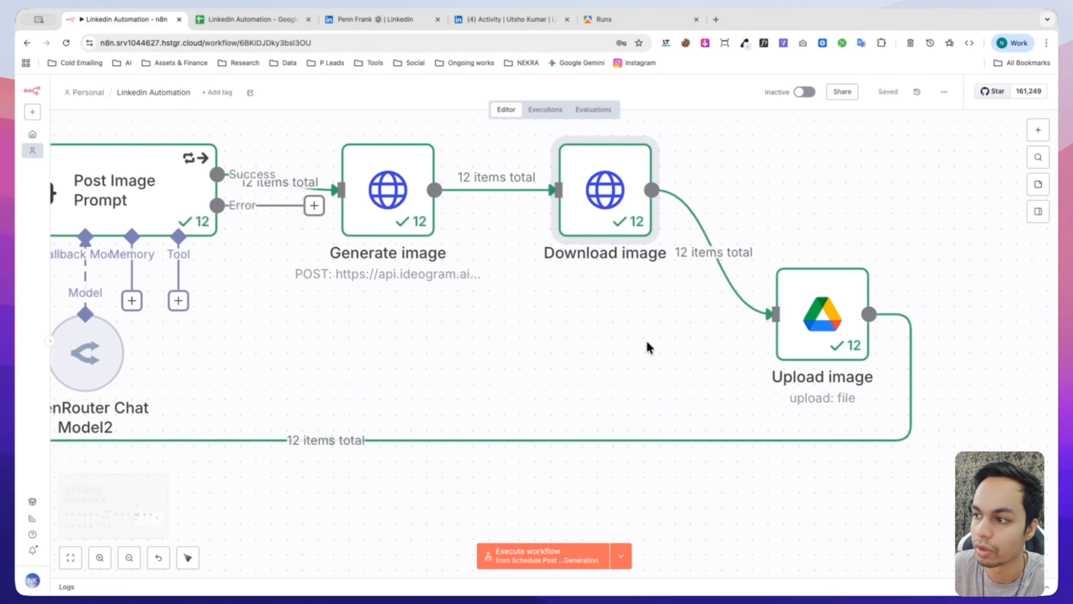
Step: Check the Upload image node's Google Drive settings, including its parent folder, and find the Append Generated Posts node on the canvas
double_click(832, 302)
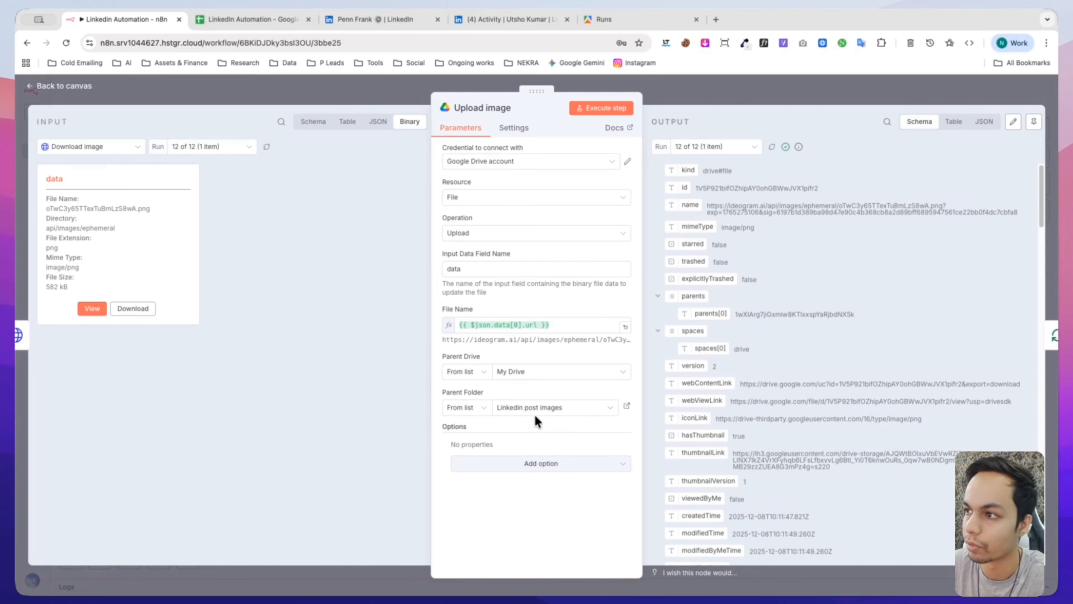
left_click(704, 95)
scroll(693, 334, "down", 3)
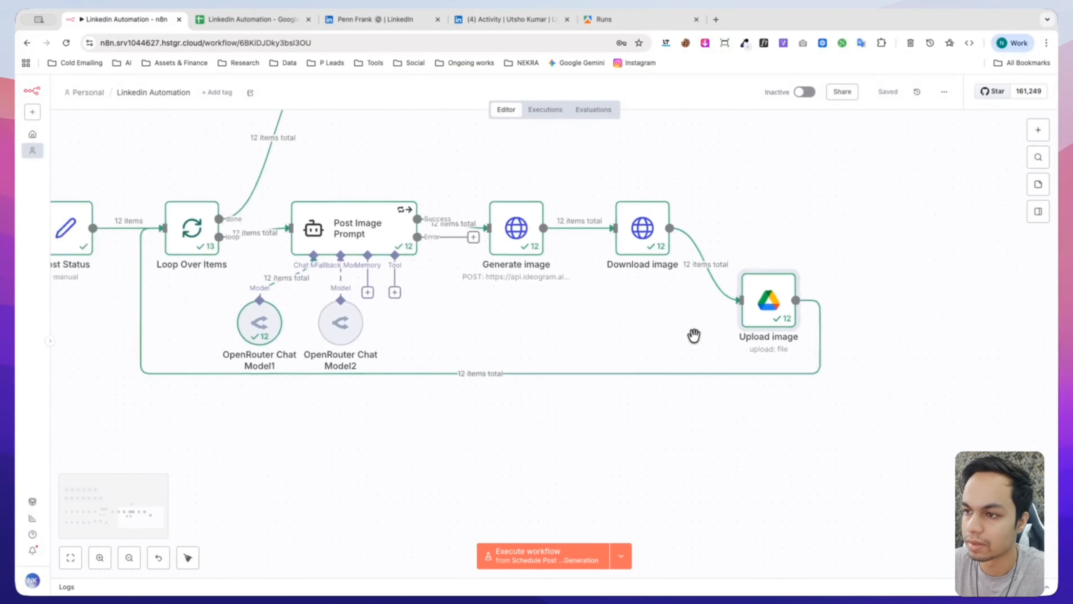
scroll(693, 333, "up", 6)
scroll(388, 286, "up", 5)
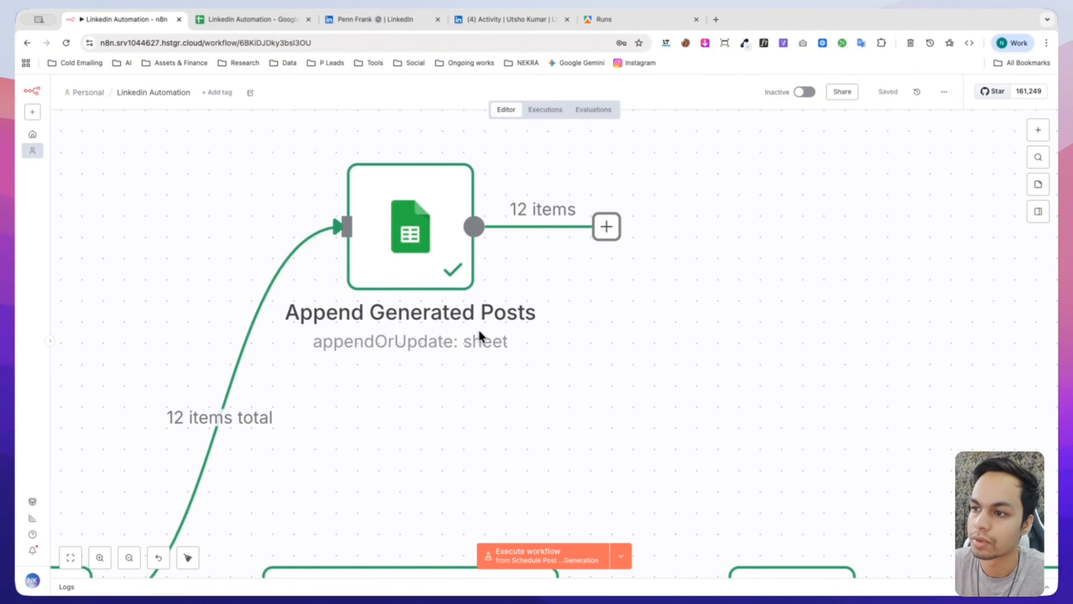
Step: Switch to the LinkedIn Automation spreadsheet and look over the Generated posts rows from the Content column down to the last entry
left_click(245, 19)
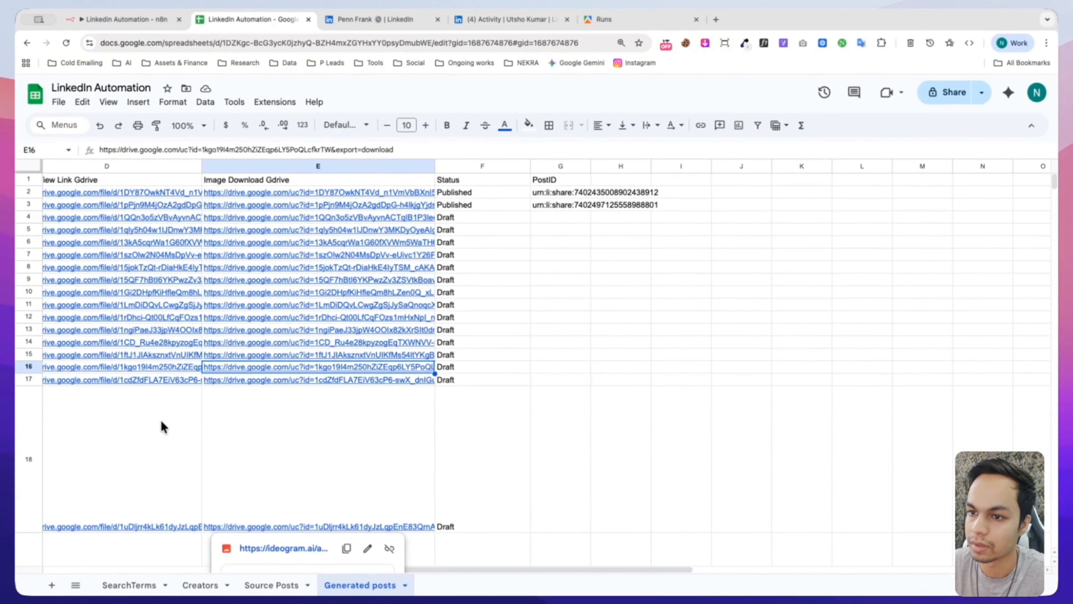
scroll(160, 427, "left", 5)
scroll(160, 427, "down", 5)
scroll(161, 427, "down", 3)
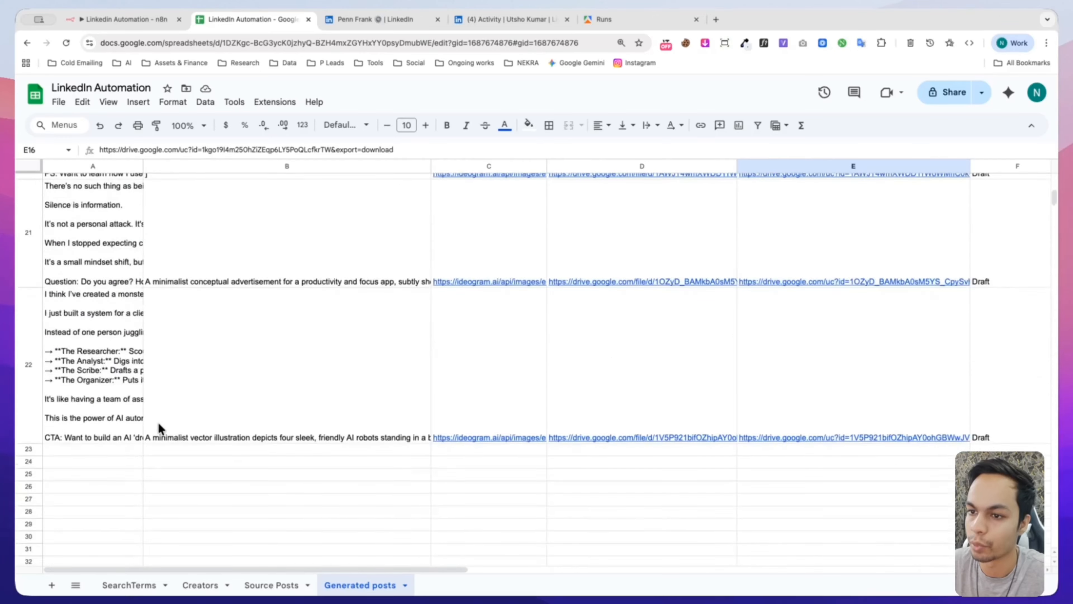
scroll(160, 427, "up", 15)
Step: Inspect row 18's content, image prompt, Ideogram image link and Google Drive view link
left_click(89, 425)
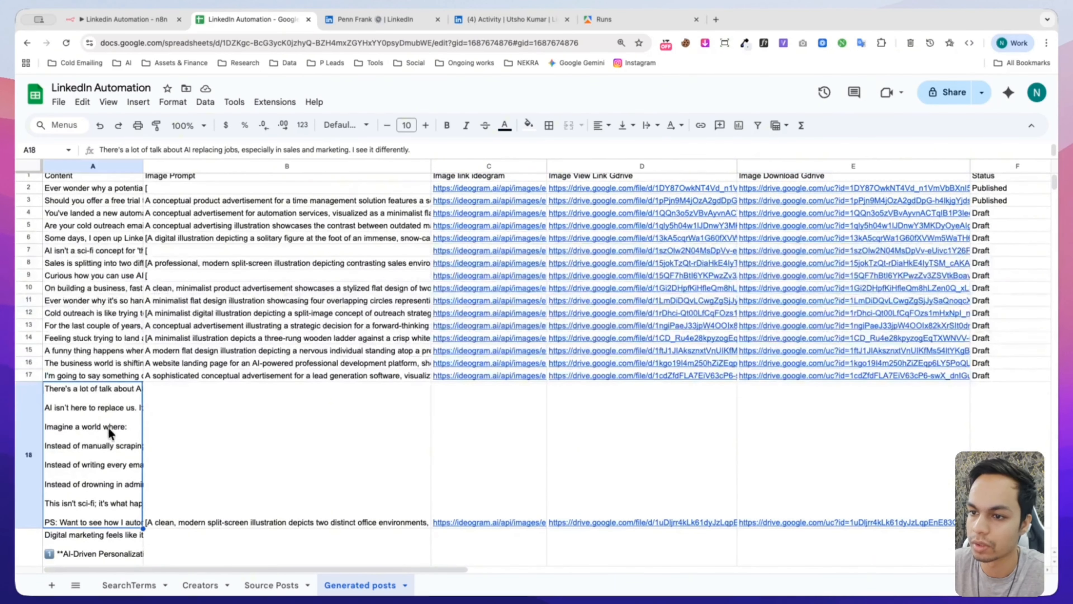
left_click(161, 433)
scroll(477, 447, "down", 2)
left_click(485, 434)
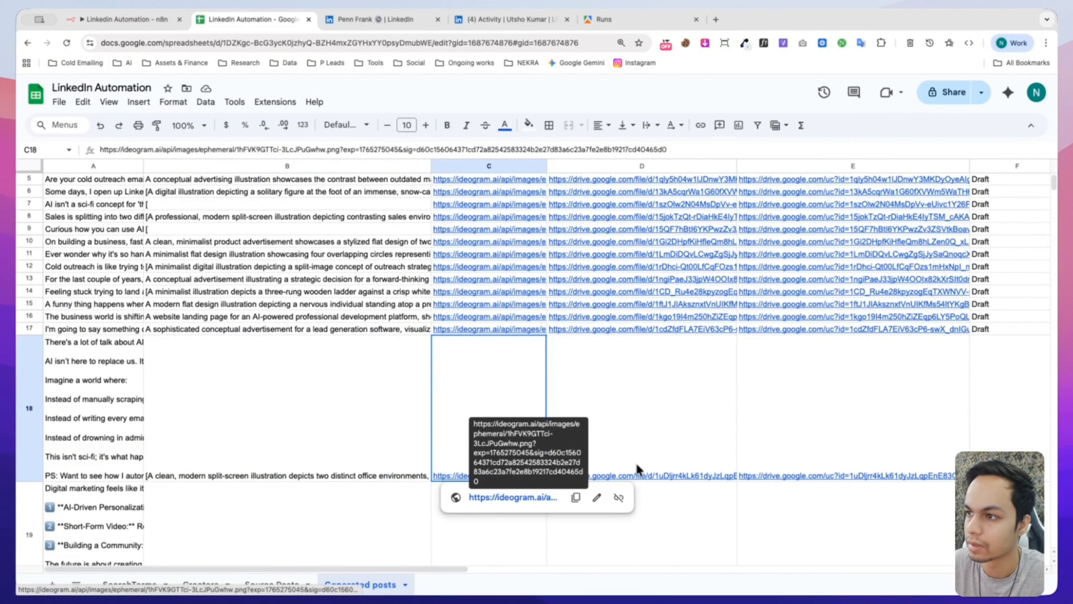
left_click(668, 435)
scroll(667, 434, "up", 3)
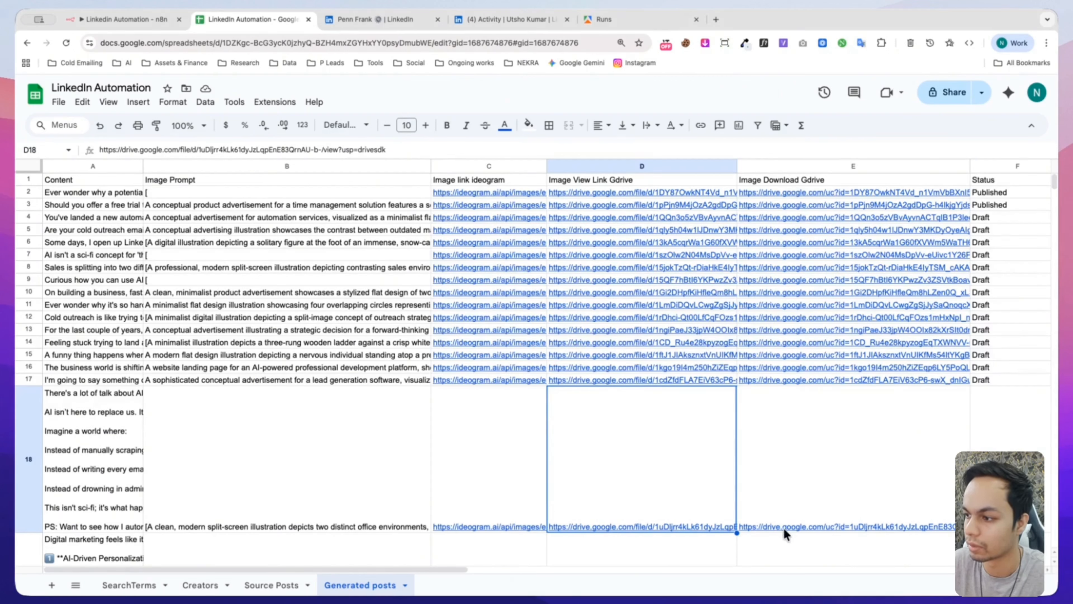
Step: Preview row 18's Google Drive image links, view the image at full size from the view link, and return to the spreadsheet
mouse_move(784, 528)
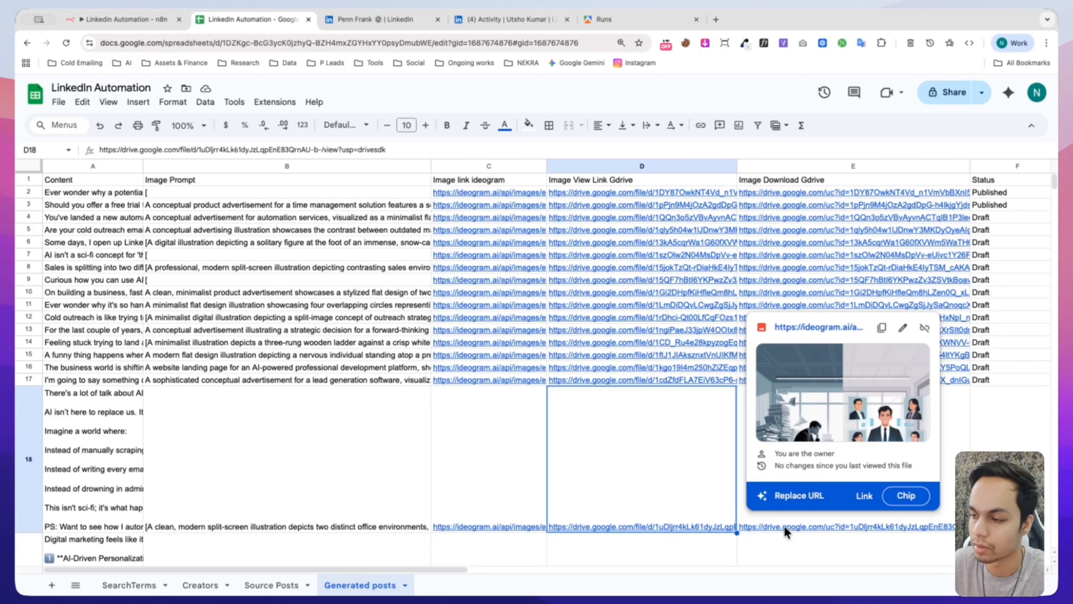
mouse_move(685, 526)
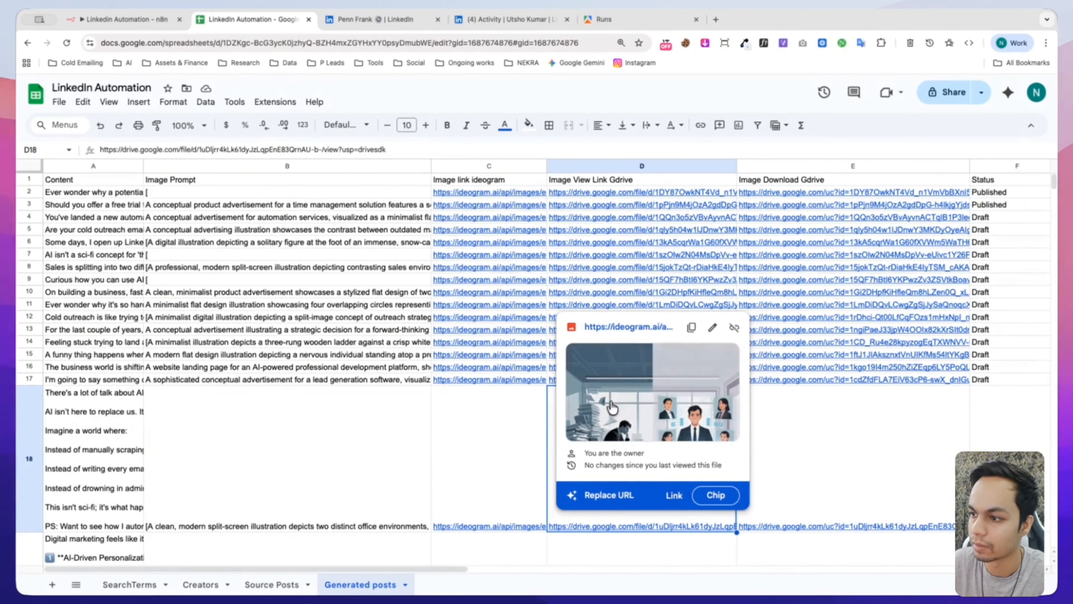
left_click(641, 406)
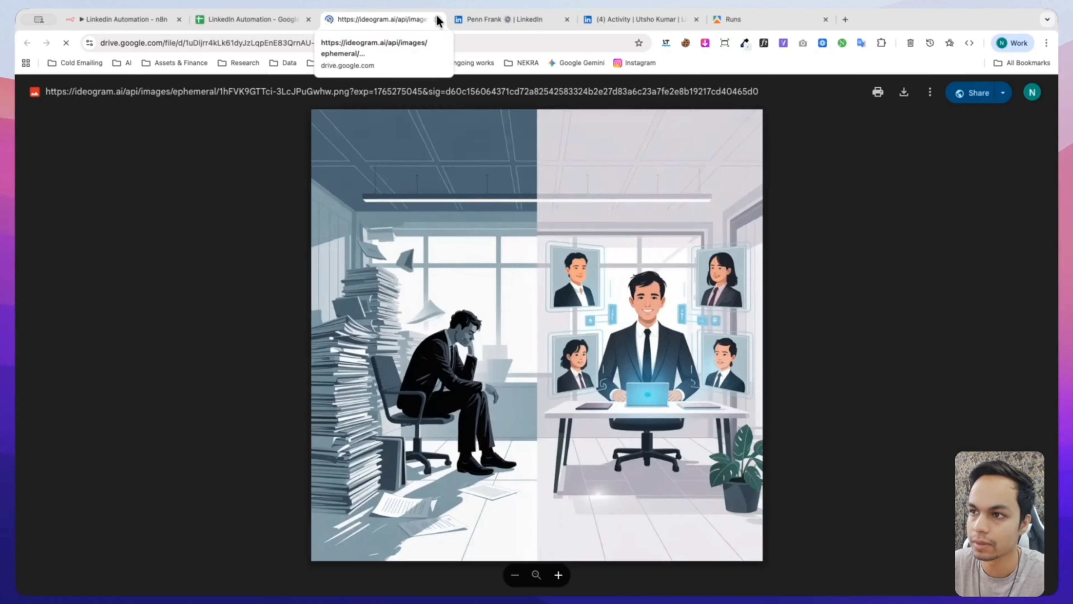
left_click(437, 20)
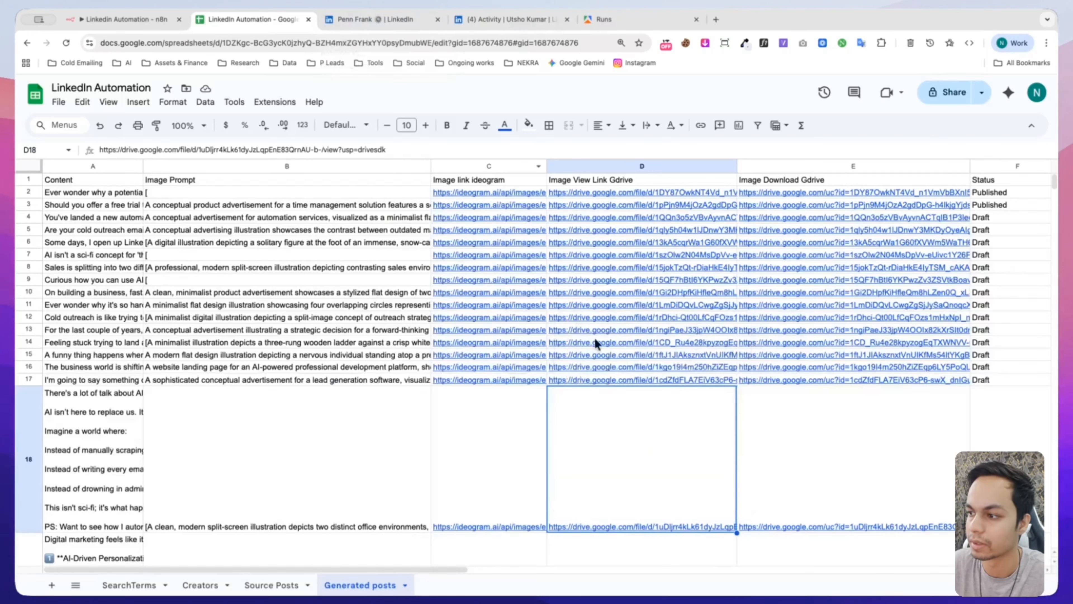
Step: Check row 18's image download link, read the full image prompt in row 22, and skim the drafted rows
left_click(828, 489)
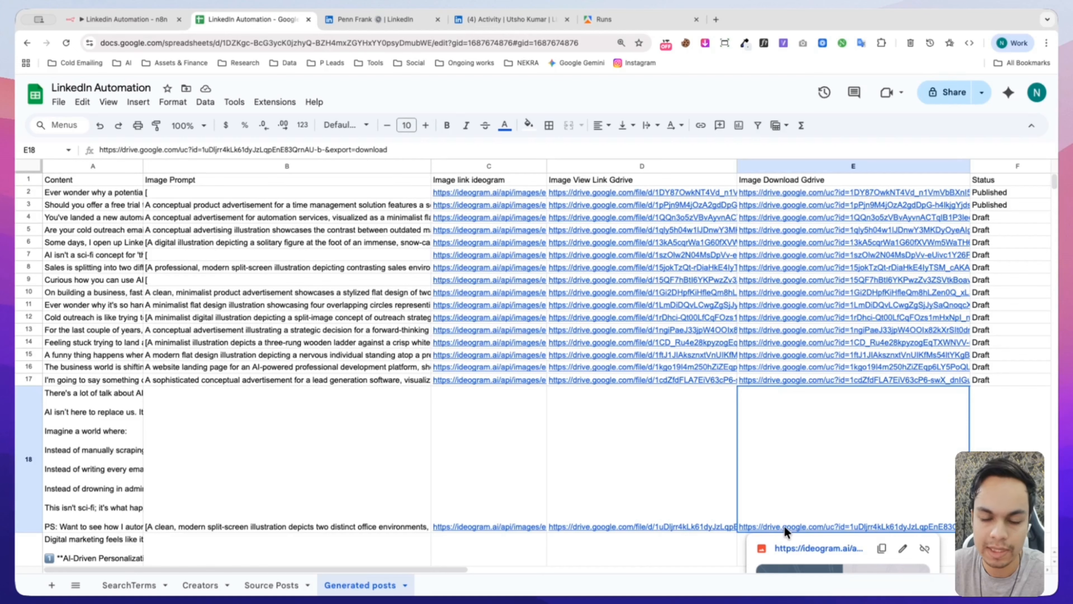
left_click(296, 546)
scroll(305, 425, "down", 5)
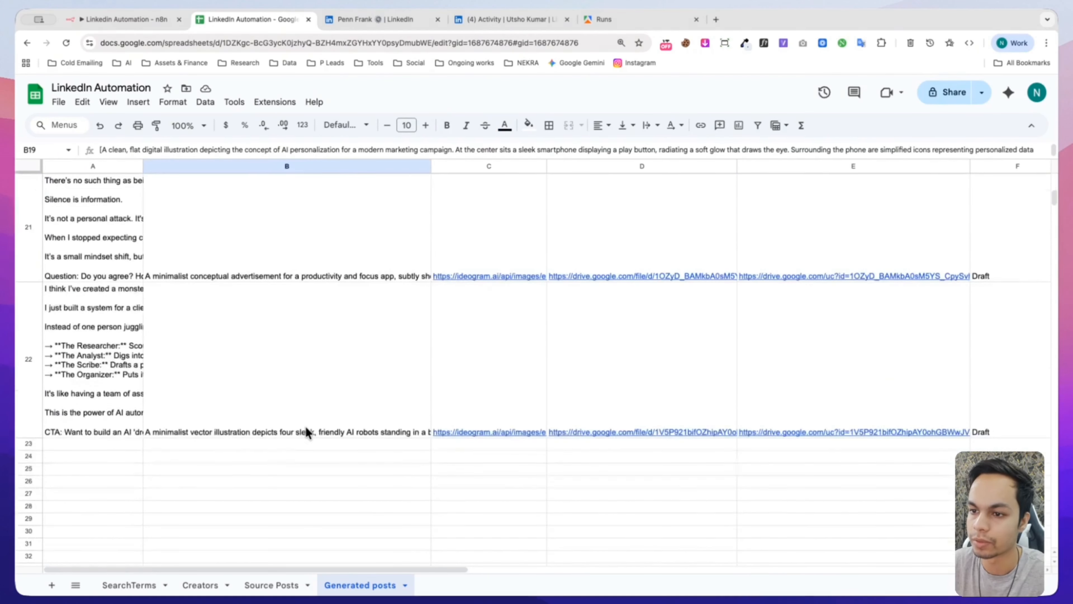
double_click(359, 431)
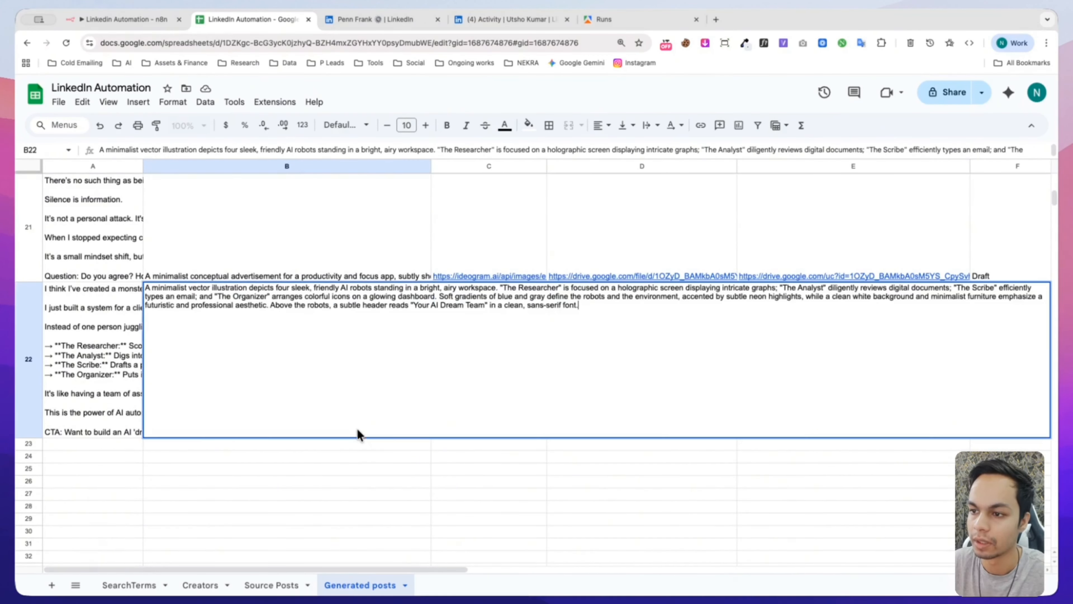
left_click(360, 469)
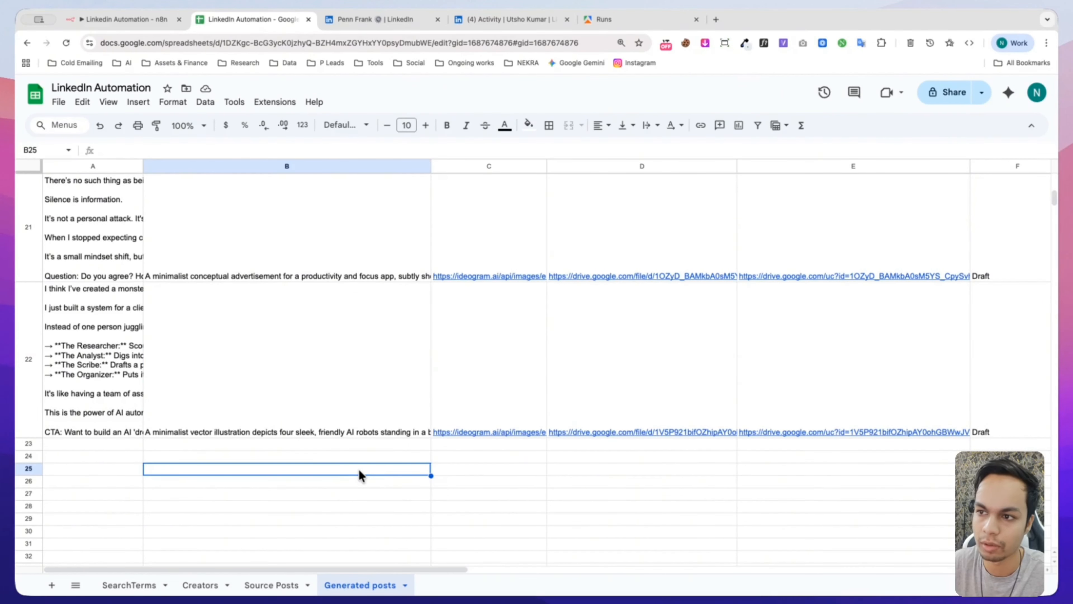
scroll(360, 474, "up", 10)
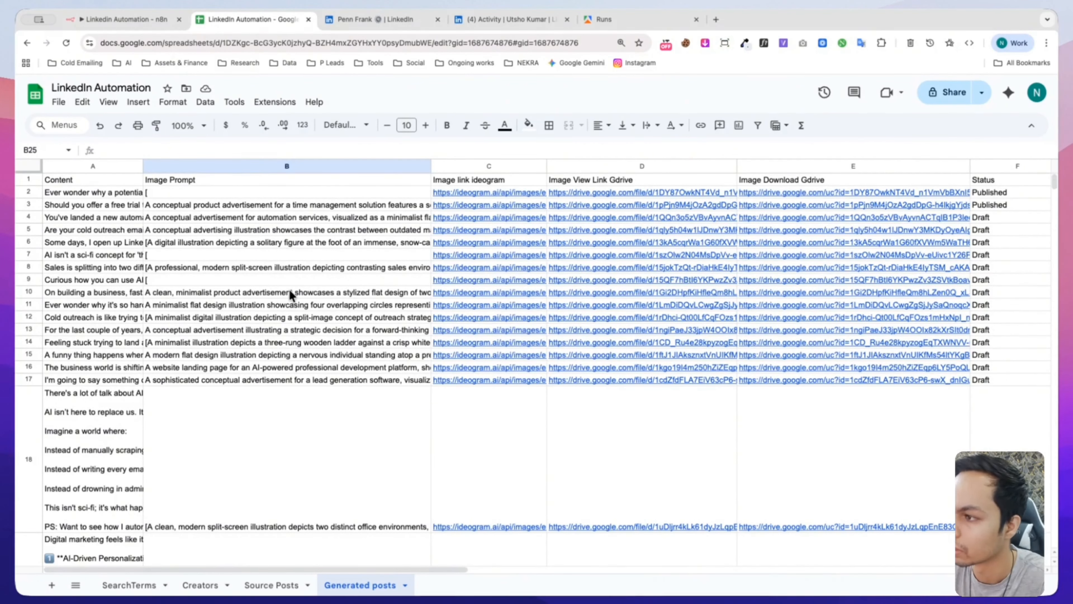
scroll(290, 291, "down", 6)
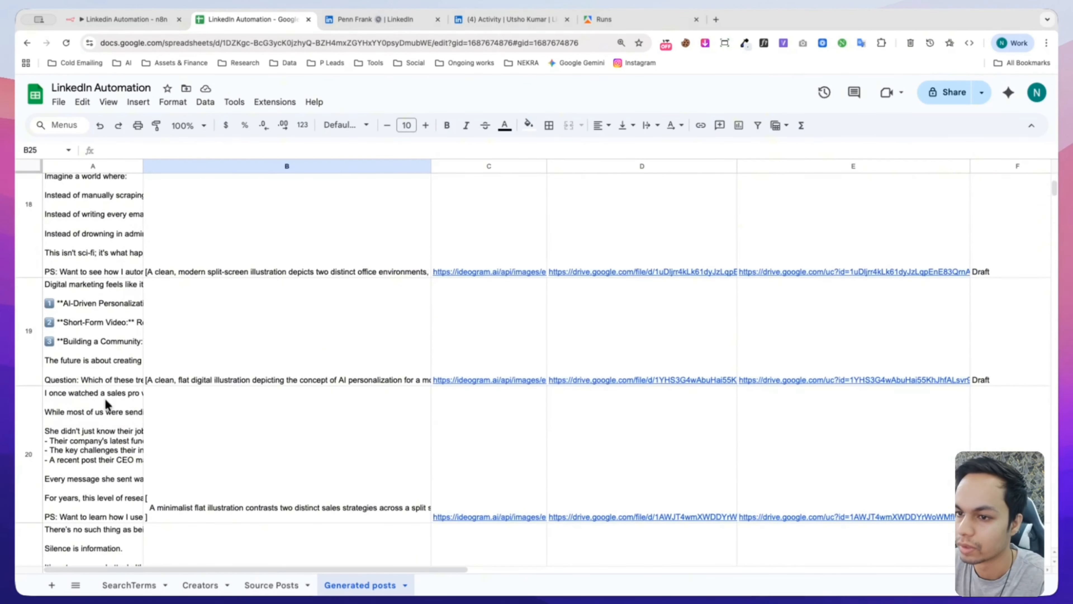
scroll(73, 419, "down", 3)
scroll(73, 417, "up", 7)
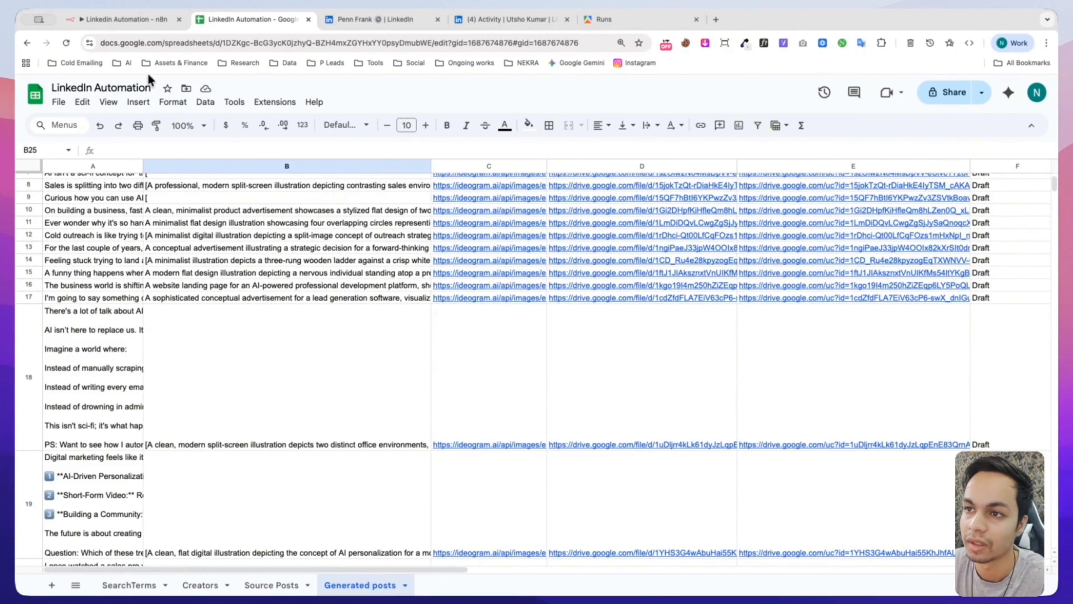
Step: Return to the n8n workflow and execute the publishing branch from the Schedule Trigger LinkedIn Post node
left_click(129, 19)
scroll(197, 275, "down", 10)
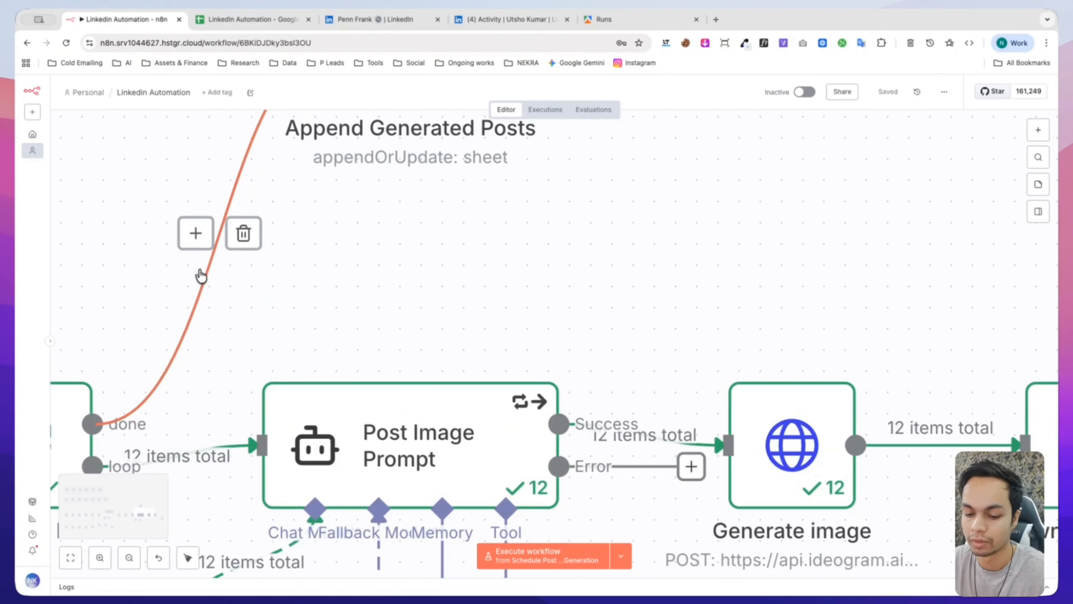
scroll(429, 218, "down", 8)
scroll(692, 279, "left", 8)
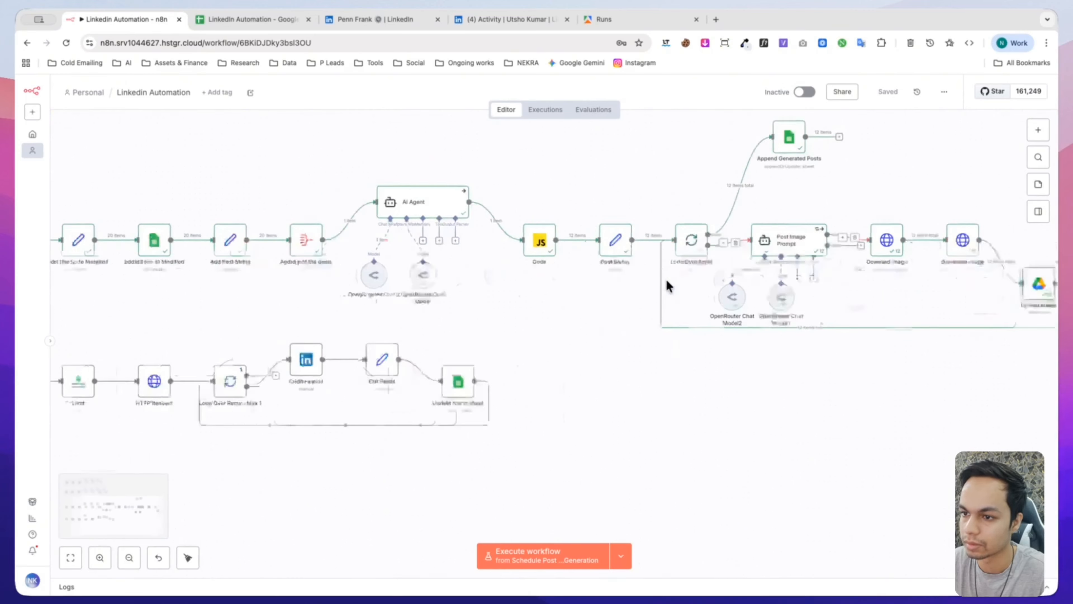
scroll(105, 431, "up", 5)
scroll(170, 437, "down", 1)
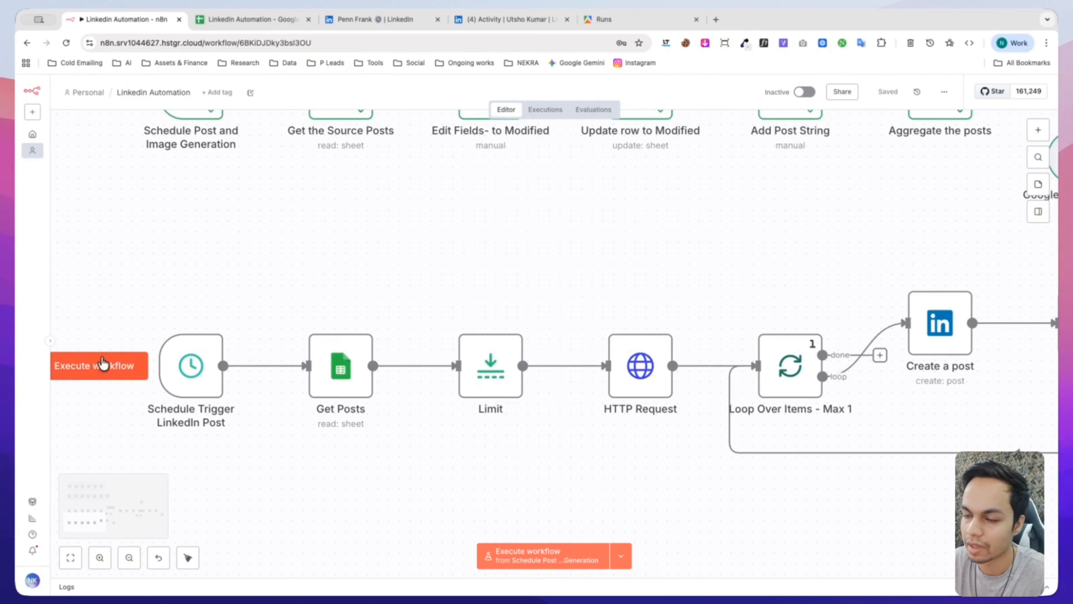
left_click(107, 366)
scroll(113, 459, "down", 1)
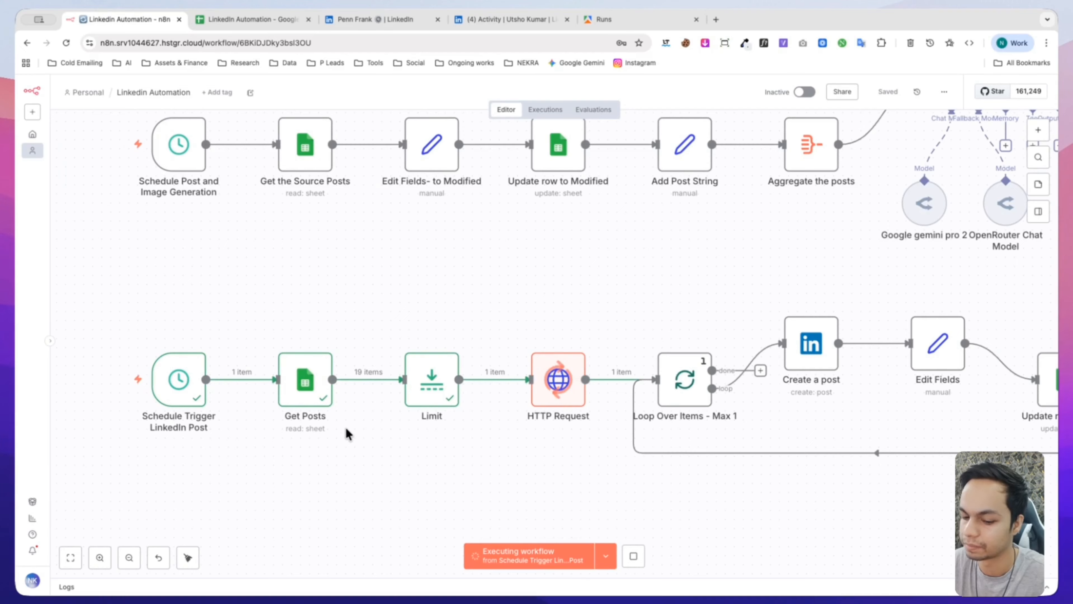
scroll(346, 433, "down", 1)
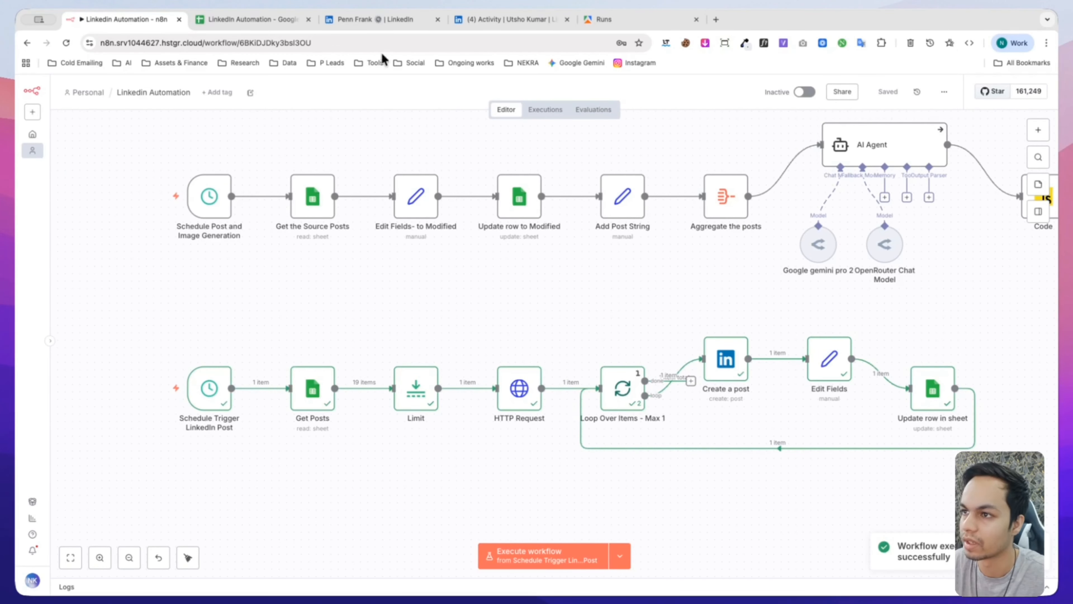
Step: Switch to the LinkedIn activity page, reload it, and read the newest post's expanded text and image
left_click(478, 26)
scroll(186, 245, "up", 10)
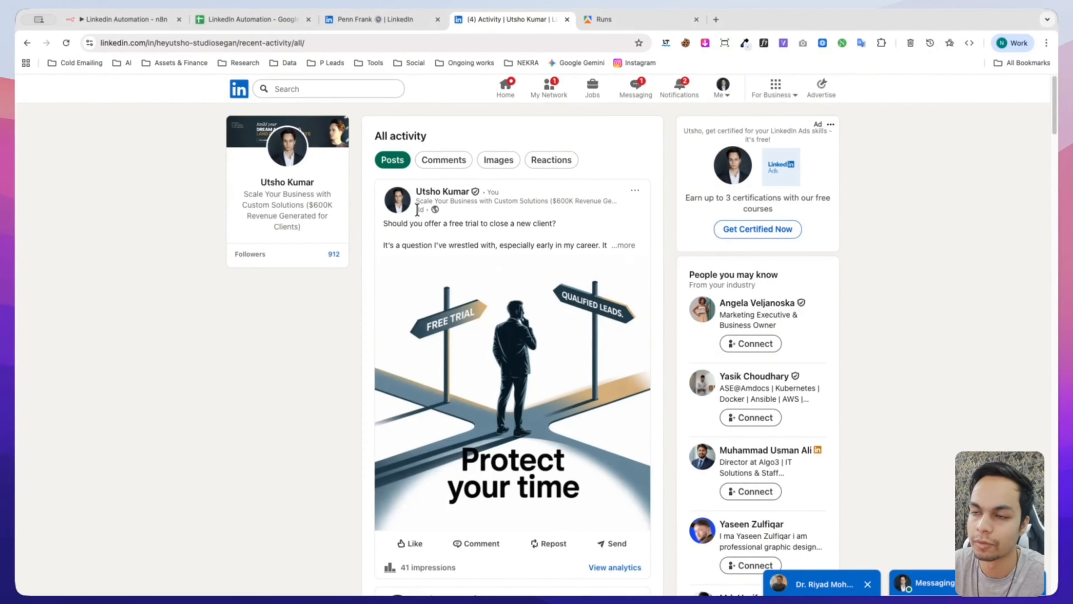
left_click(68, 44)
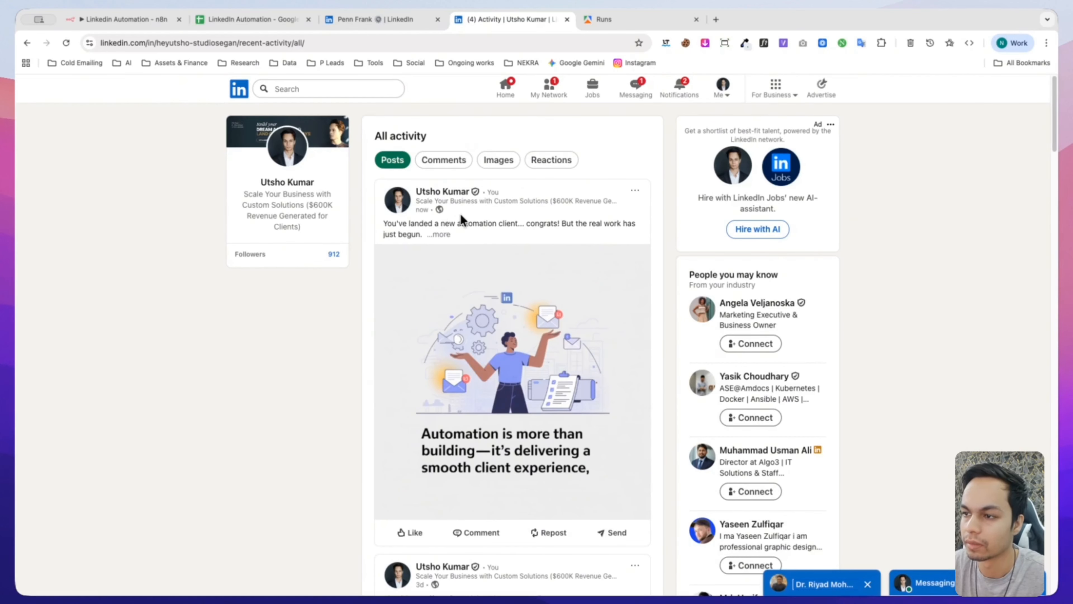
left_click(438, 235)
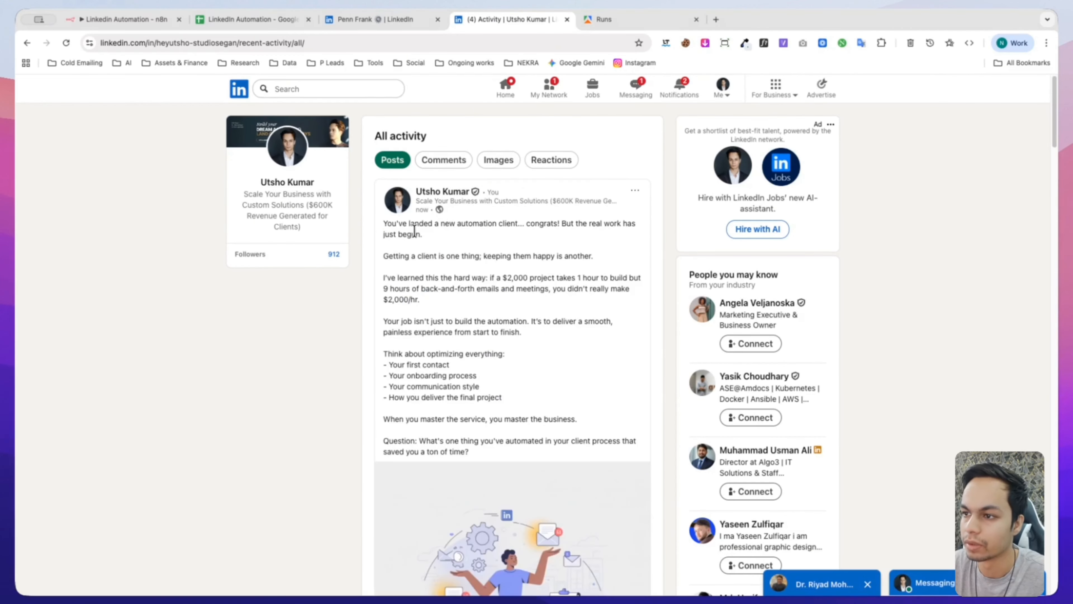
scroll(393, 393, "down", 2)
scroll(465, 461, "down", 5)
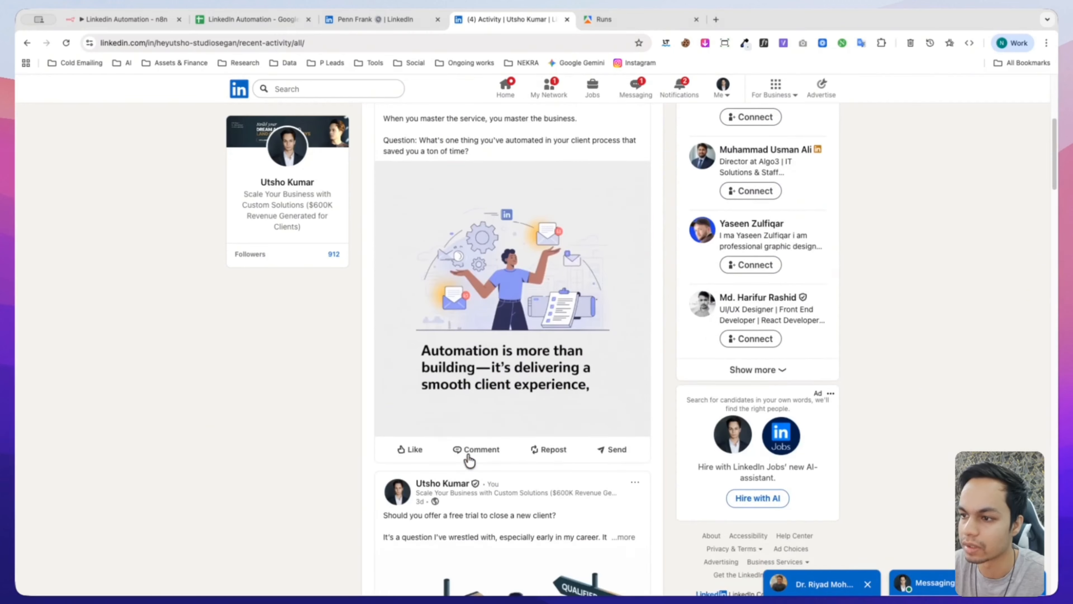
scroll(470, 463, "up", 7)
scroll(438, 419, "down", 1)
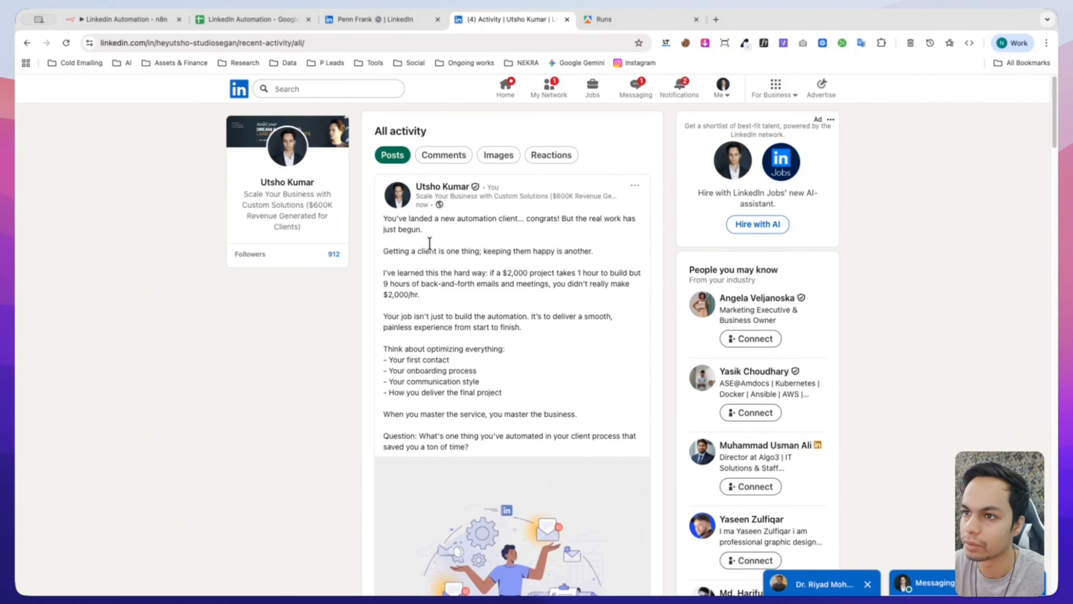
Step: Go back to the n8n workflow and examine the publishing branch's Schedule Trigger LinkedIn Post, Get Posts and Limit nodes
left_click(115, 25)
mouse_move(158, 406)
scroll(160, 393, "down", 2)
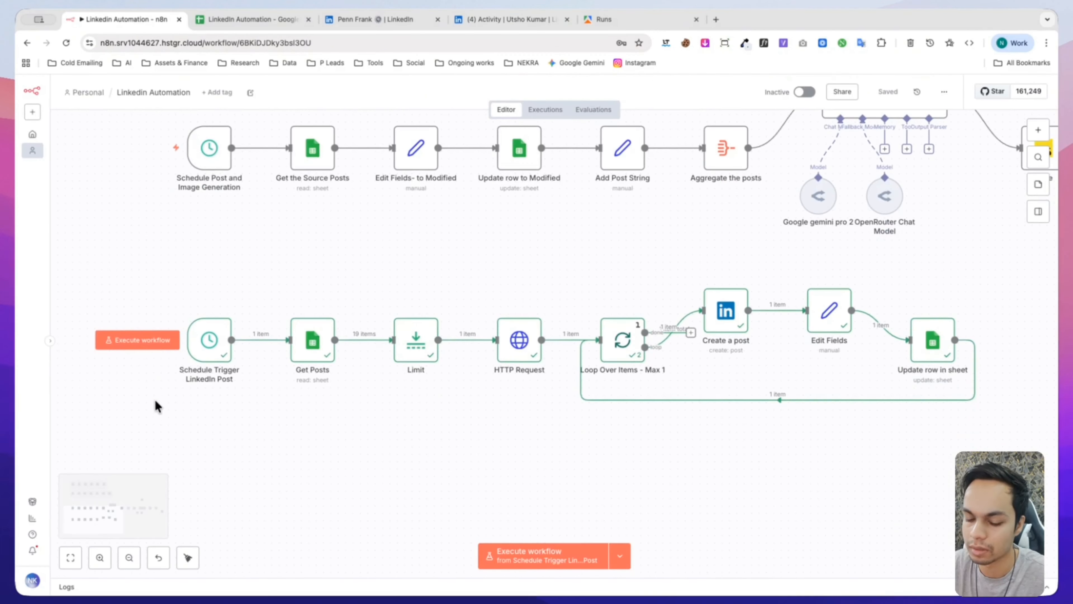
scroll(190, 373, "up", 5)
scroll(190, 374, "up", 5)
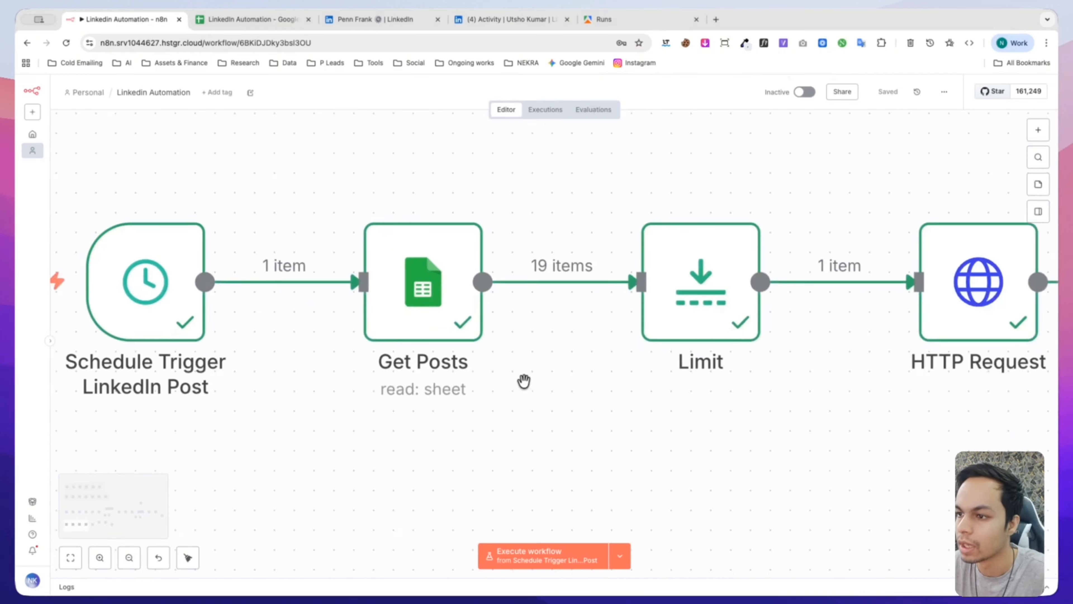
mouse_move(424, 316)
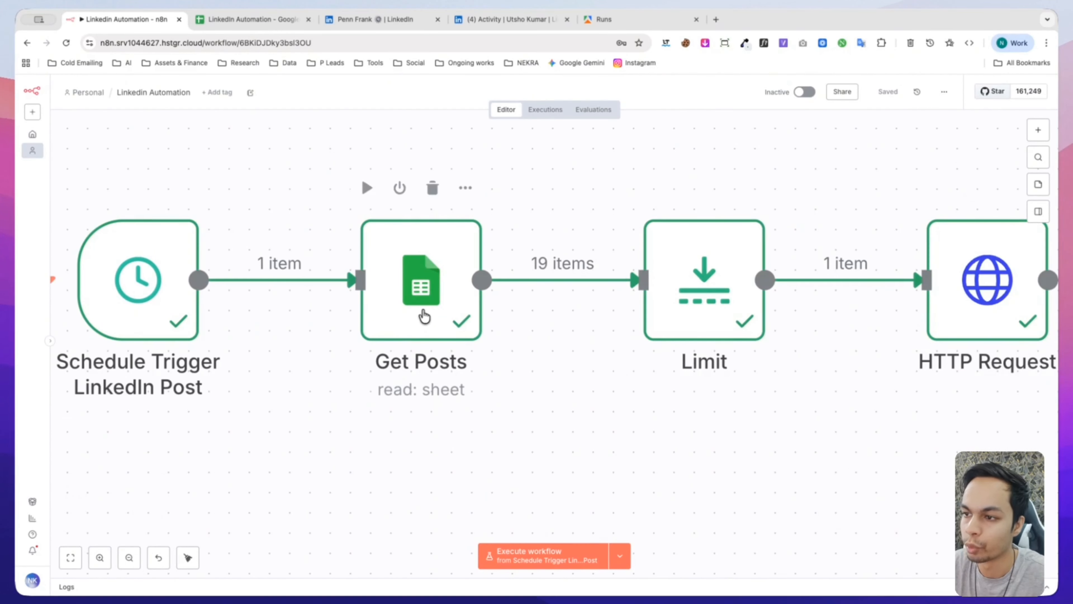
mouse_move(564, 279)
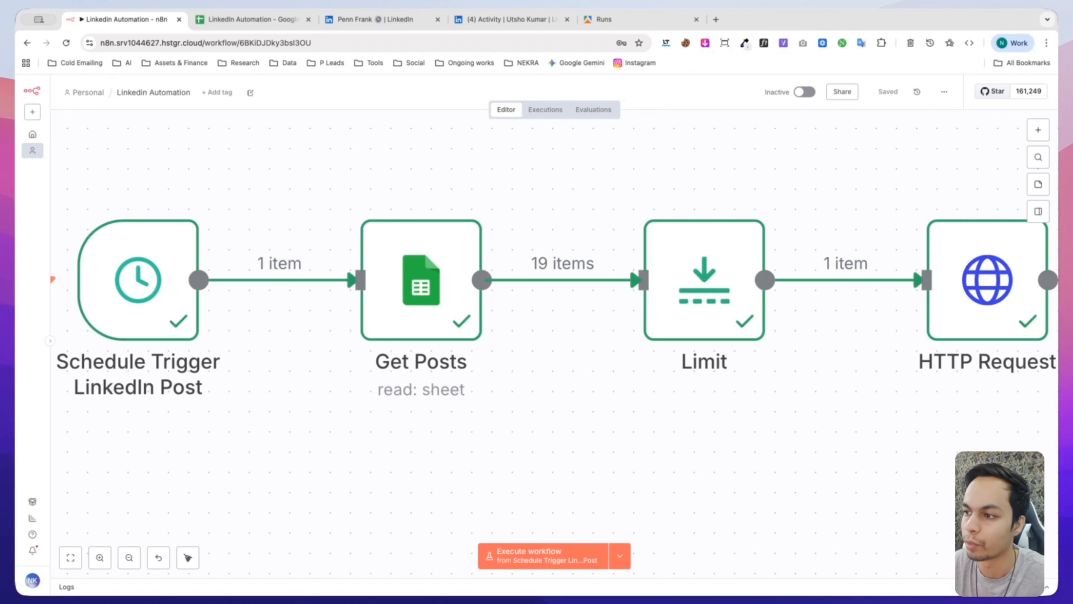
scroll(896, 455, "up", 2)
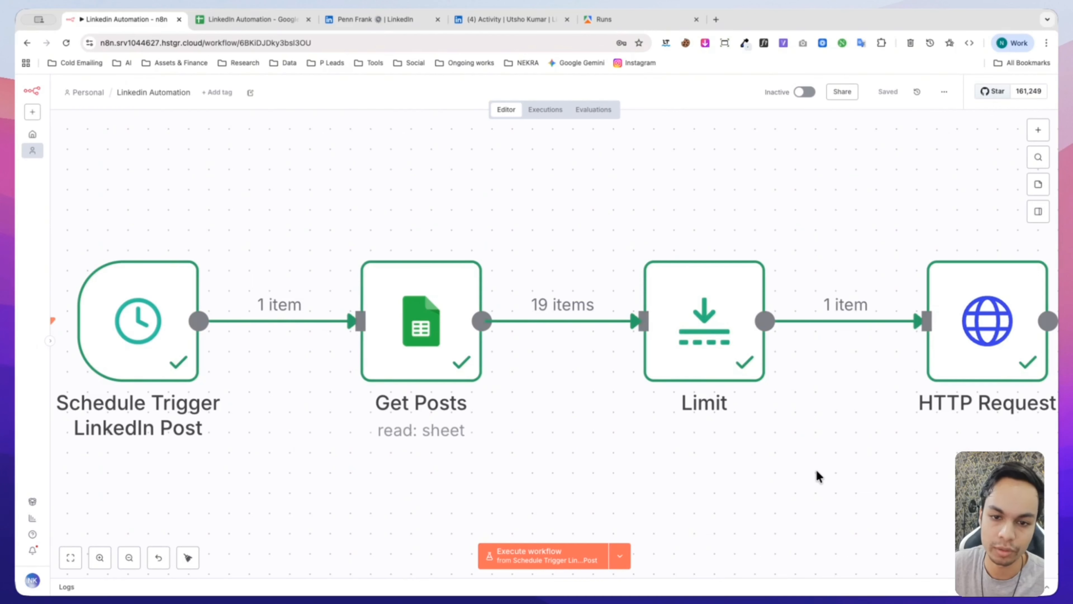
Step: Examine the publishing branch's HTTP Request node, including its image download URL, redirect options and binary output
scroll(728, 458, "right", 5)
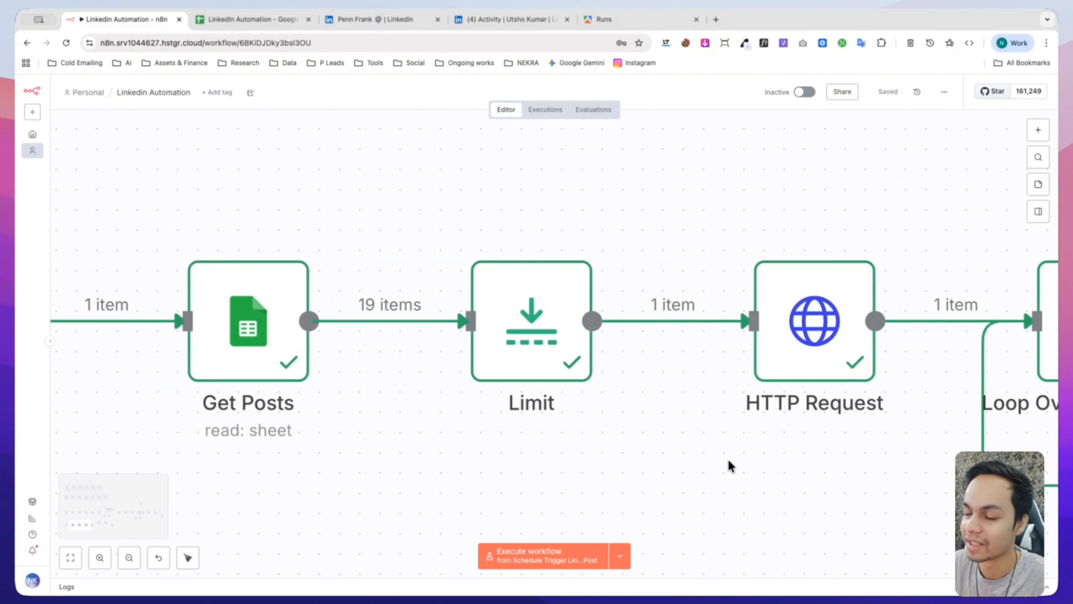
scroll(644, 427, "right", 7)
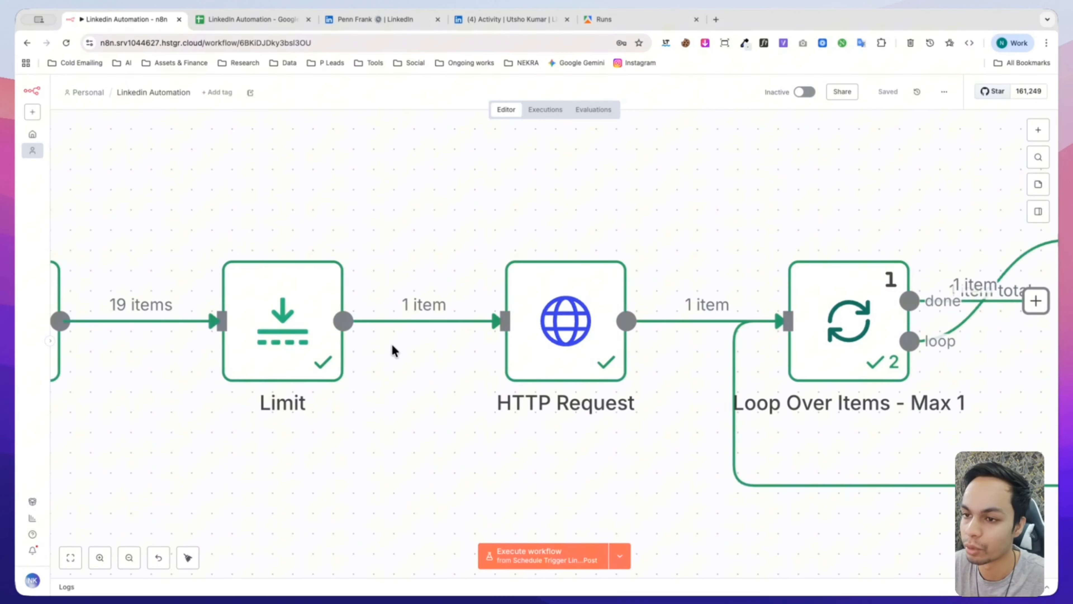
scroll(553, 465, "right", 1)
scroll(553, 465, "right", 4)
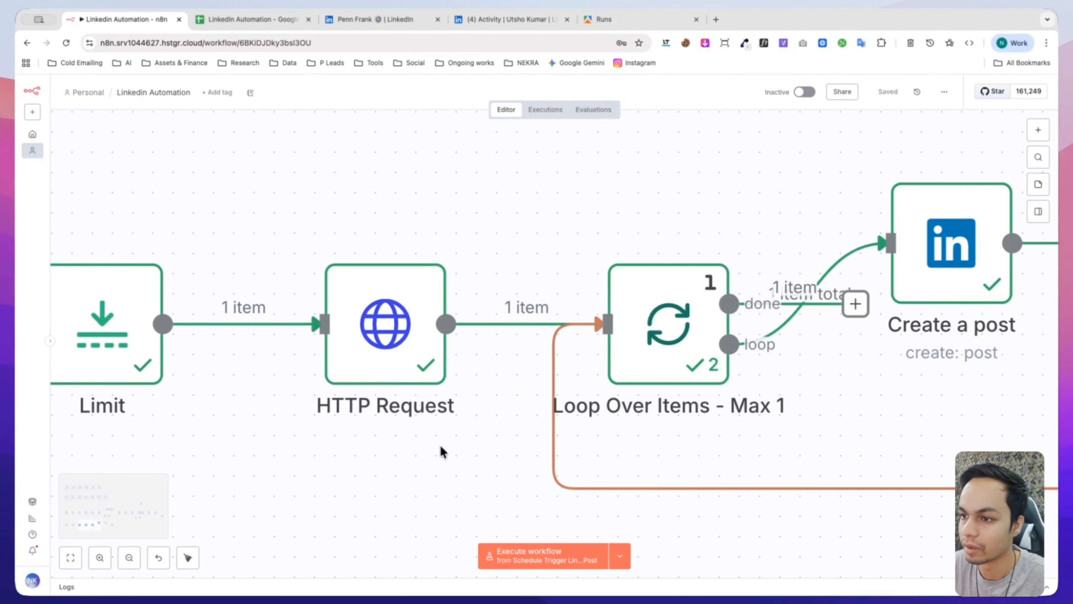
left_click(371, 330)
double_click(372, 329)
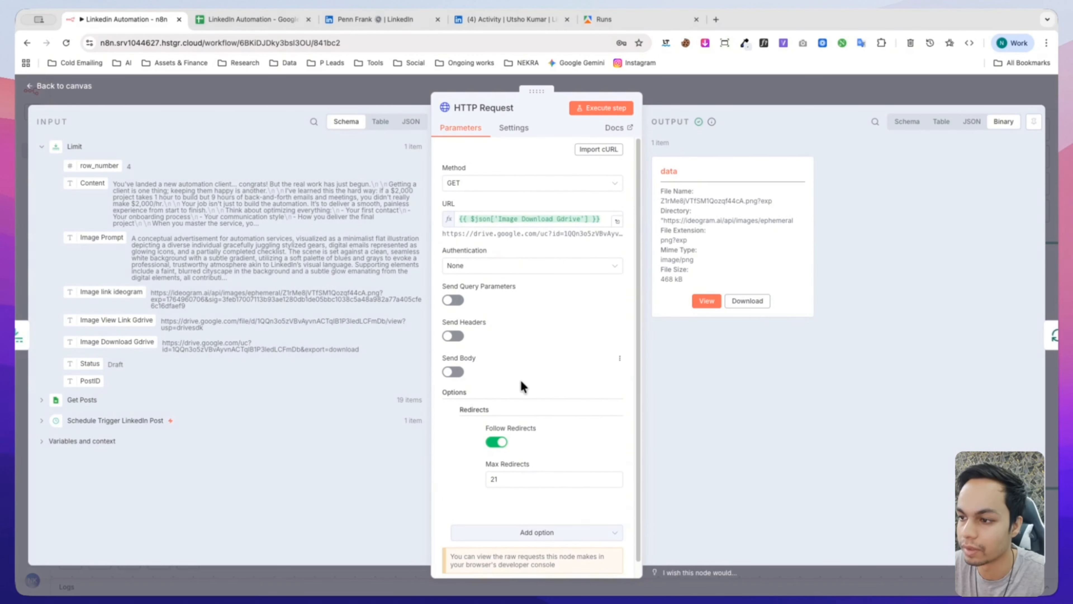
scroll(521, 380, "down", 1)
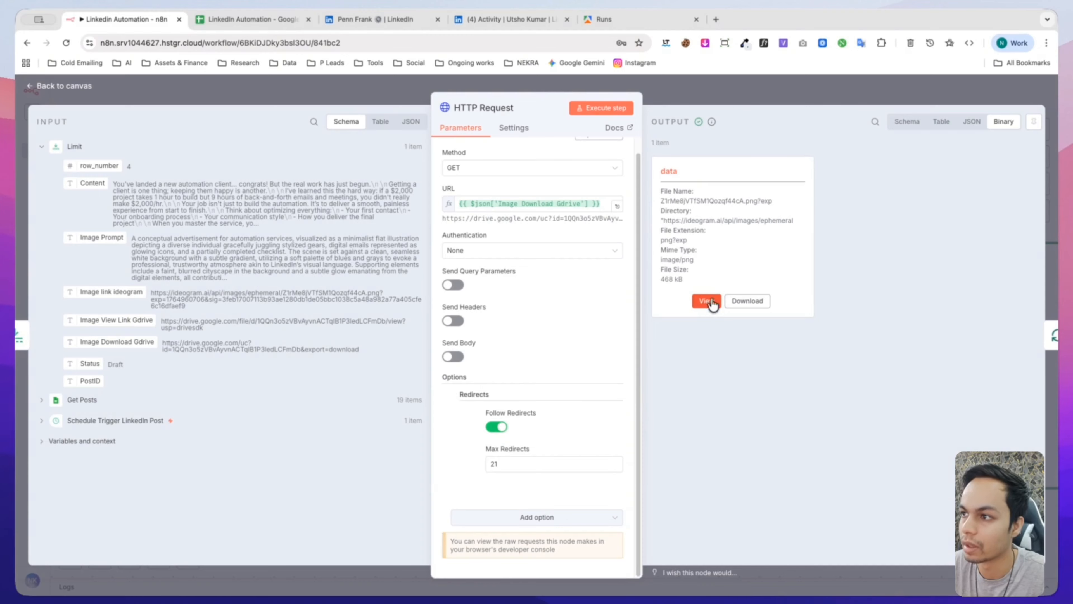
left_click(730, 96)
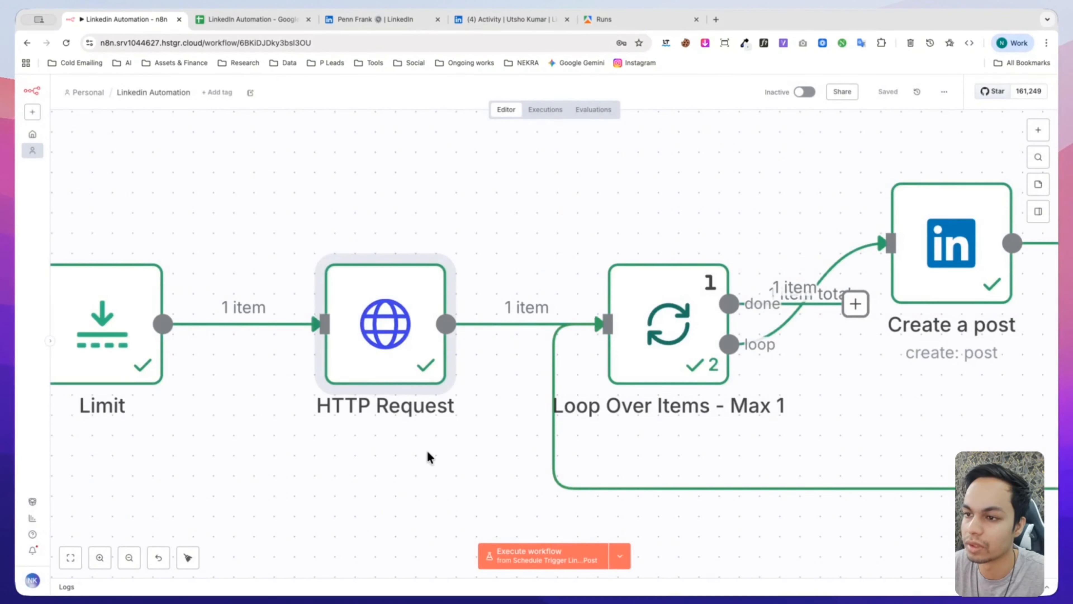
Step: Review the Loop Over Items - Max 1 node, then the Create a post node's account, Text expression, Image category and Input Binary Field settings
scroll(427, 450, "right", 10)
scroll(426, 450, "down", 1)
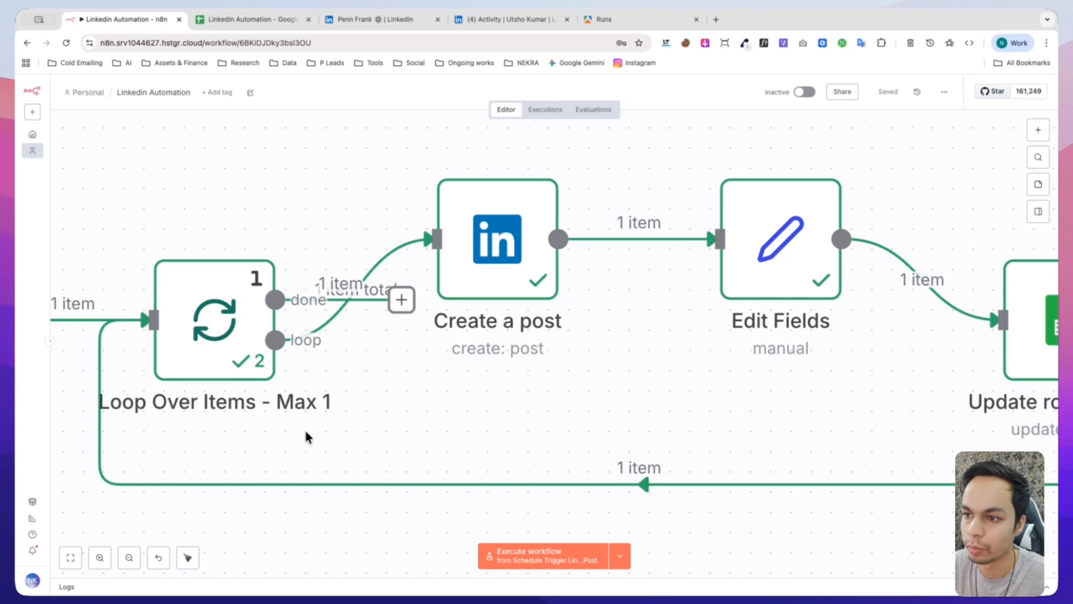
mouse_move(206, 308)
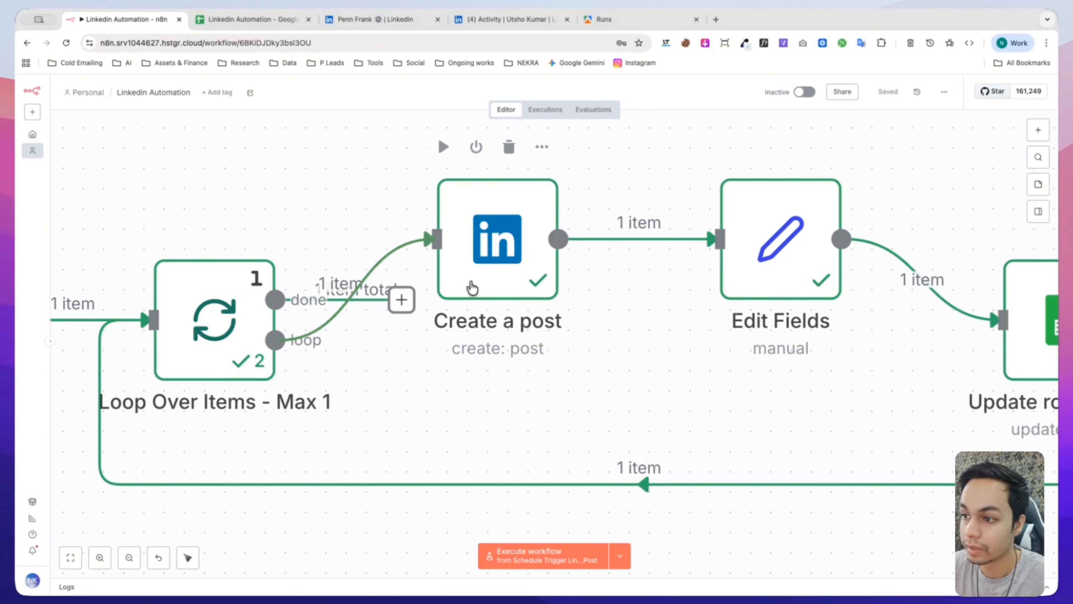
left_click(473, 287)
double_click(472, 288)
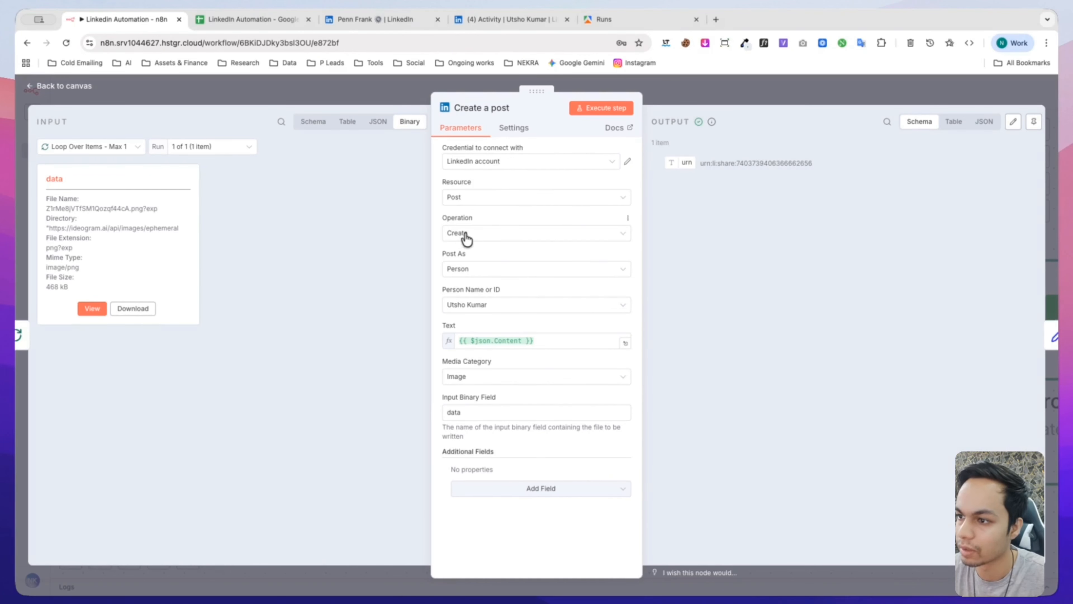
left_click(535, 341)
left_click(1024, 111)
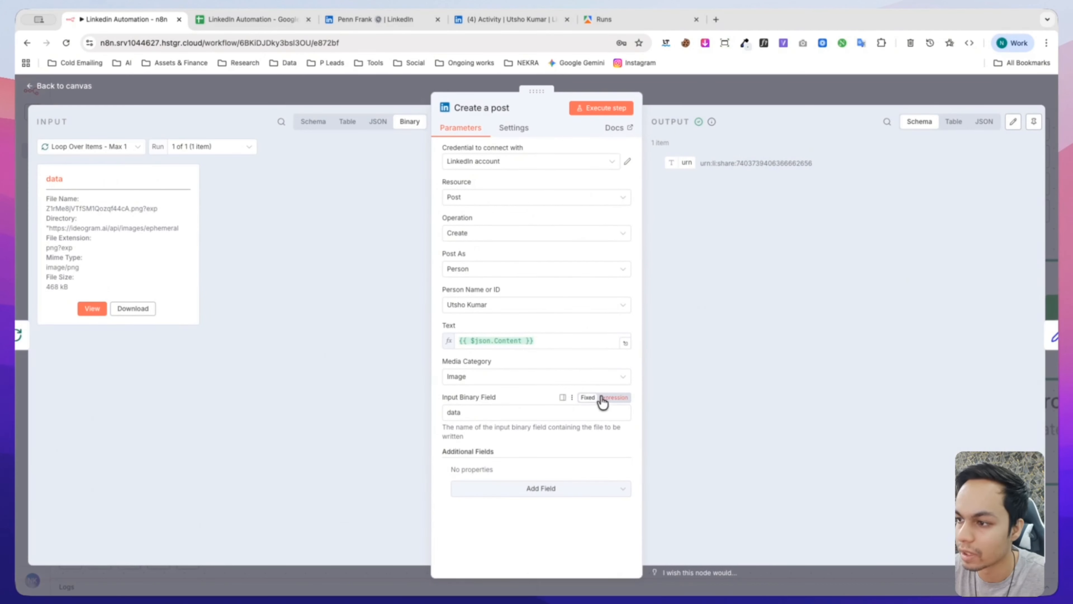
left_click(613, 397)
left_click(695, 380)
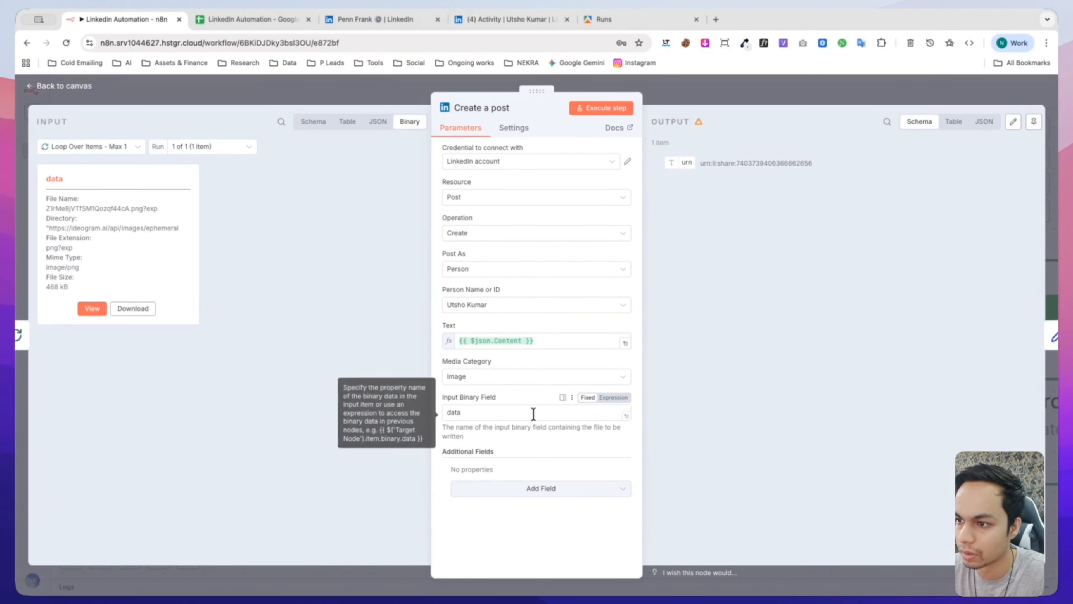
left_click(583, 397)
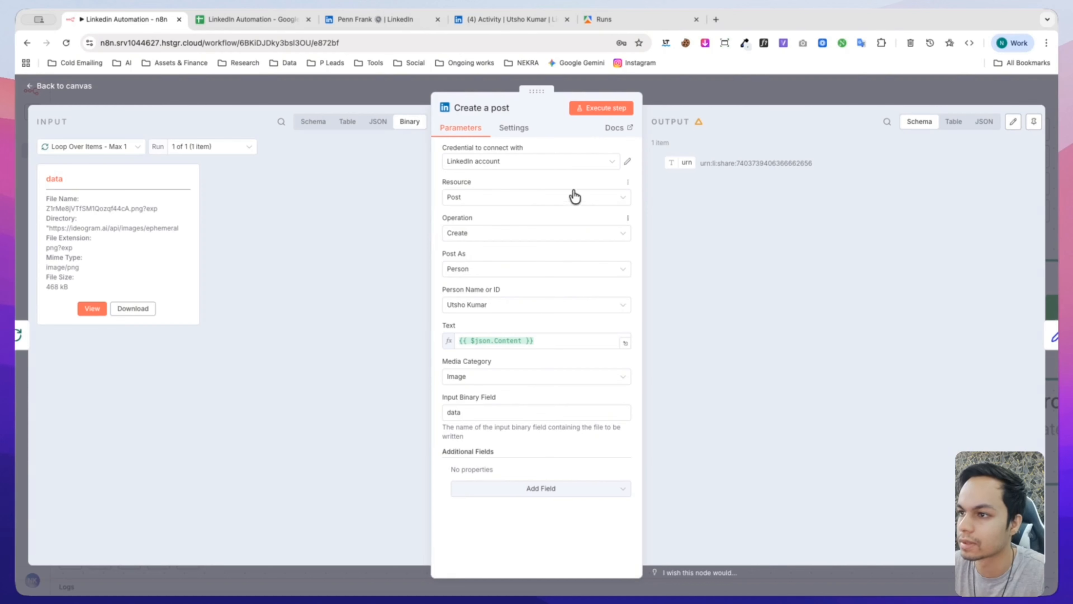
Step: Open the LinkedIn account credential and read the steps for creating a developer app in its linked n8n documentation
left_click(626, 162)
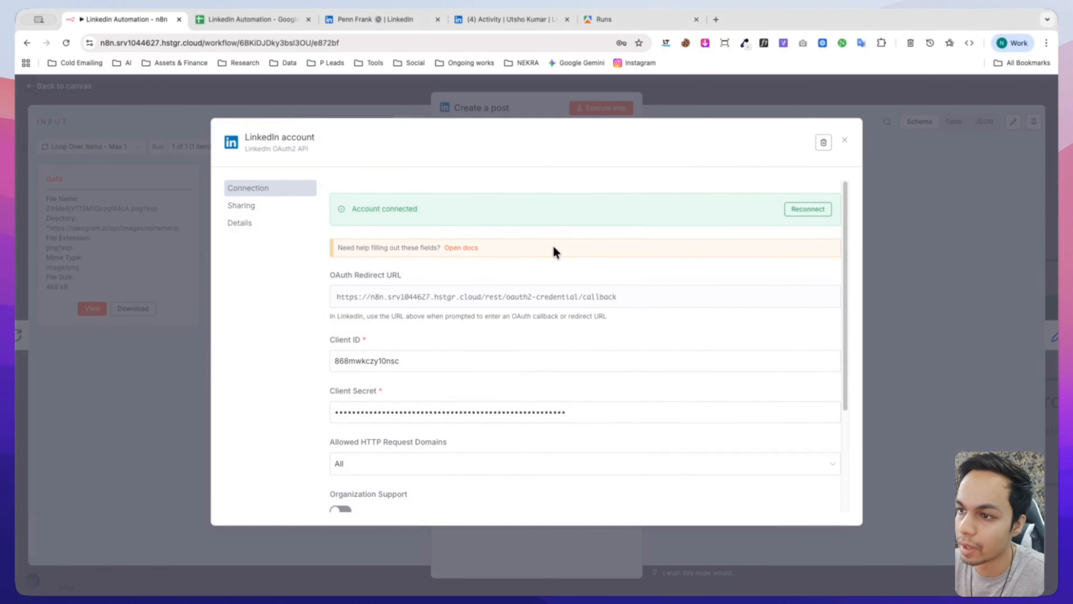
scroll(553, 245, "down", 3)
scroll(529, 331, "up", 3)
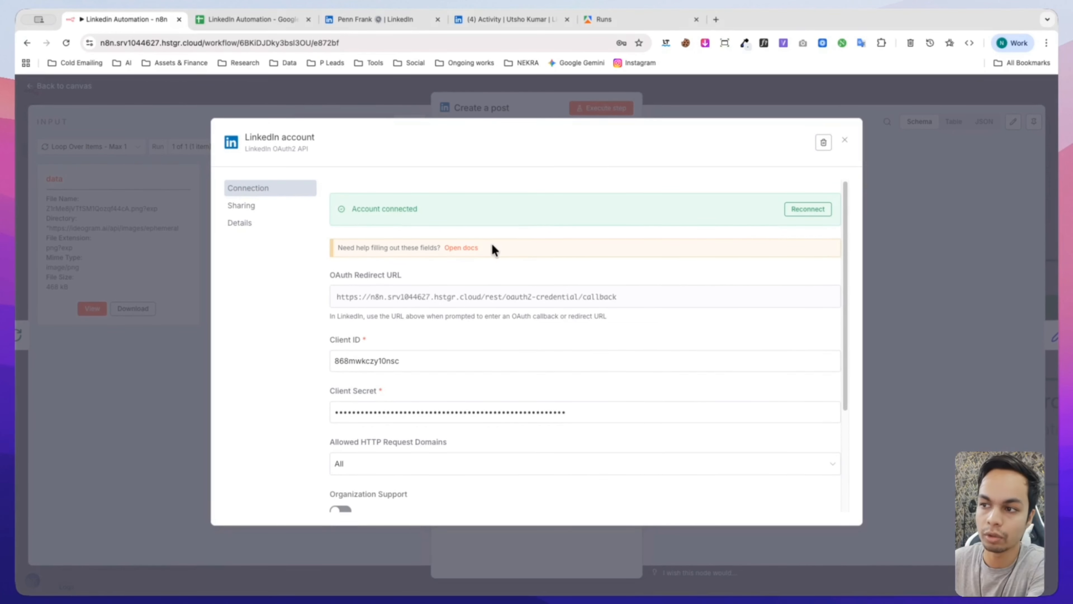
left_click(461, 249)
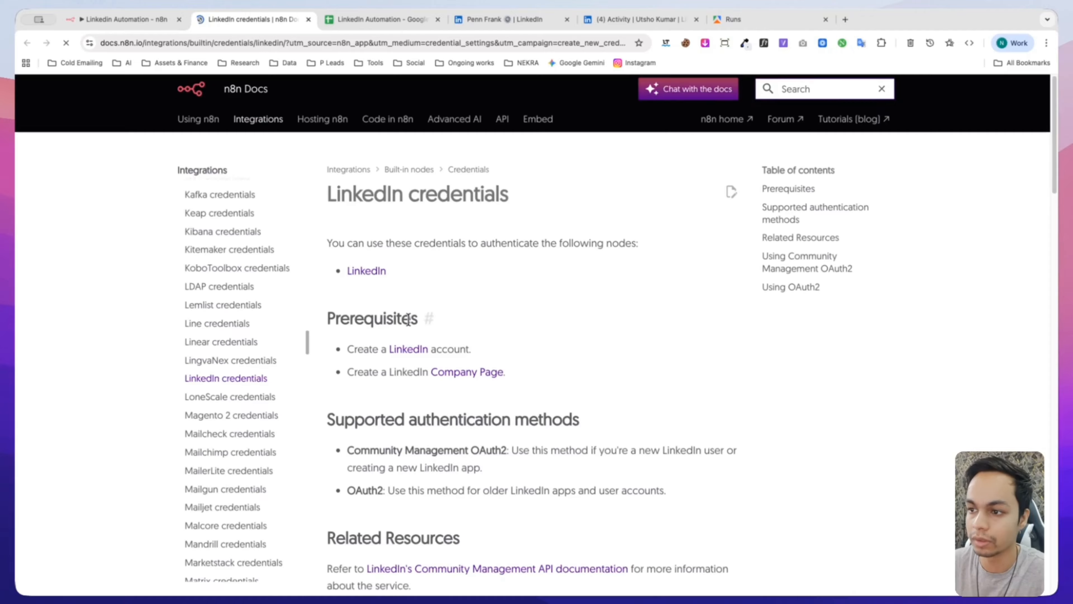
scroll(406, 332, "down", 15)
scroll(406, 329, "up", 6)
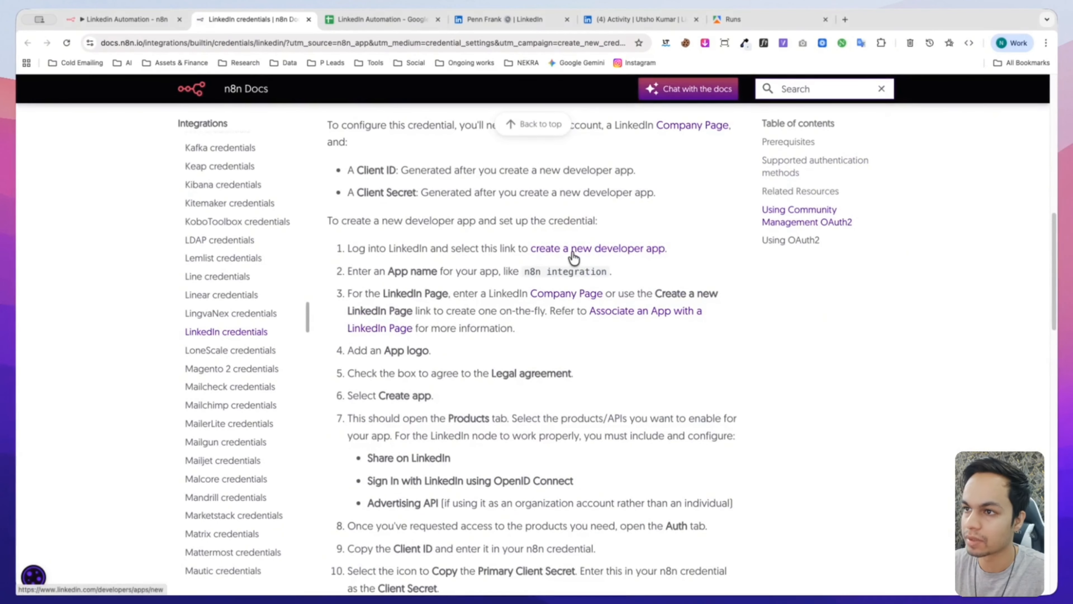
Step: Follow the docs' link to create a new developer app and review the required fields in LinkedIn's Create an app form
left_click(549, 249)
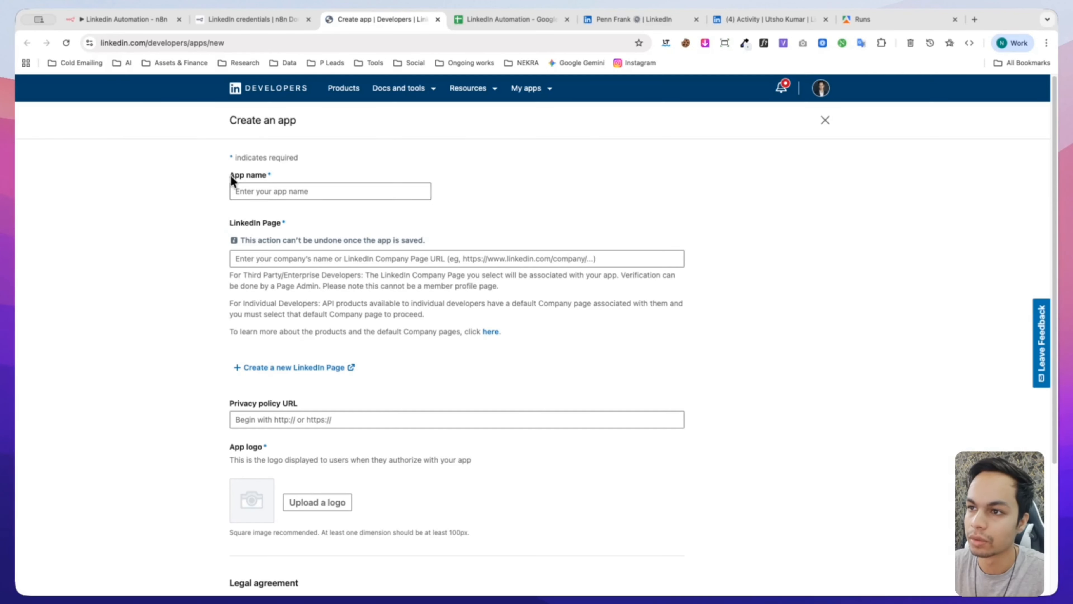
scroll(178, 300, "down", 4)
scroll(295, 244, "up", 4)
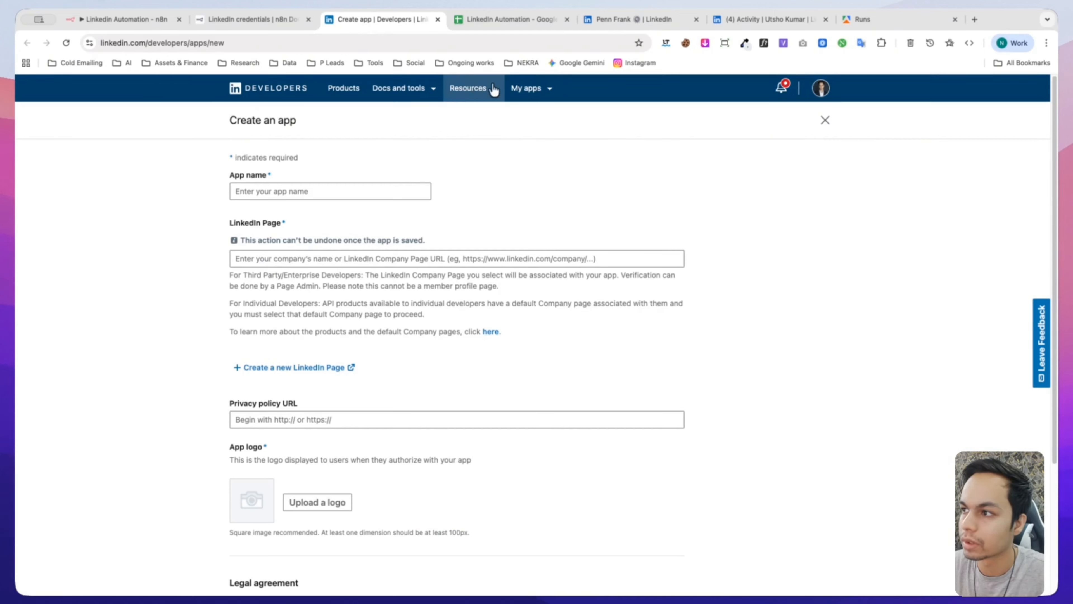
Step: Open the n8n v2 app from the list of LinkedIn developer apps and review its app settings
left_click(528, 88)
left_click(543, 195)
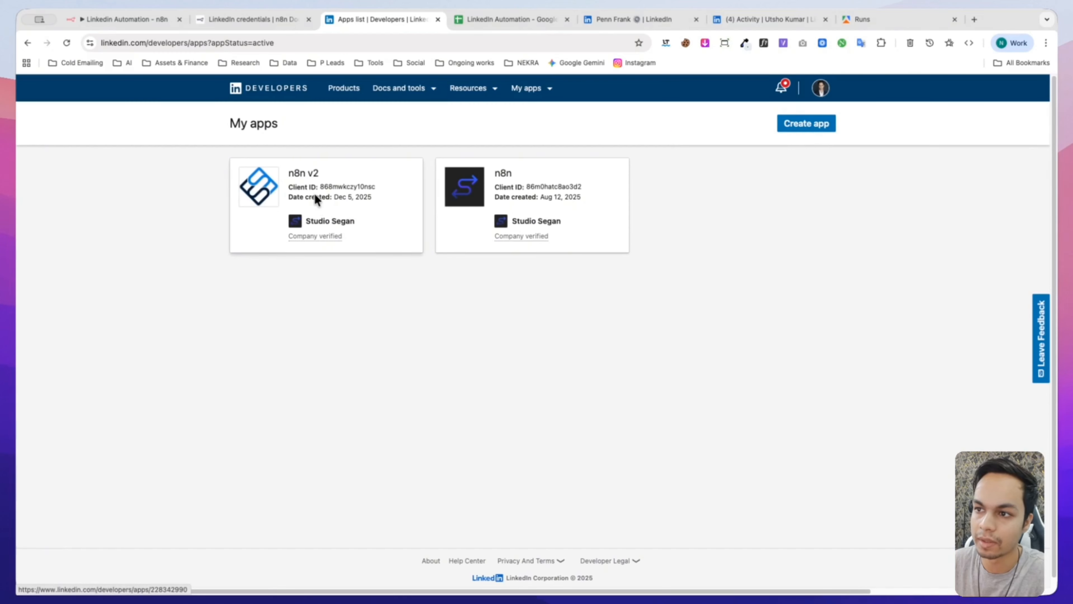
left_click(307, 174)
left_click(246, 168)
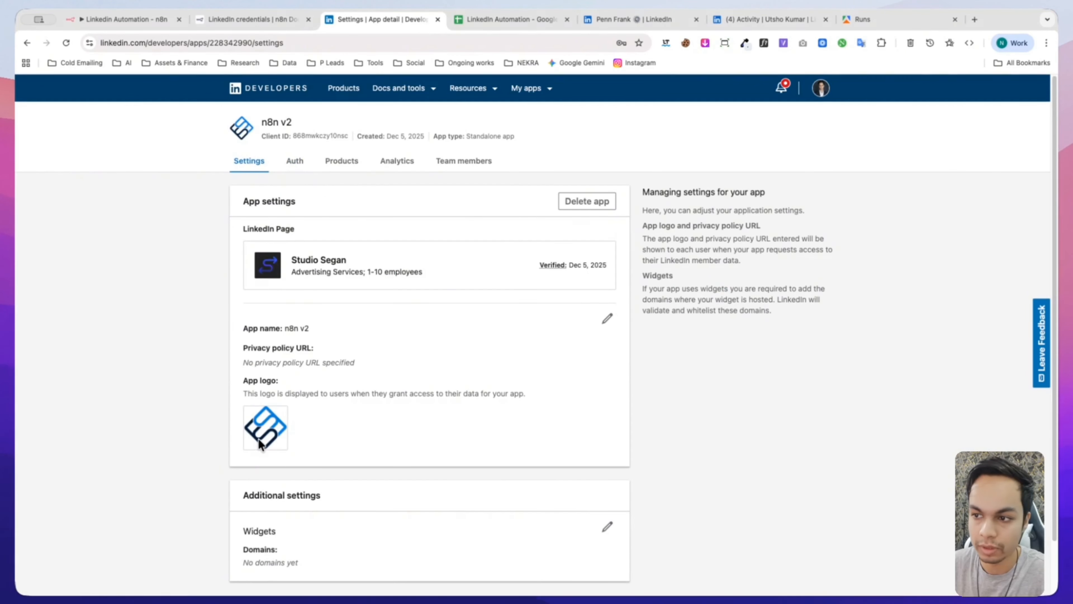
scroll(259, 444, "down", 2)
scroll(237, 433, "up", 2)
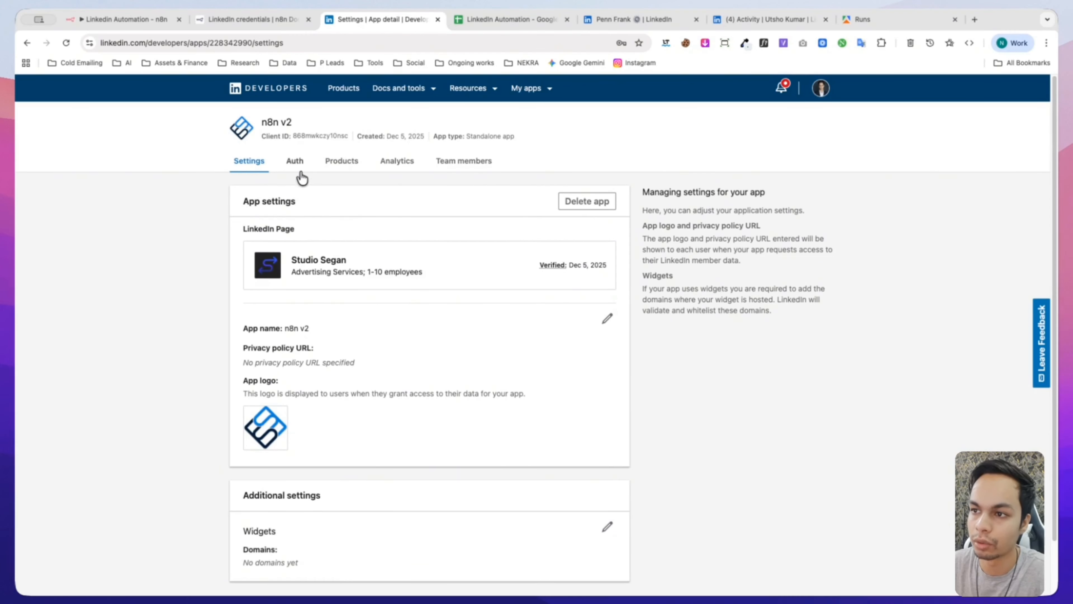
Step: Examine the n8n v2 app's authentication keys, access token duration and authorized redirect URLs
left_click(298, 173)
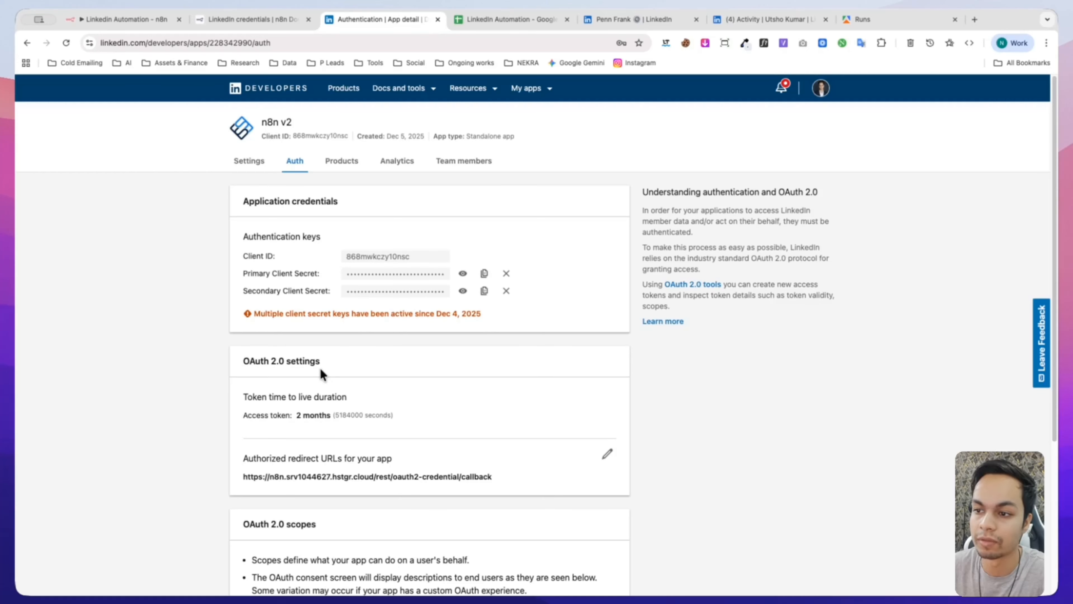
scroll(322, 374, "down", 2)
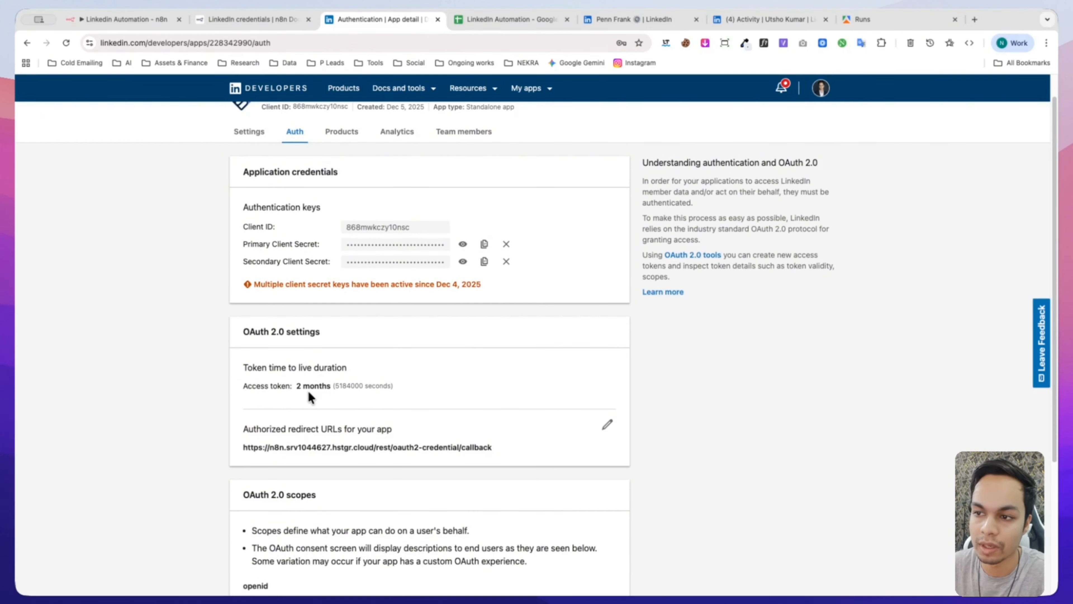
scroll(309, 393, "down", 4)
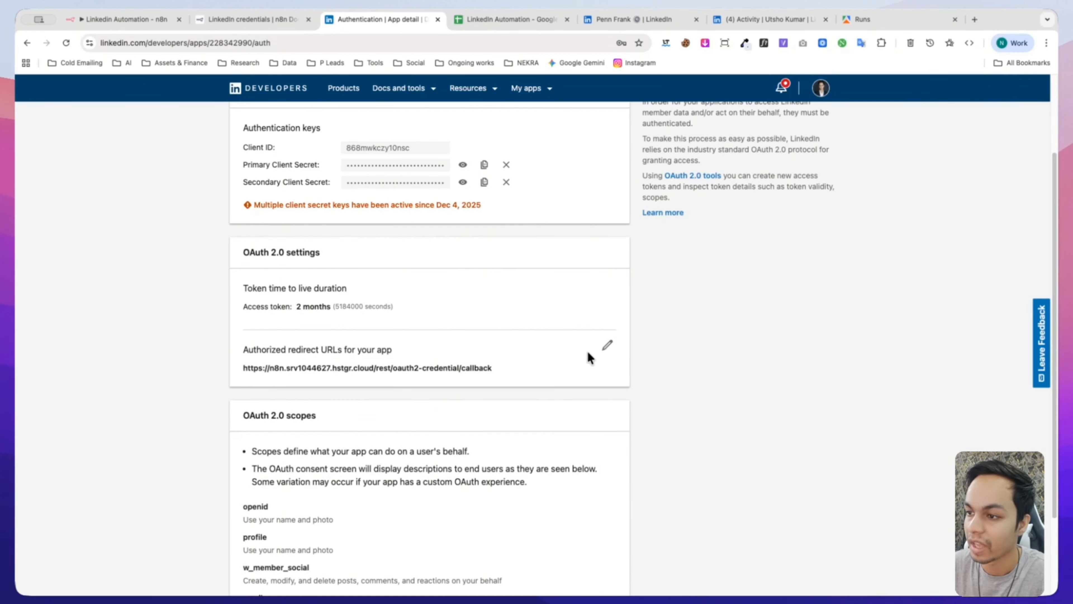
Step: Compare the n8n credential's OAuth Redirect URL with the LinkedIn app's authorized redirect URL, and check the app's OAuth 2.0 scopes
left_click(132, 22)
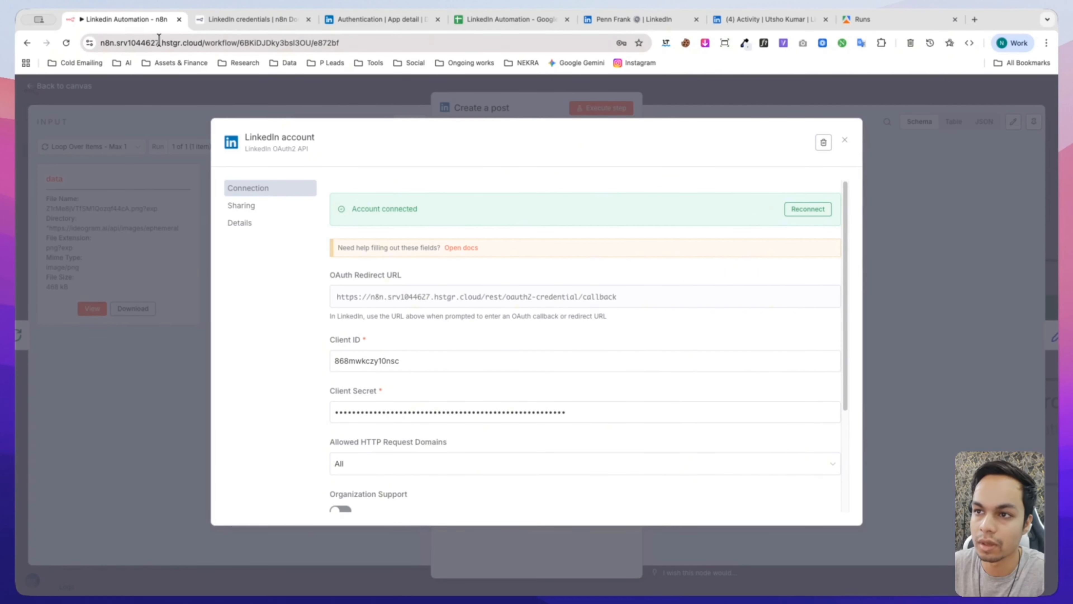
left_click_drag(208, 41, 100, 42)
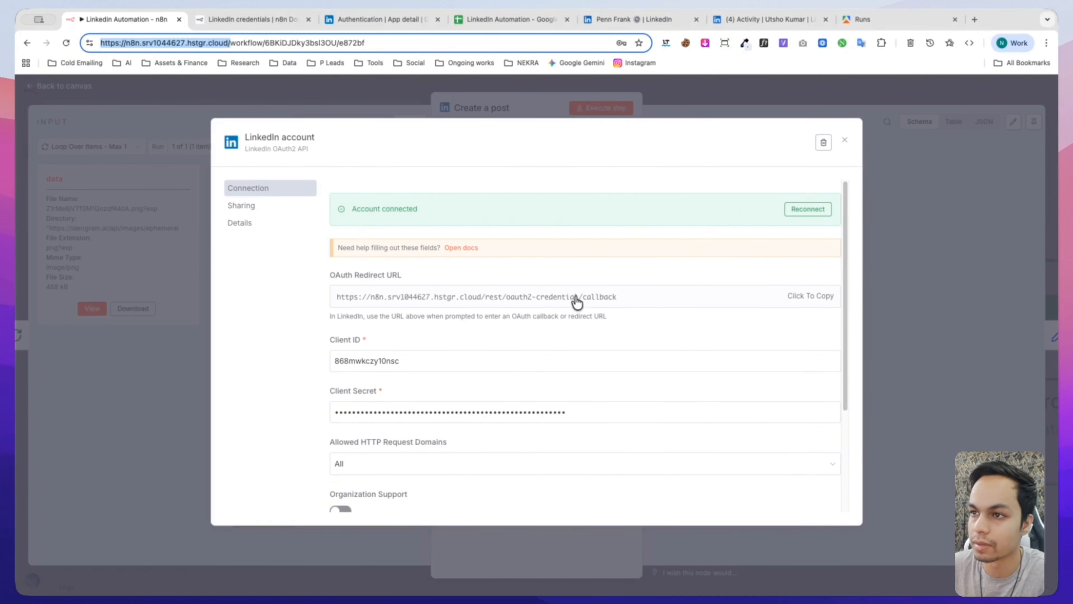
left_click(279, 26)
left_click(332, 27)
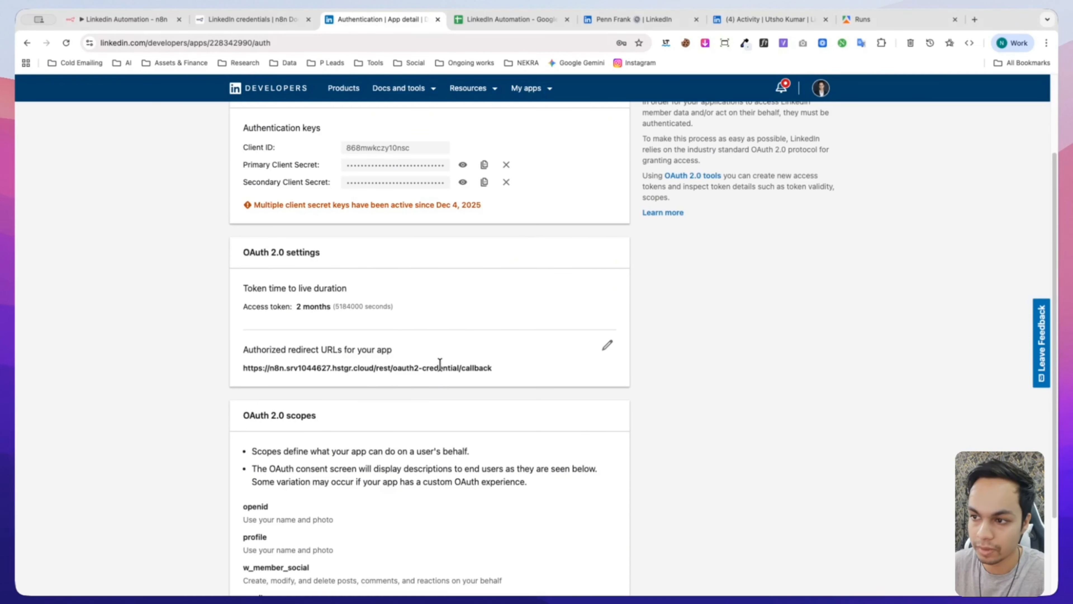
scroll(440, 363, "down", 2)
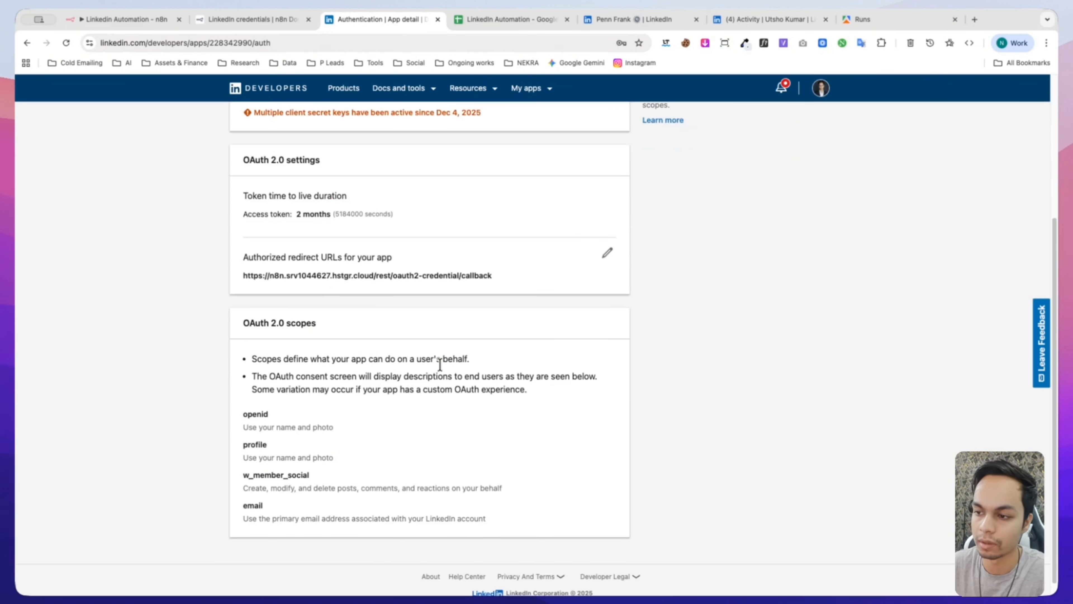
scroll(440, 363, "up", 5)
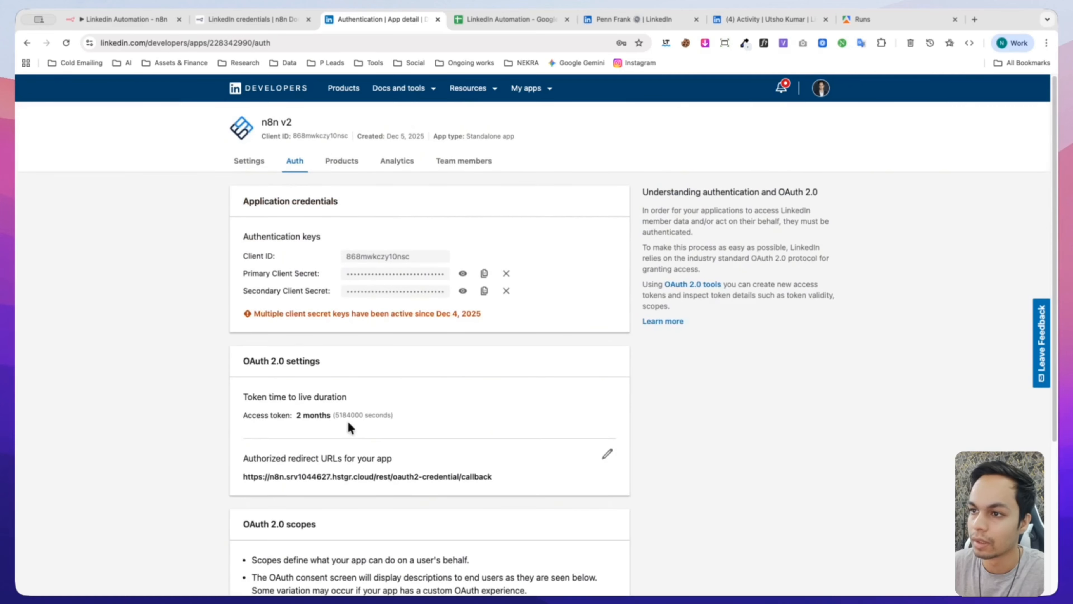
Step: Review the n8n v2 app's added products, Share on LinkedIn and Sign In with LinkedIn using OpenID Connect, and browse the available products
left_click(343, 160)
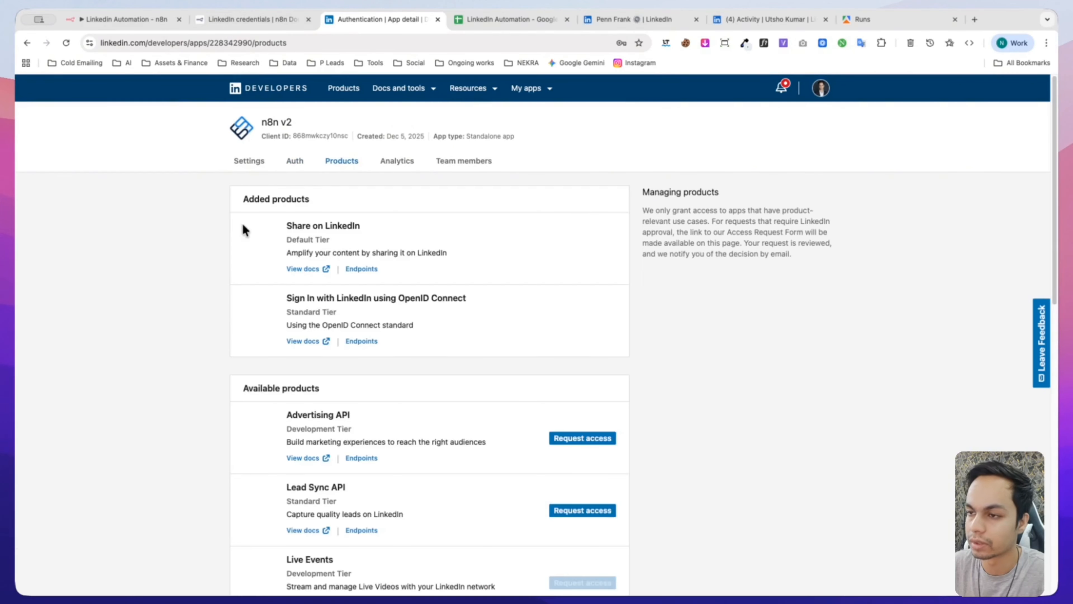
scroll(187, 269, "down", 7)
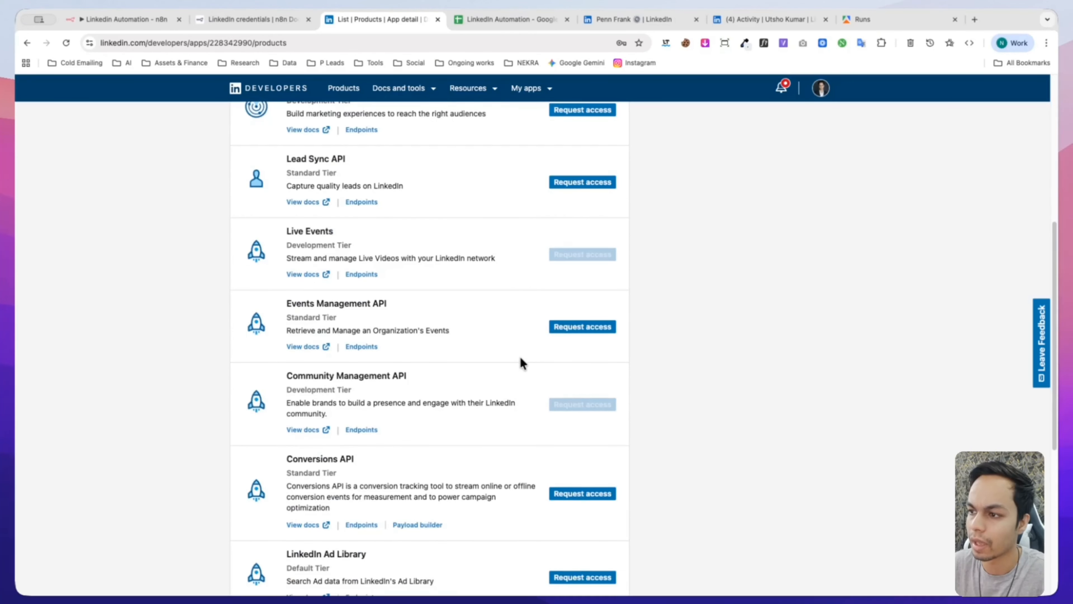
scroll(524, 363, "down", 4)
scroll(580, 266, "down", 4)
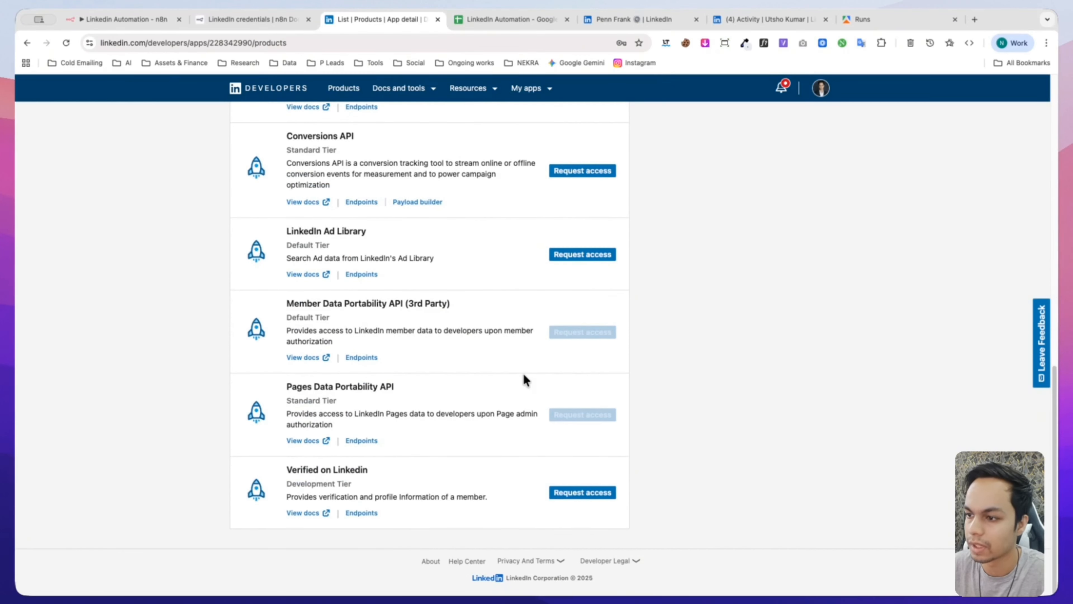
scroll(524, 378, "up", 4)
scroll(365, 247, "up", 3)
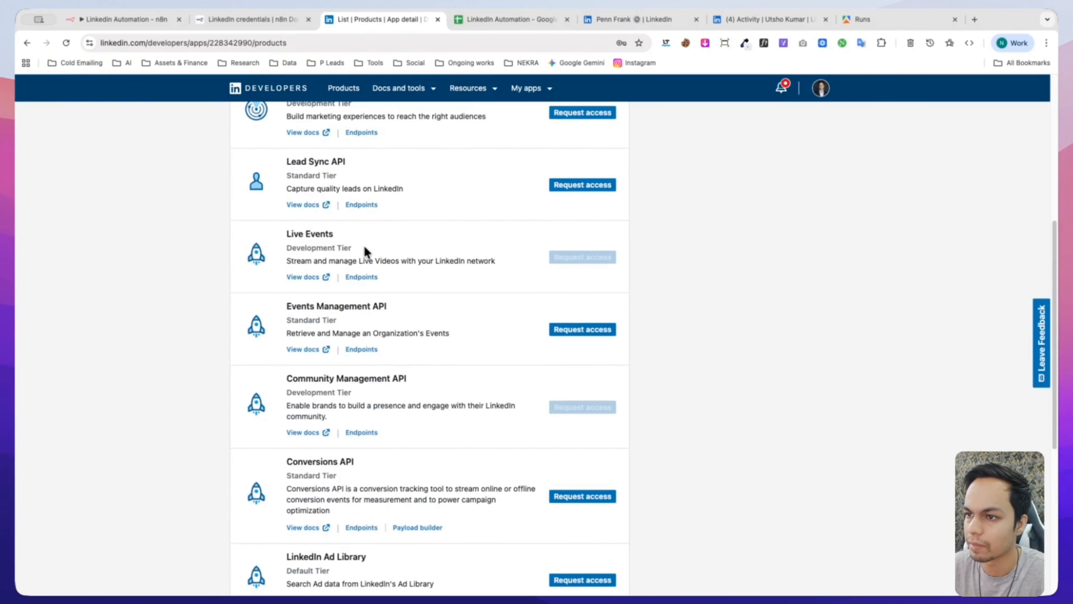
scroll(365, 250, "up", 3)
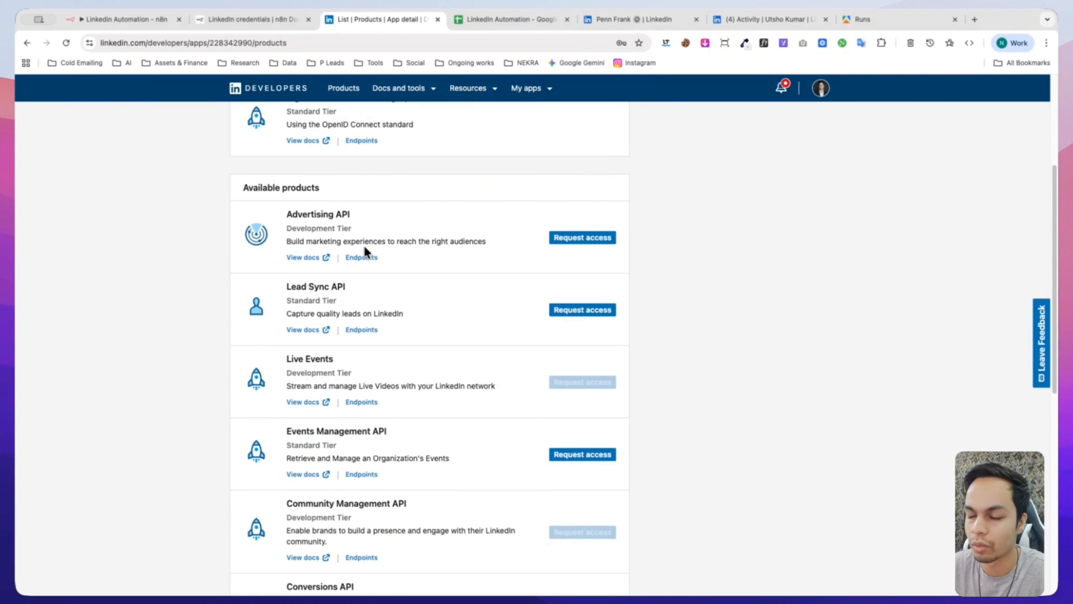
scroll(363, 250, "up", 4)
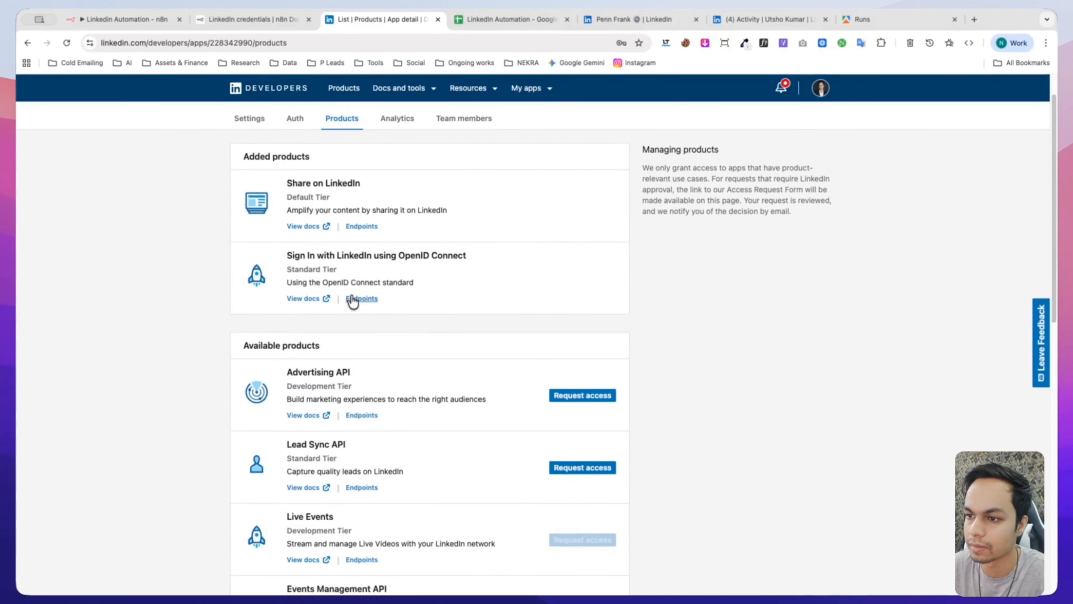
Step: Examine the rest of the products available for the n8n v2 app, from Advertising API to Verified on LinkedIn
scroll(507, 409, "down", 5)
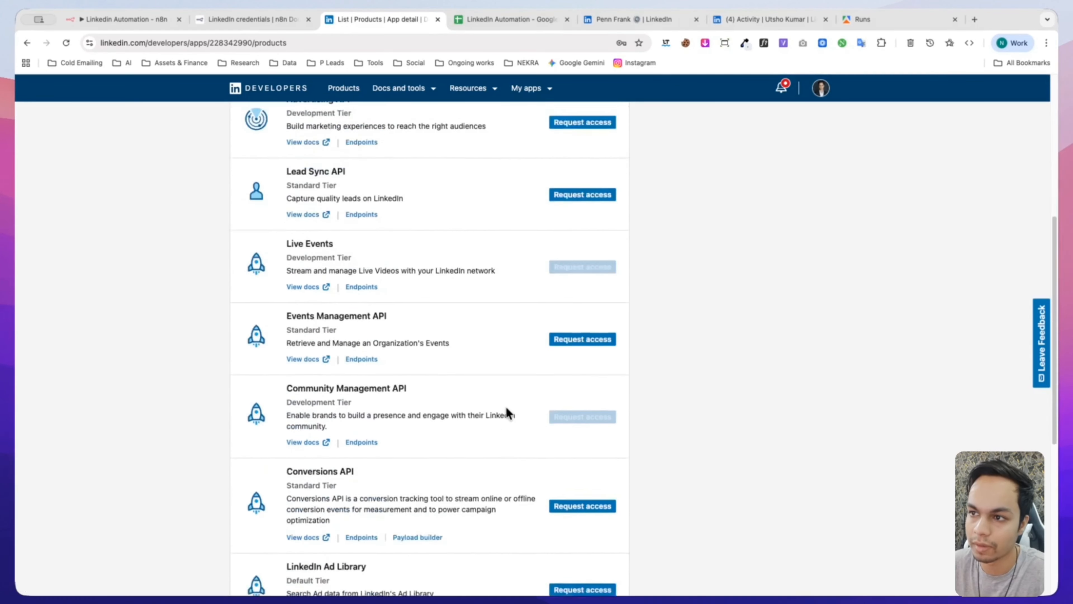
scroll(481, 383, "up", 6)
scroll(455, 364, "down", 8)
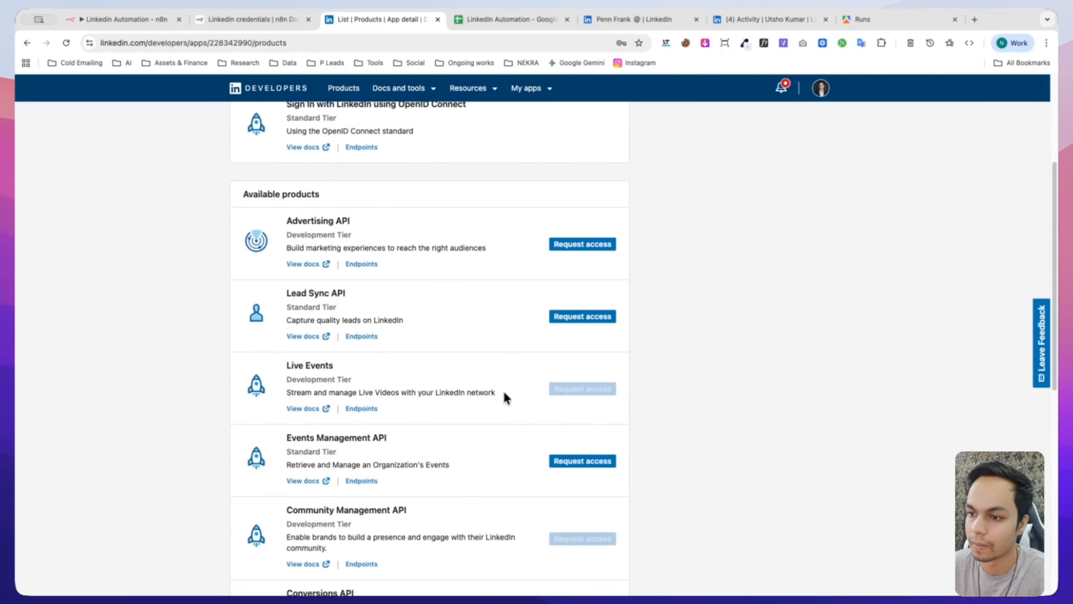
scroll(525, 386, "down", 4)
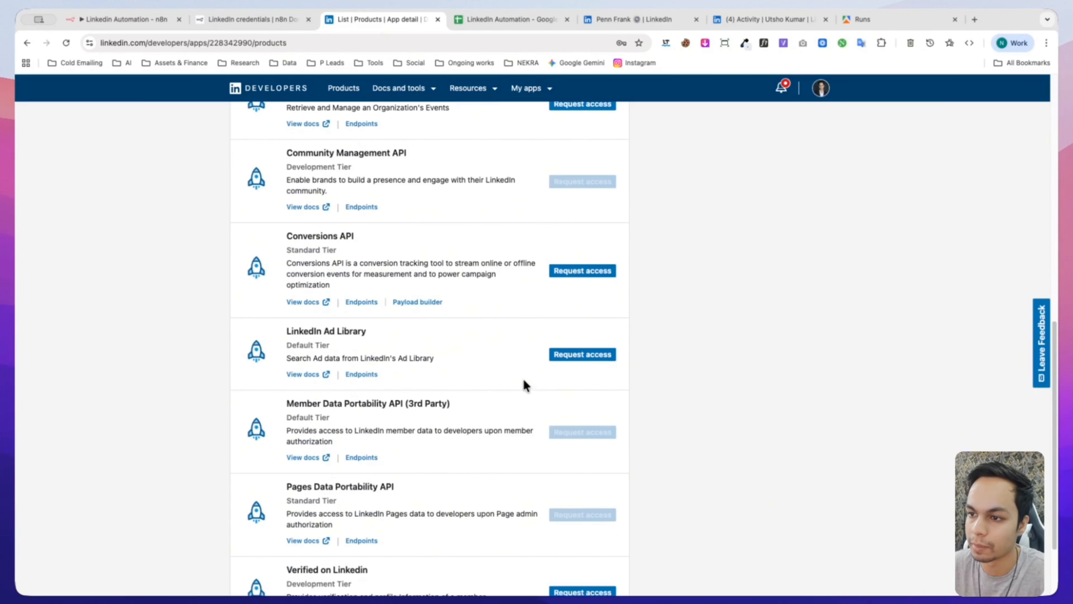
scroll(609, 406, "down", 3)
scroll(599, 405, "up", 12)
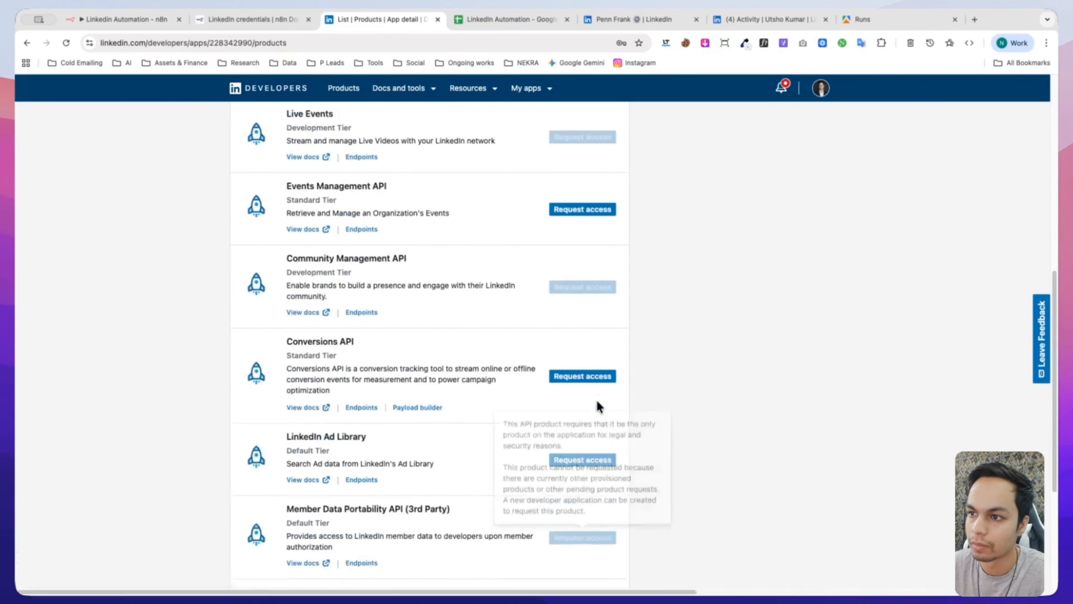
scroll(541, 386, "up", 3)
Step: Visit the n8n v2 app's Analytics and Team members pages, and return to its app settings
left_click(392, 164)
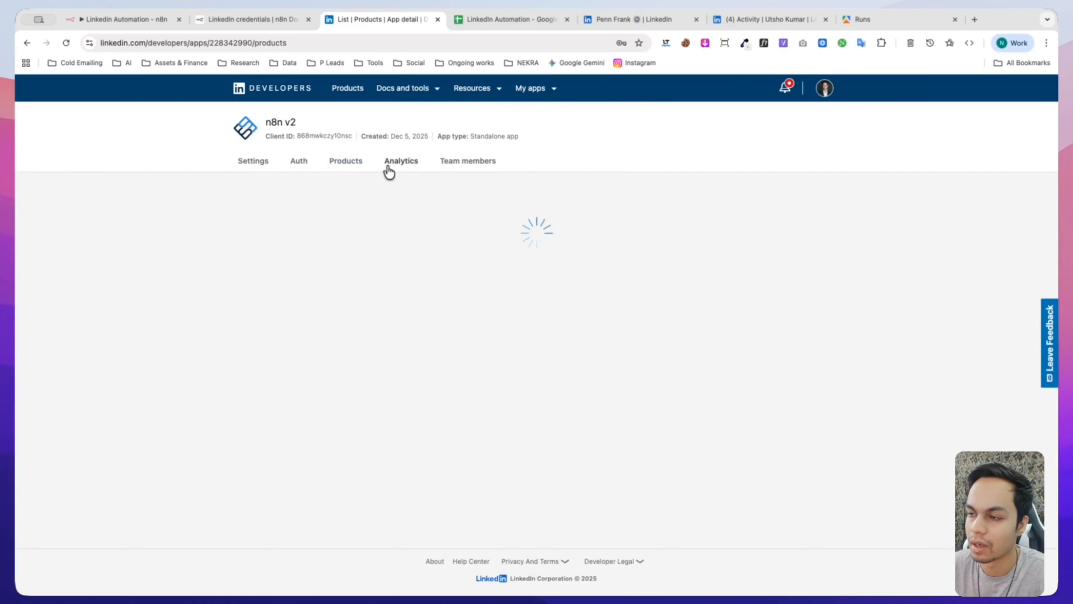
left_click(476, 162)
left_click(251, 162)
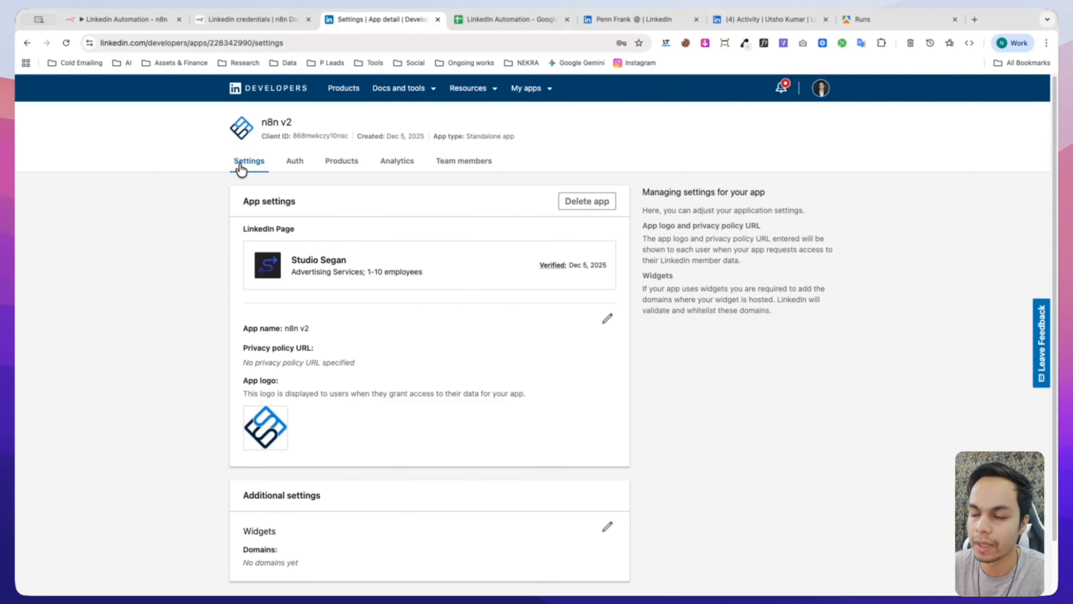
key("super+l")
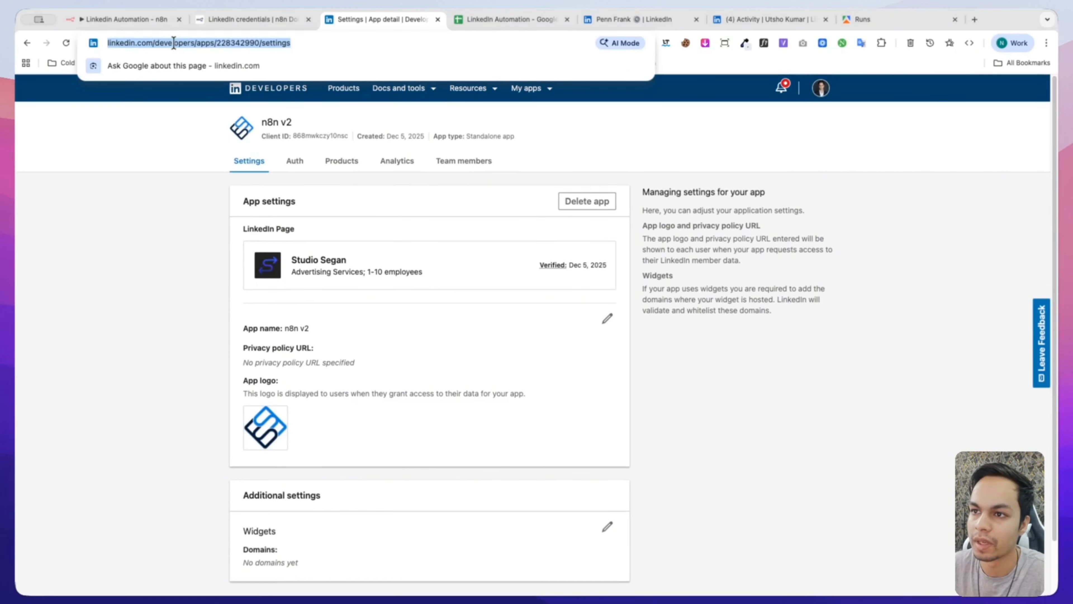
left_click(149, 230)
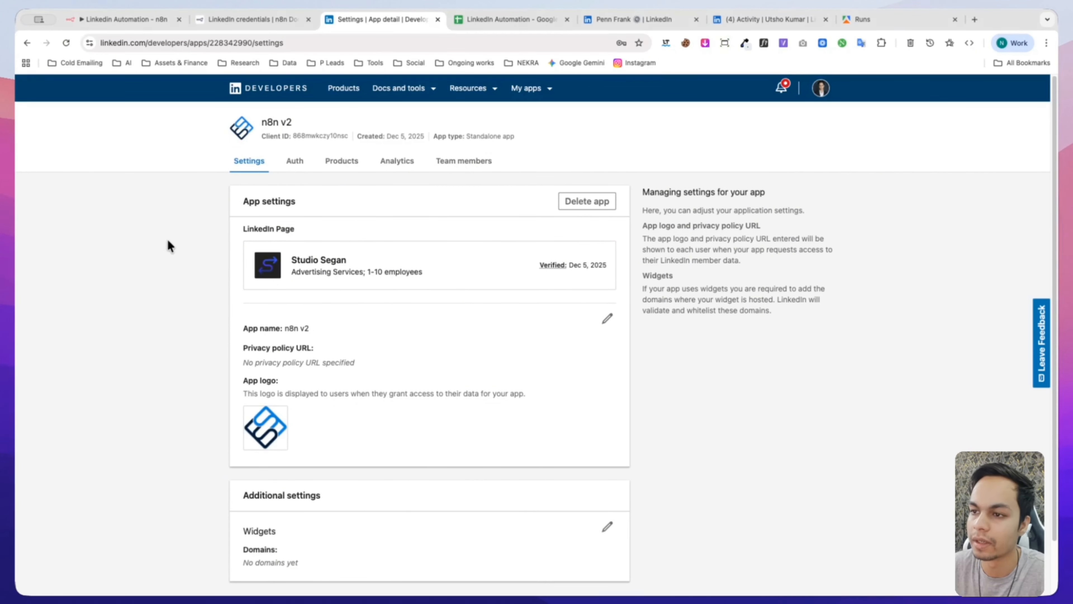
Step: Review the LinkedIn app's authentication keys and redirect URL alongside the n8n LinkedIn credential fields, and close the credential and the Create a post node
left_click(295, 162)
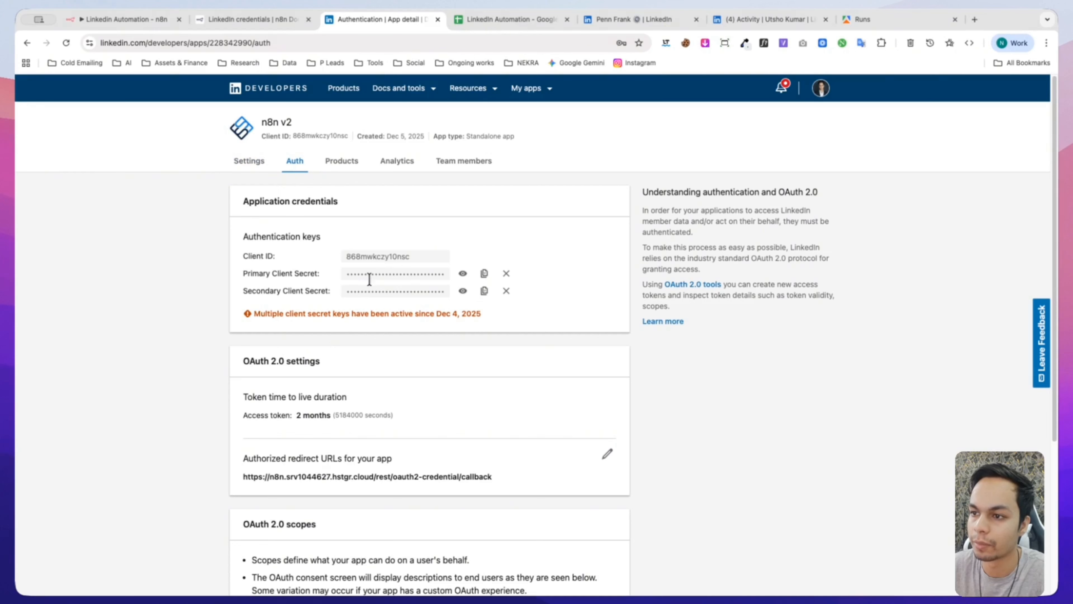
scroll(391, 304, "down", 3)
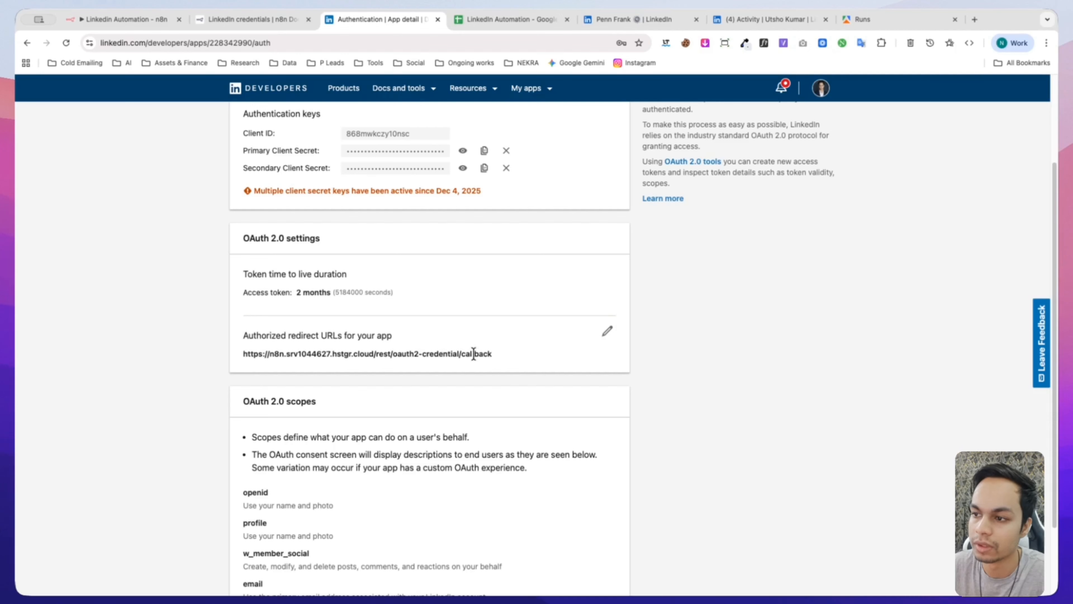
left_click(136, 25)
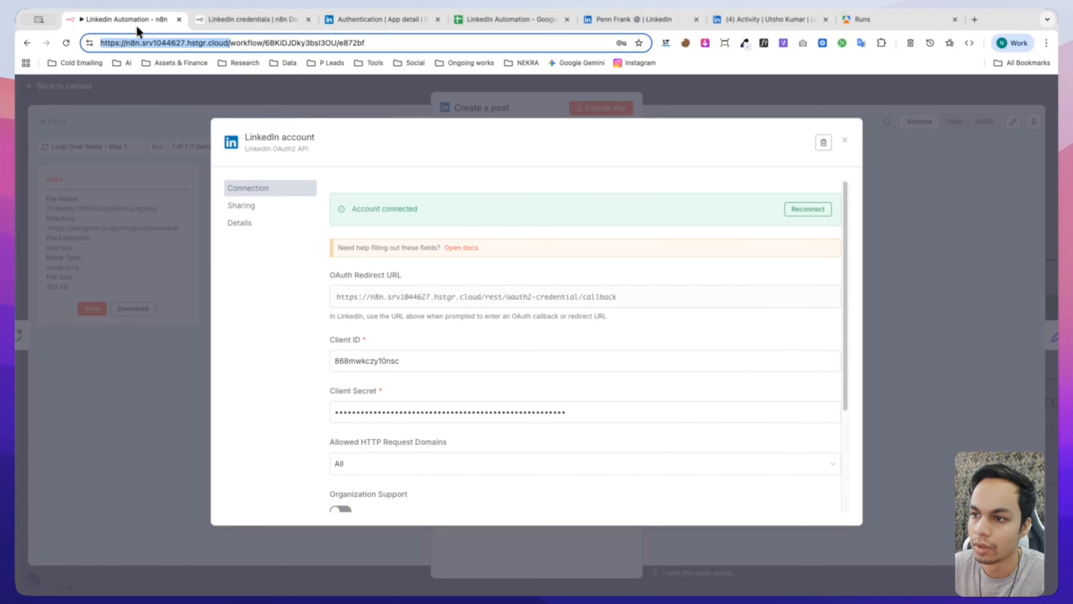
scroll(385, 413, "down", 3)
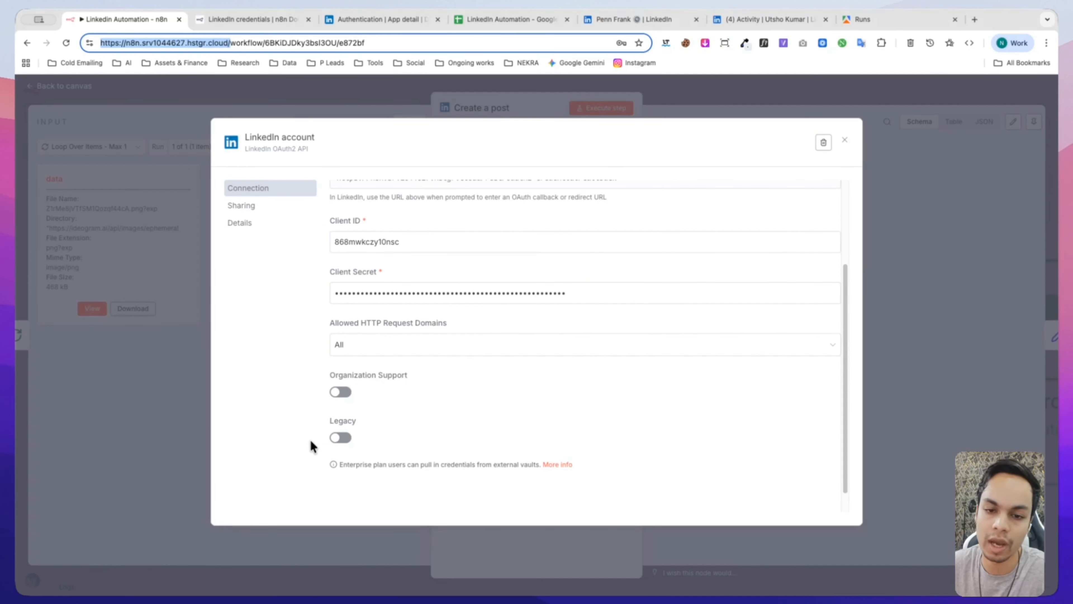
scroll(493, 386, "up", 1)
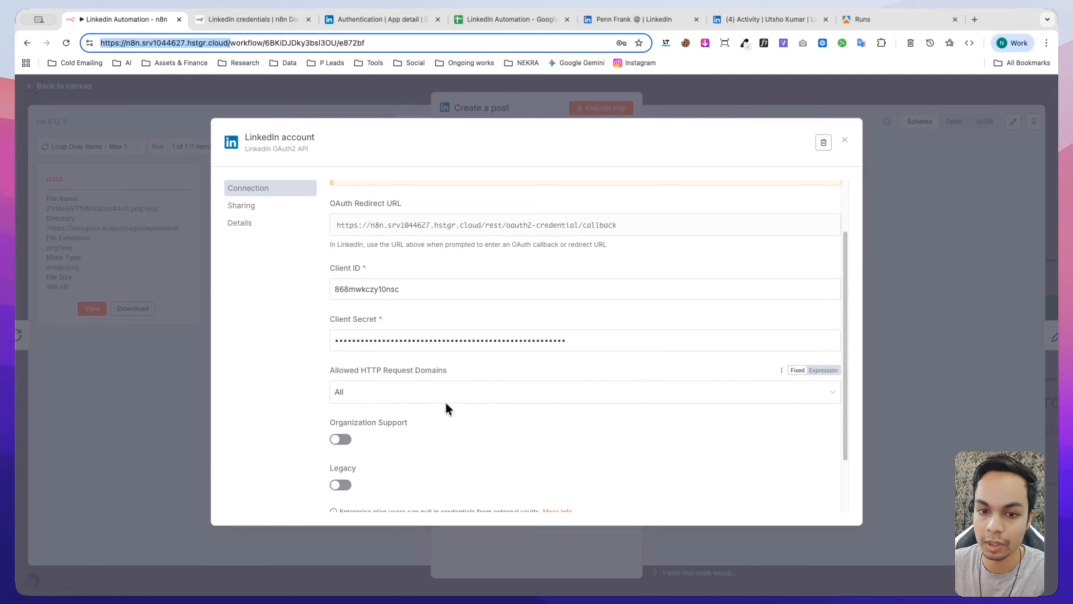
scroll(447, 408, "up", 2)
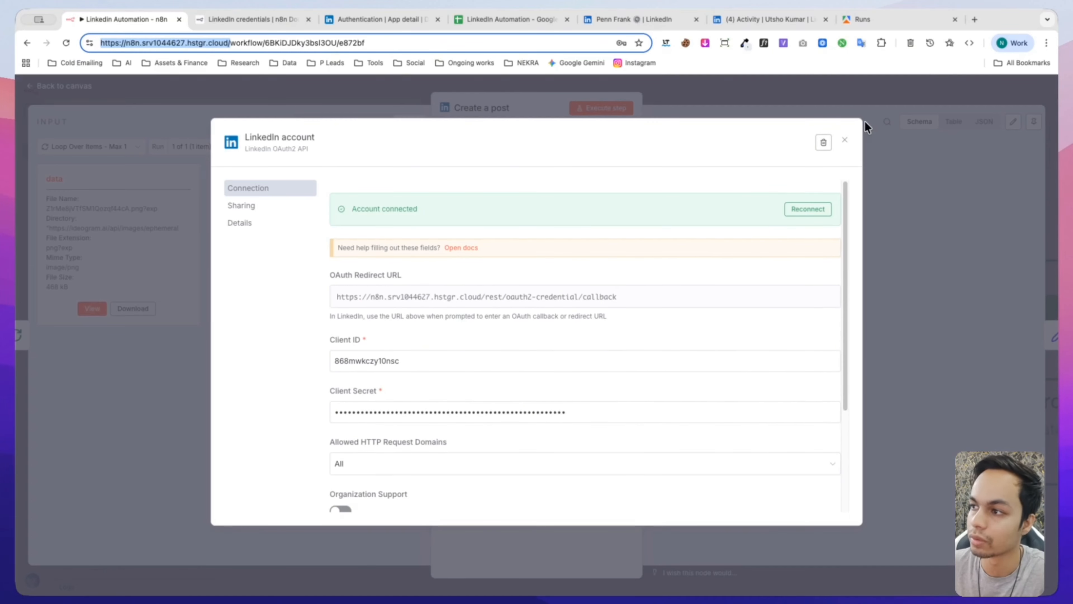
left_click(846, 143)
left_click(759, 96)
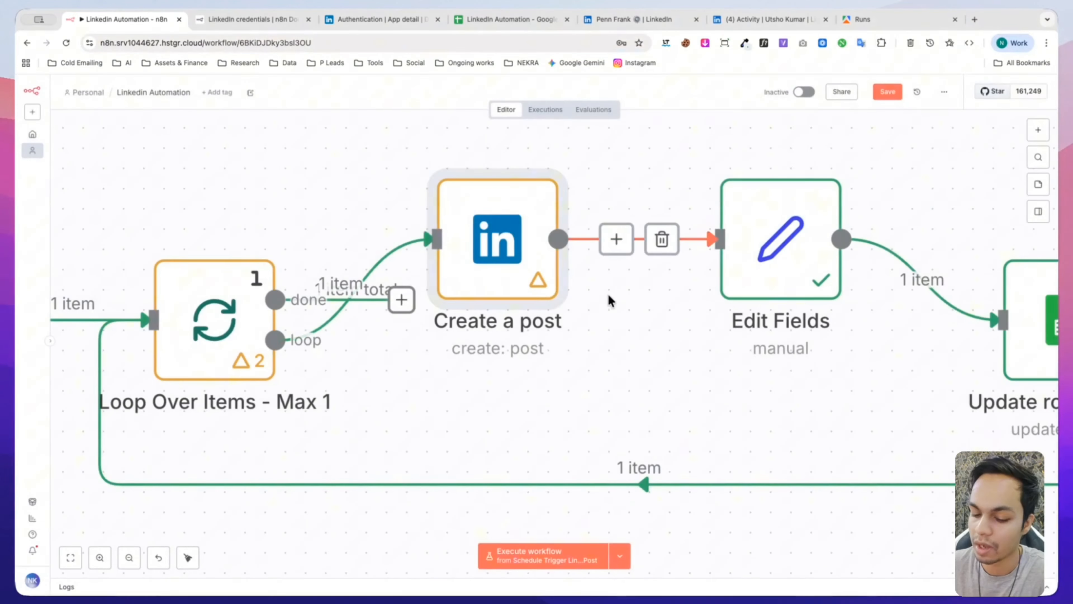
Step: Inspect the Edit Fields node after Create a post, and check the matching Status column in the Generated posts sheet
scroll(608, 293, "down", 6)
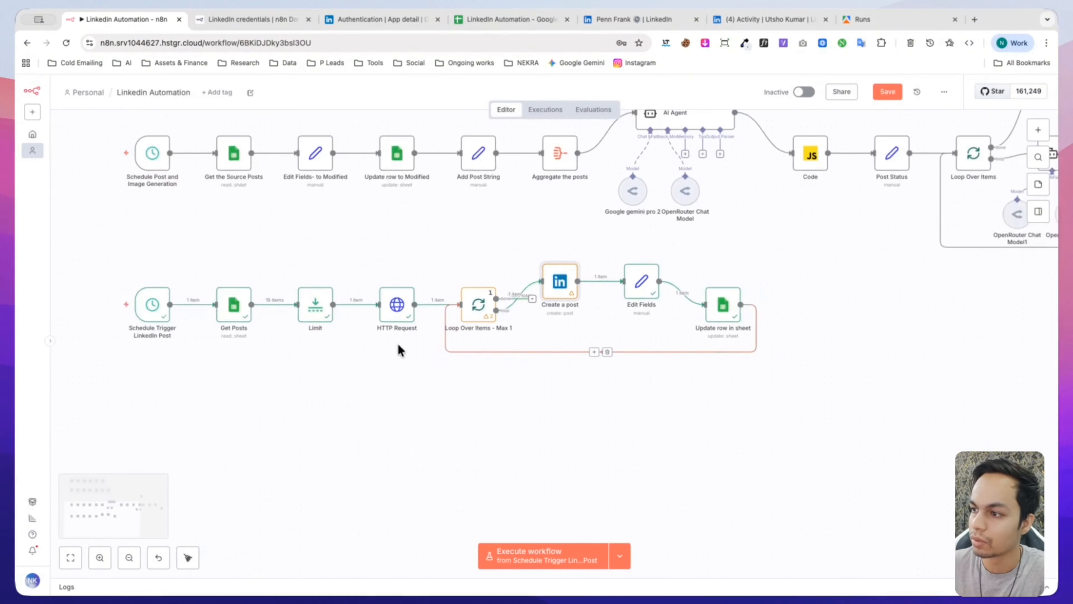
scroll(551, 319, "up", 4)
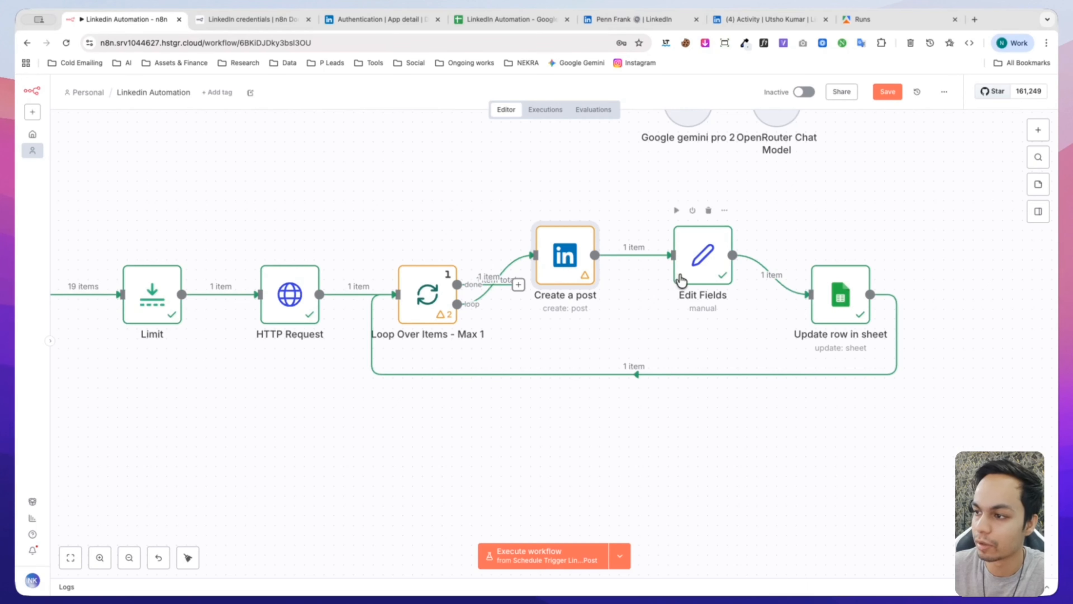
double_click(688, 278)
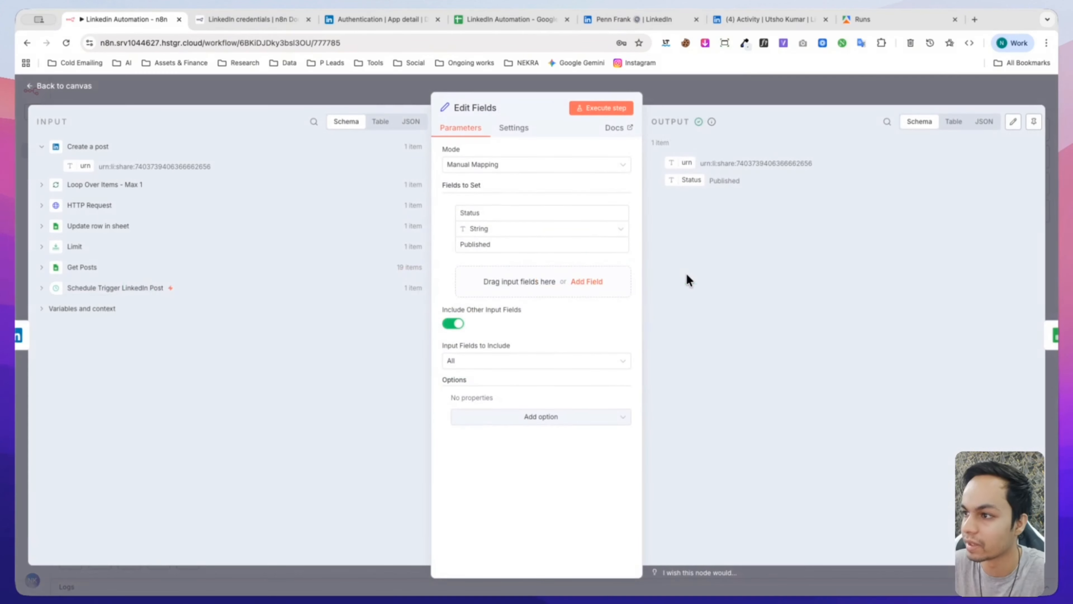
left_click(507, 19)
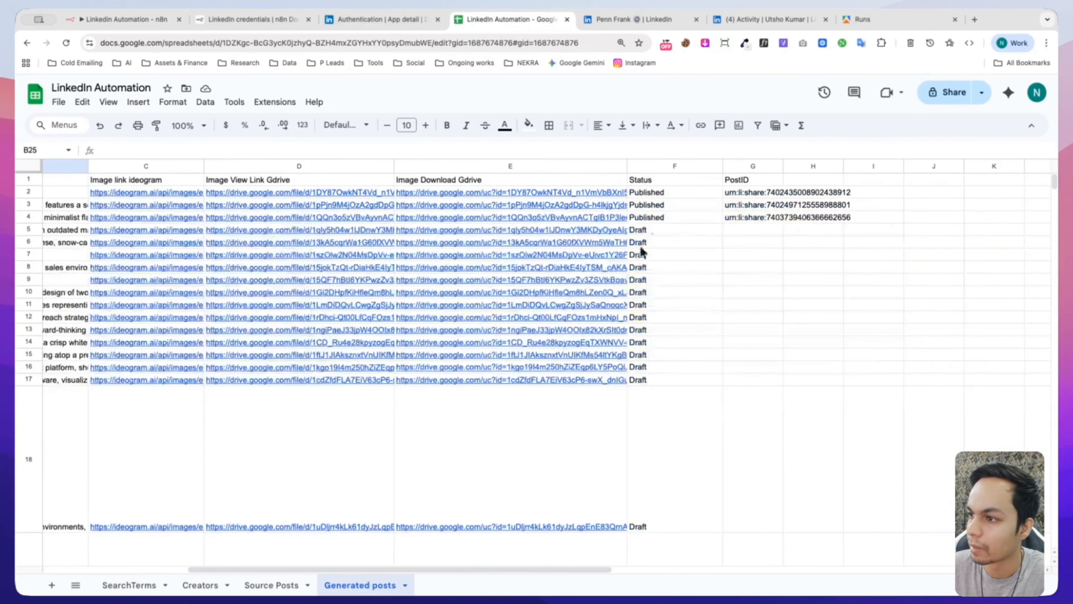
left_click(652, 216)
scroll(666, 269, "down", 5)
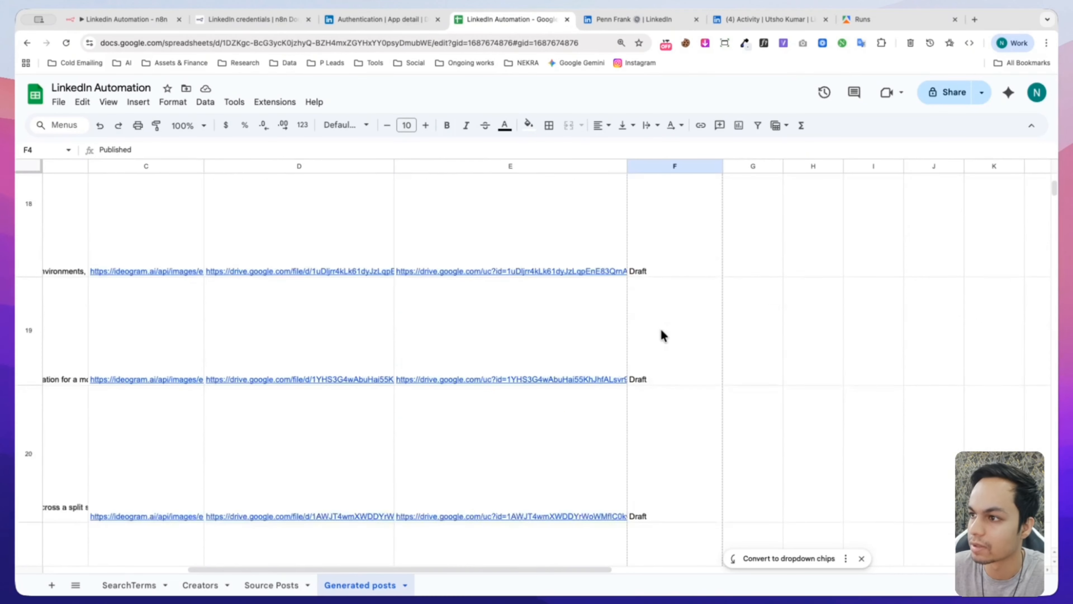
scroll(661, 335, "up", 6)
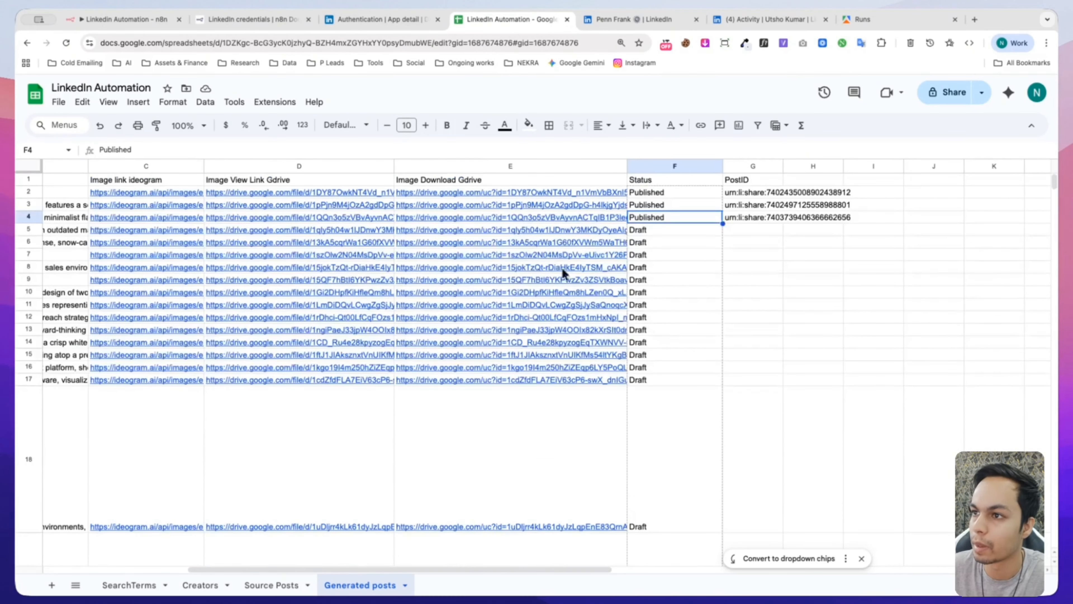
left_click(364, 24)
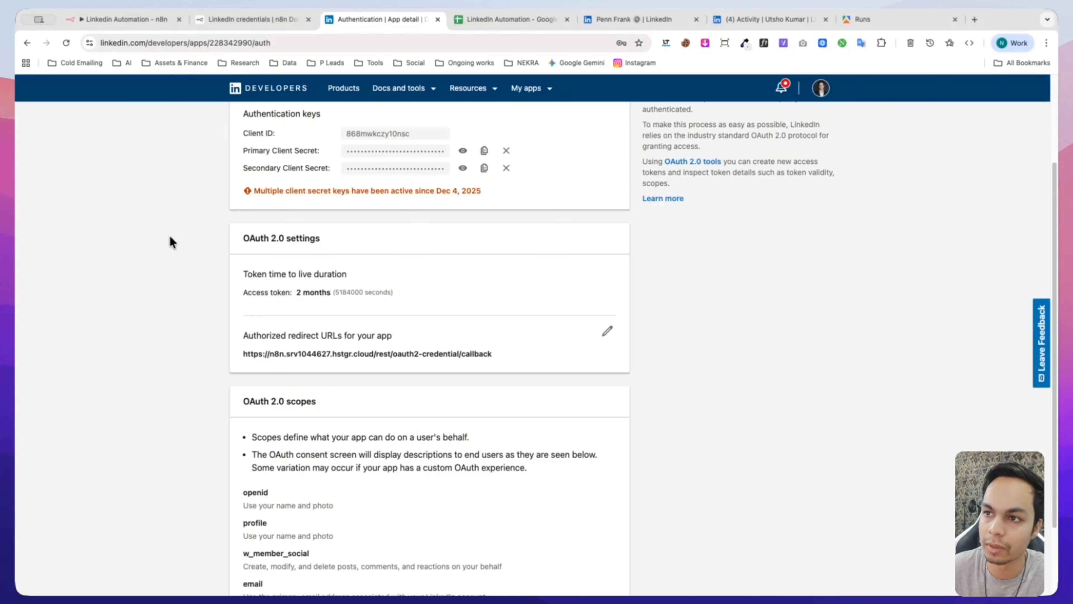
left_click(135, 24)
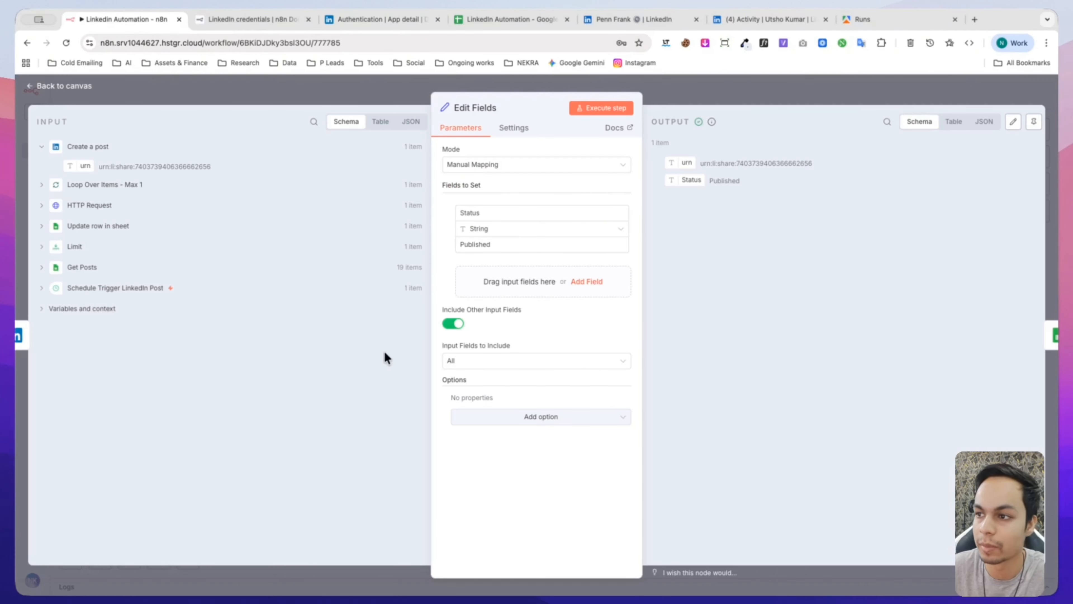
left_click(781, 103)
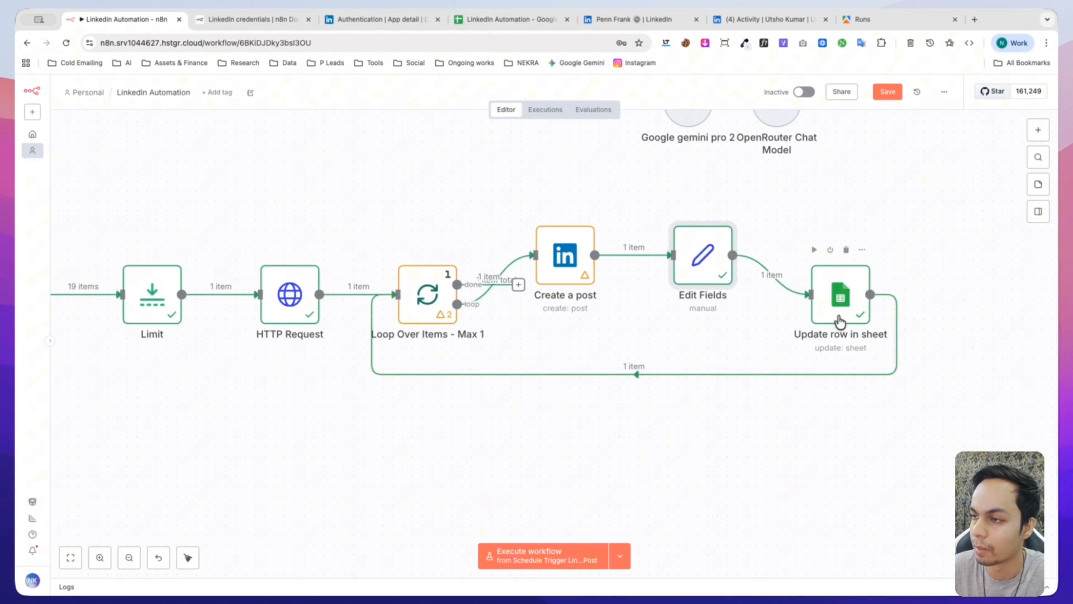
Step: Check the PostID values of the published rows in the Generated posts sheet
left_click(507, 19)
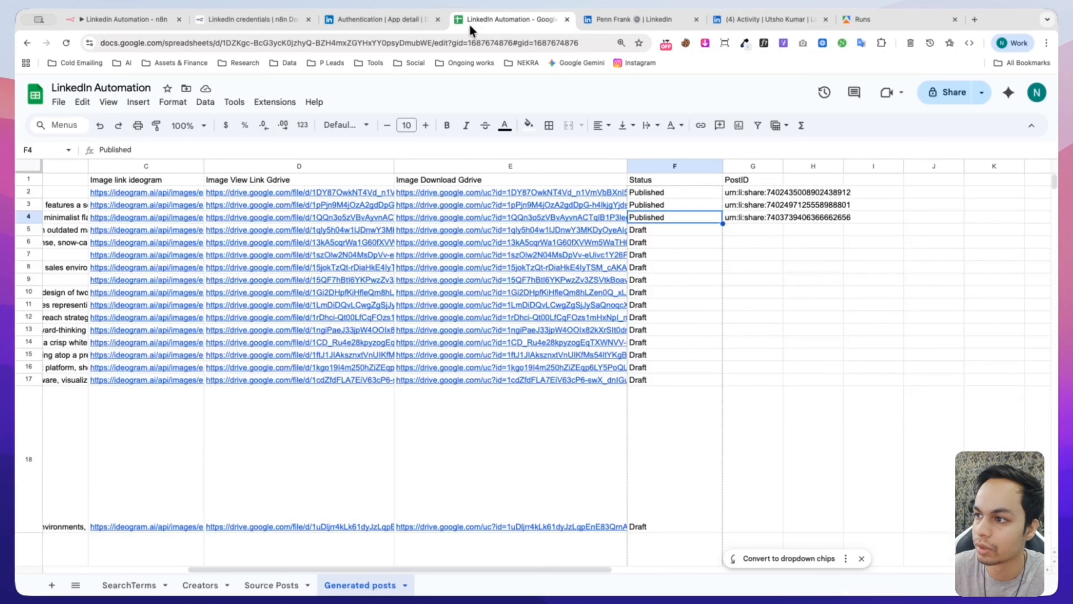
left_click(754, 205)
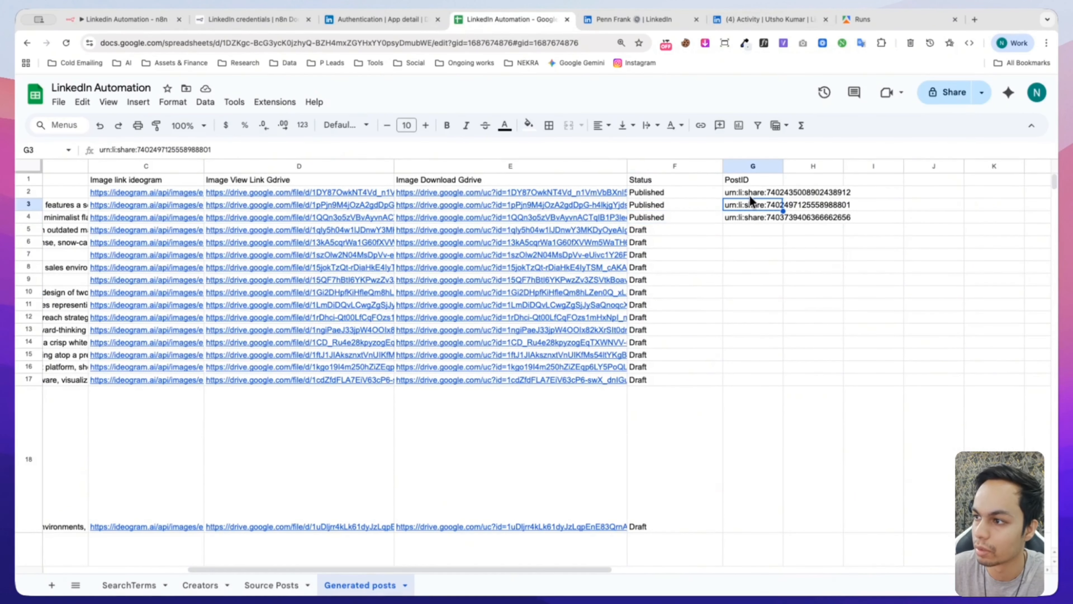
double_click(749, 195)
double_click(751, 205)
left_click(750, 220)
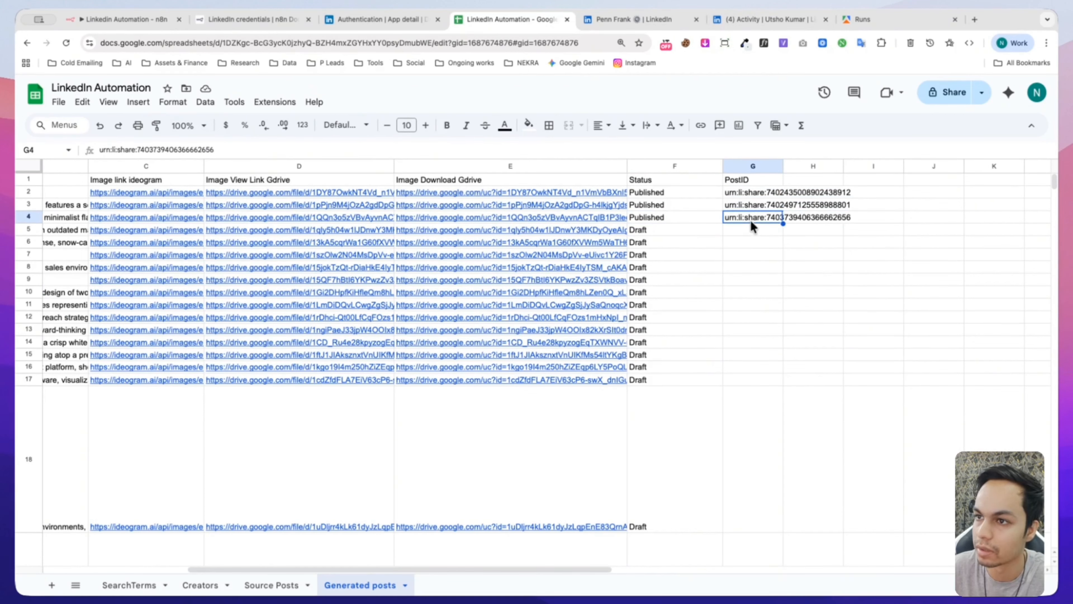
key("Down")
key("Down")
key("Down")
key("Down")
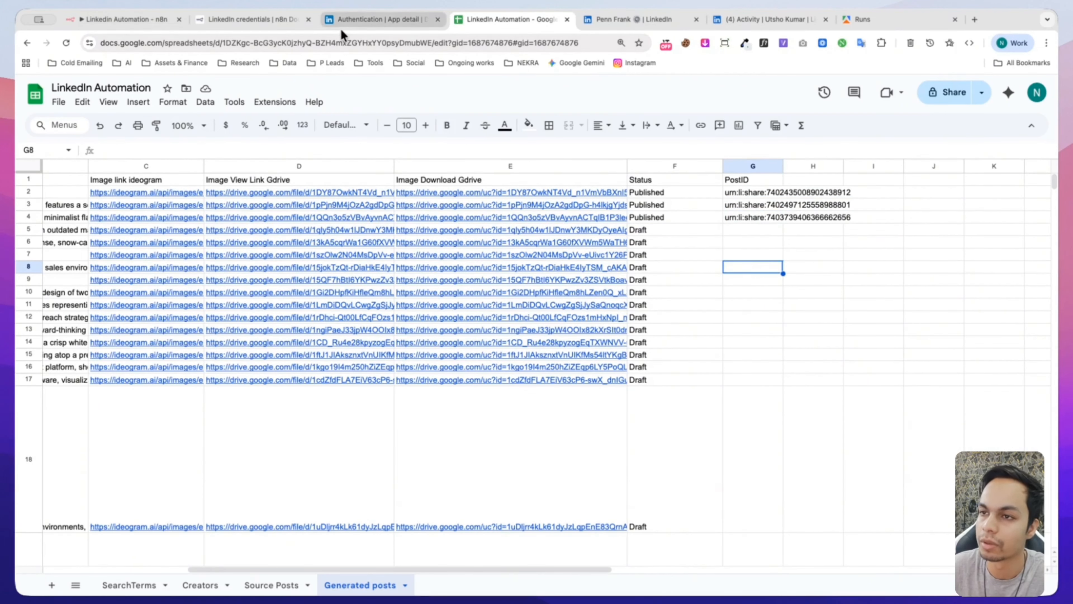
Step: Look over the complete n8n workflow, from LinkedIn post discovery through post and image generation to LinkedIn publishing
left_click(119, 22)
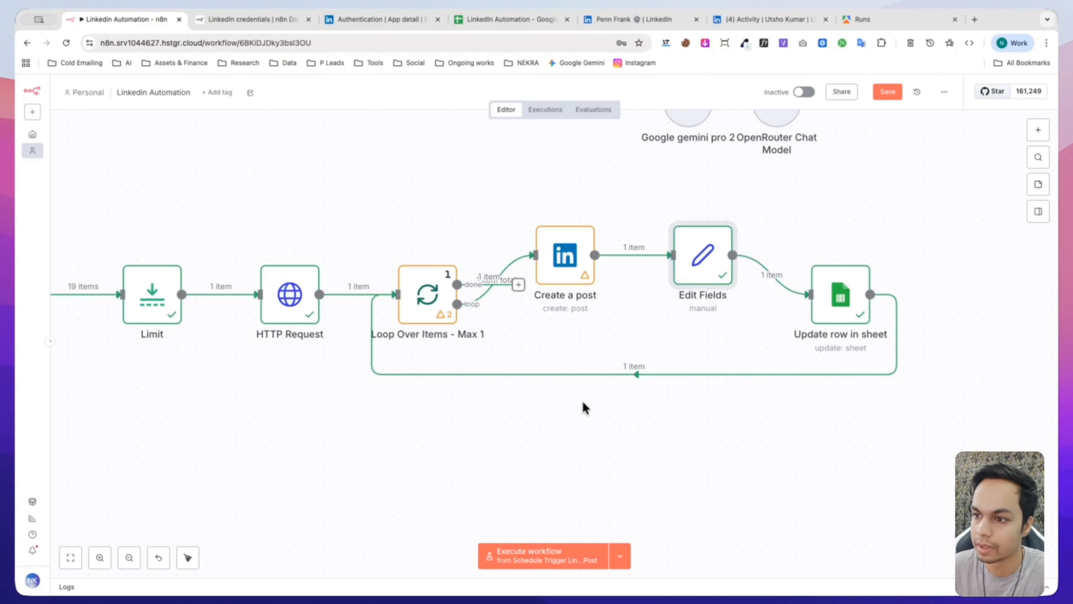
scroll(583, 408, "down", 10)
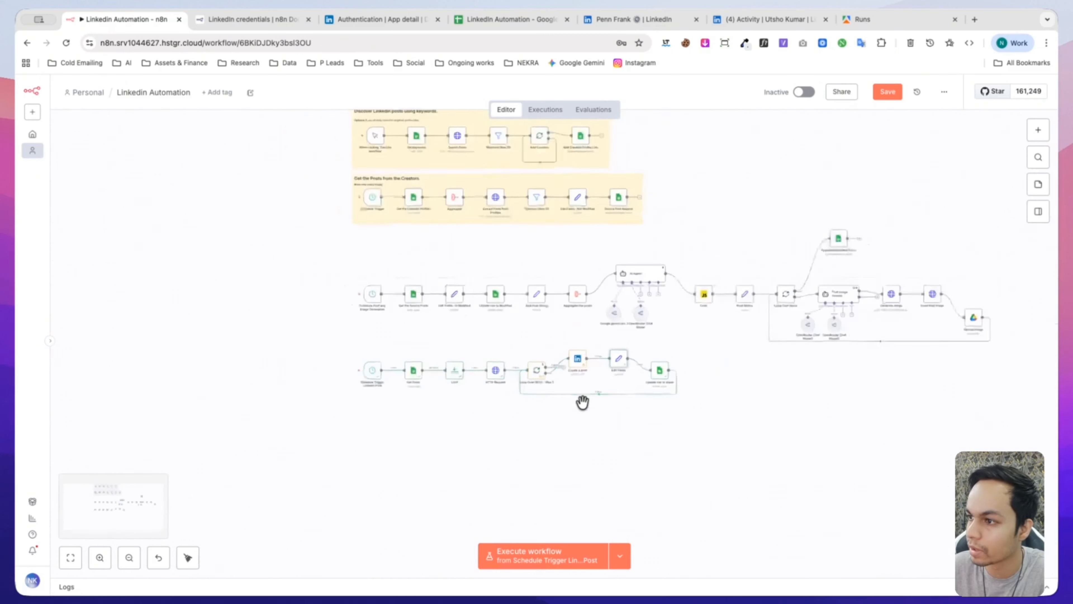
scroll(582, 401, "down", 3)
scroll(977, 294, "up", 4)
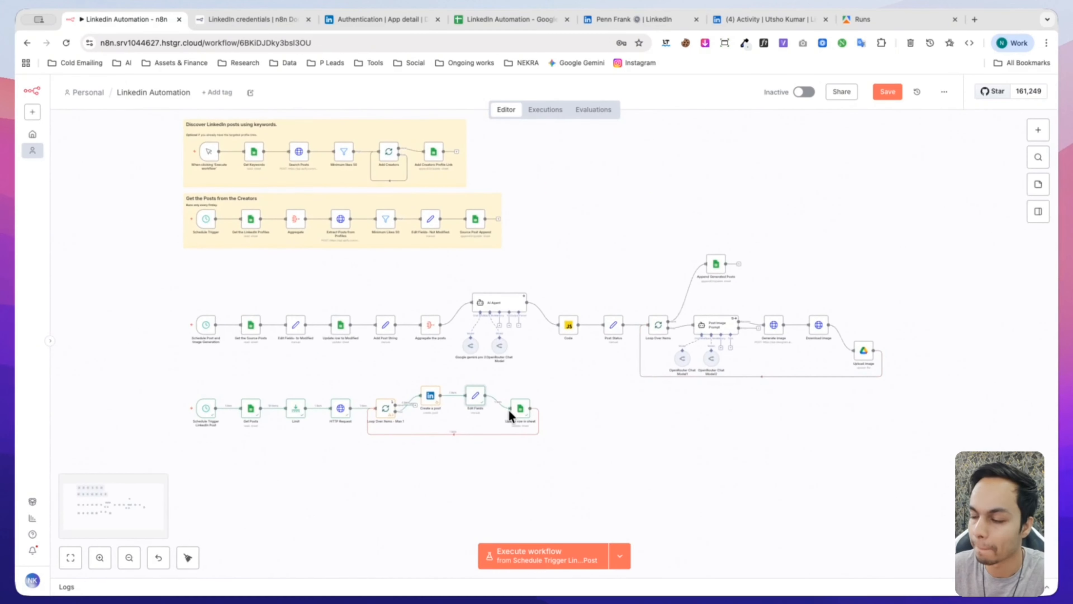
scroll(435, 456, "up", 3)
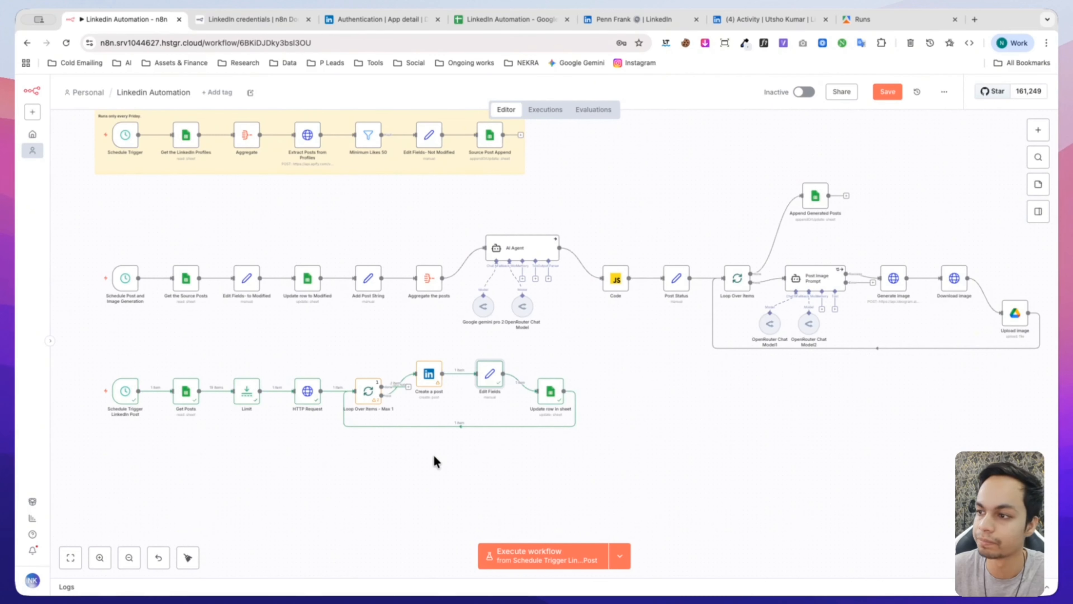
scroll(433, 455, "up", 4)
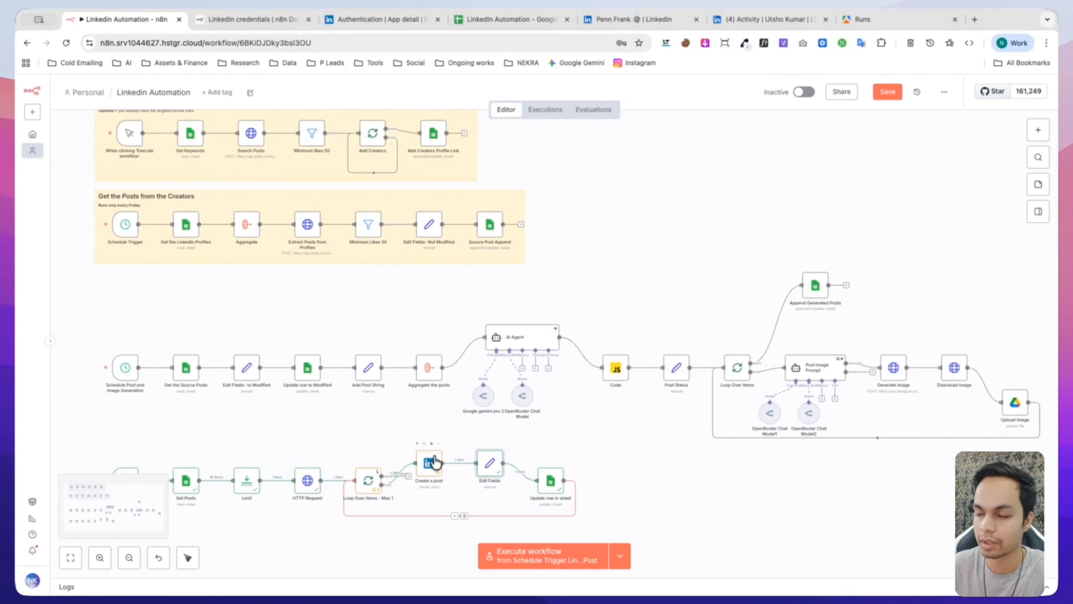
scroll(435, 462, "down", 4)
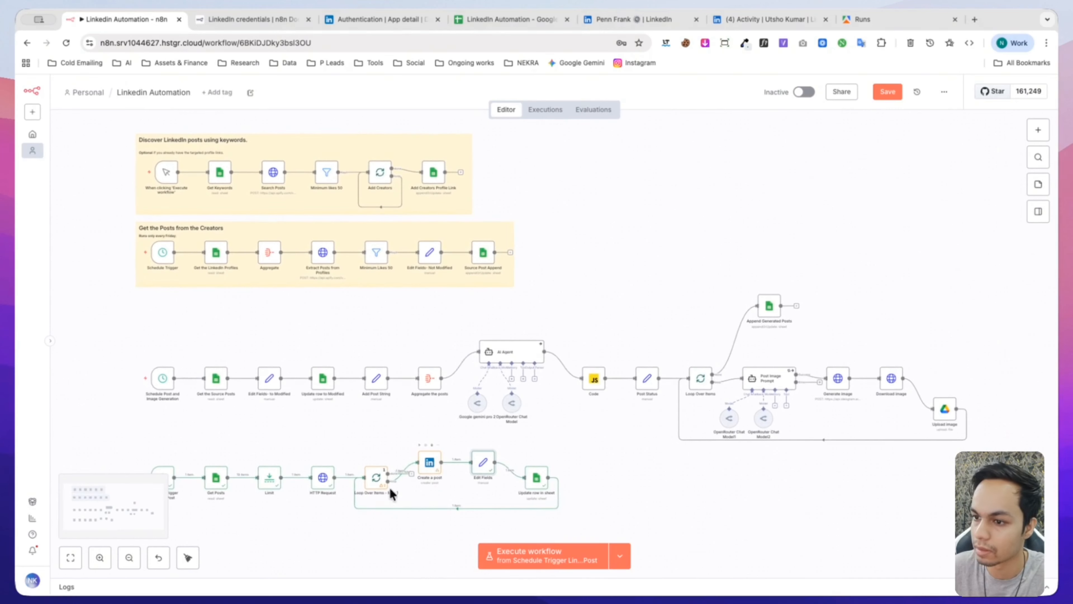
scroll(355, 525, "down", 2)
scroll(355, 524, "up", 2)
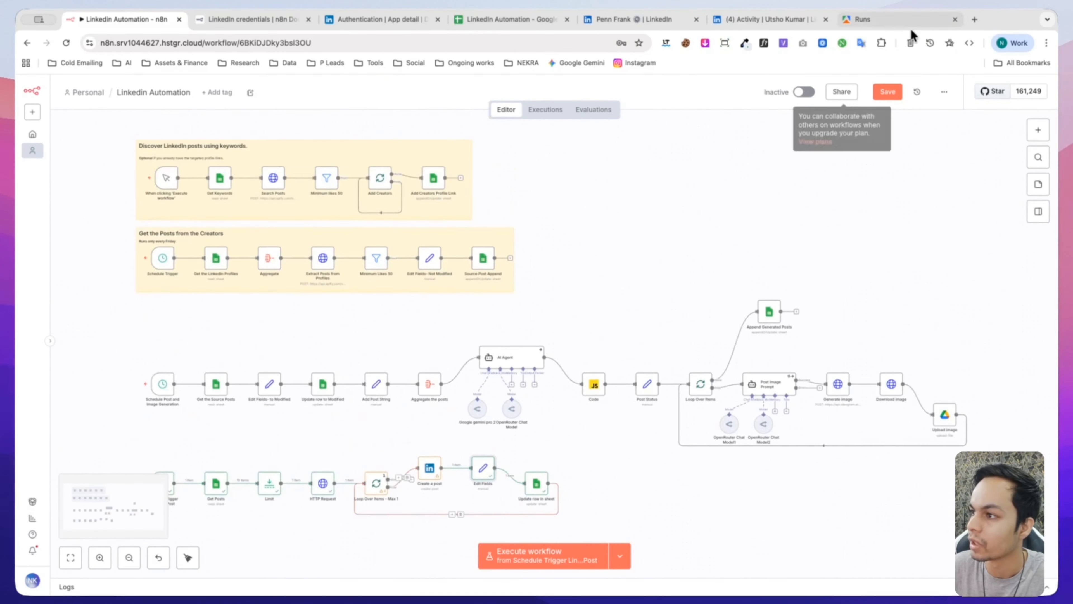
Step: Save the LinkedIn Automation workflow
left_click(883, 93)
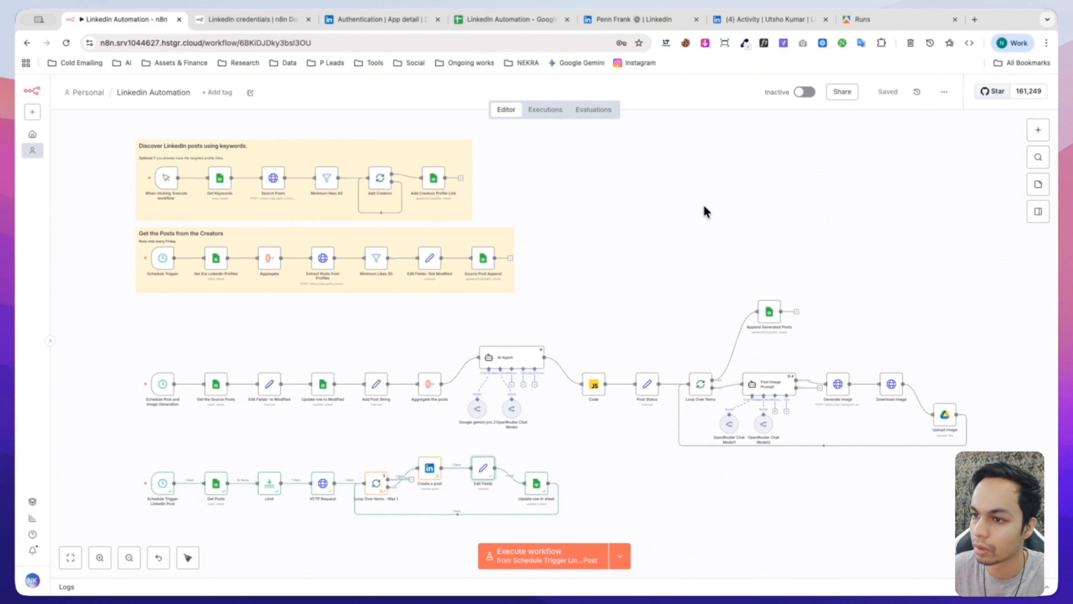
scroll(705, 209, "down", 1)
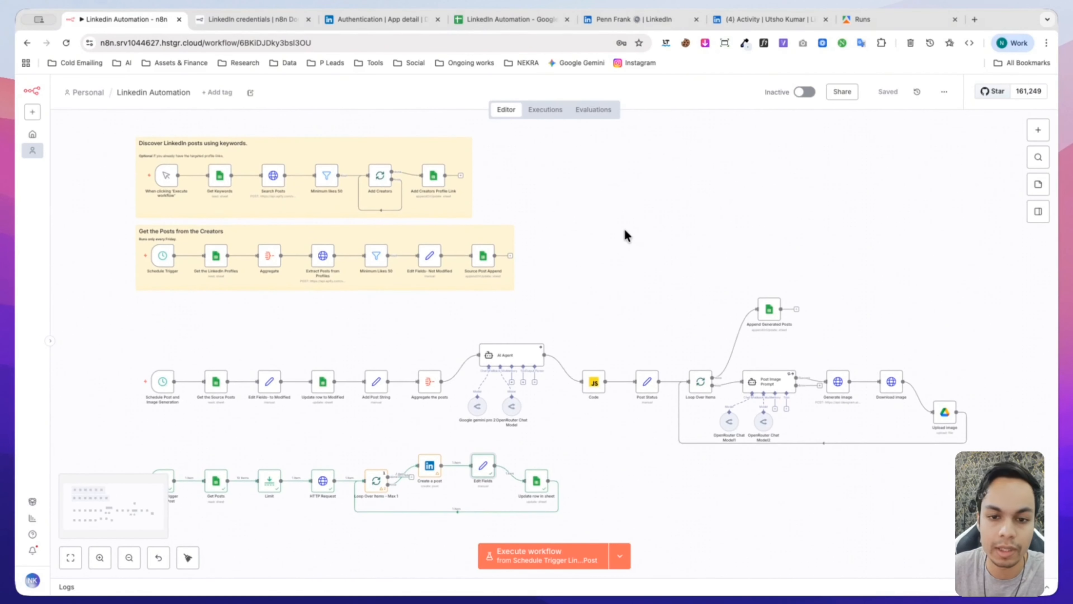